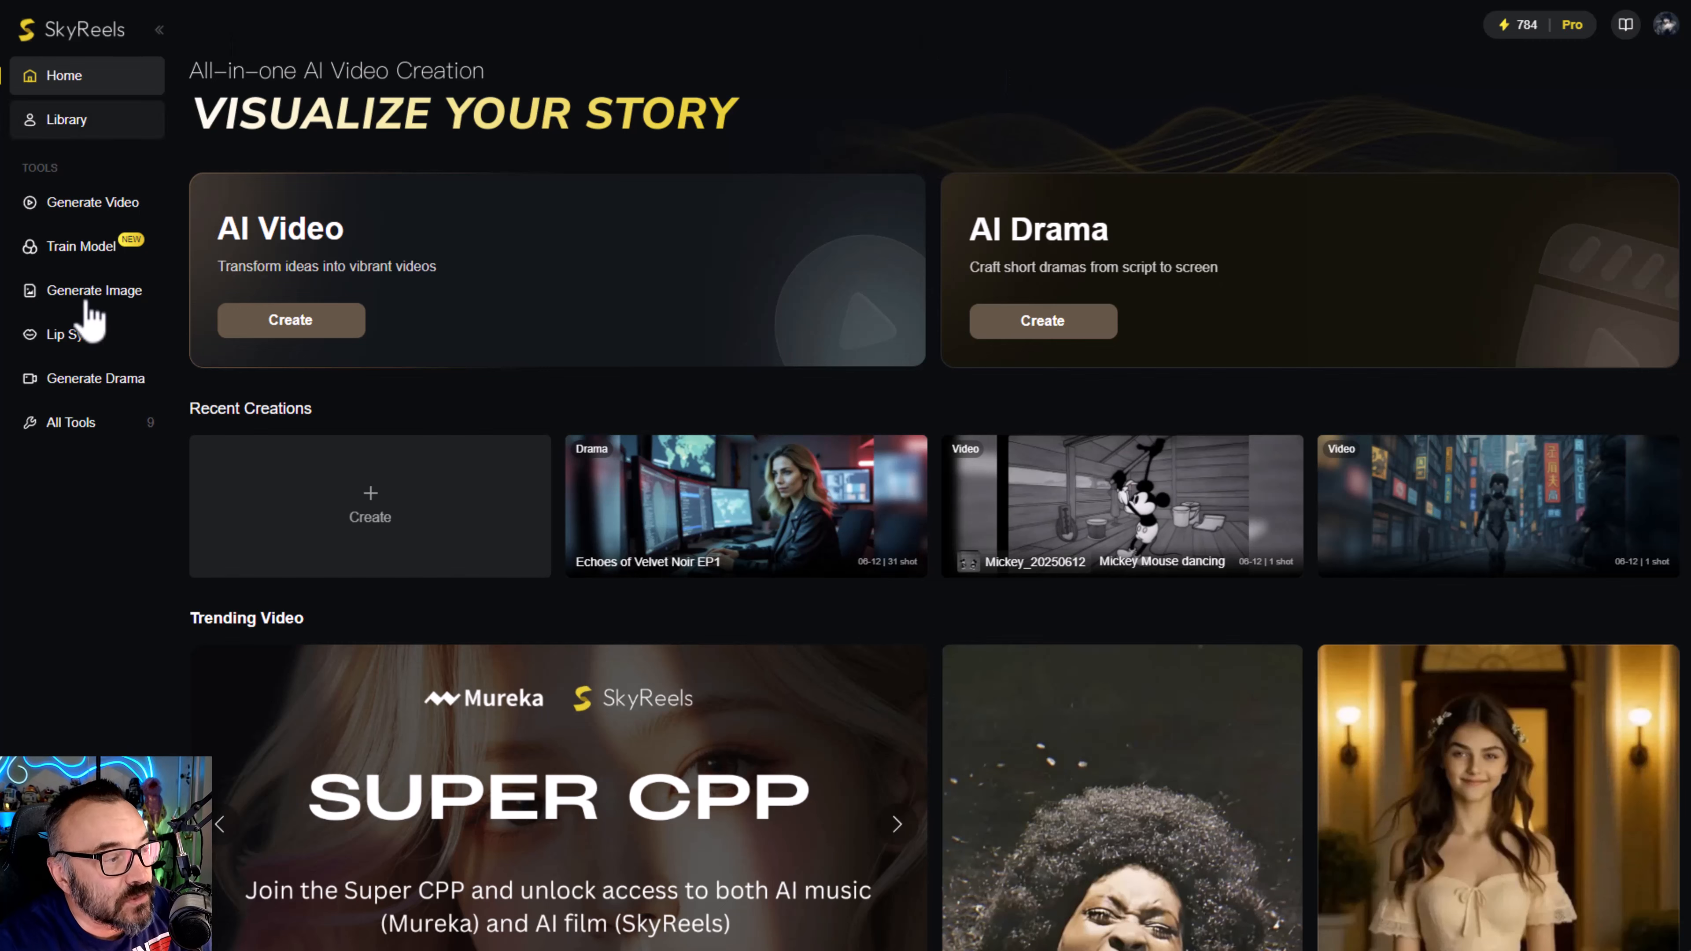
- Browse the trending trained models and examine the model types offered for training a new model
click(81, 245)
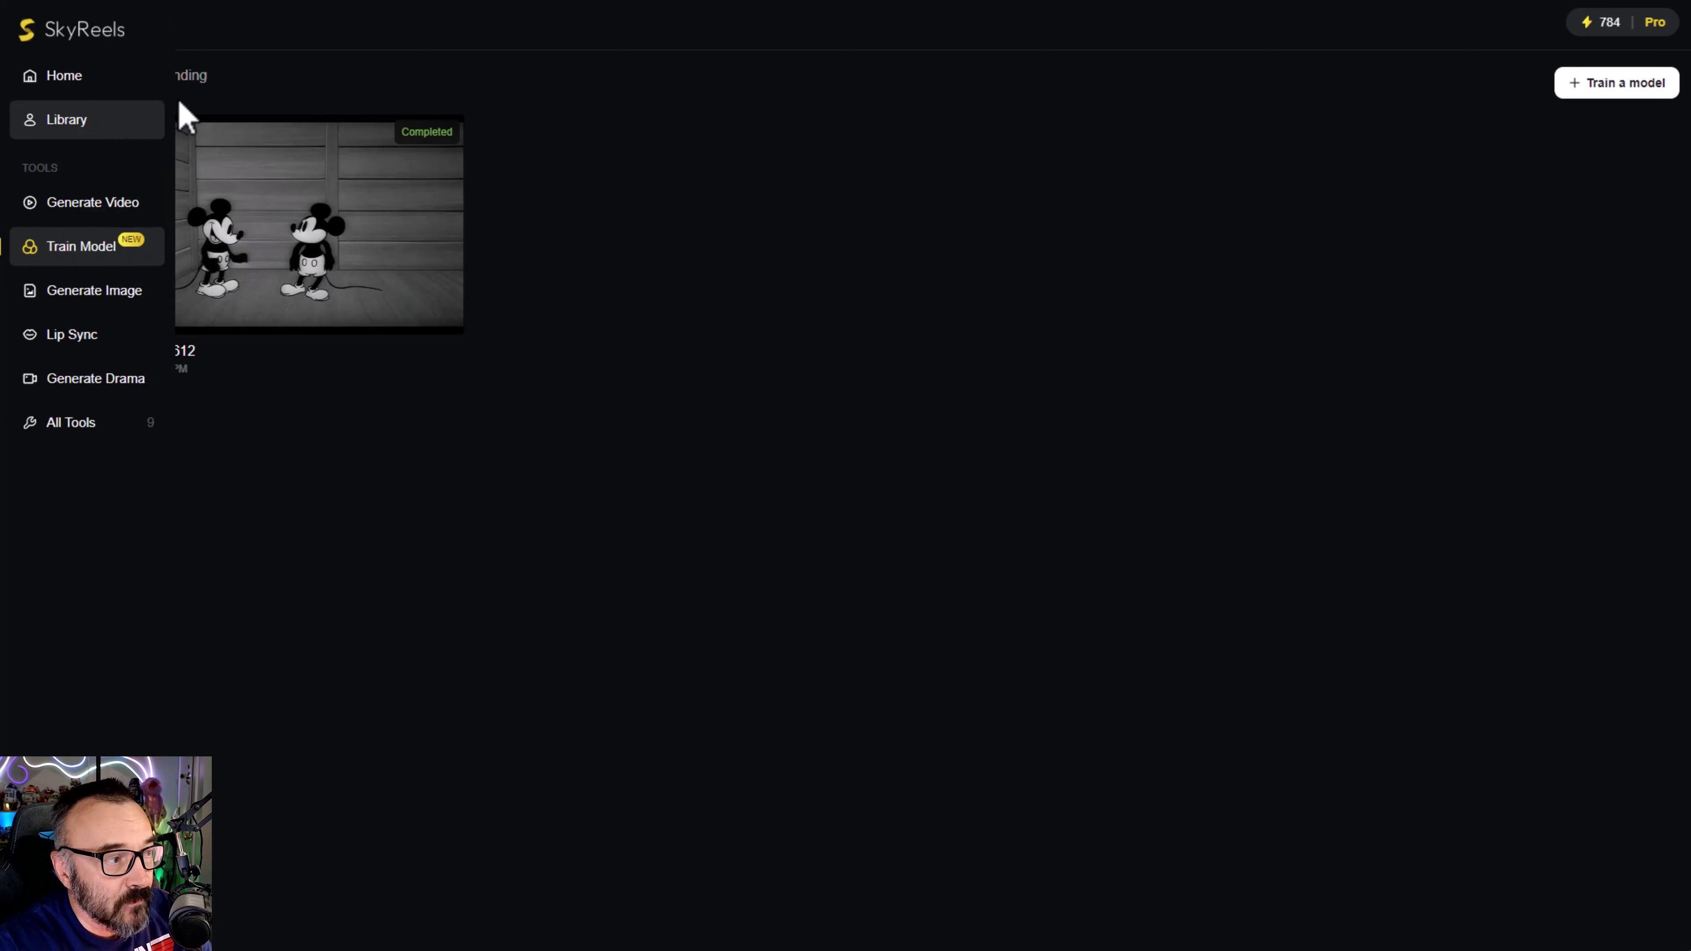
click(190, 79)
mouse_move(969, 656)
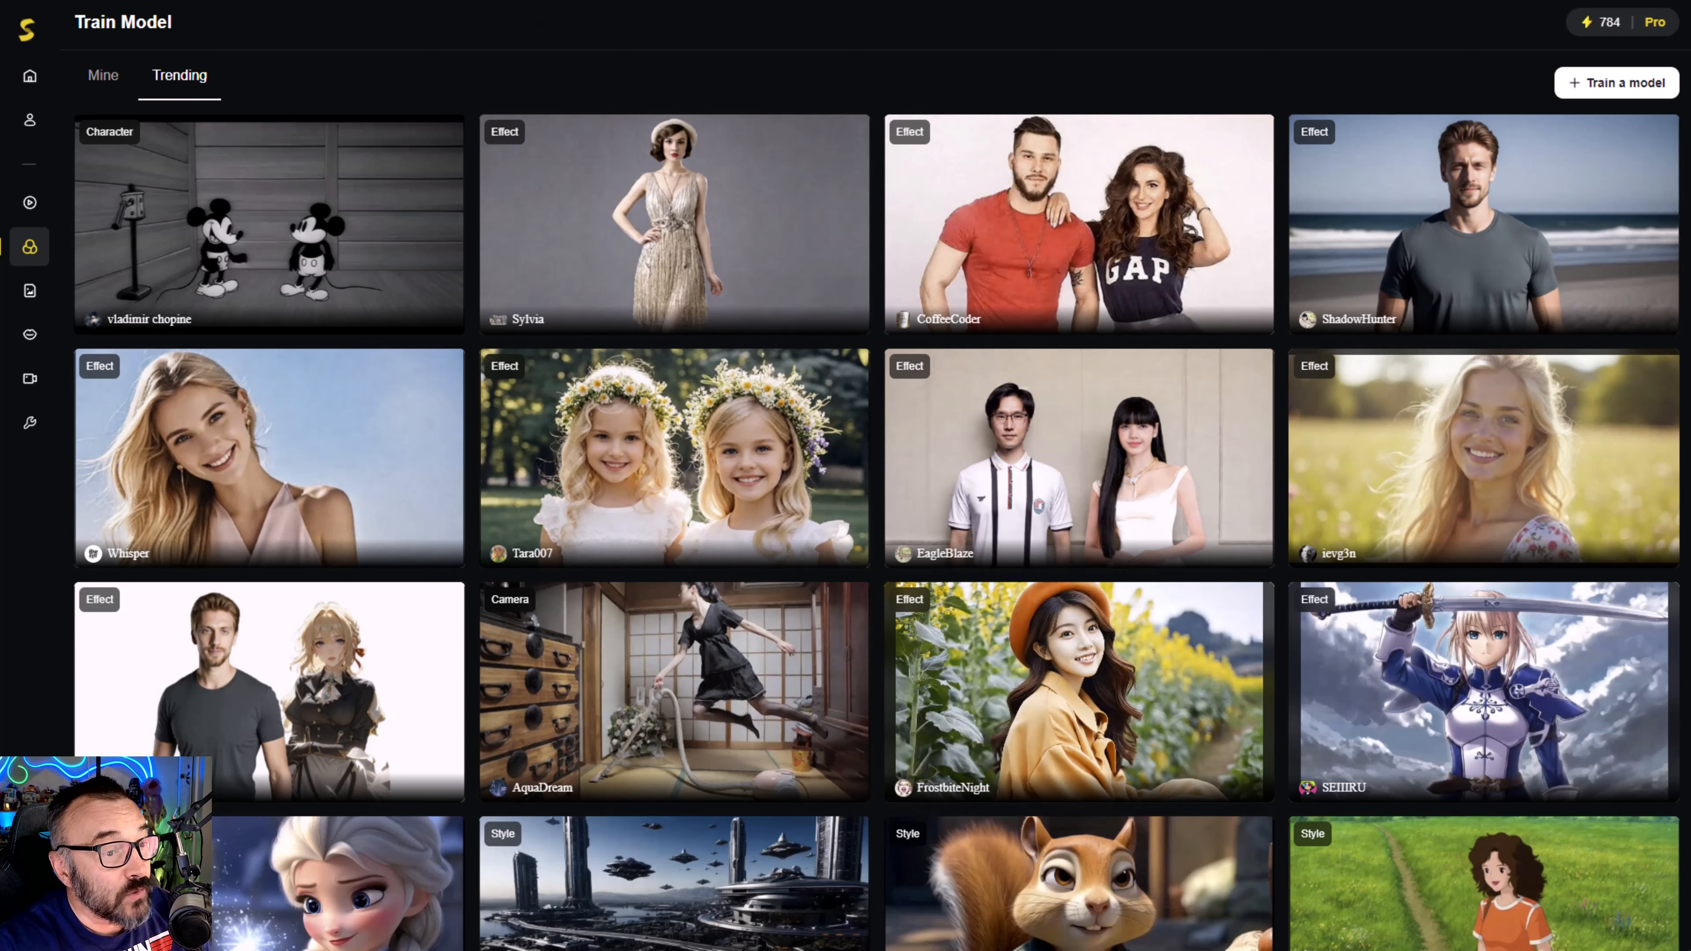
click(1612, 81)
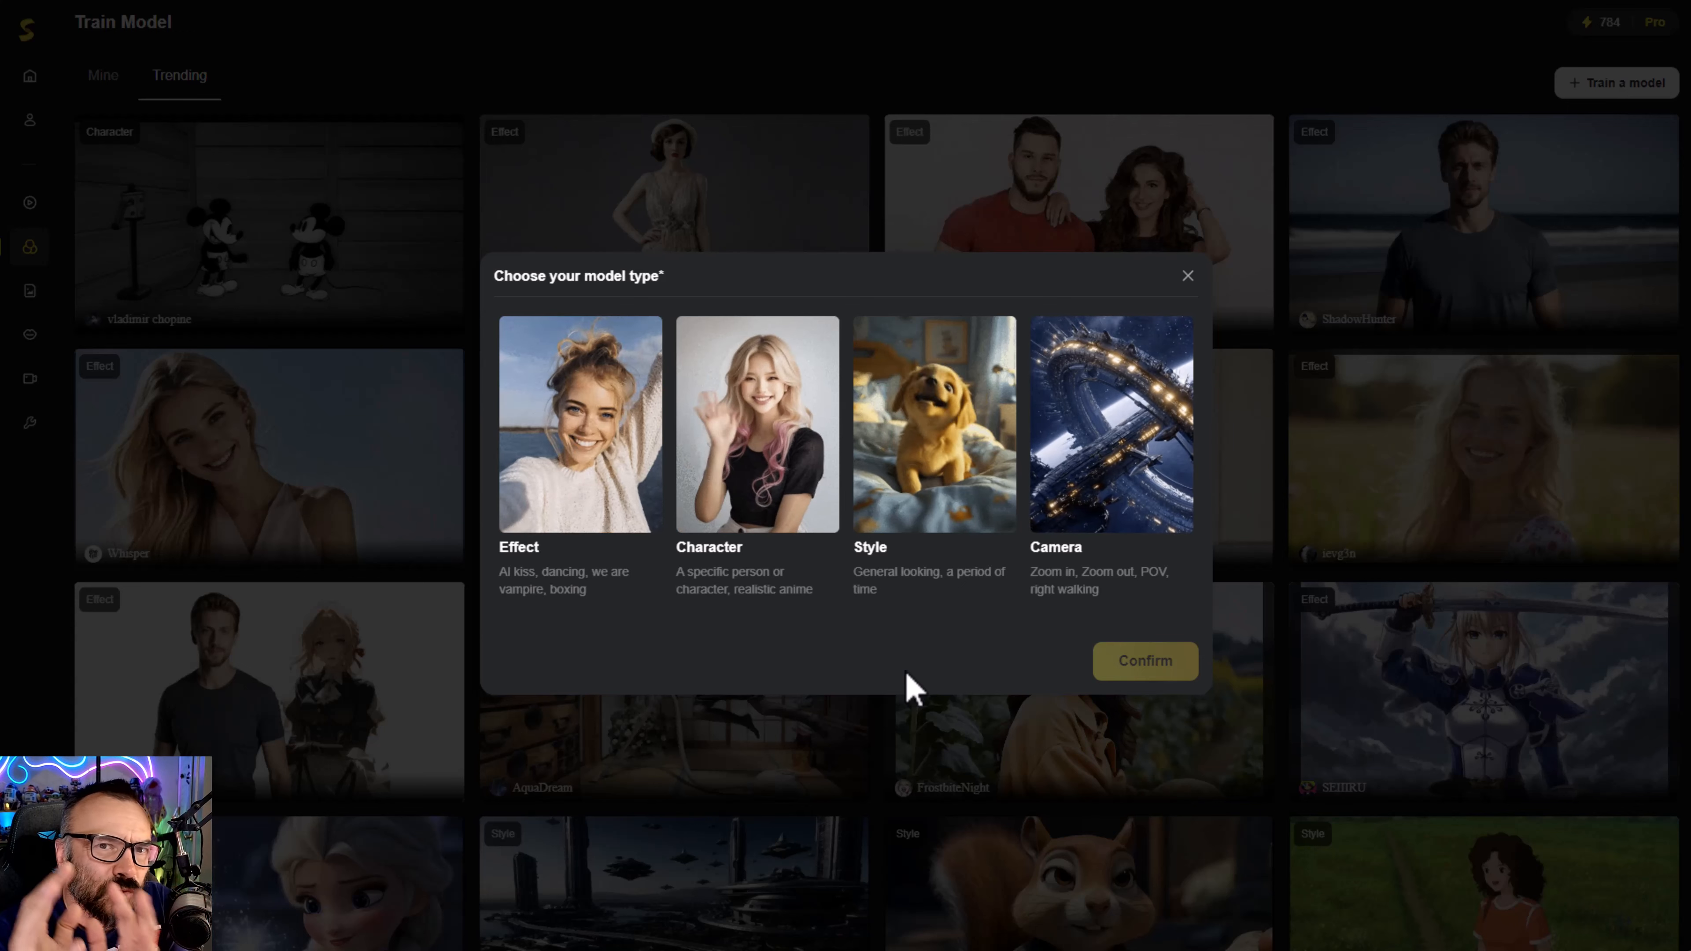
click(1066, 568)
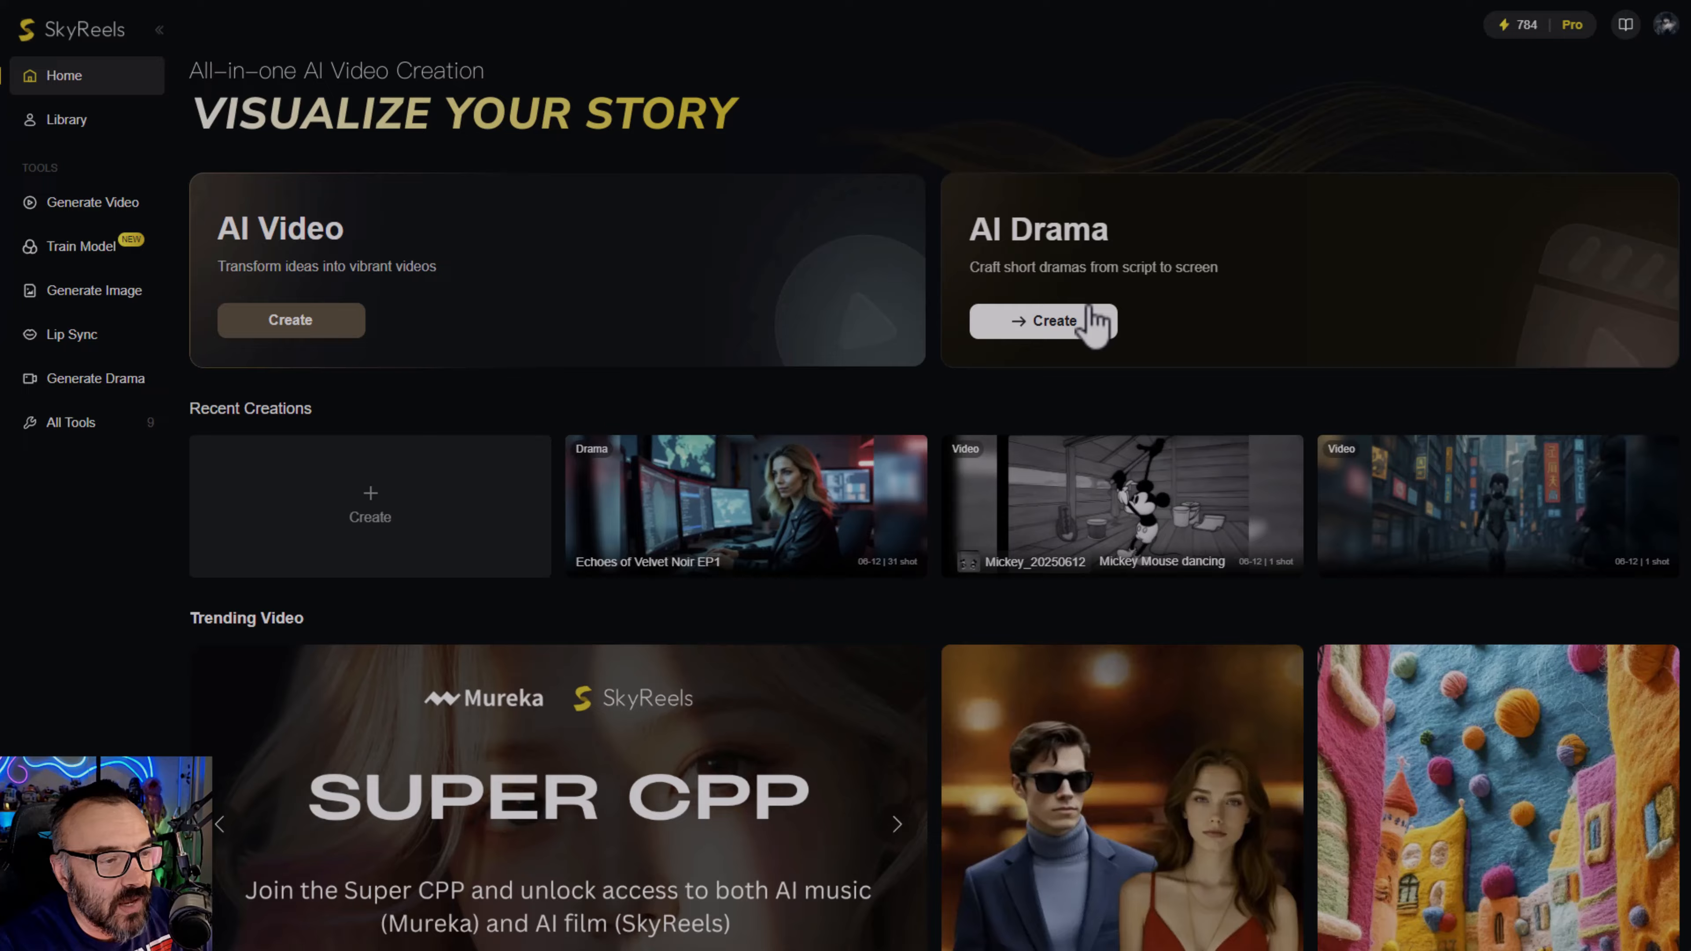
- Start a new AI Drama project and select the sample story text in the Inspiration field
click(1085, 320)
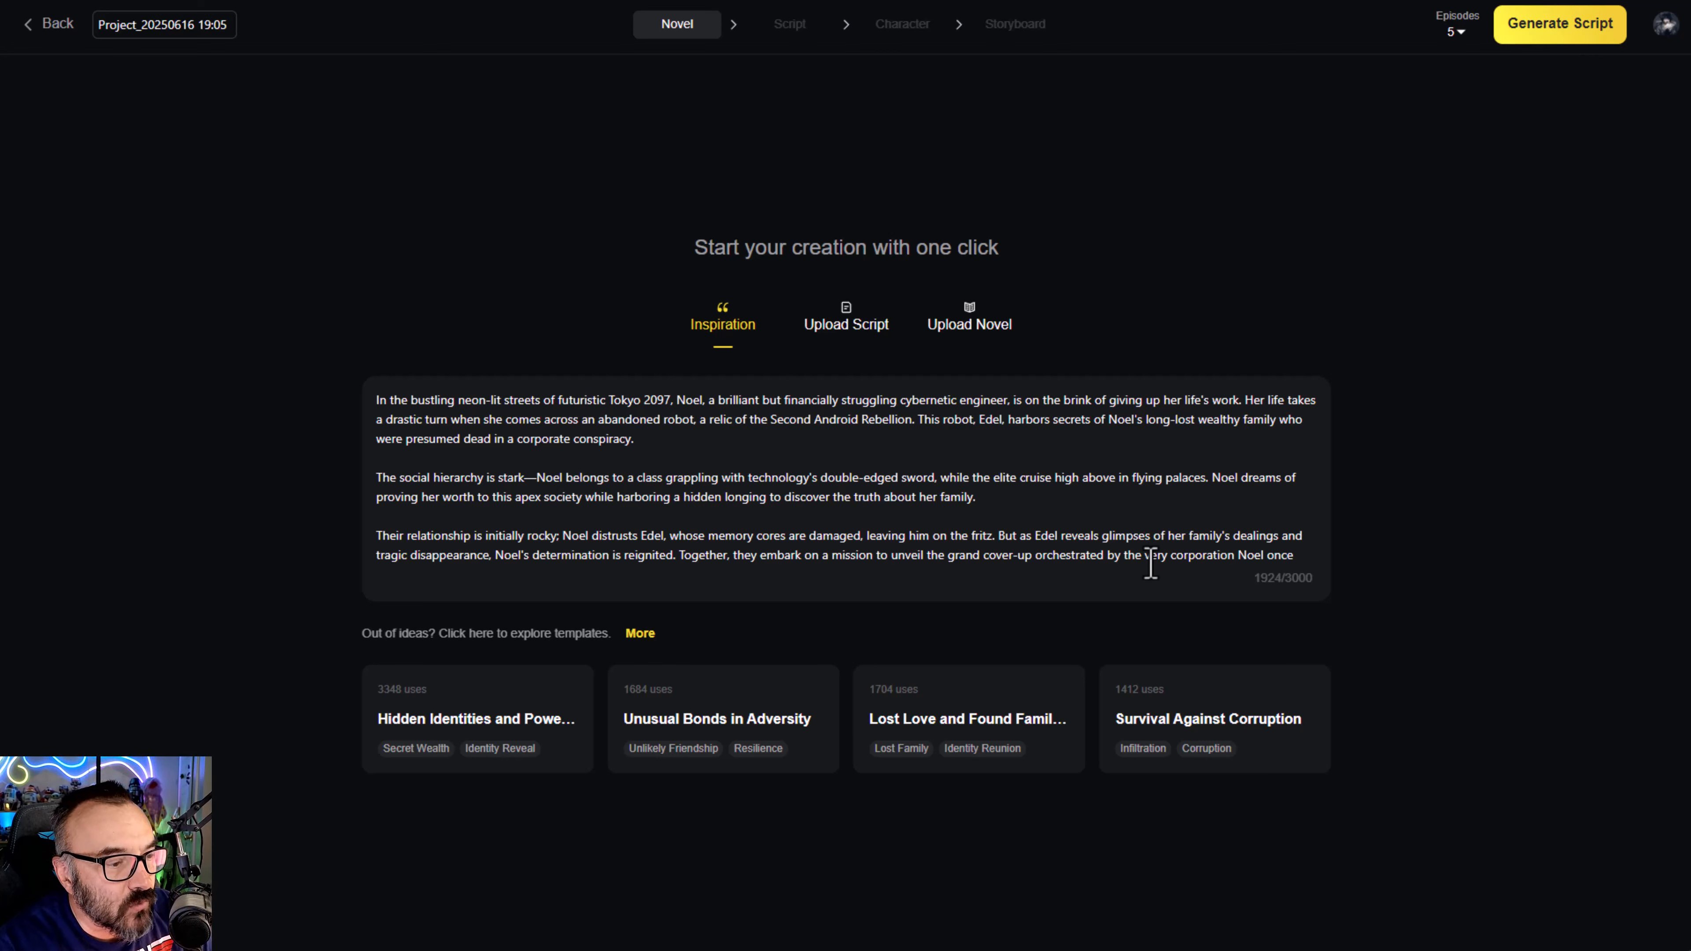
drag(1302, 554, 330, 386)
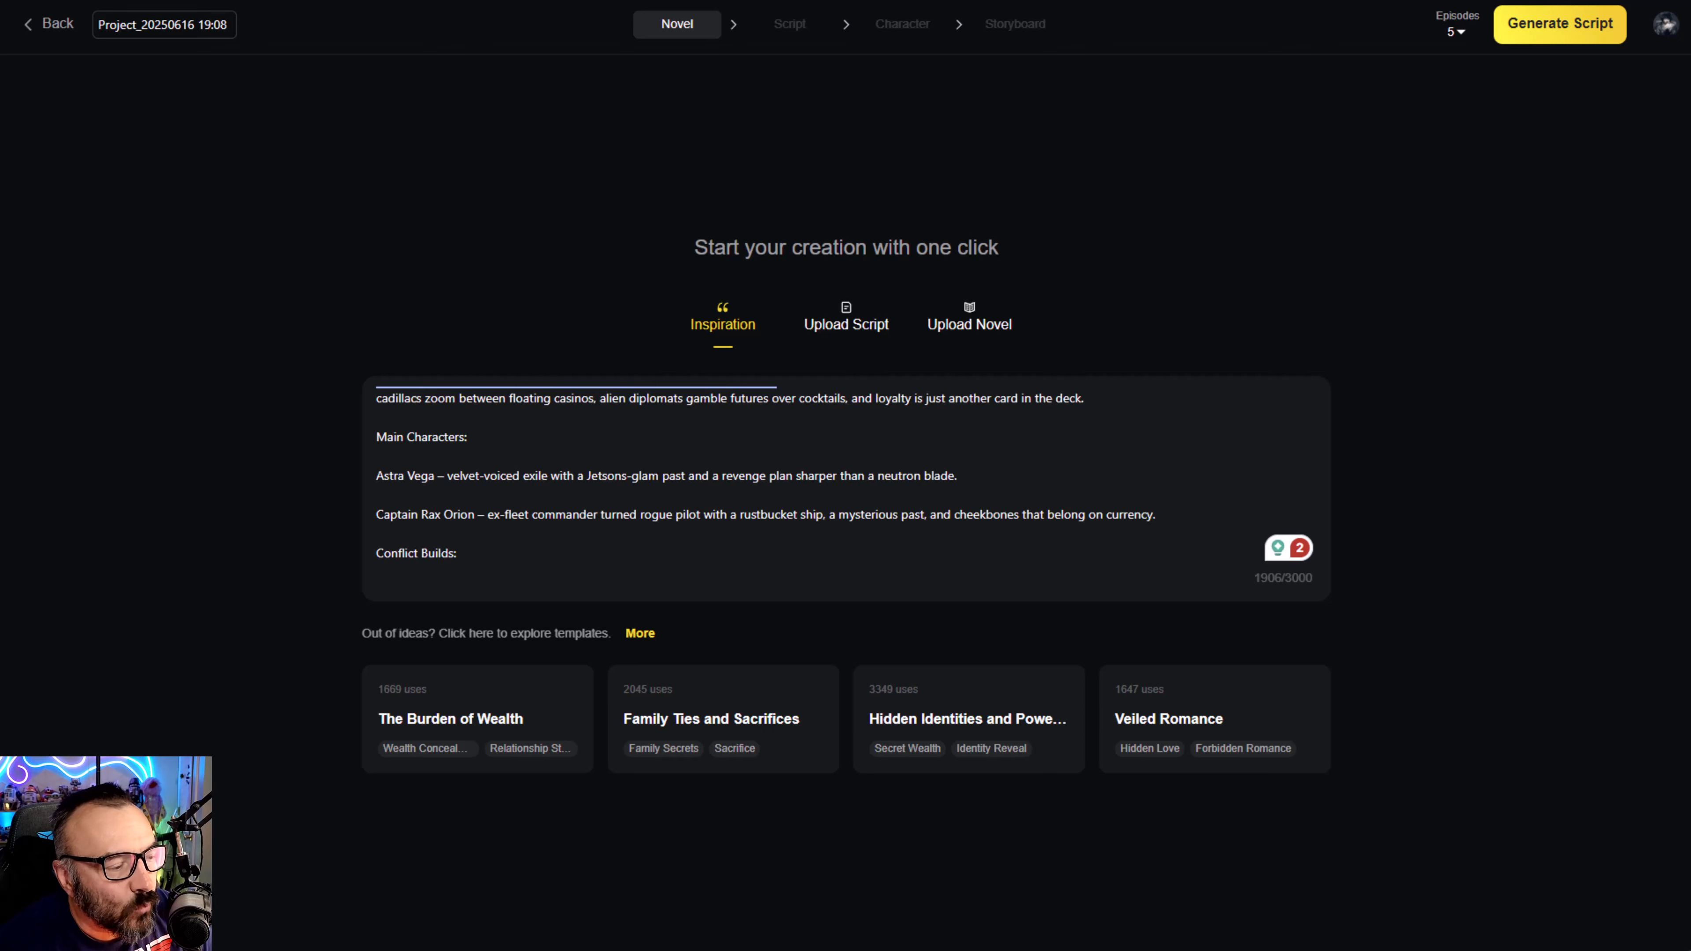
- Read through the "Starhearts of Andromeda: A Retro Space Opera" inspiration text from its title to the cliffhanger
scroll(785, 560, up, 5)
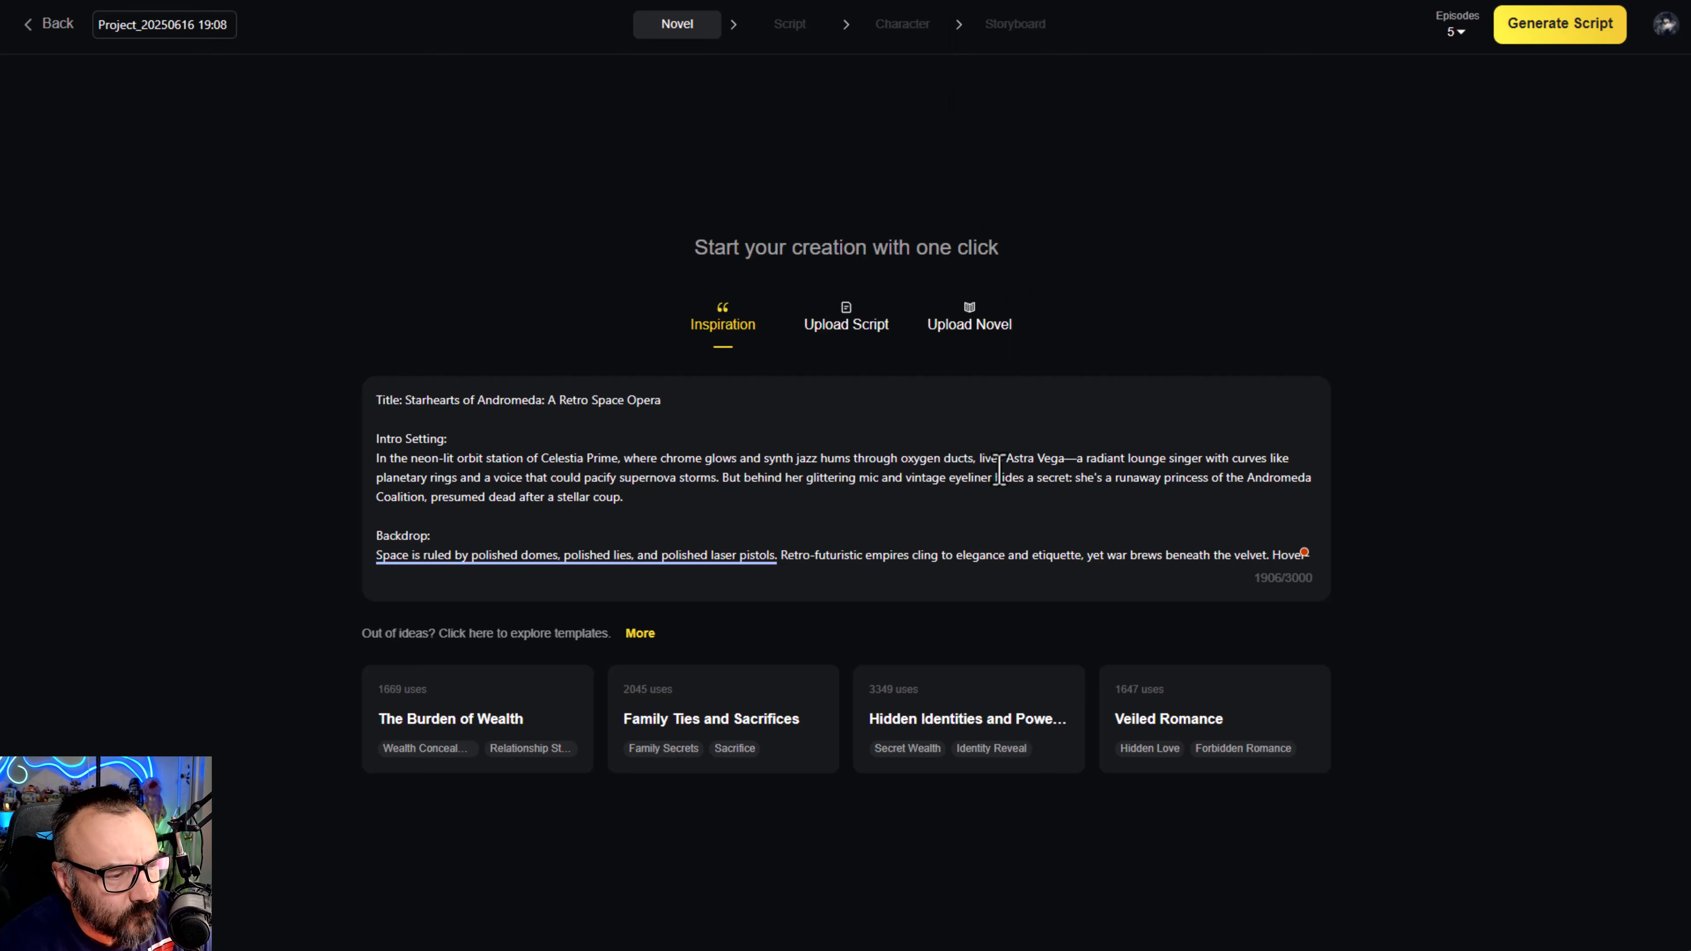
scroll(1000, 432, down, 10)
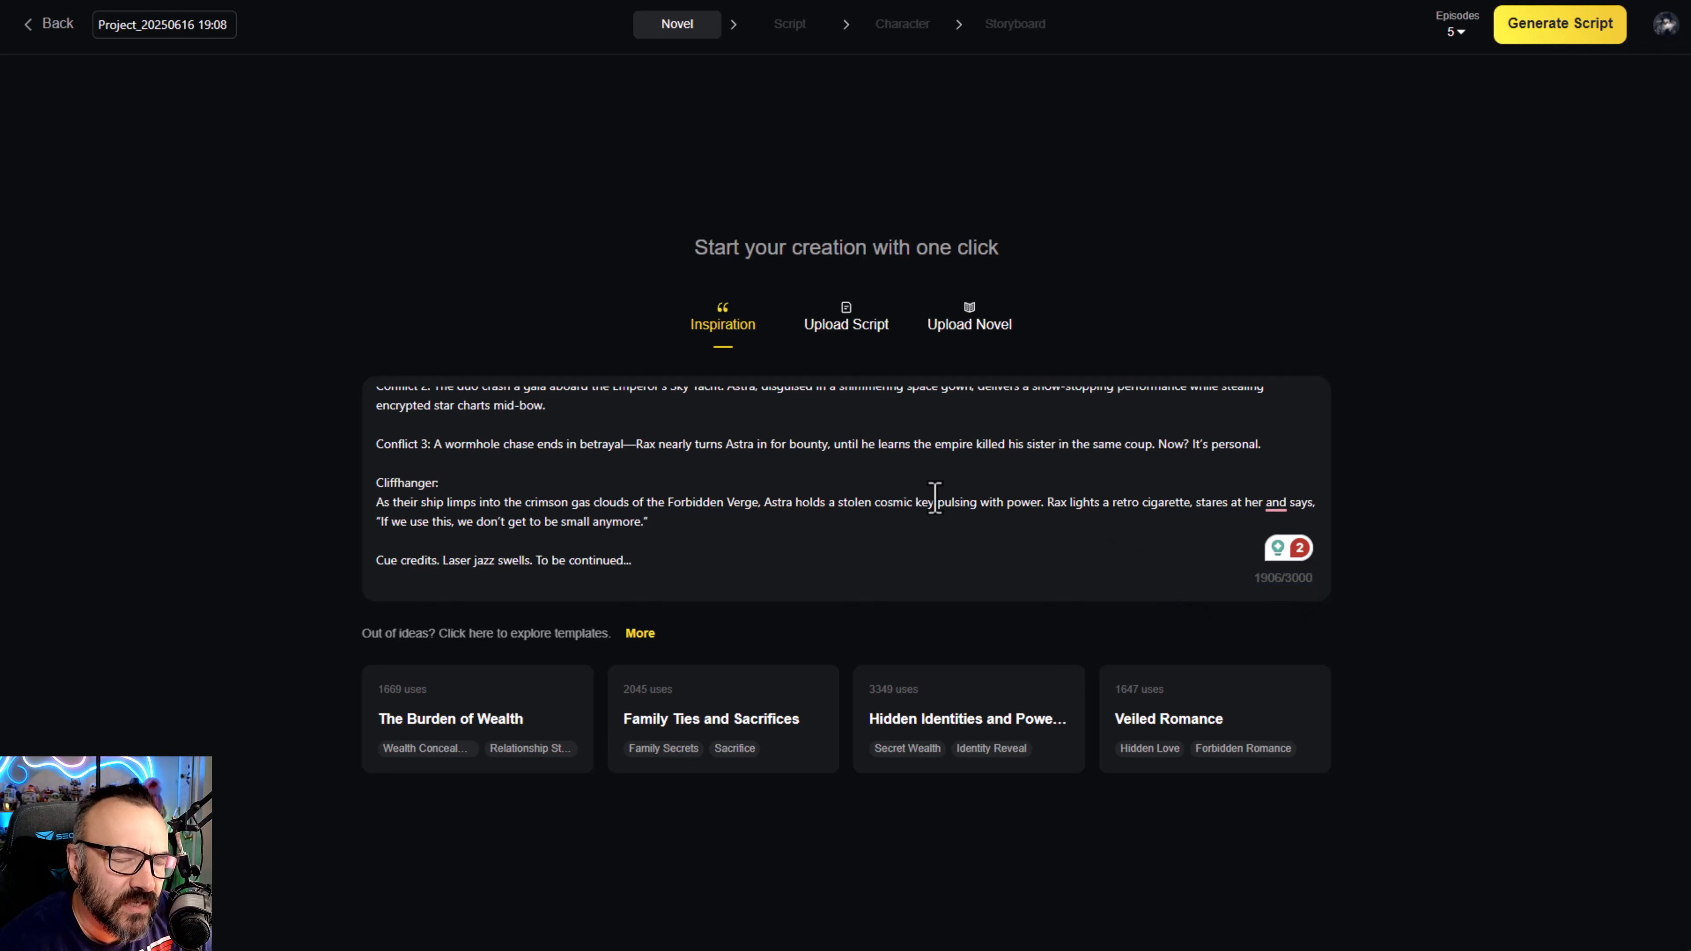
scroll(922, 478, up, 10)
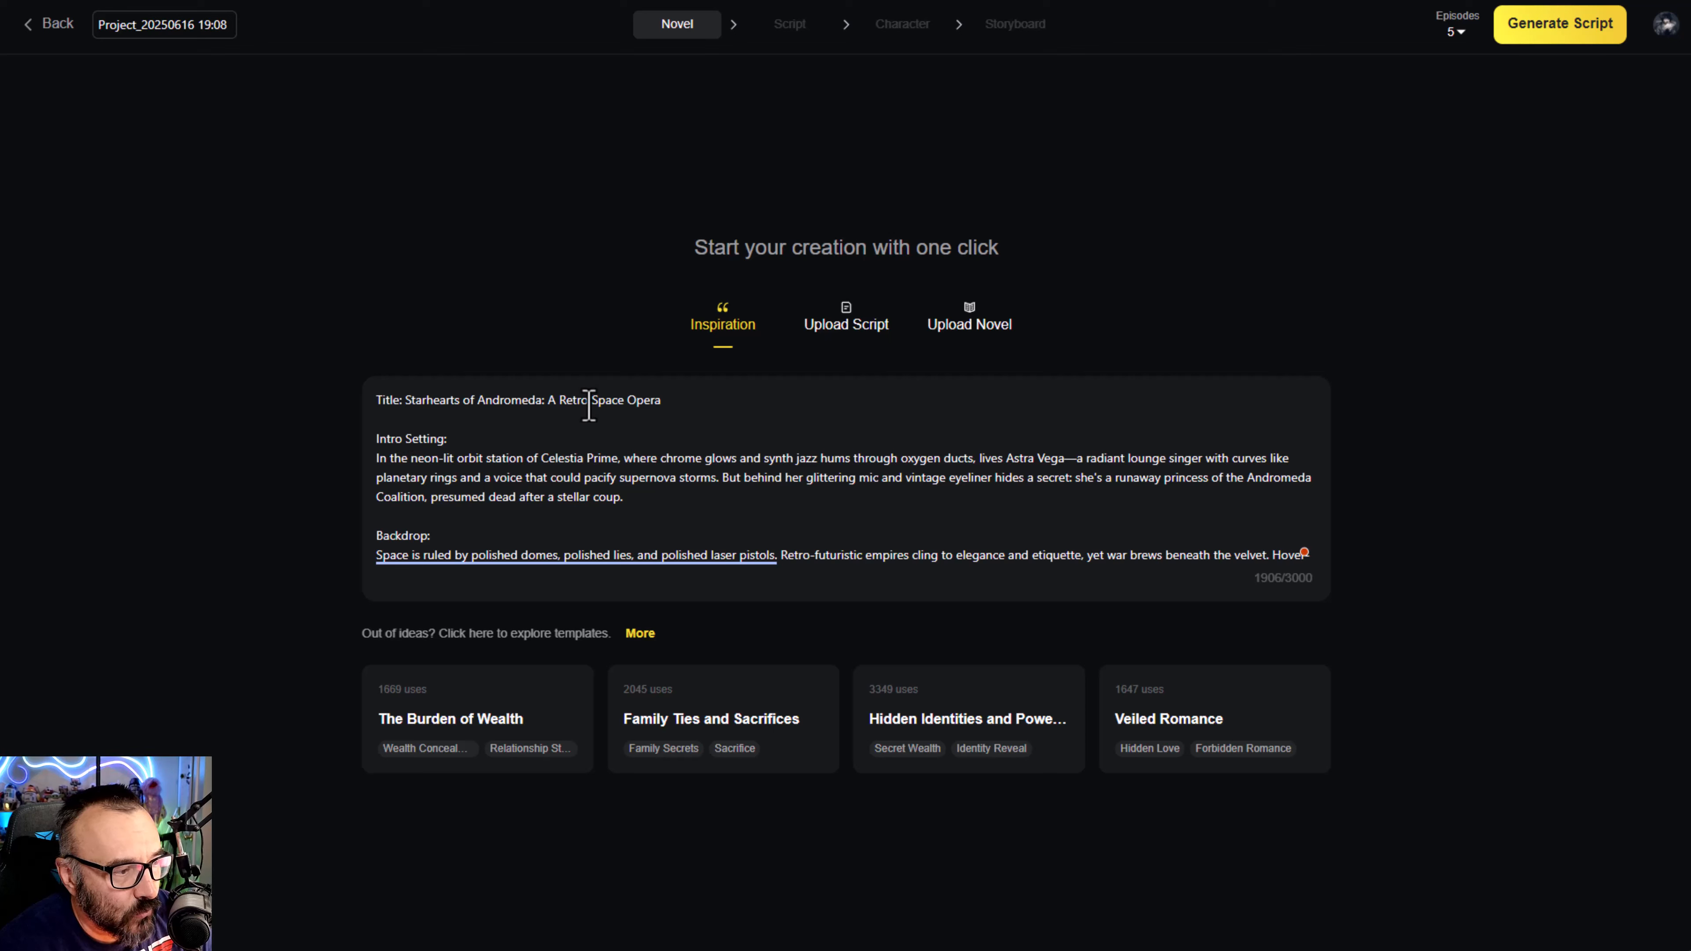
scroll(479, 442, down, 1)
scroll(445, 413, up, 1)
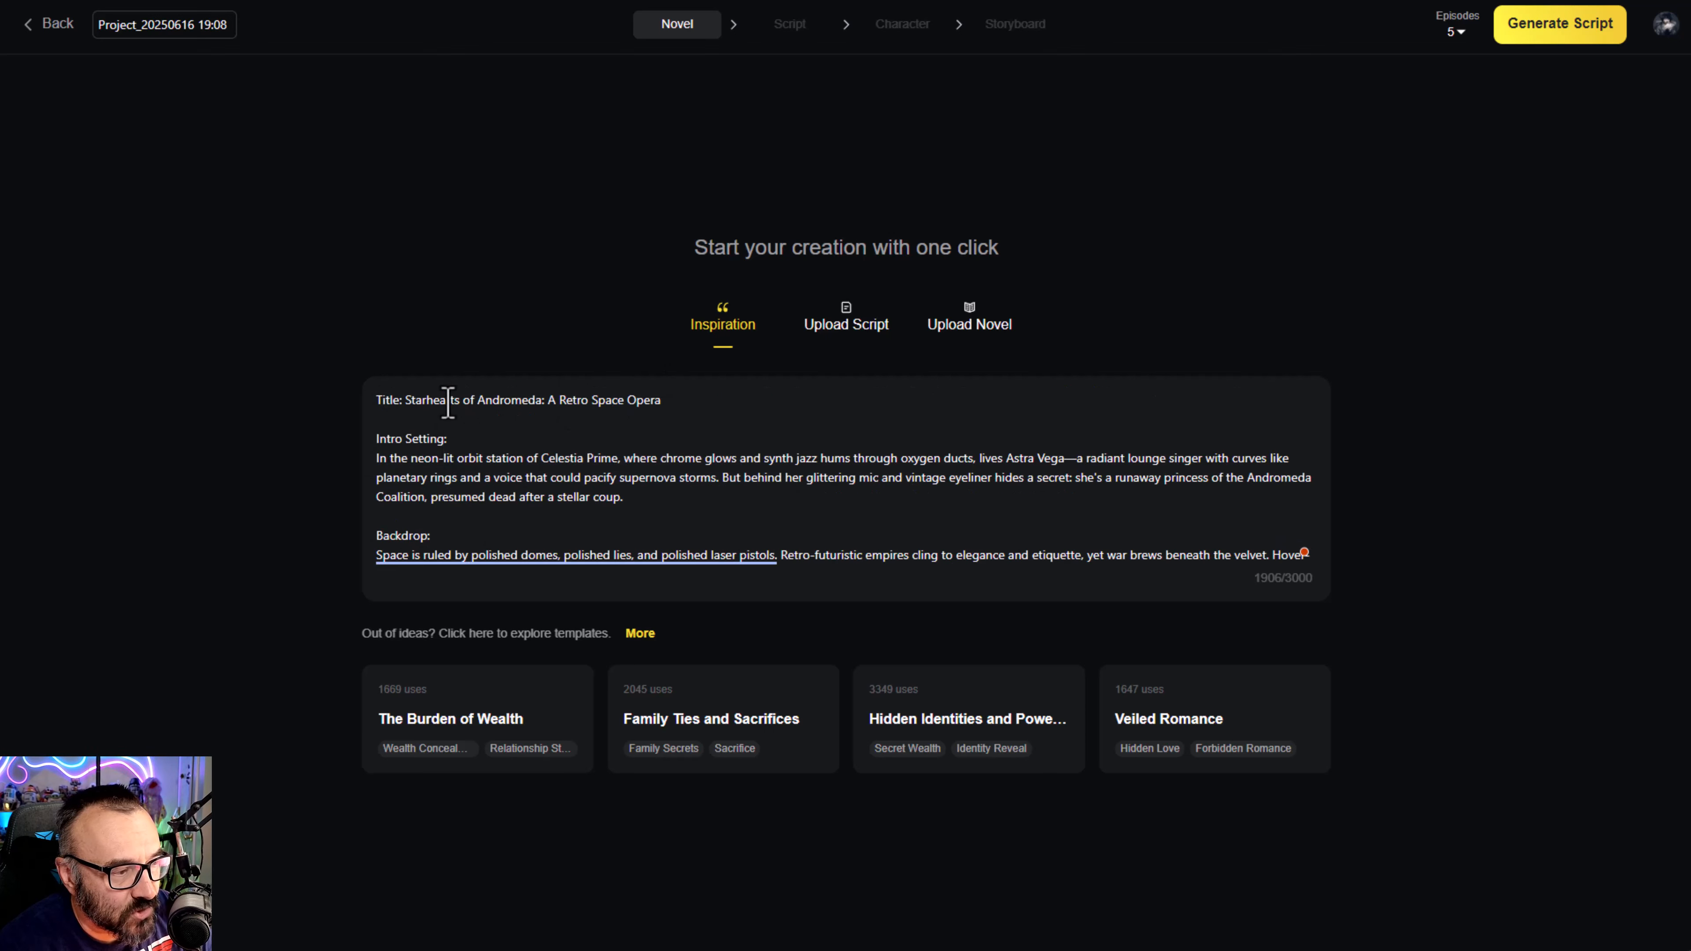
scroll(520, 453, down, 1)
scroll(512, 463, down, 1)
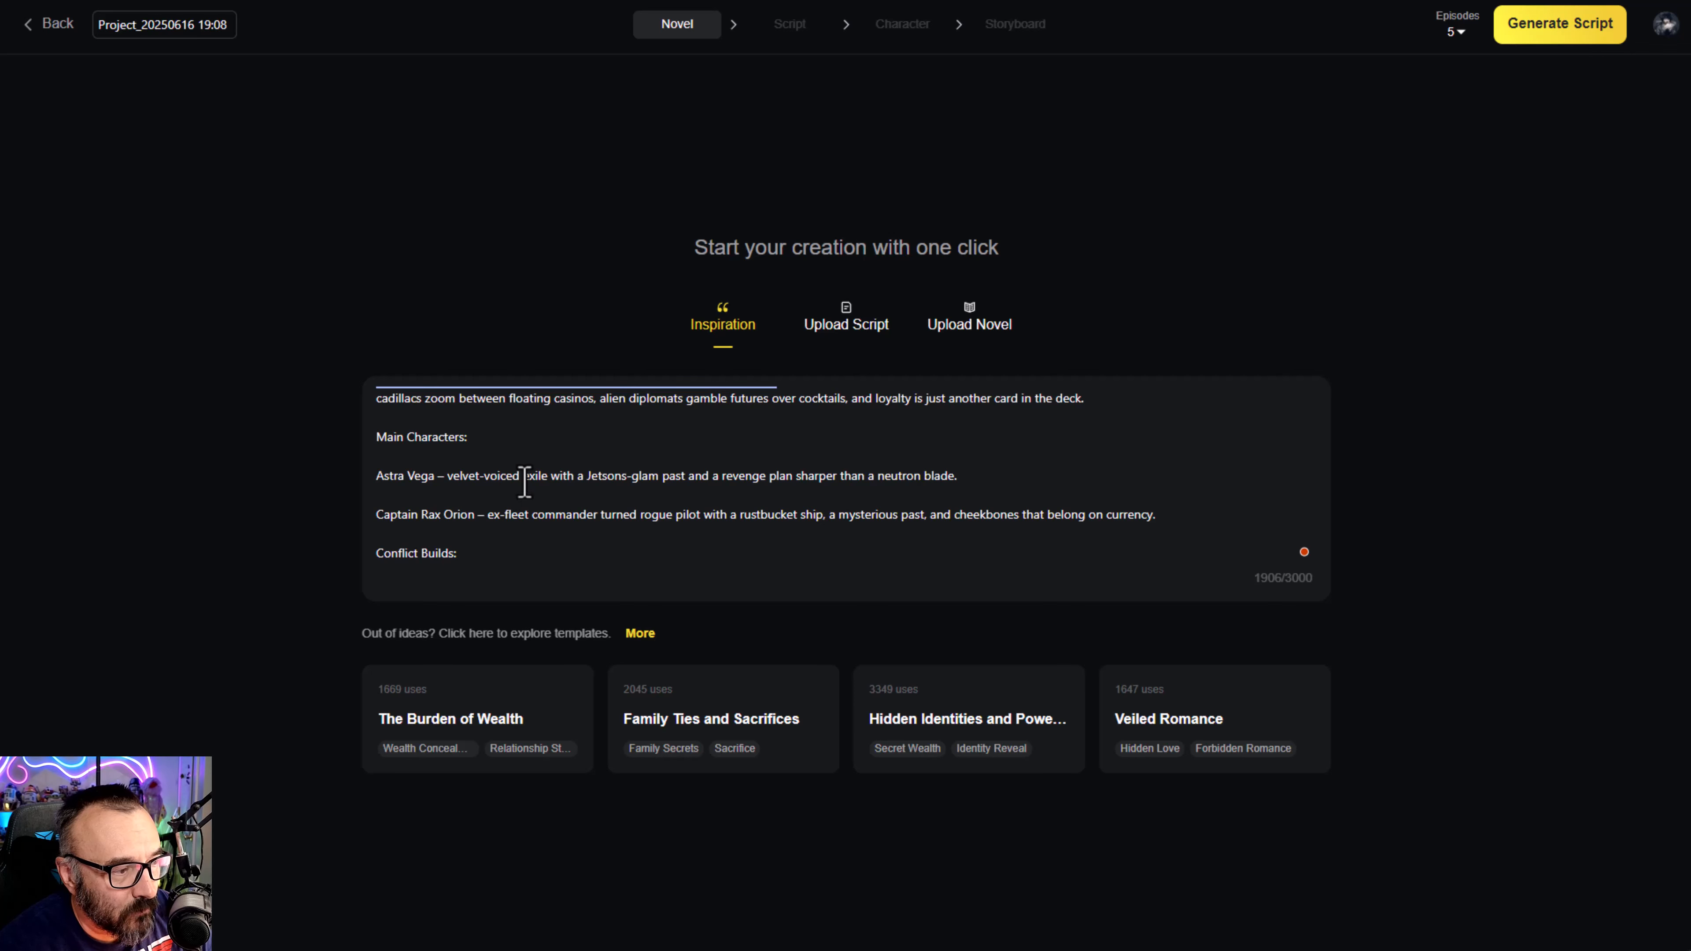
scroll(519, 476, down, 5)
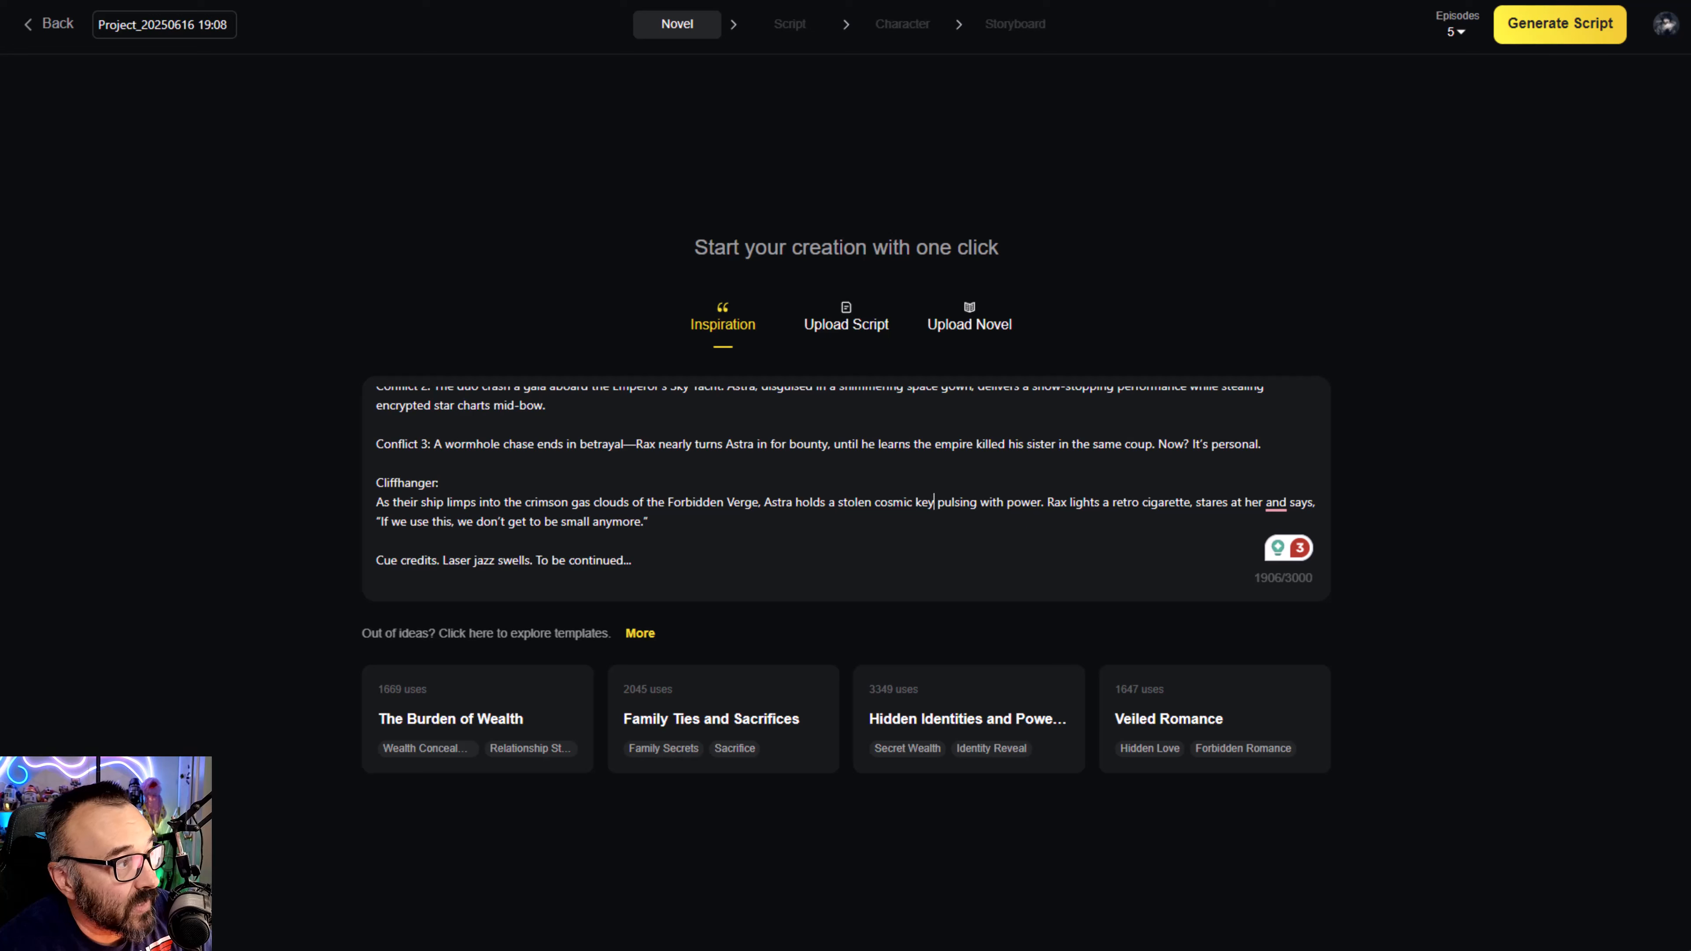
- Set the number of episodes to 5 and generate the script from the inspiration text
click(1454, 33)
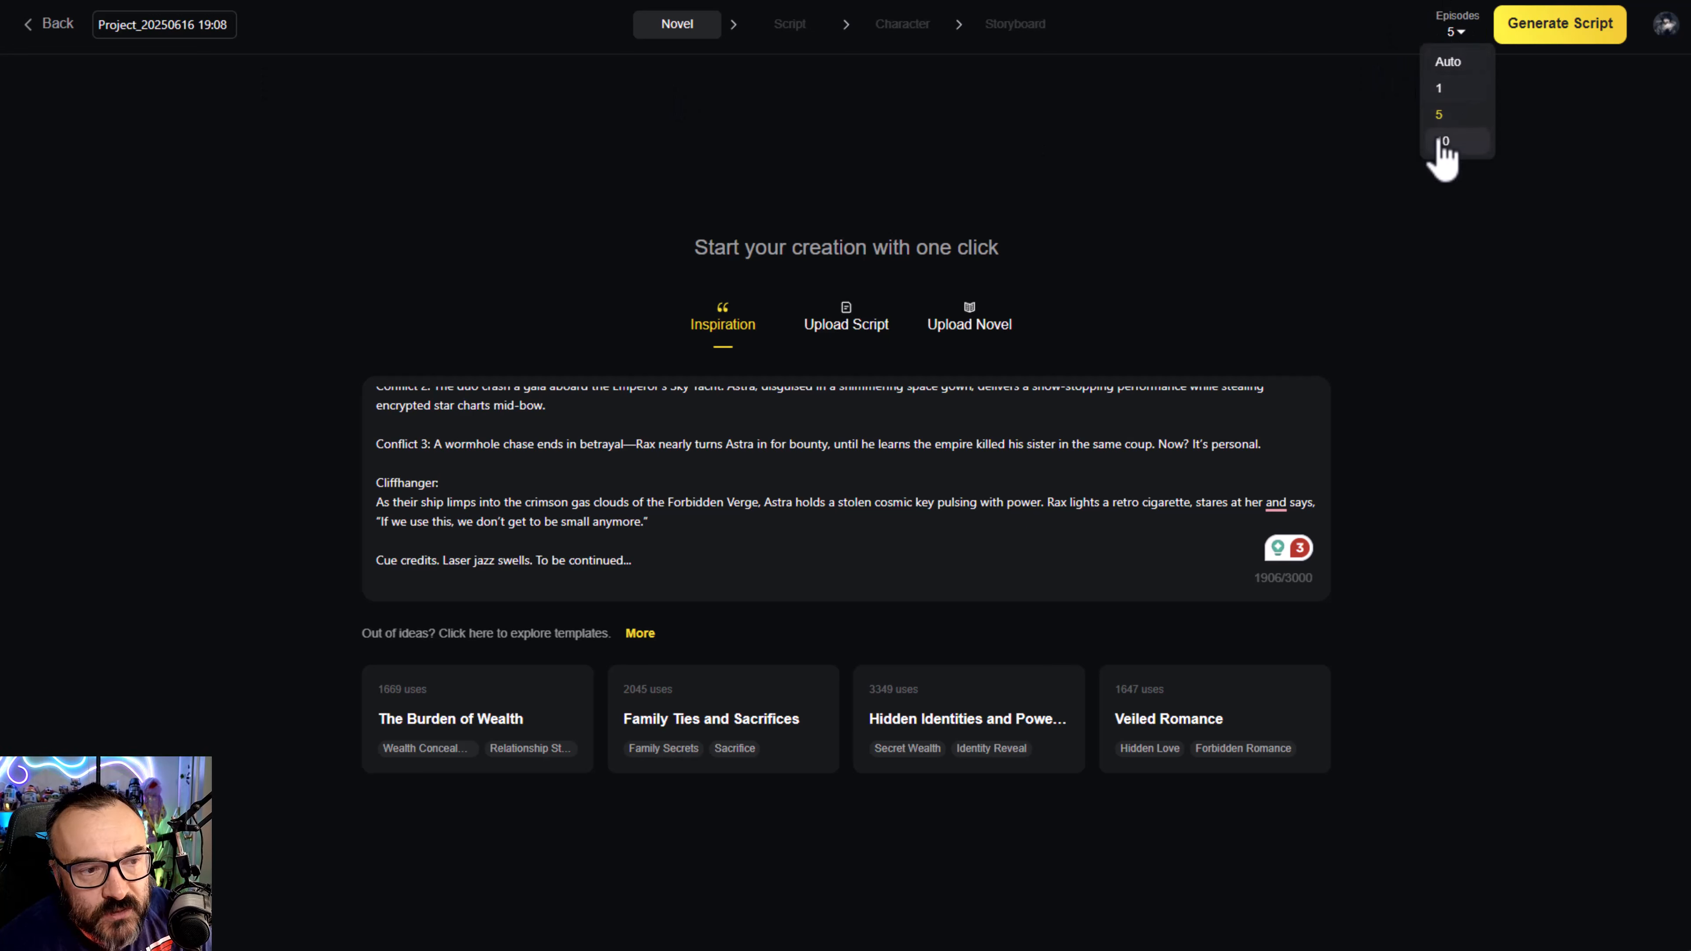
click(1440, 119)
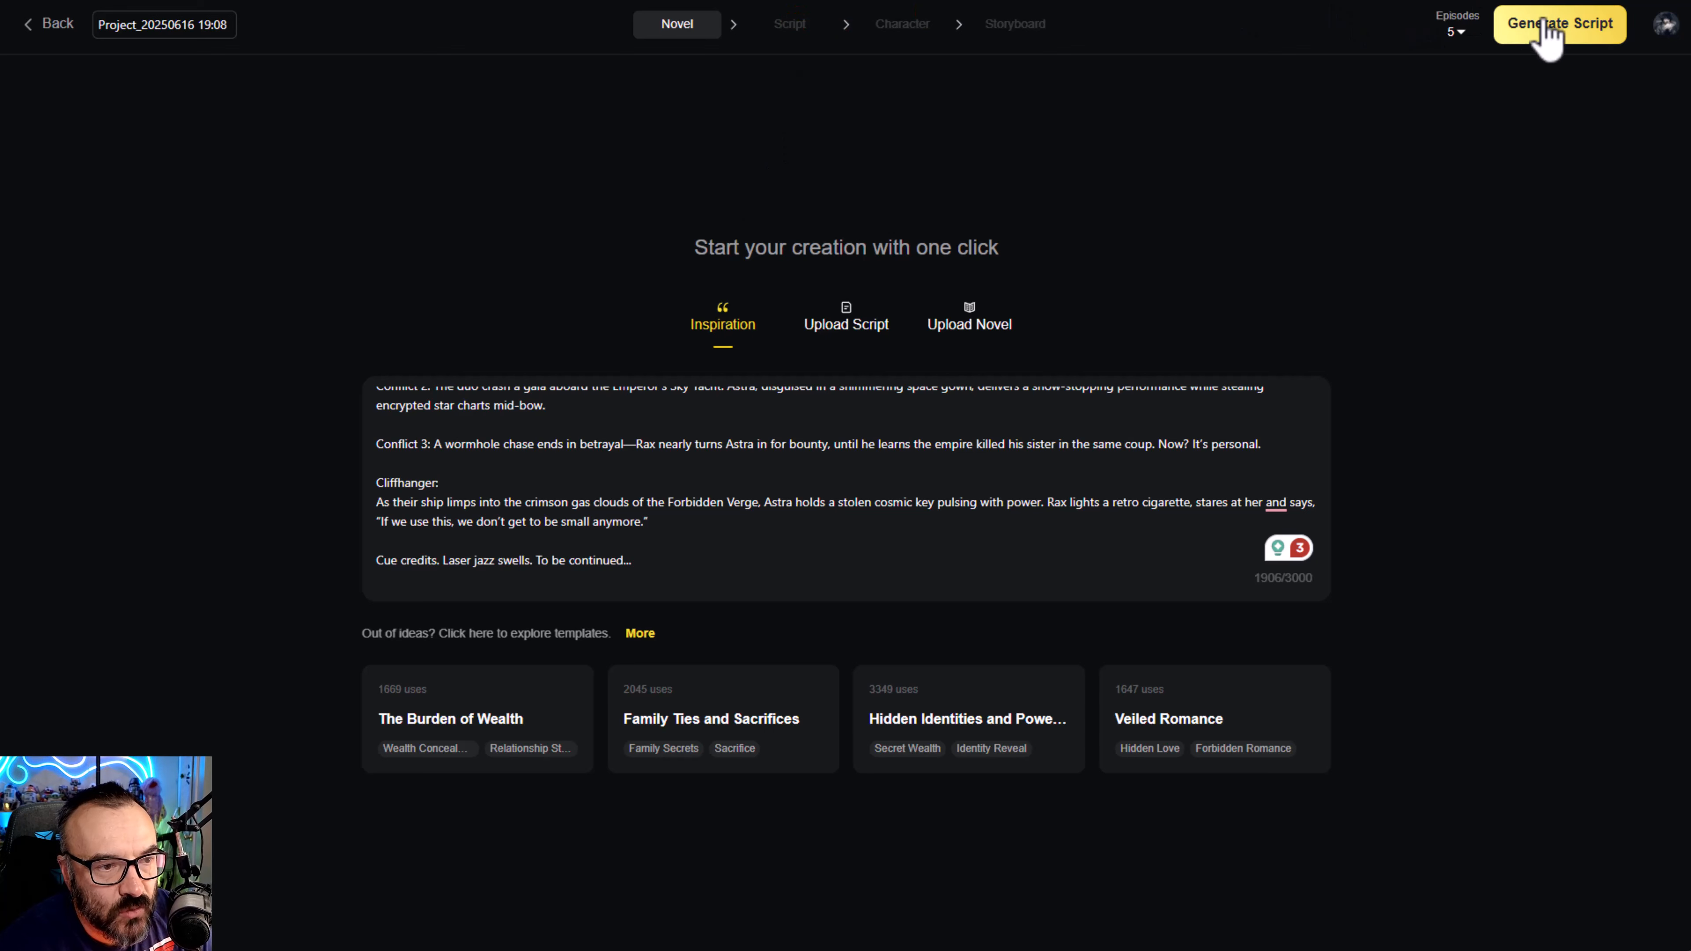
click(1548, 37)
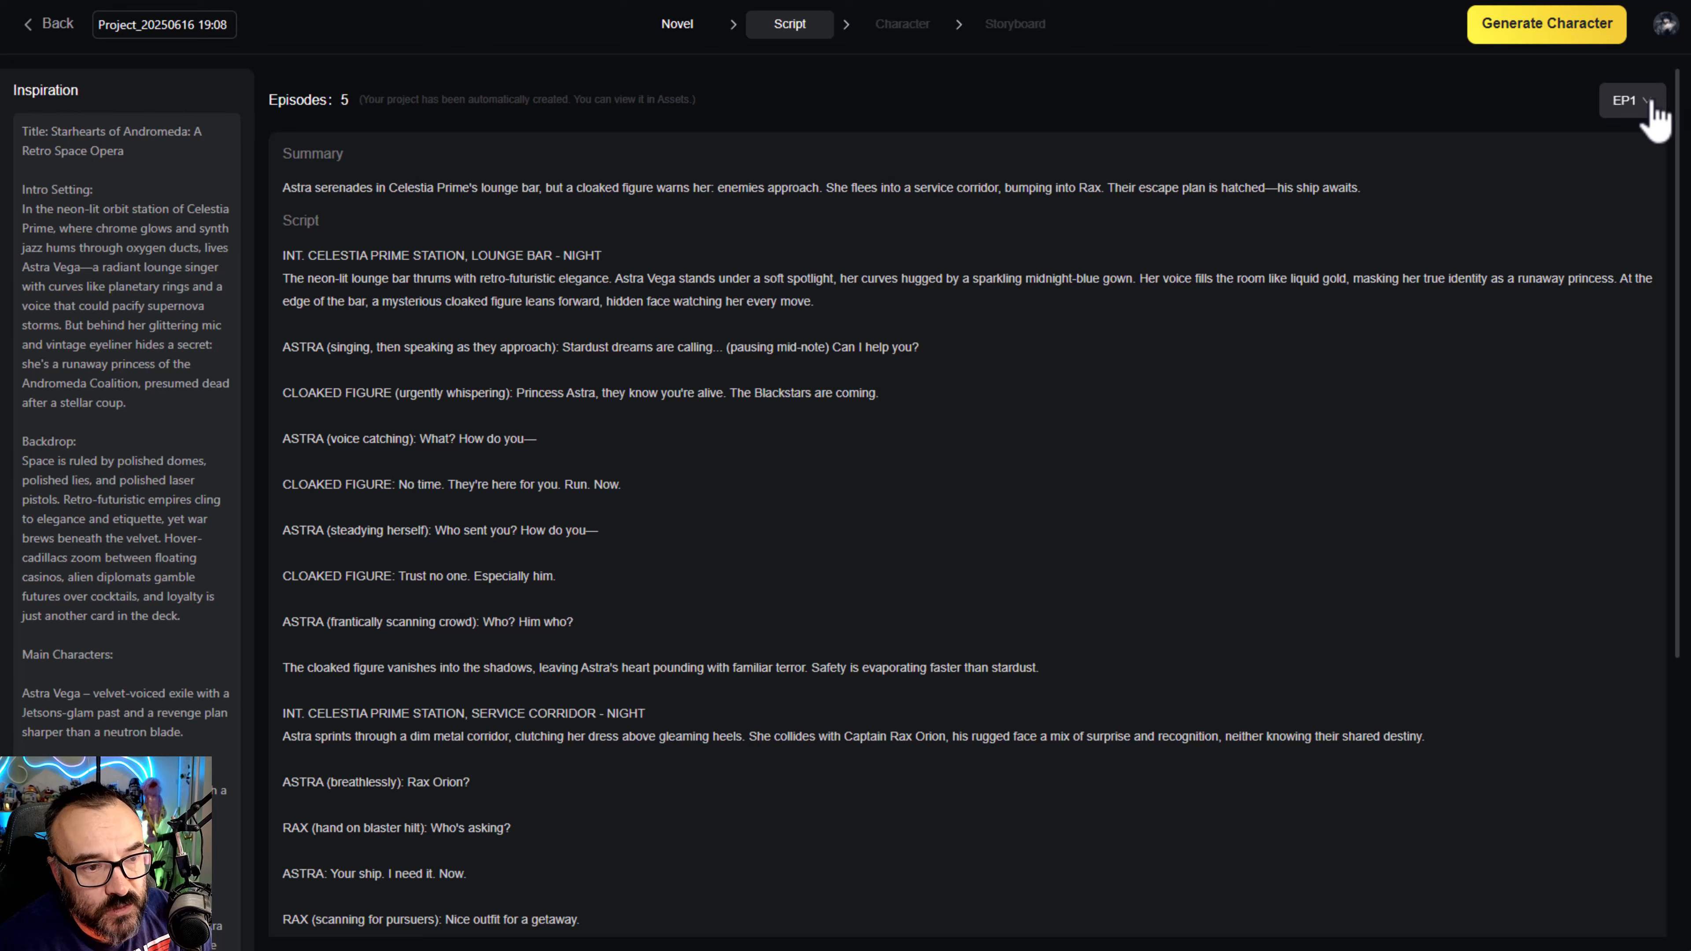
- Generate the script for episode 2, and return to the episode 1 script
click(1652, 103)
click(1650, 199)
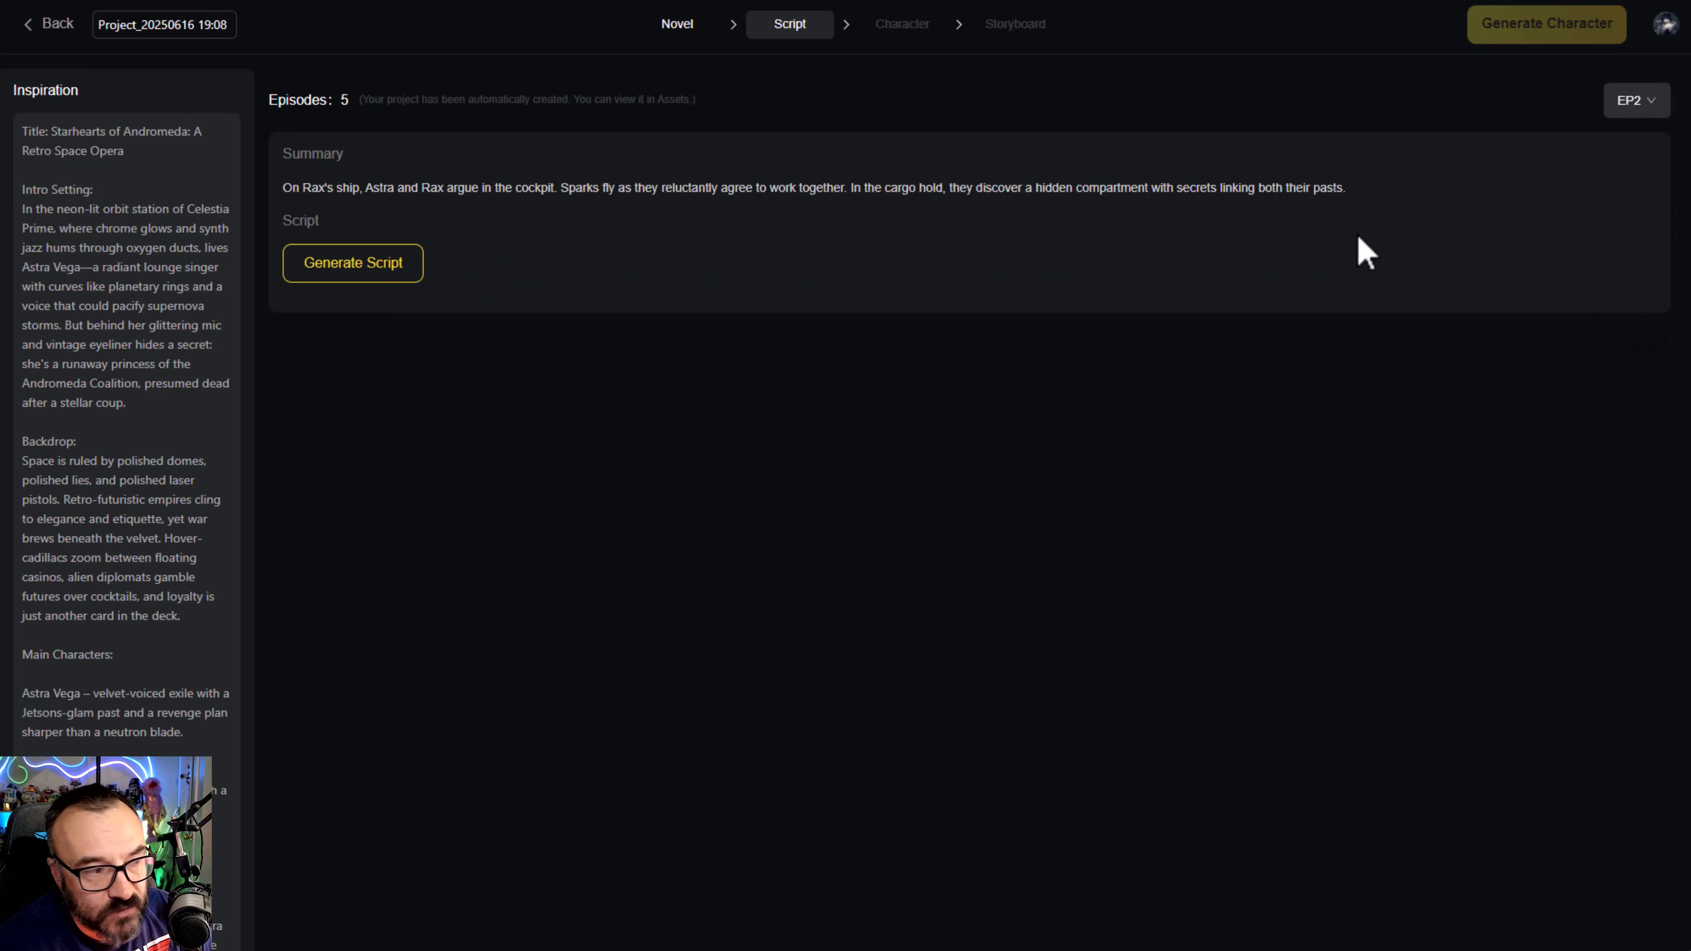
click(333, 265)
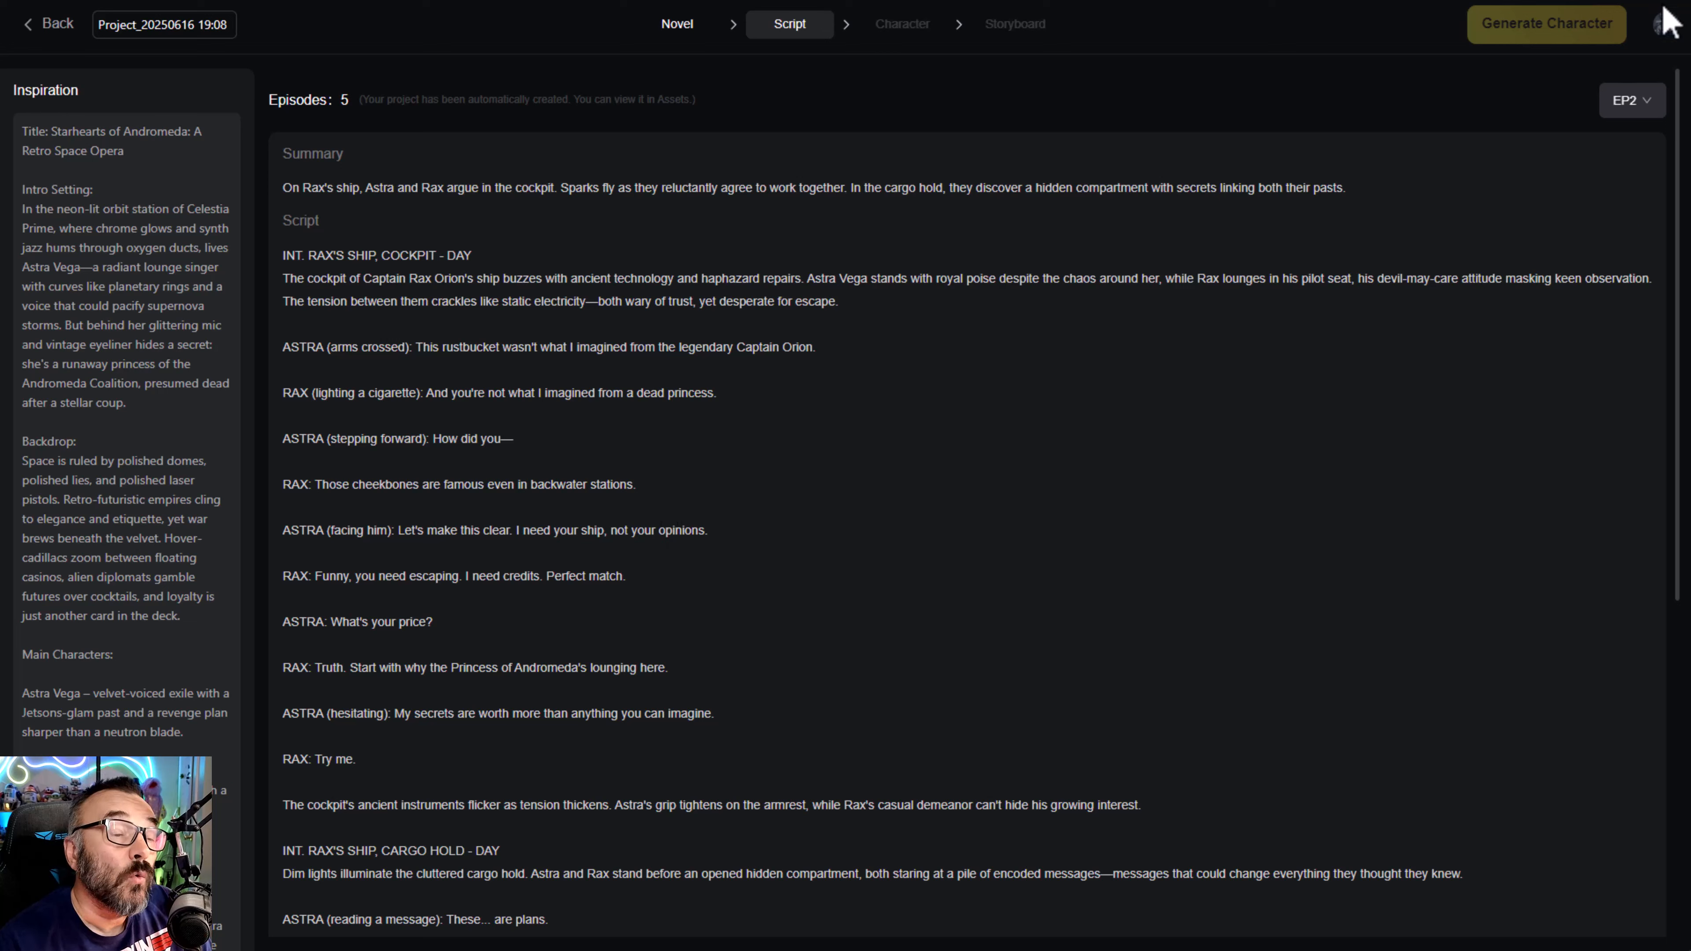
click(1648, 106)
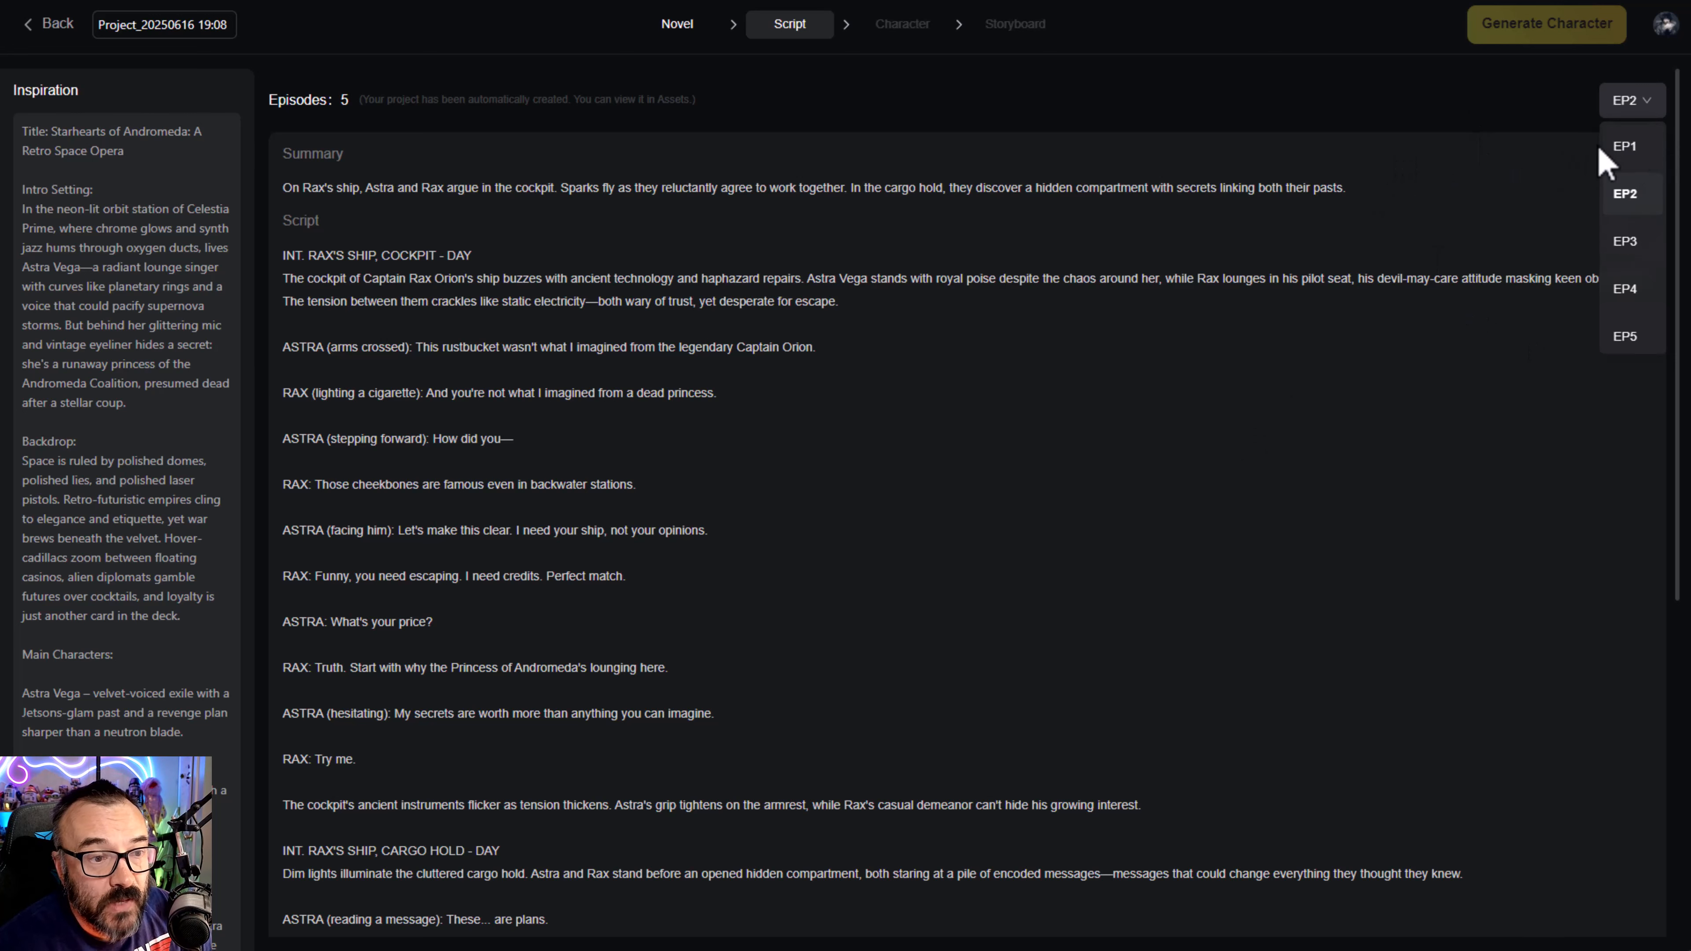
click(1649, 157)
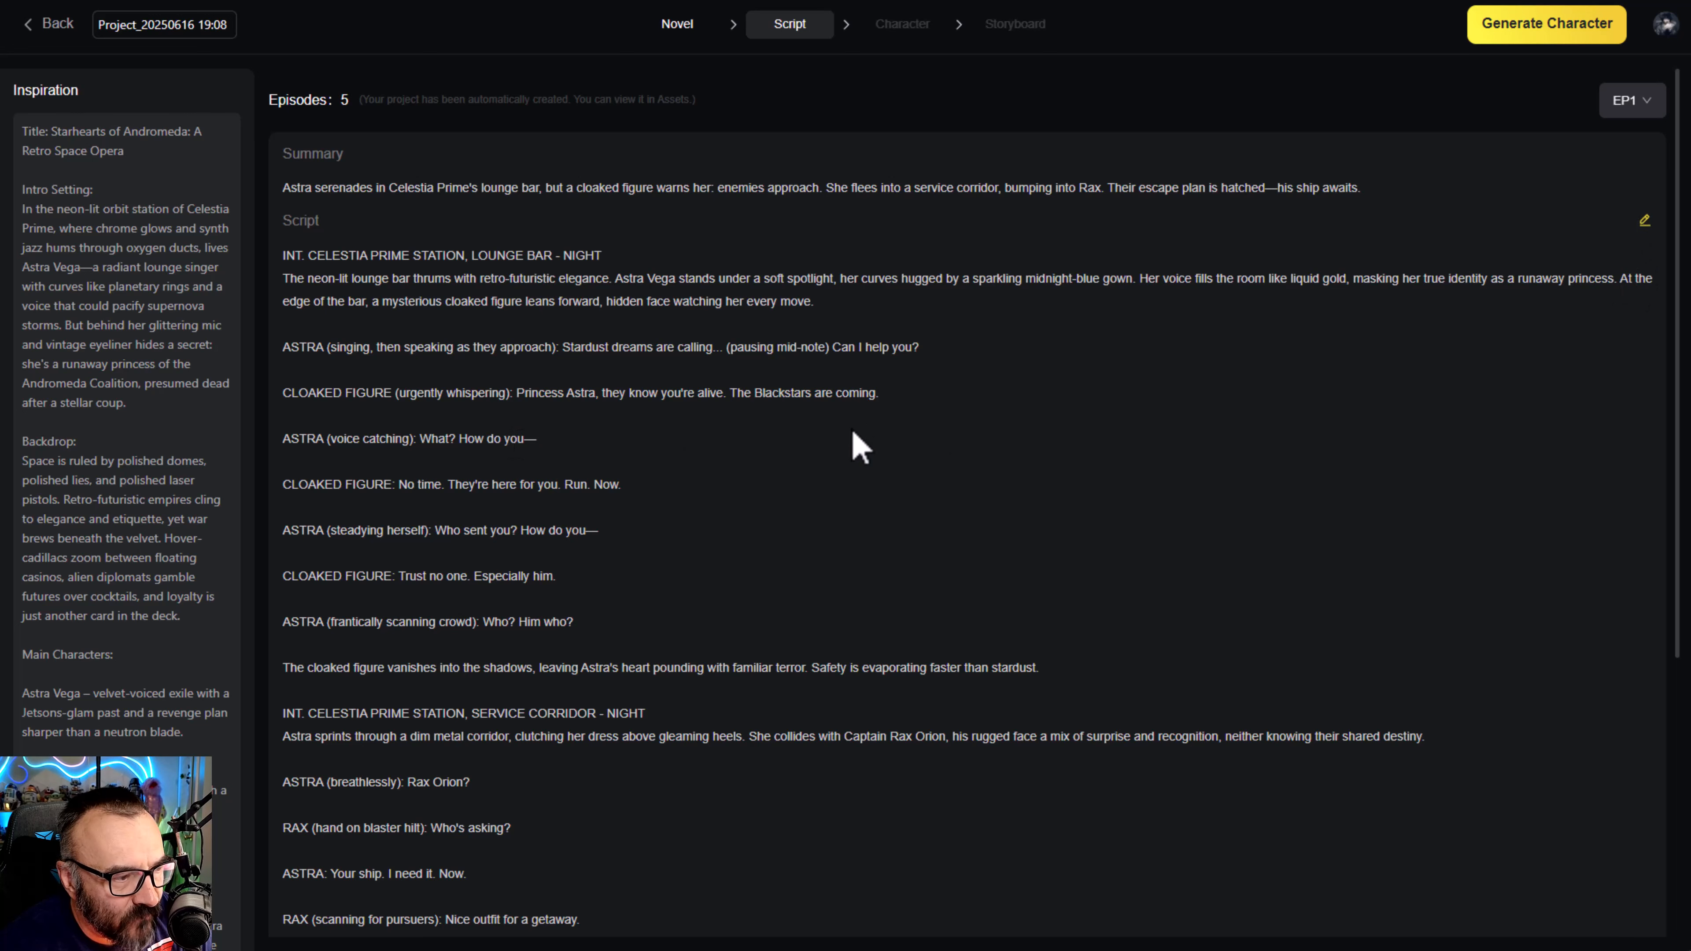
click(1645, 222)
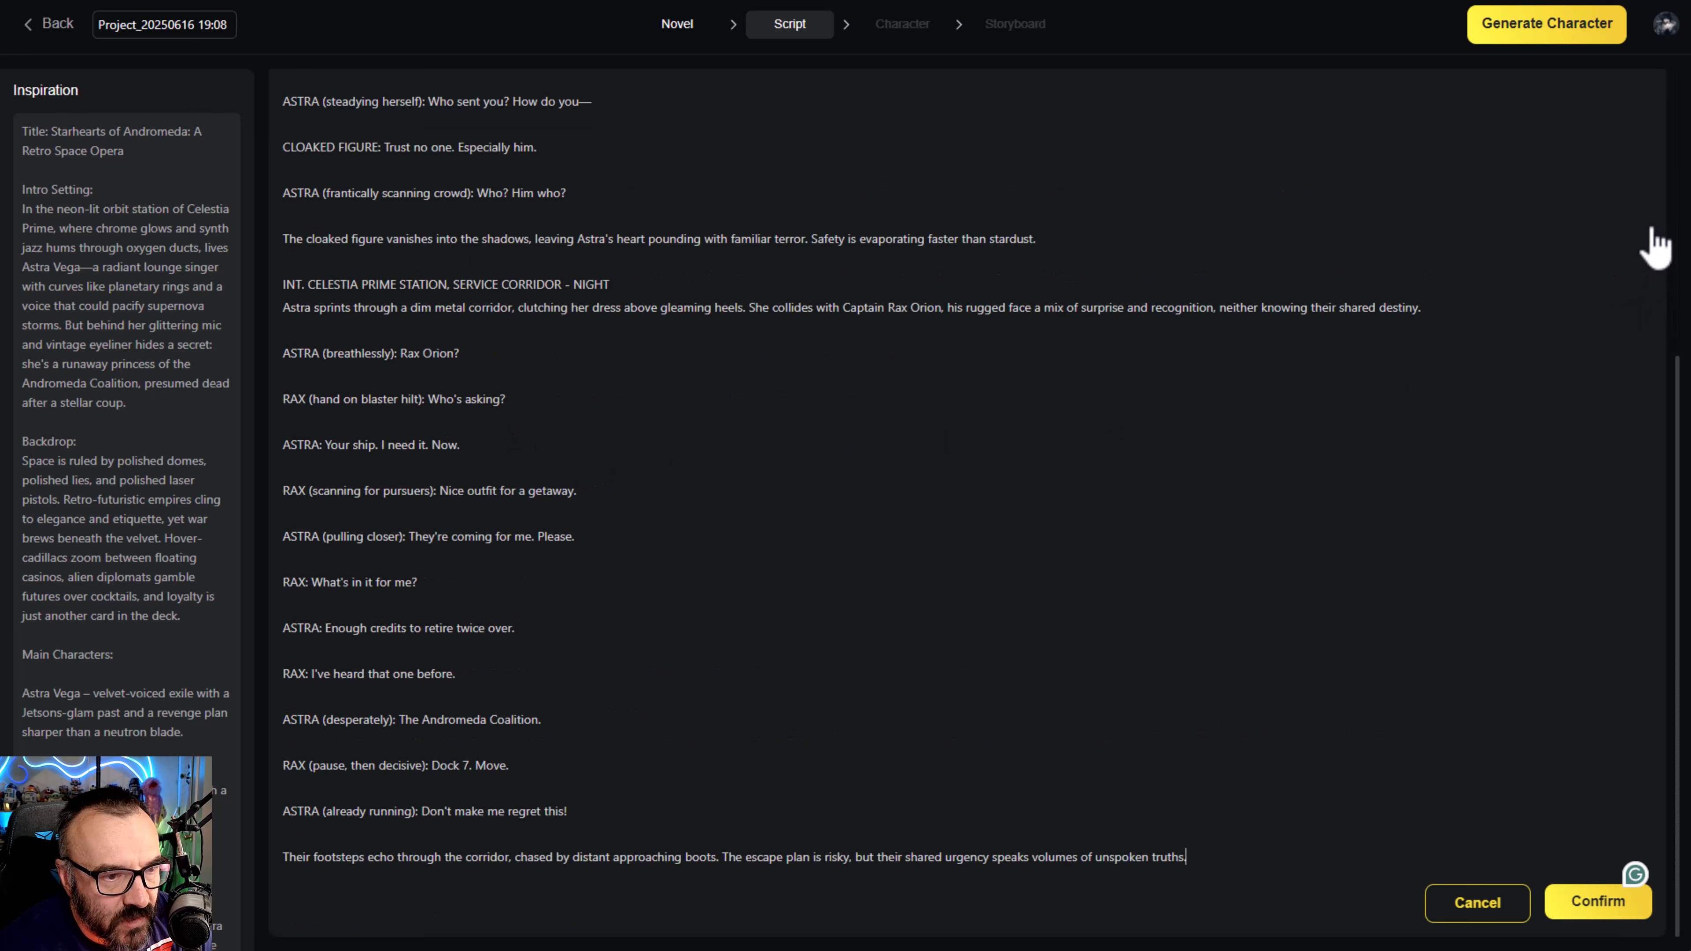
scroll(547, 699, up, 1)
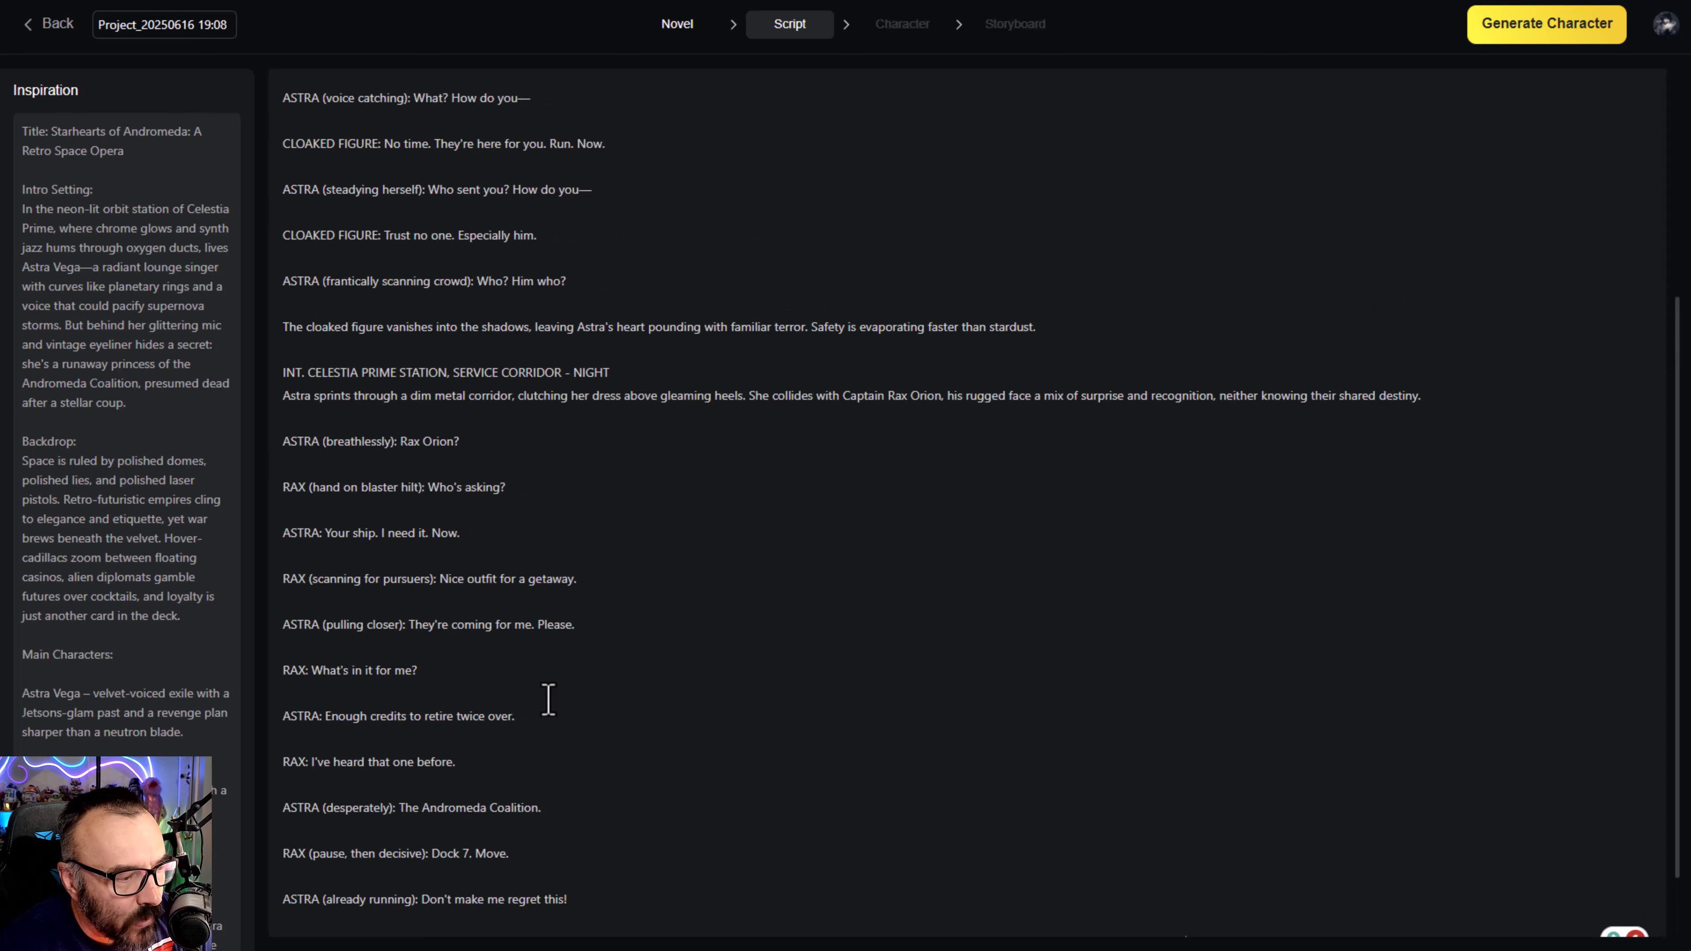
click(486, 650)
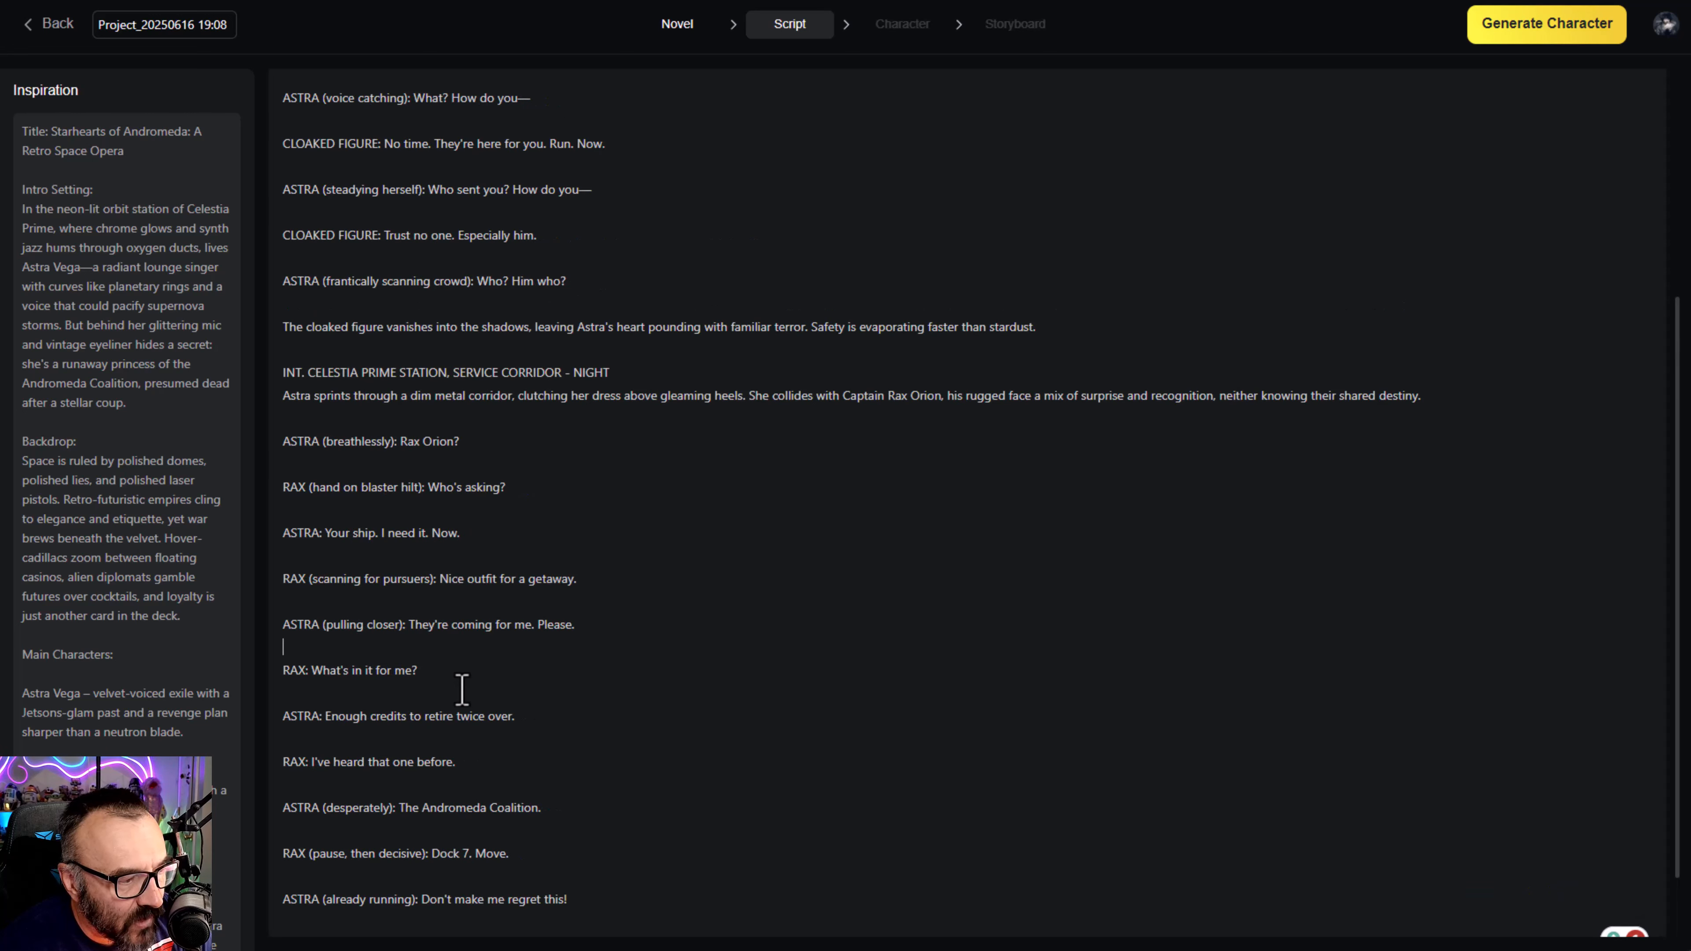
click(523, 467)
click(568, 395)
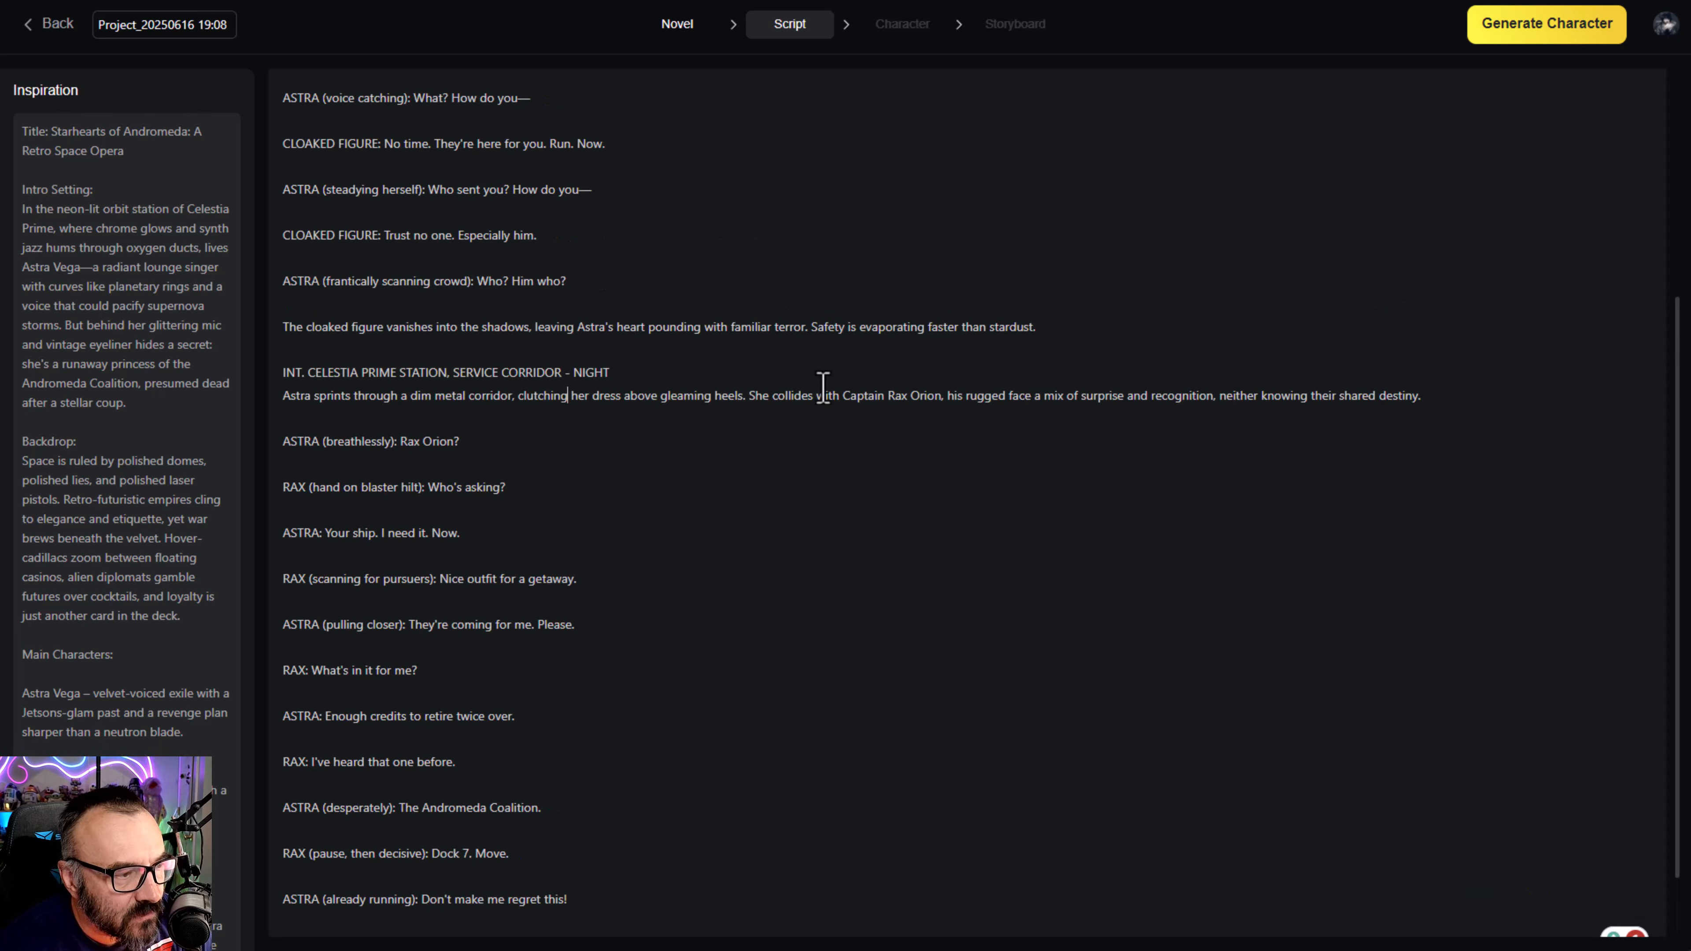
drag(823, 388, 508, 366)
click(579, 373)
scroll(579, 399, down, 2)
click(1475, 904)
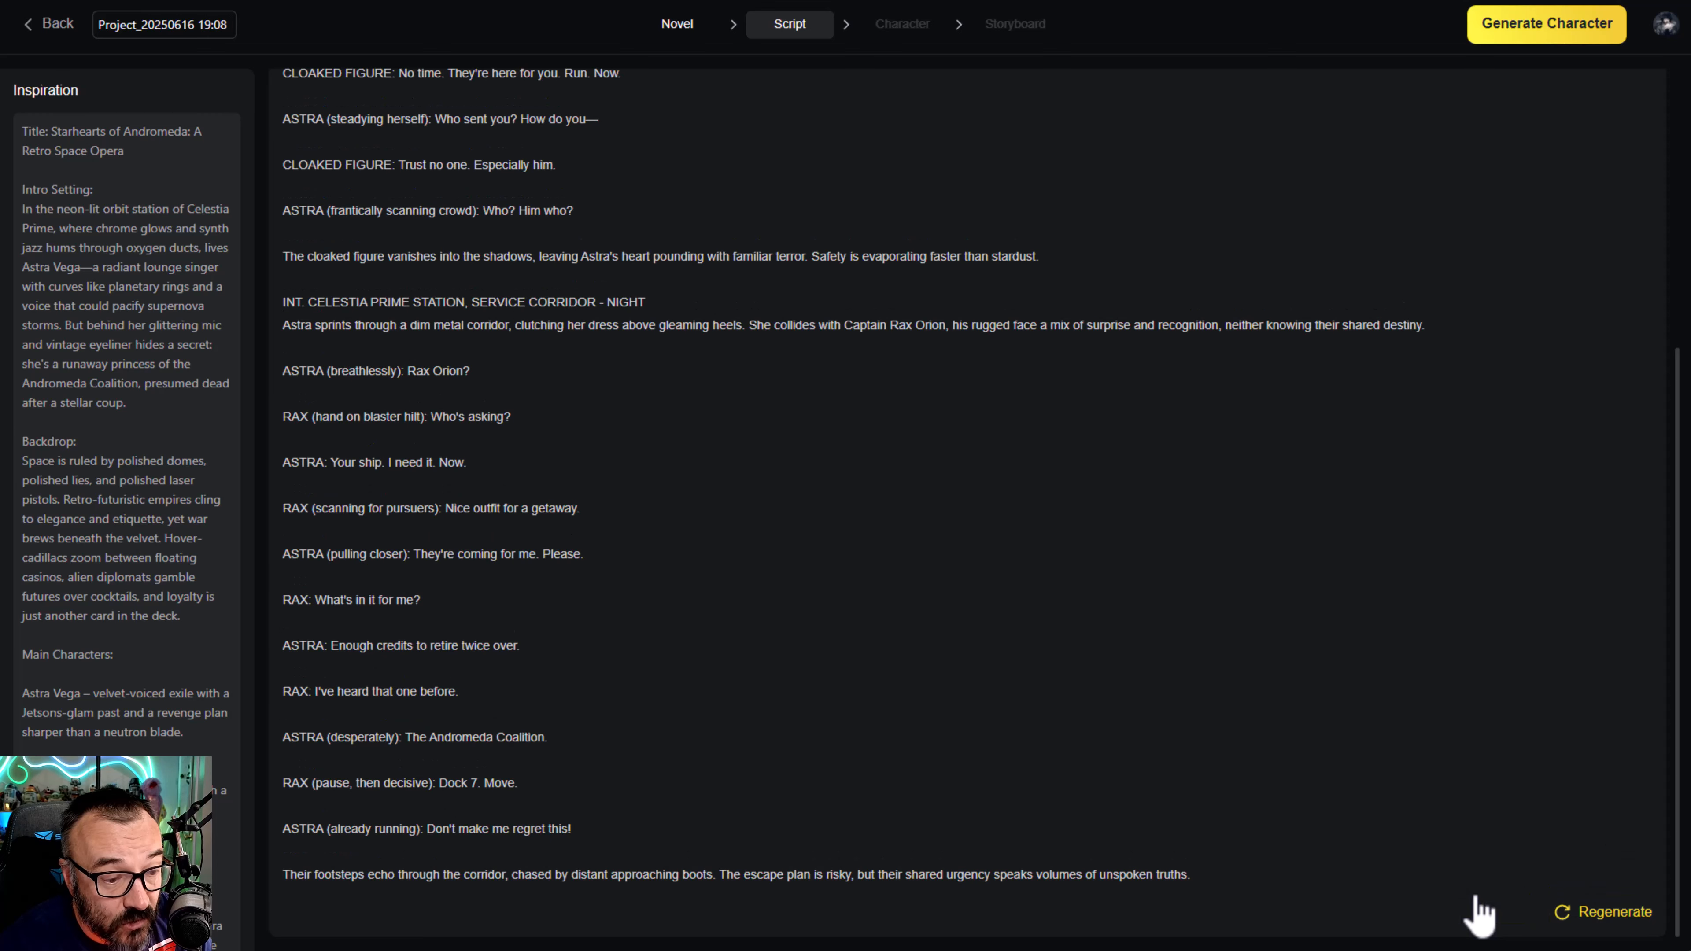
- Generate the characters from the episode 1 script and select the 16:9 aspect ratio
scroll(1310, 669, up, 5)
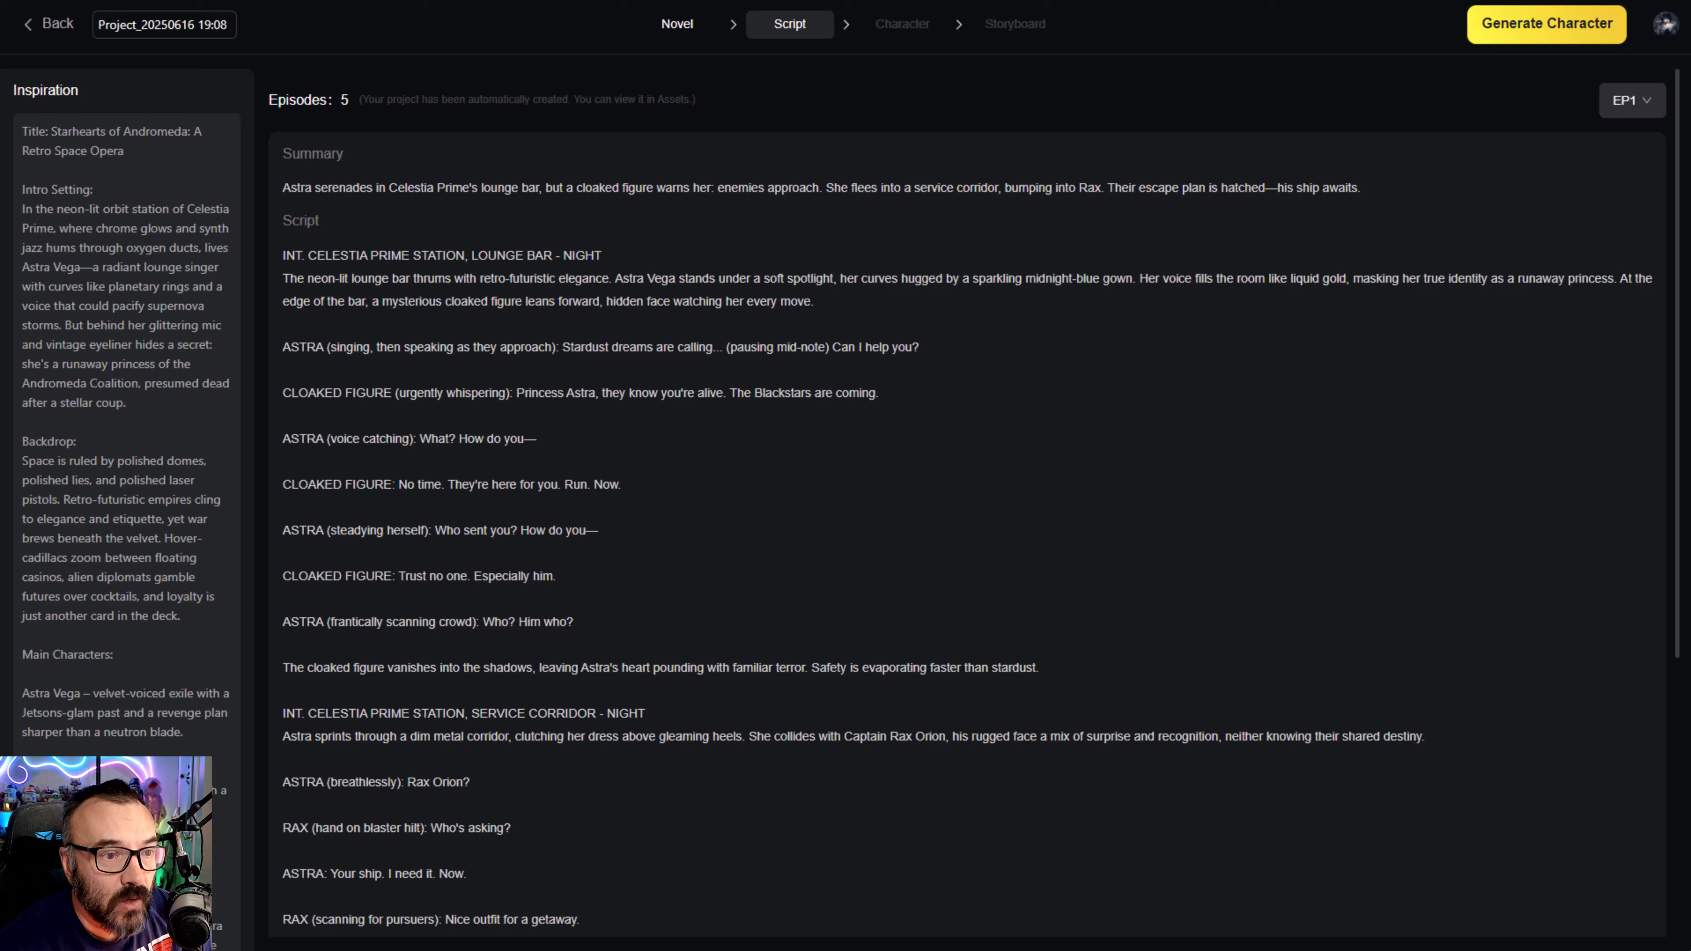
click(1551, 25)
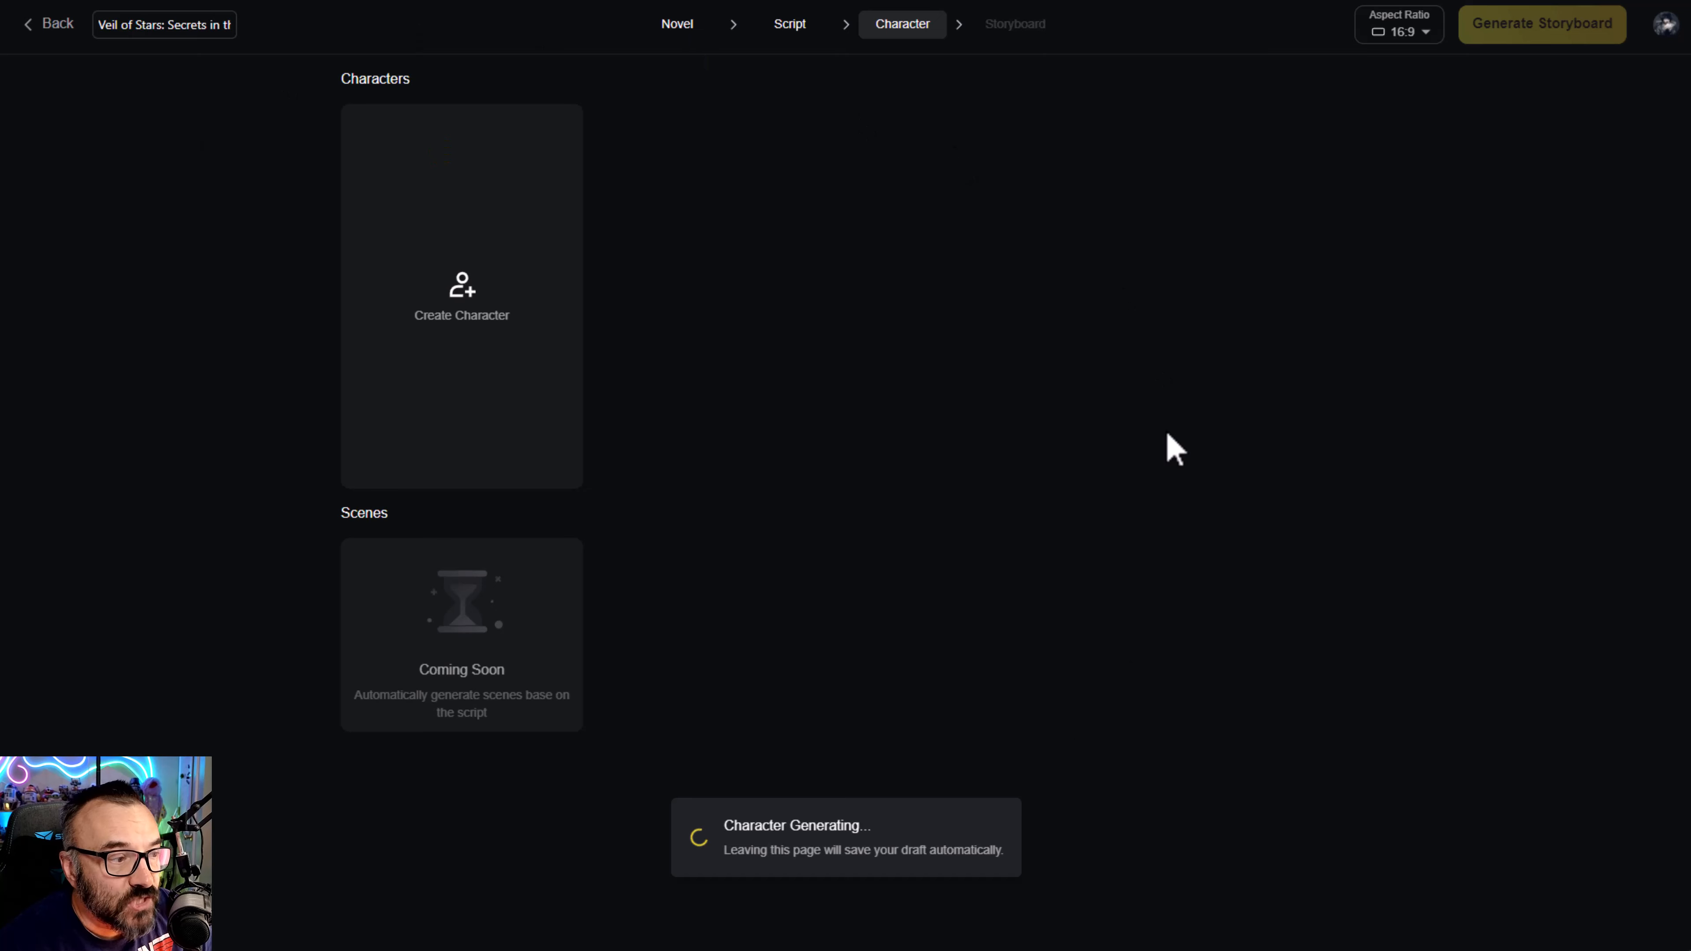
click(1425, 31)
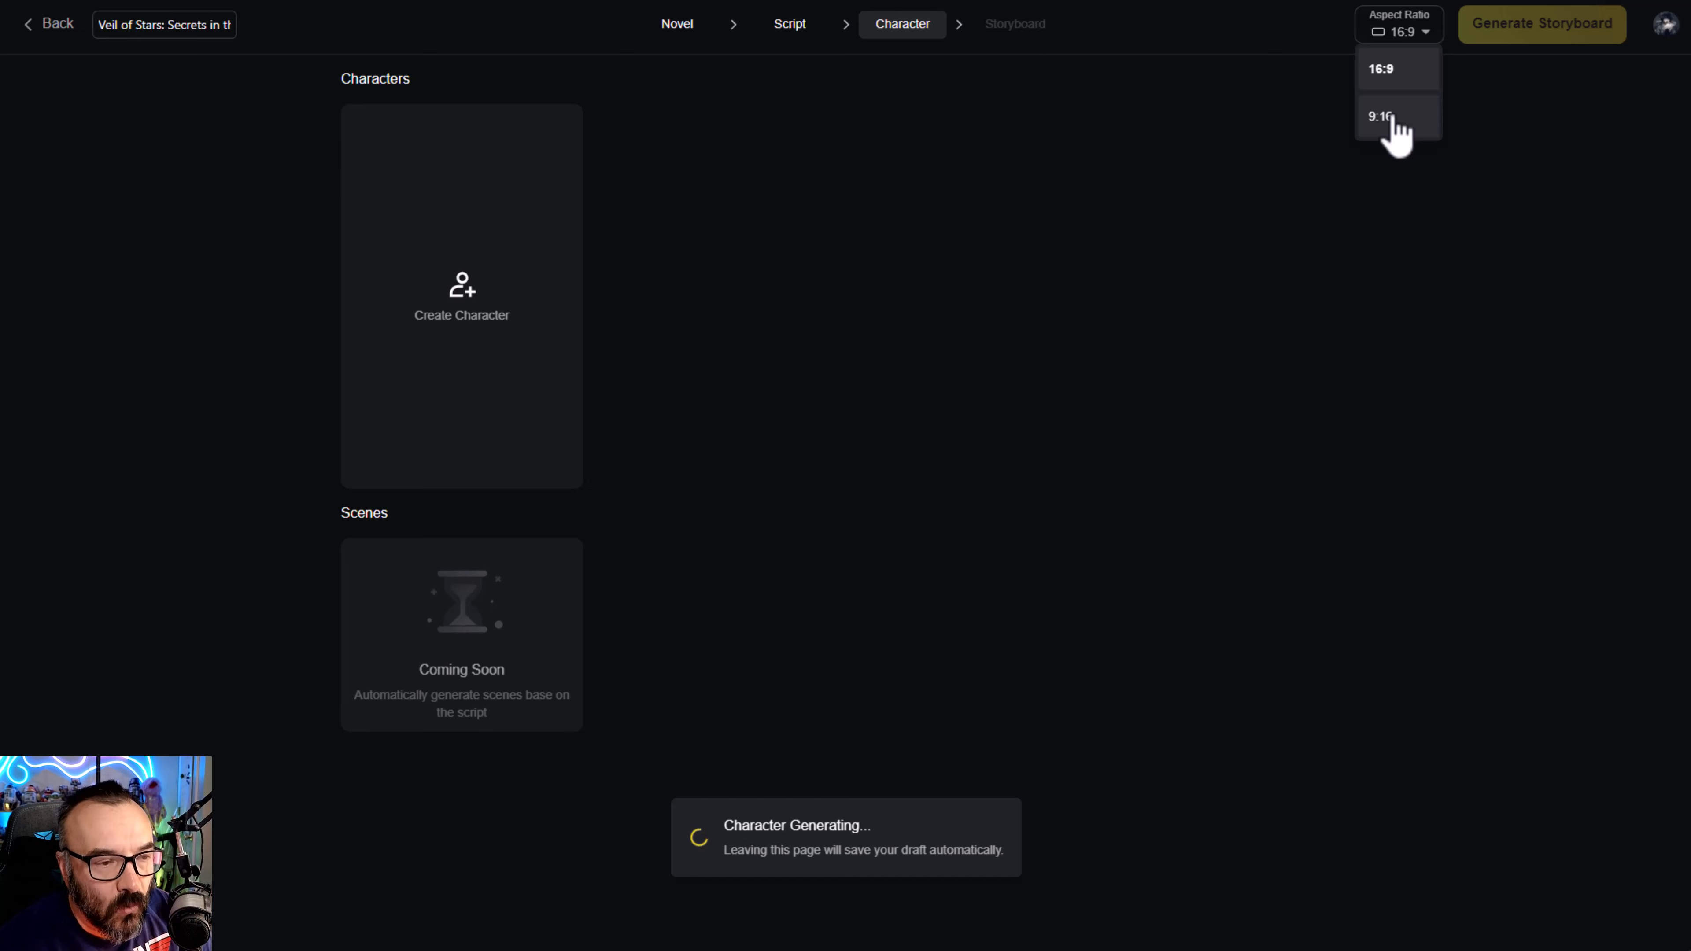
click(1410, 69)
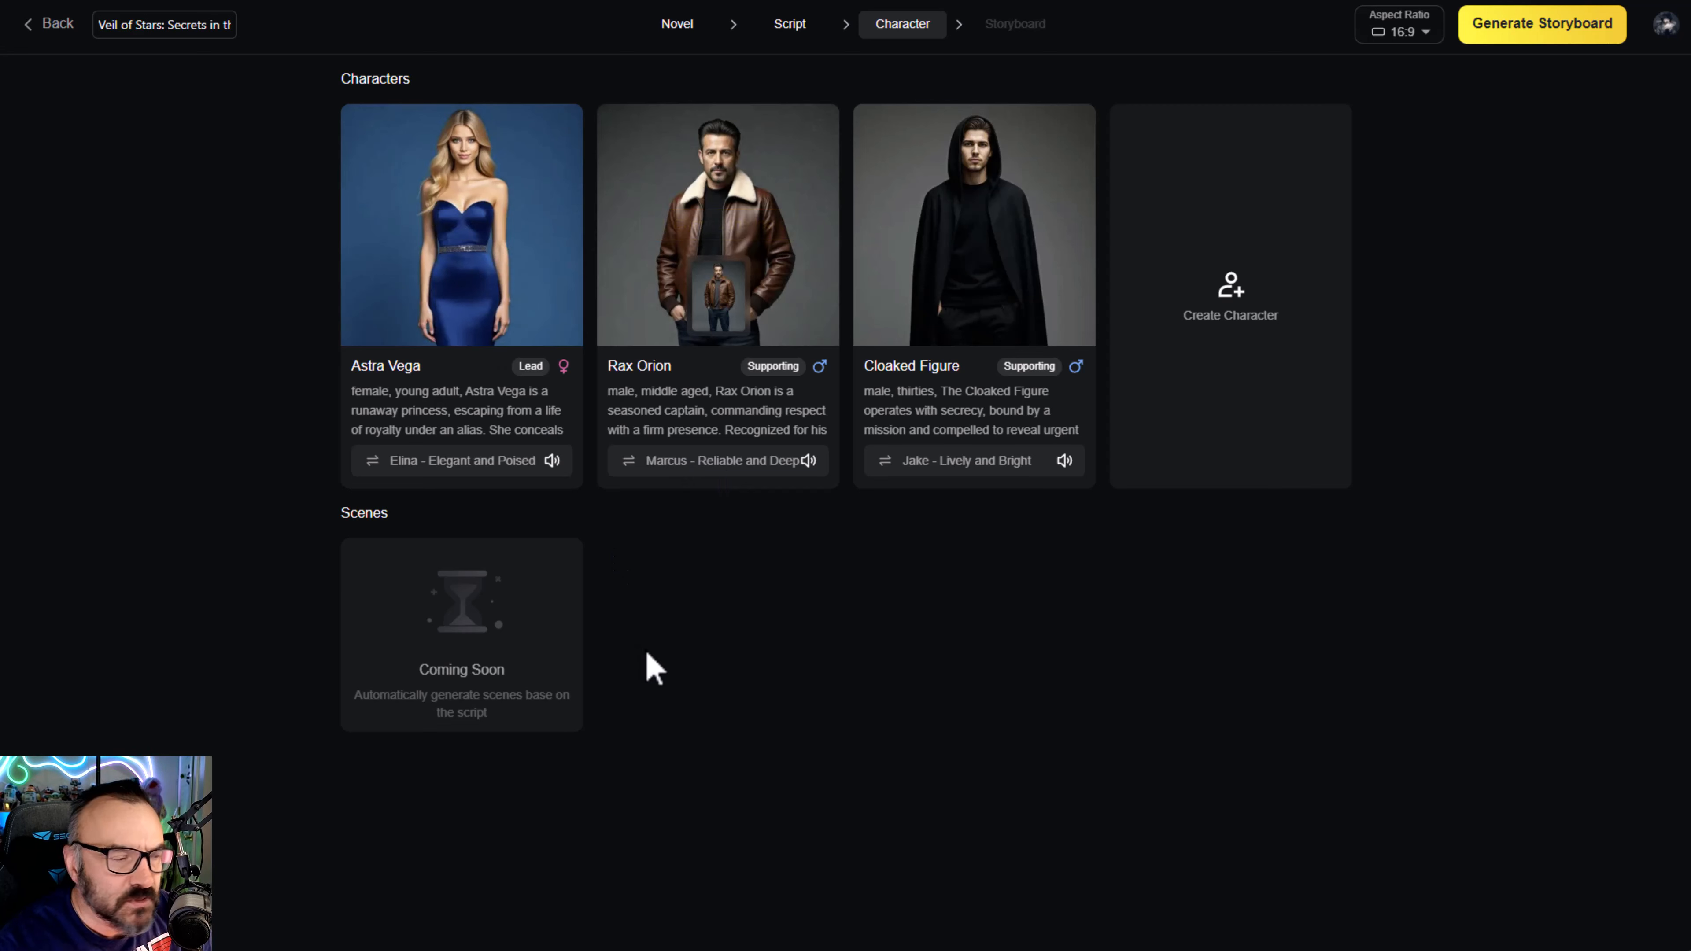
- Open the look editor for Rax Orion and compare his Scene 2 and Scene 1 stylings
mouse_move(739, 225)
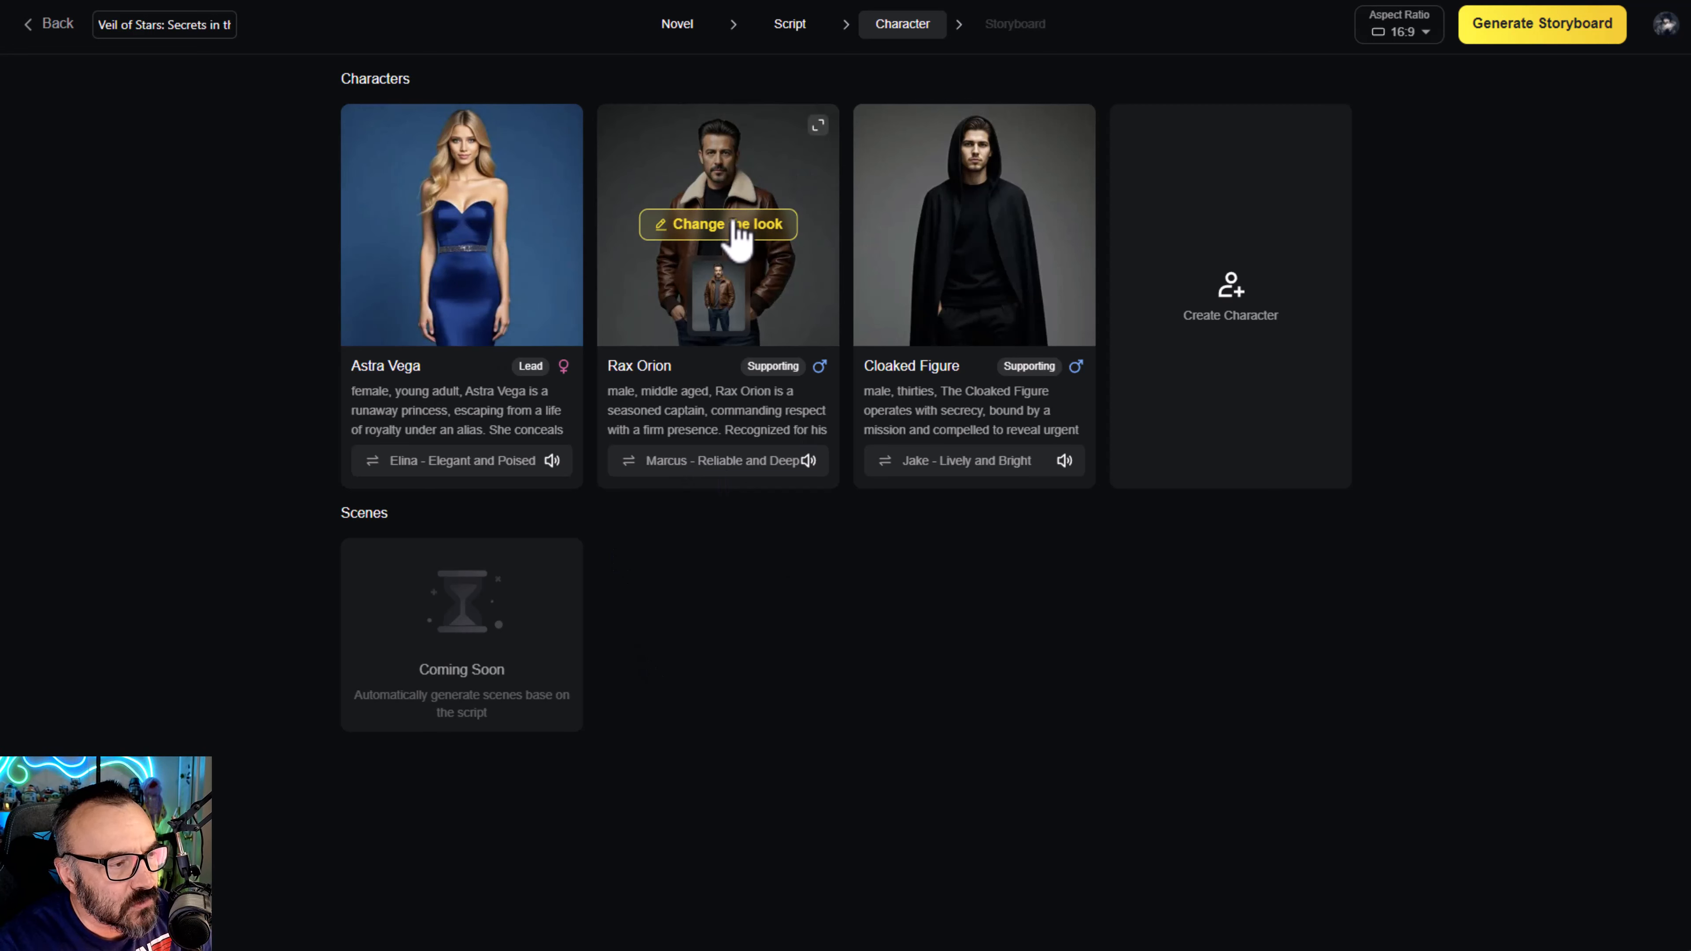
click(739, 226)
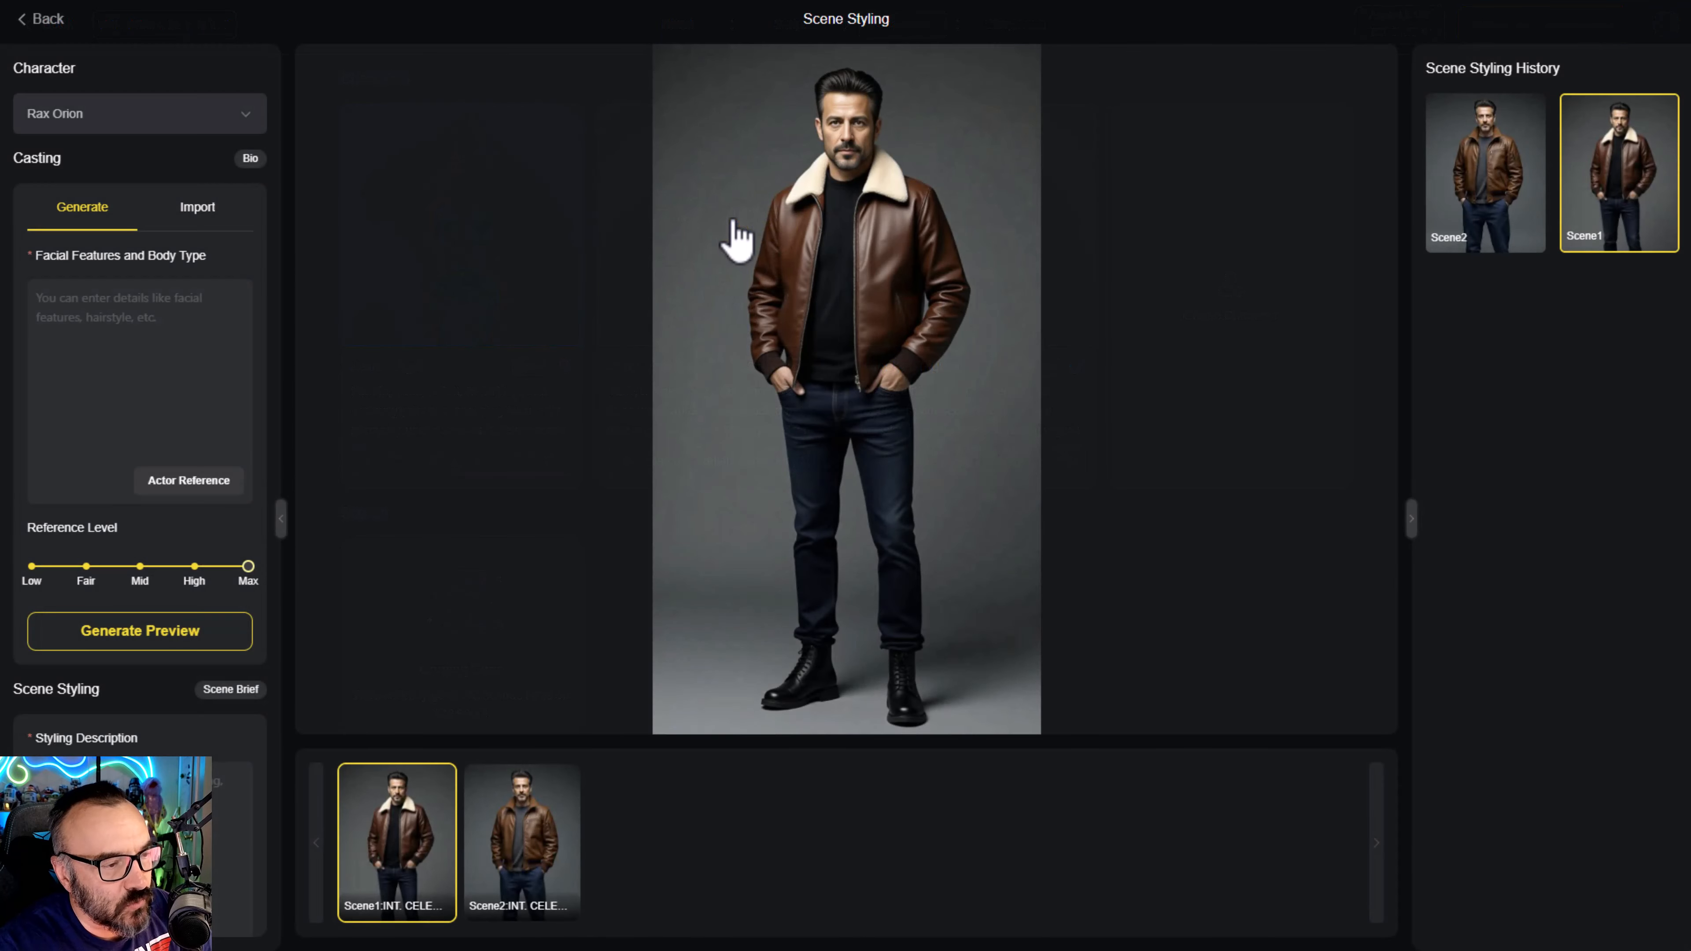
click(524, 859)
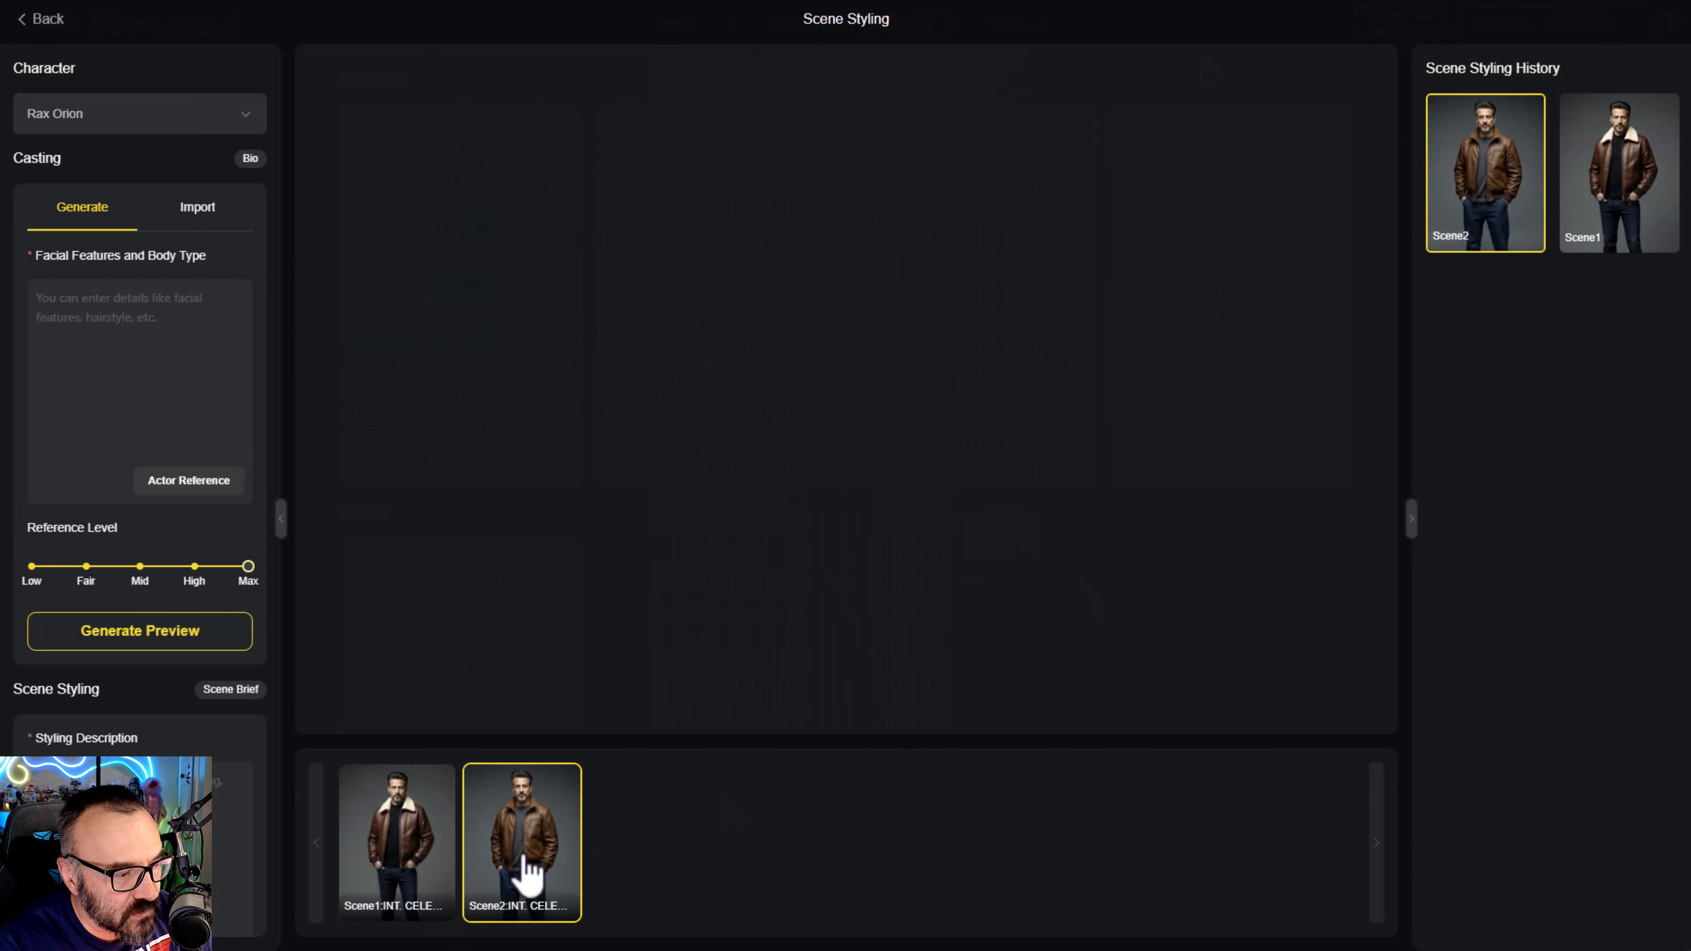
click(396, 826)
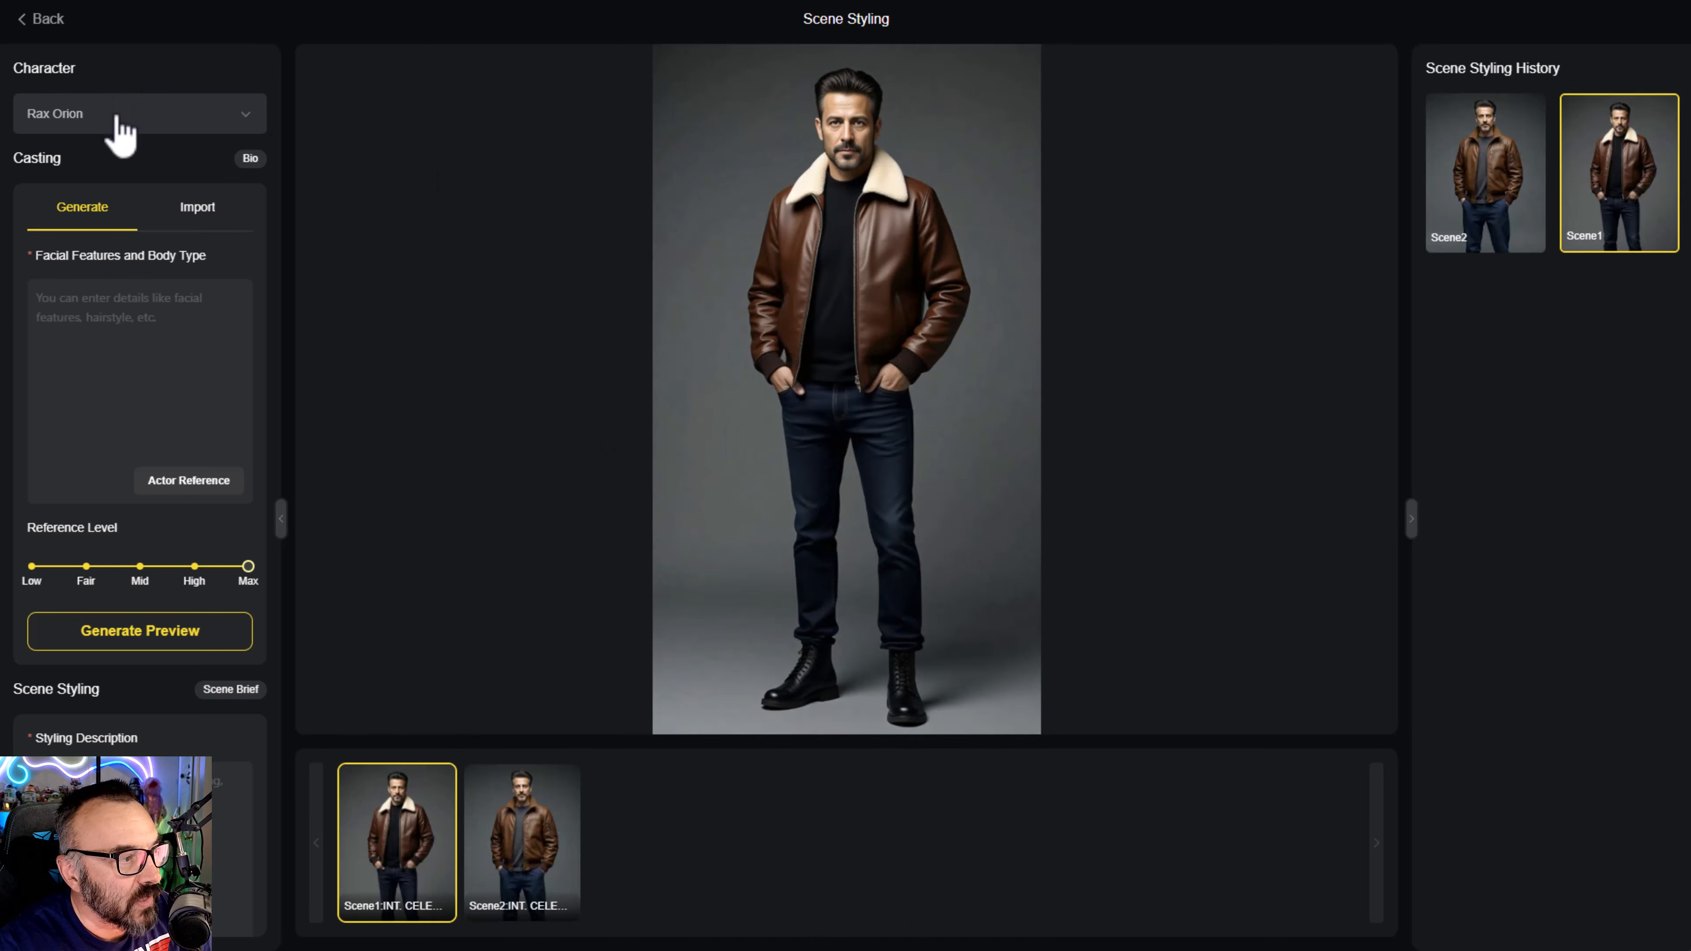
- Check the list of editable characters, and switch Rax Orion's casting from generating to importing an image
click(243, 117)
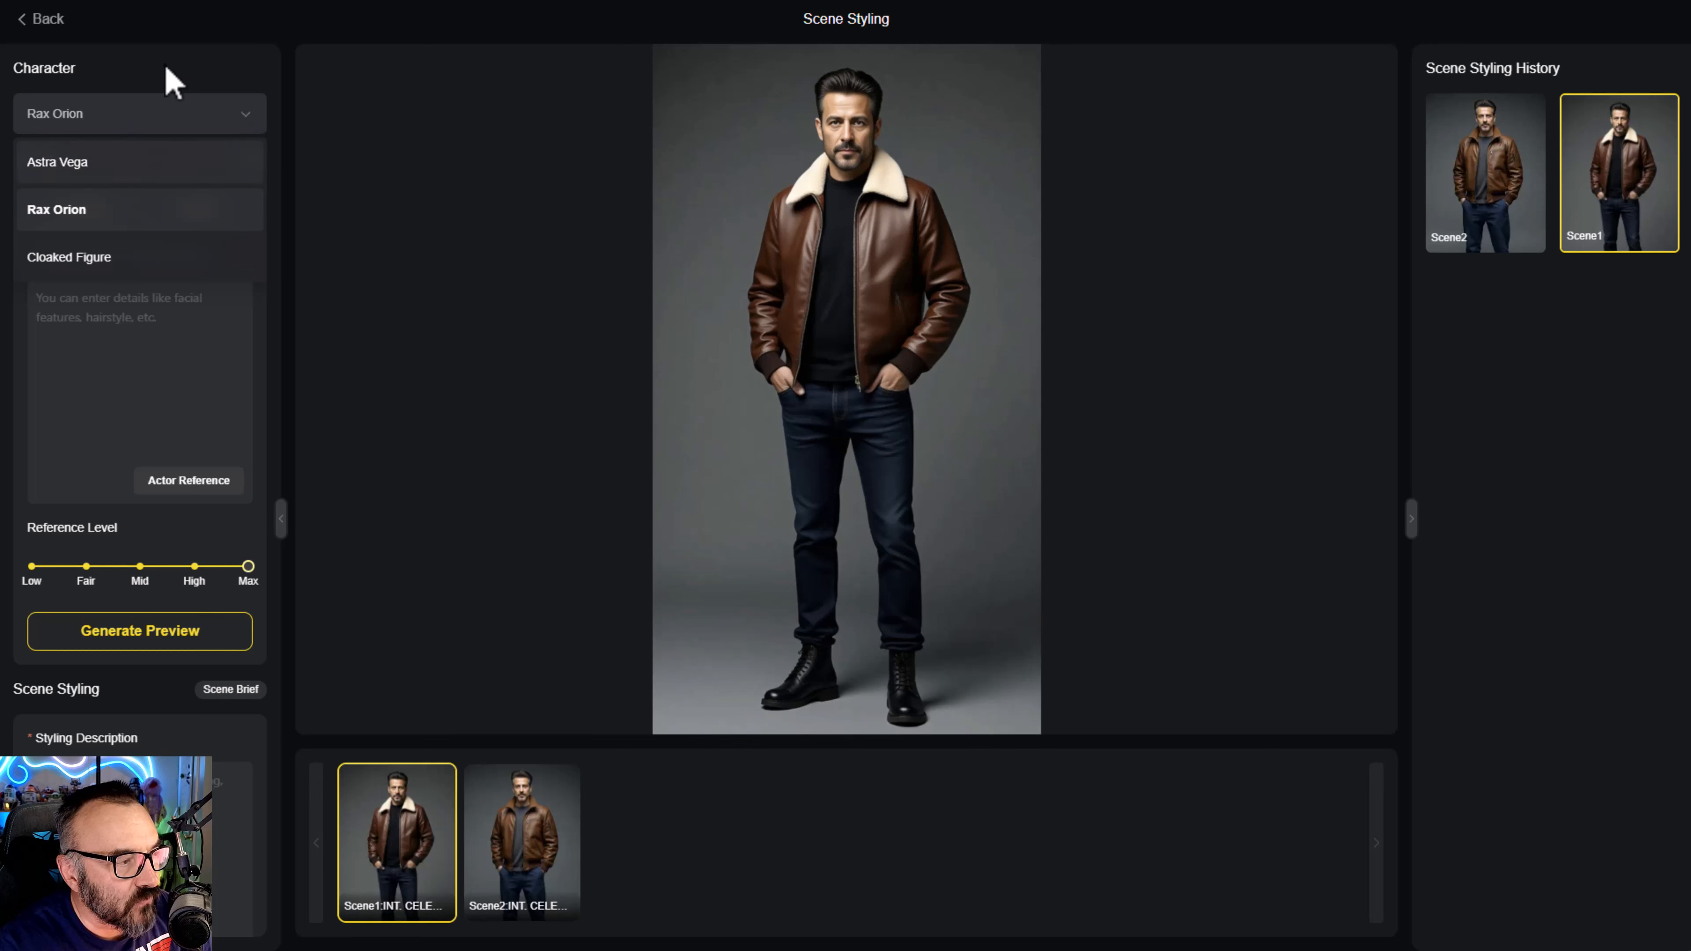
click(175, 69)
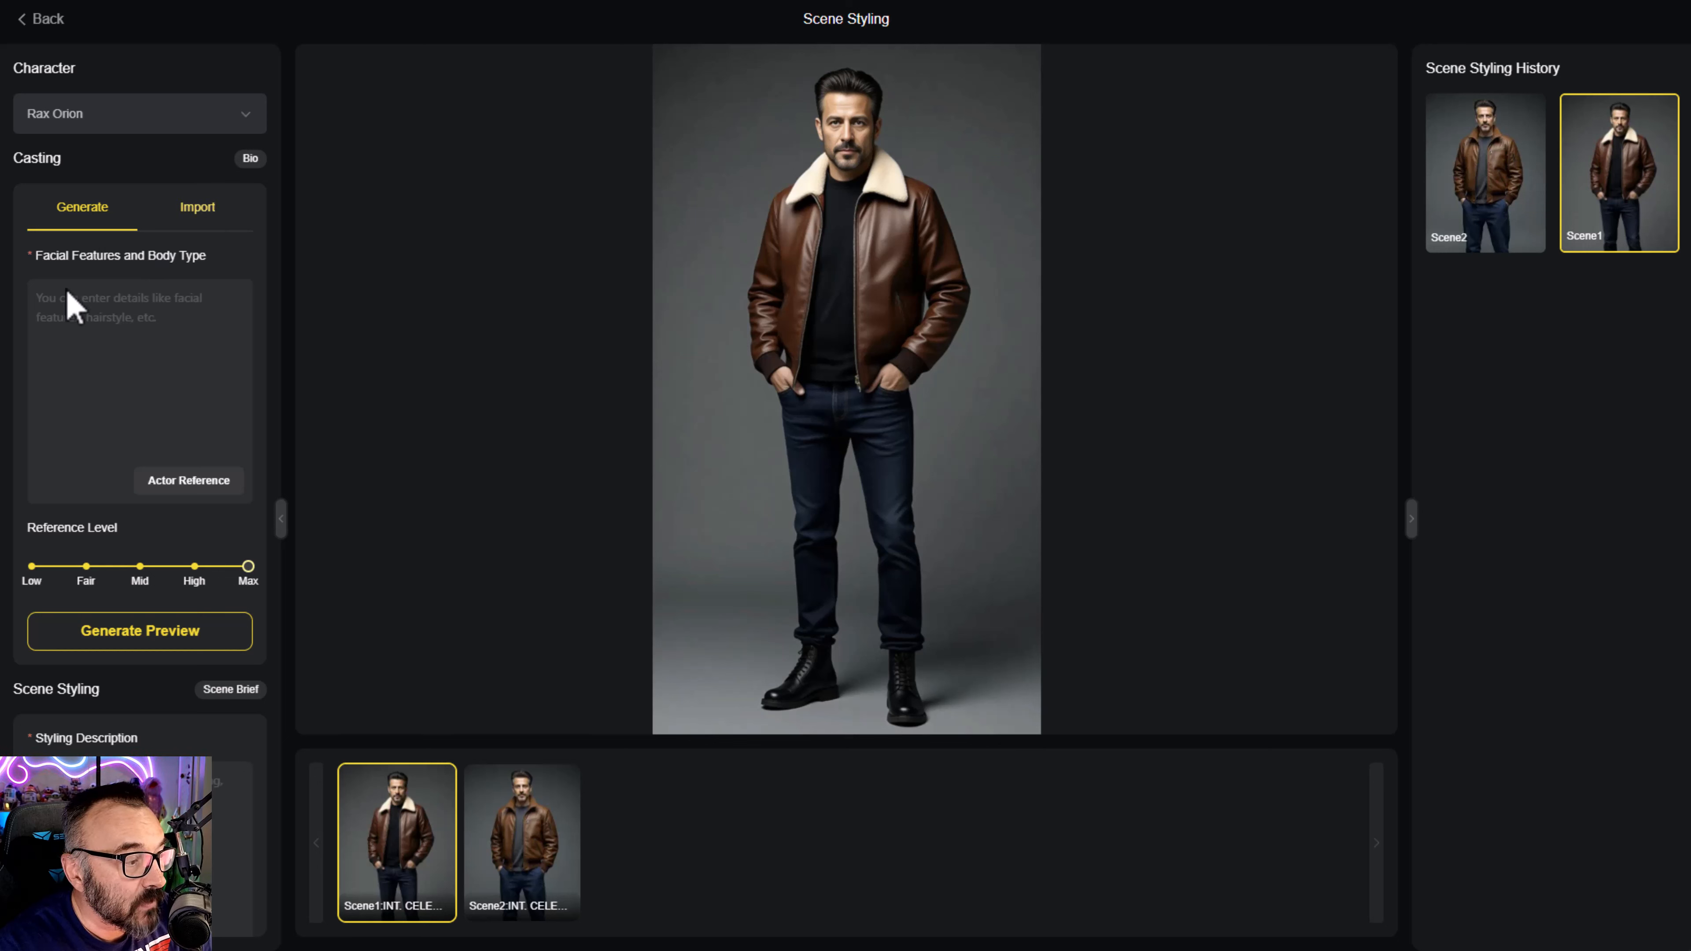
click(213, 225)
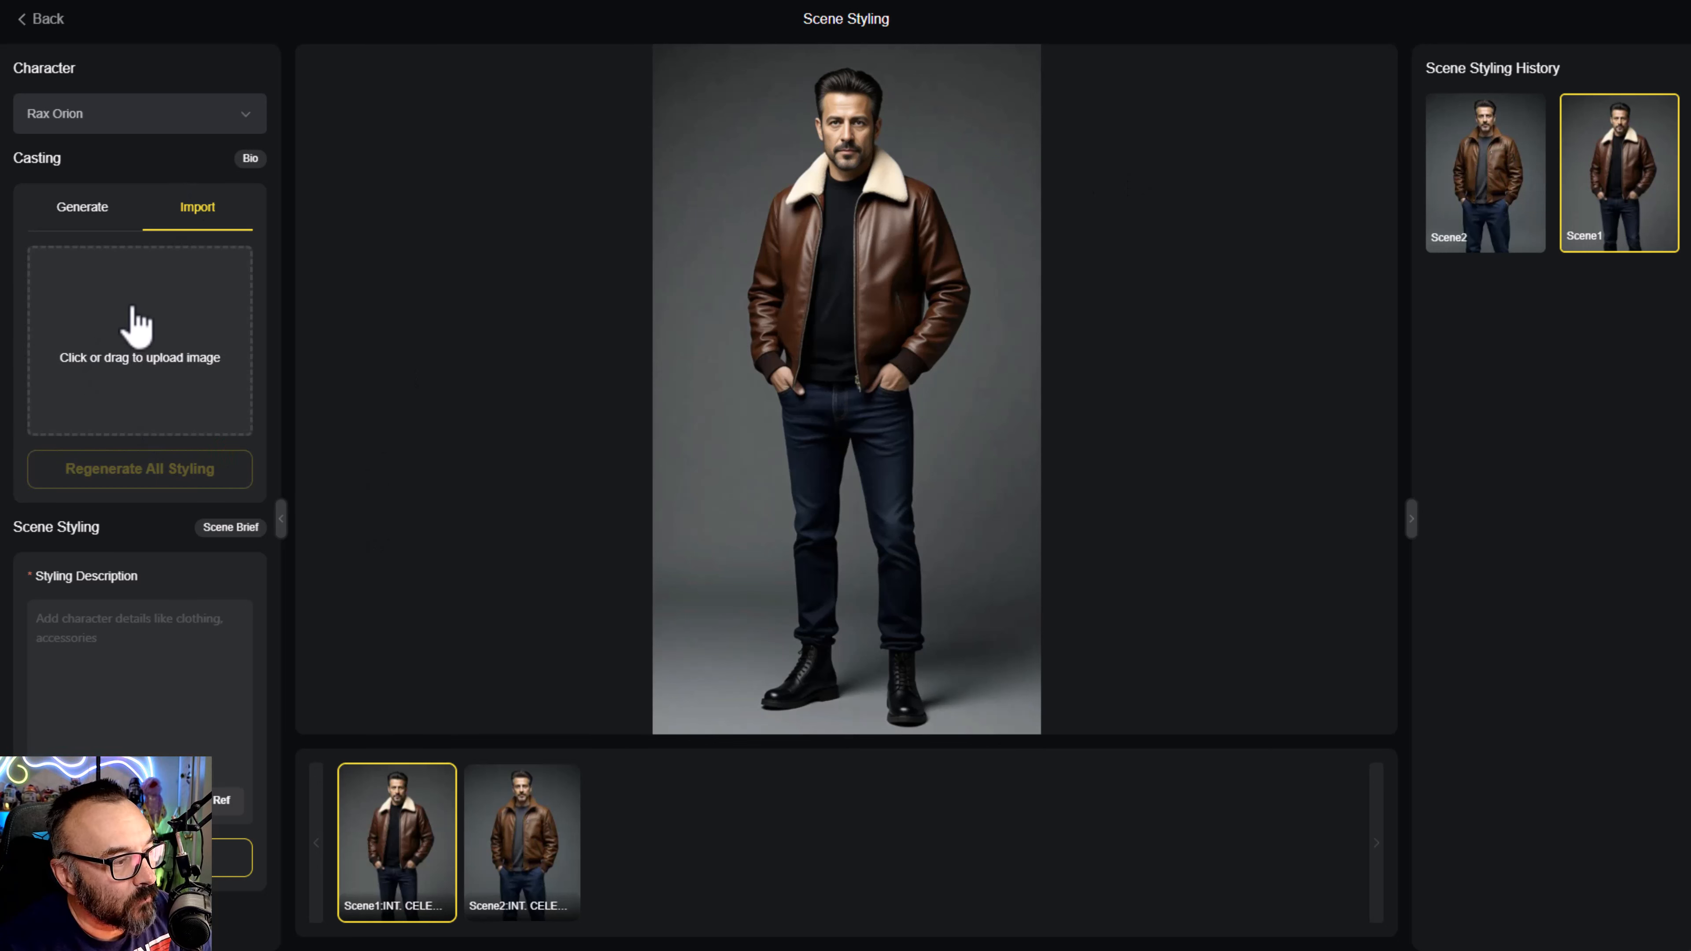
- Browse the middle-aged male reference actors in the Actor Library and close it without choosing one
click(160, 370)
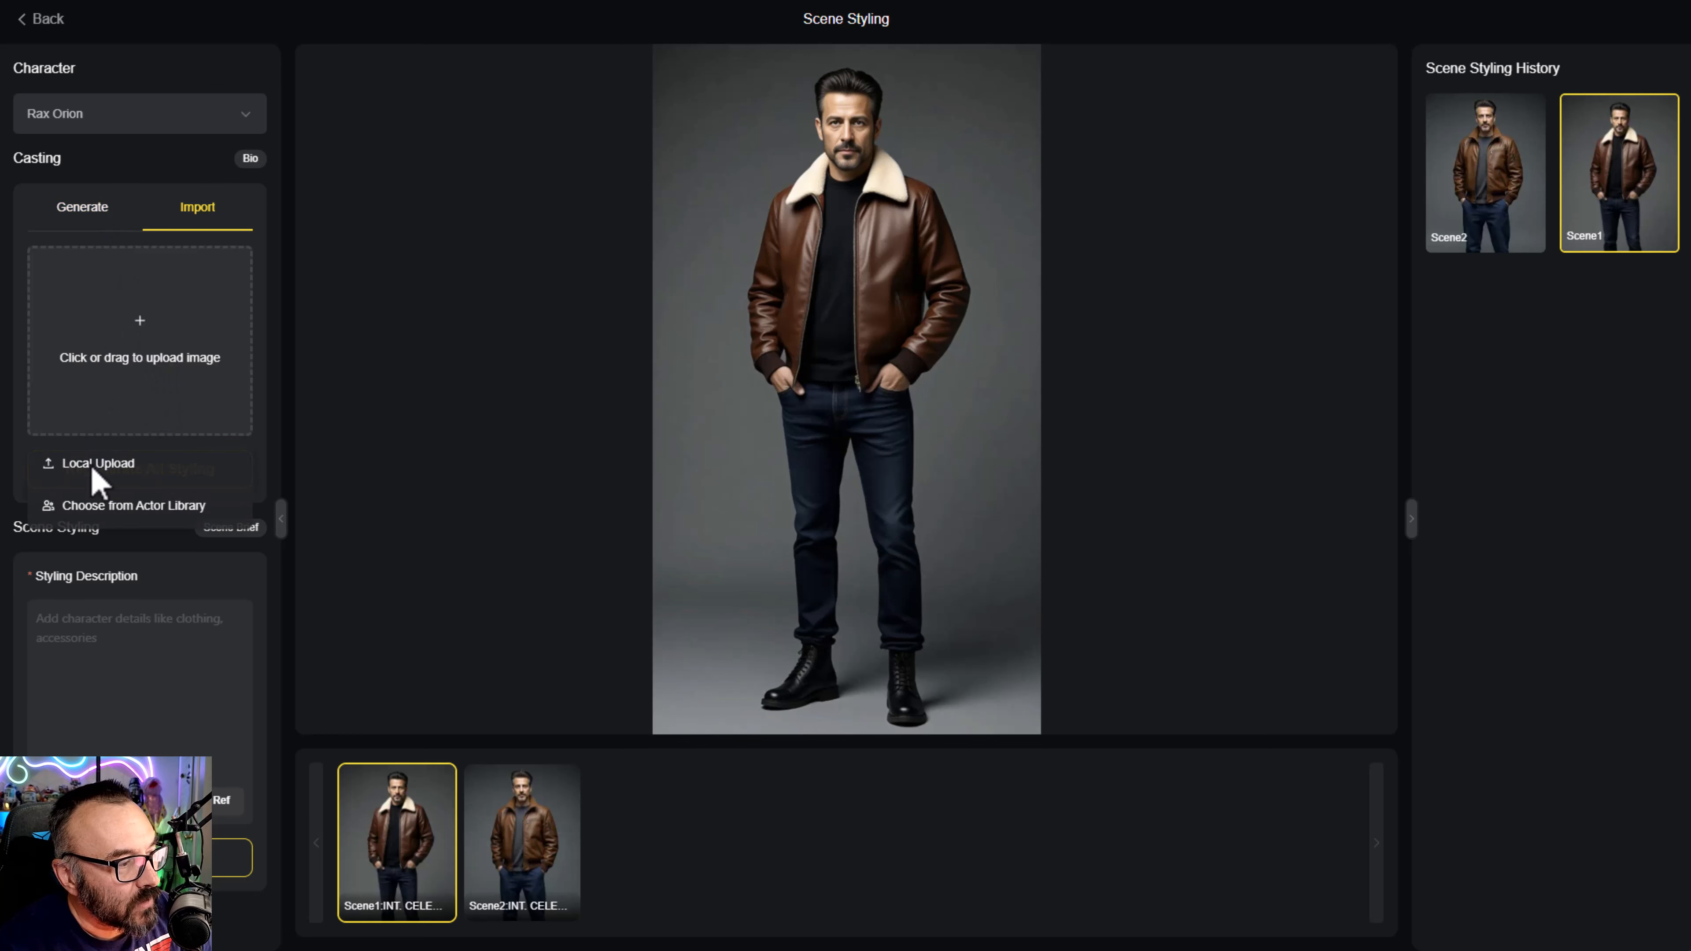
click(117, 506)
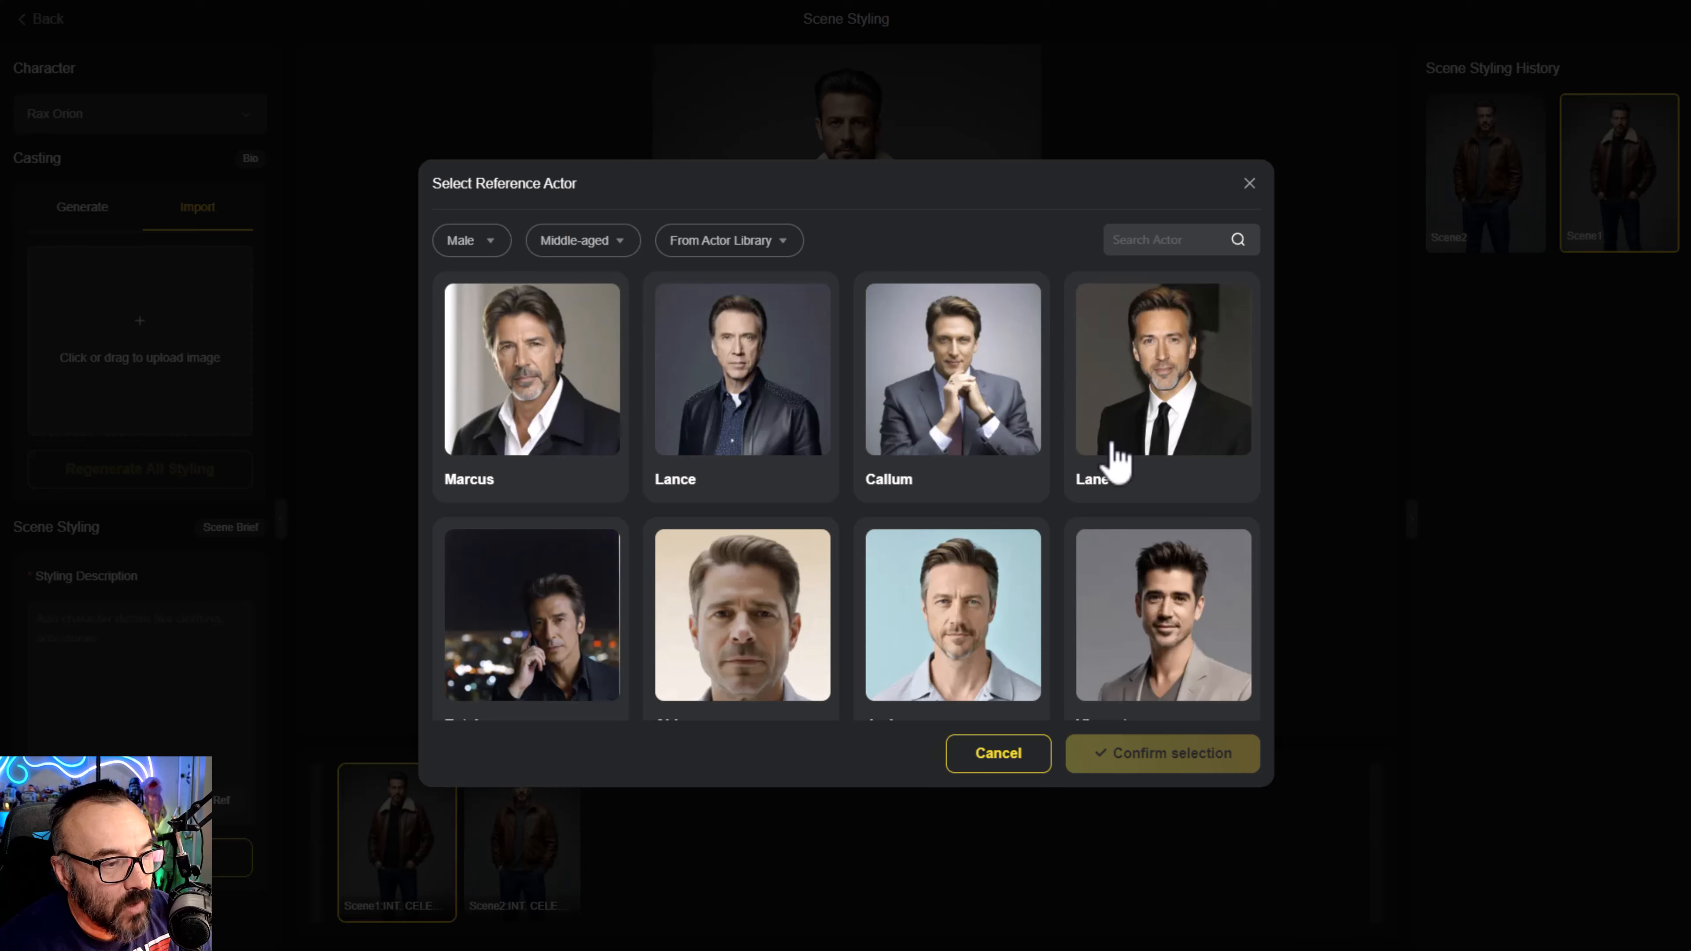
scroll(1106, 453, down, 5)
scroll(1107, 486, down, 5)
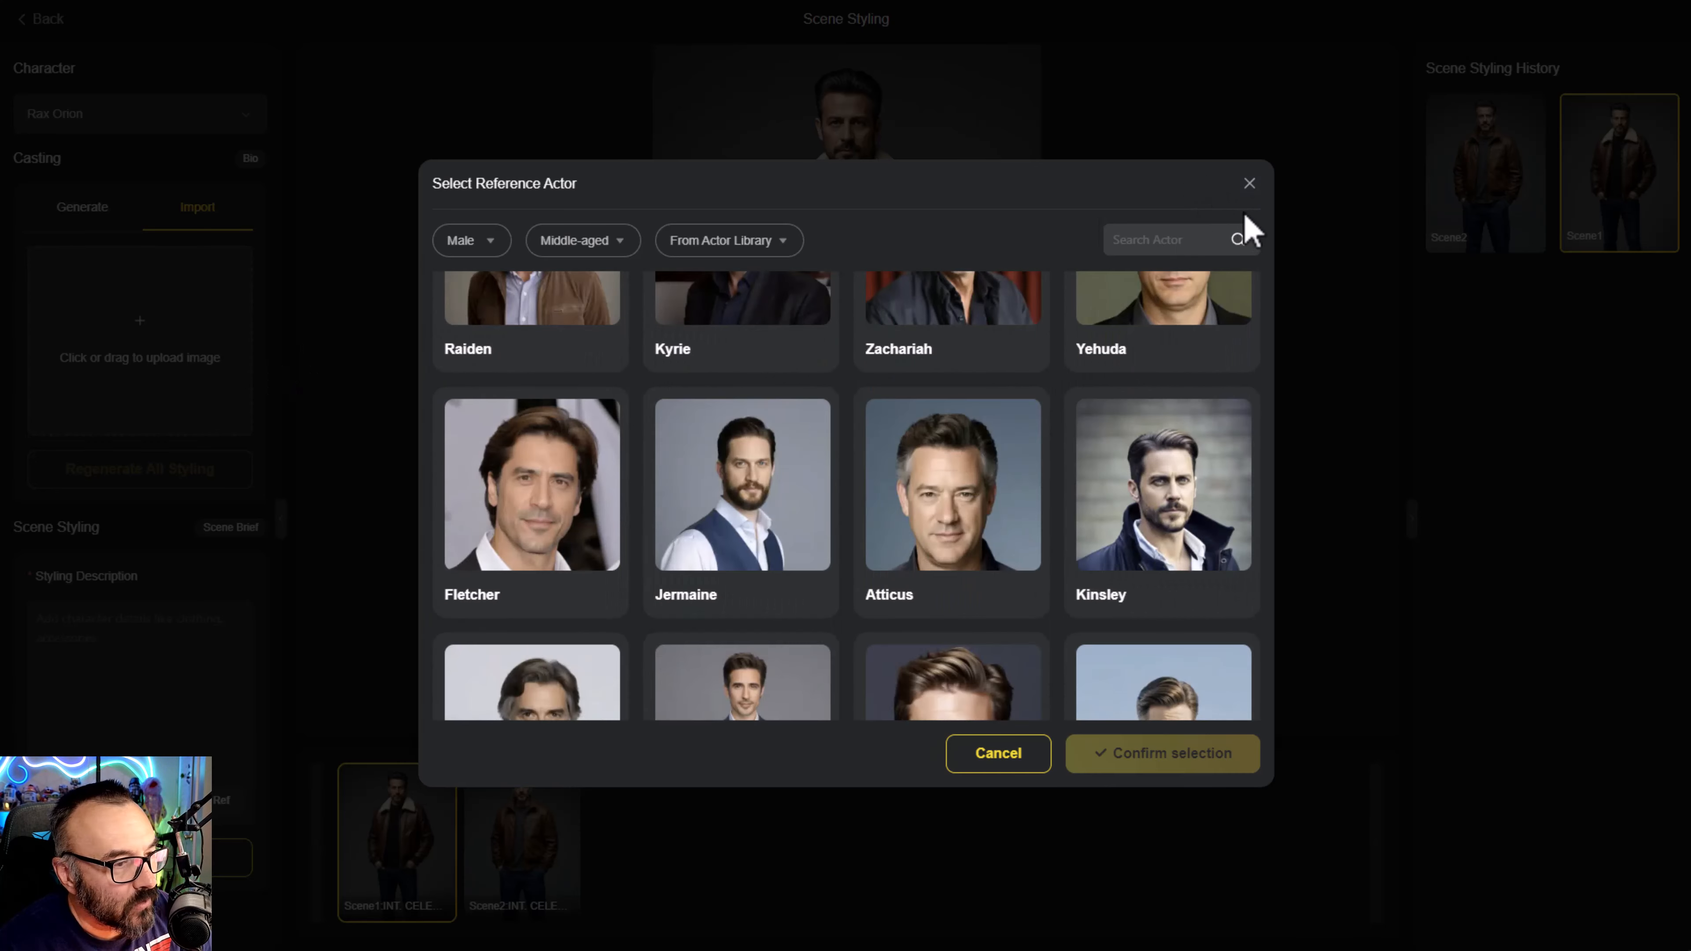
click(1249, 183)
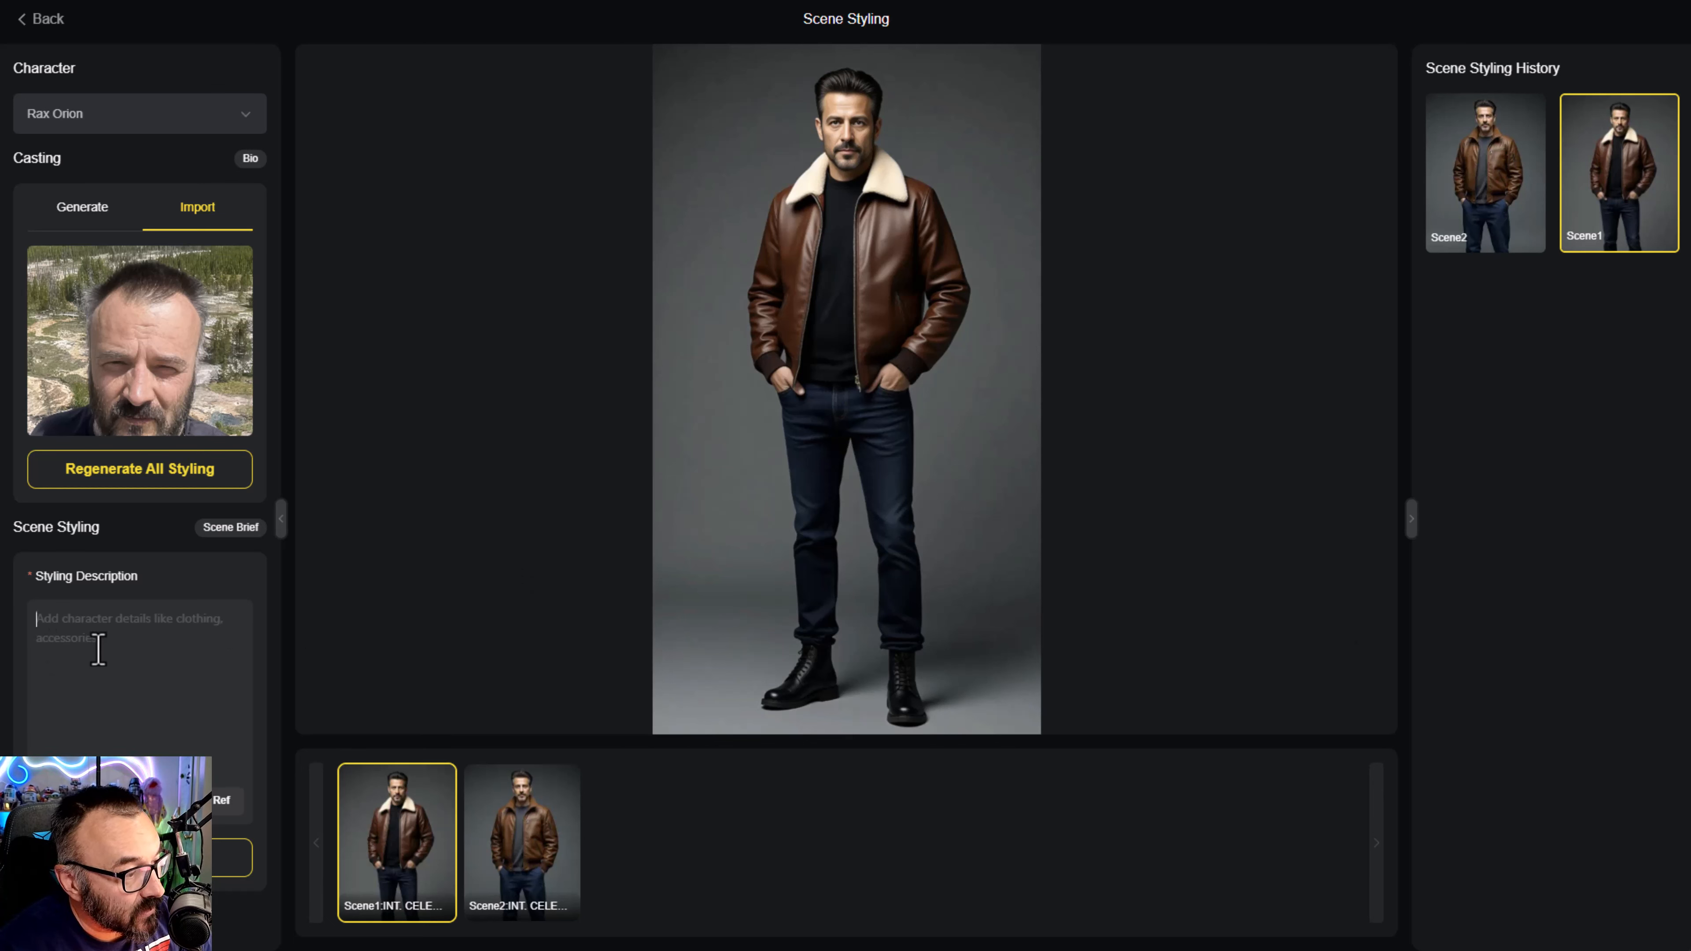
- Fill Rax Orion's Scene 1 styling description with the prepared outlaw text ending "unless he shoots first" and read it through
key(ctrl+v)
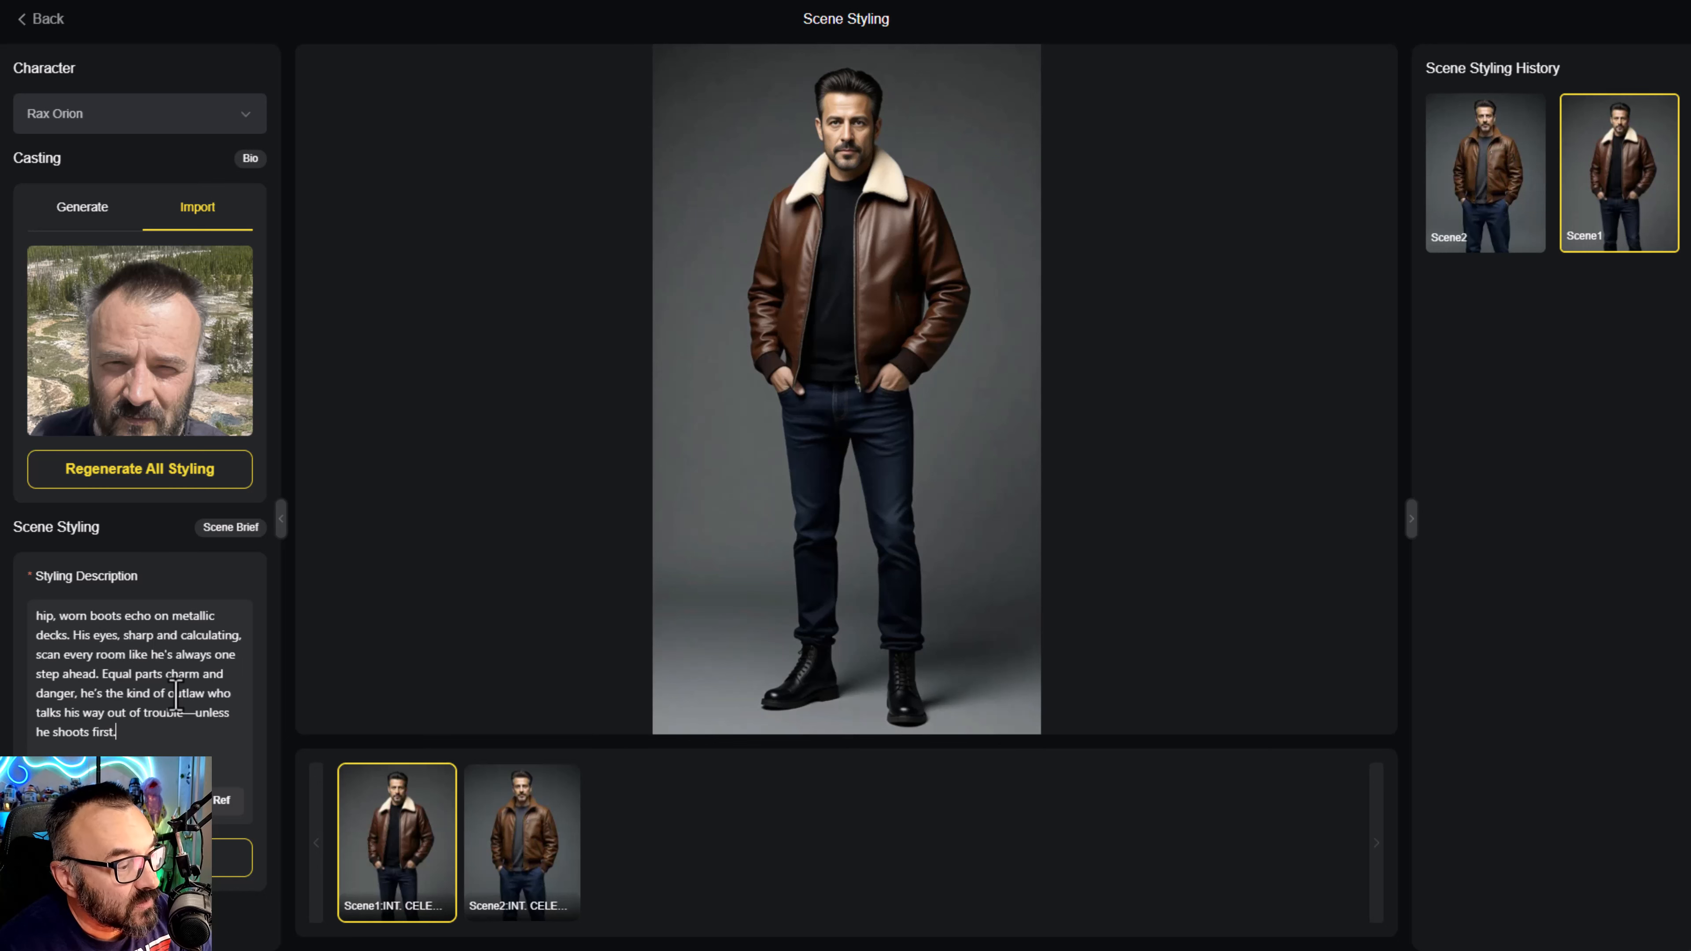
scroll(175, 694, up, 2)
scroll(176, 692, down, 2)
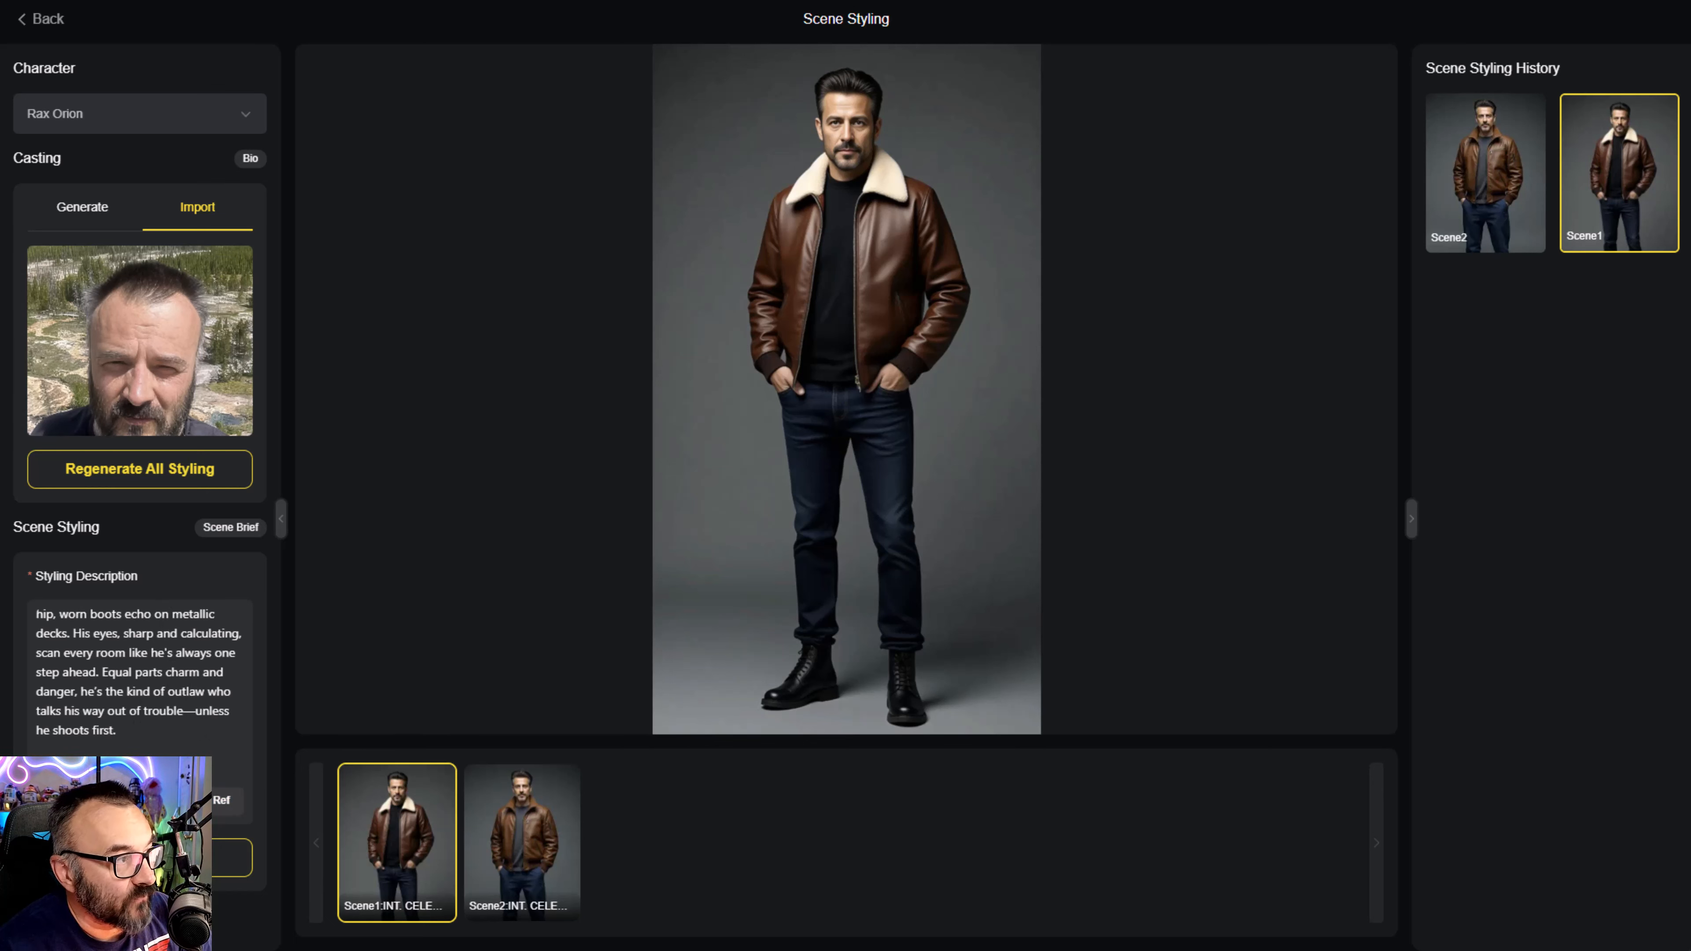
- Open the clothing references for Rax Orion's Scene 1 and try to upload the black jacket Image_fx (9).jpg as the top
click(214, 800)
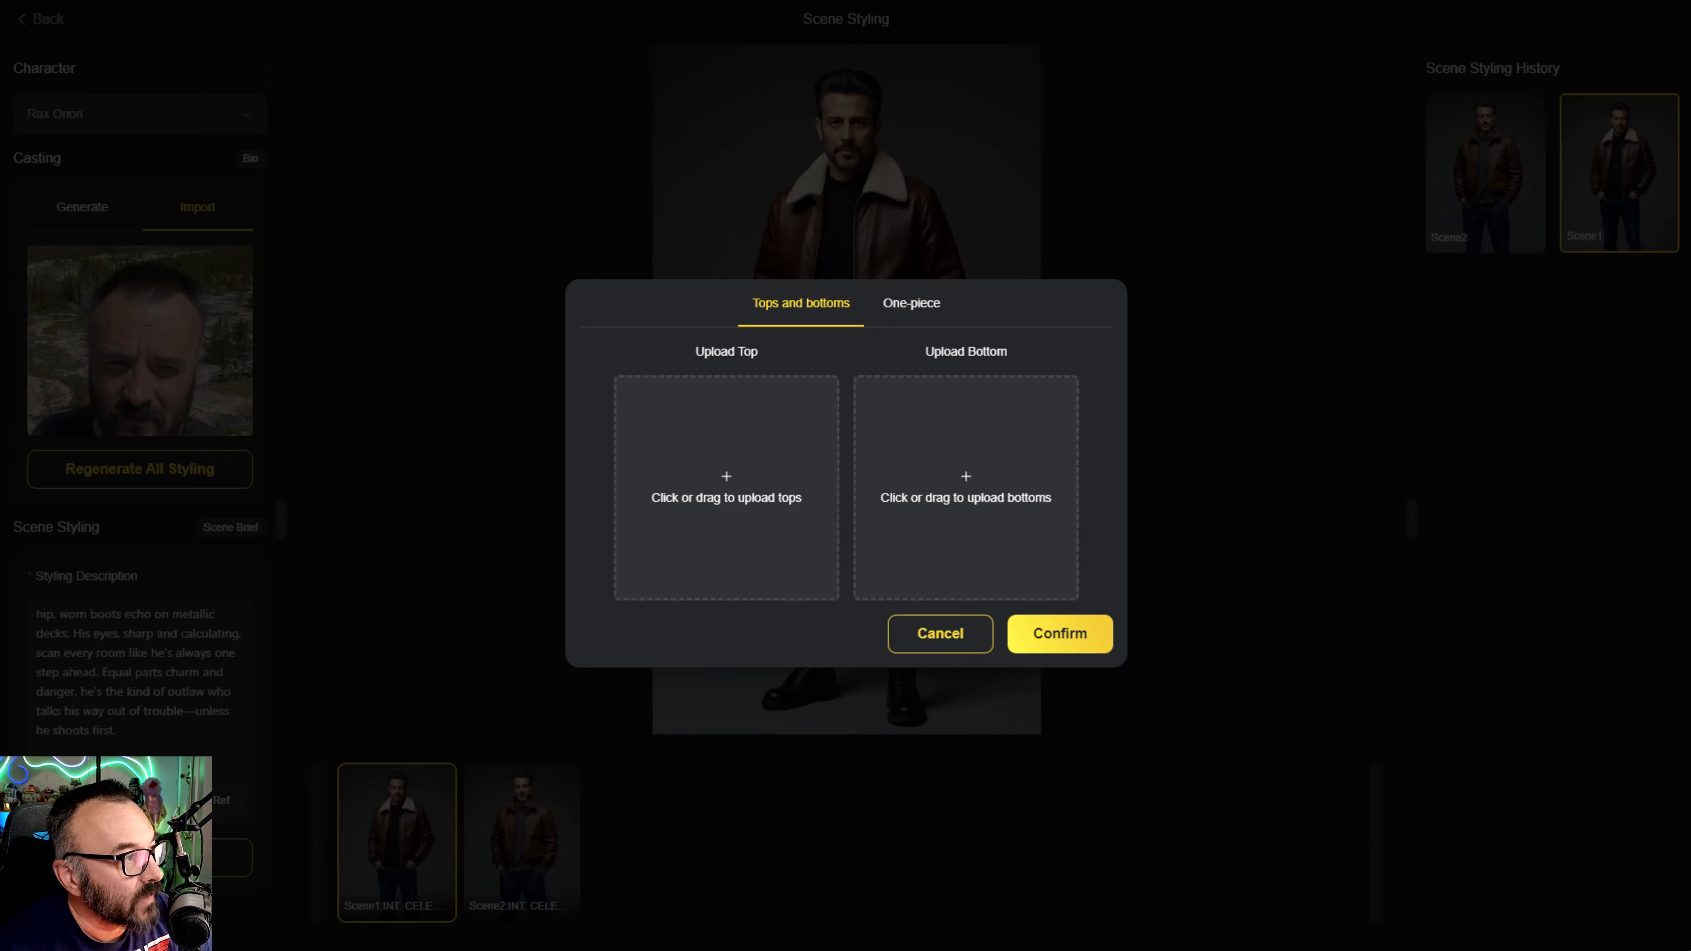
click(726, 487)
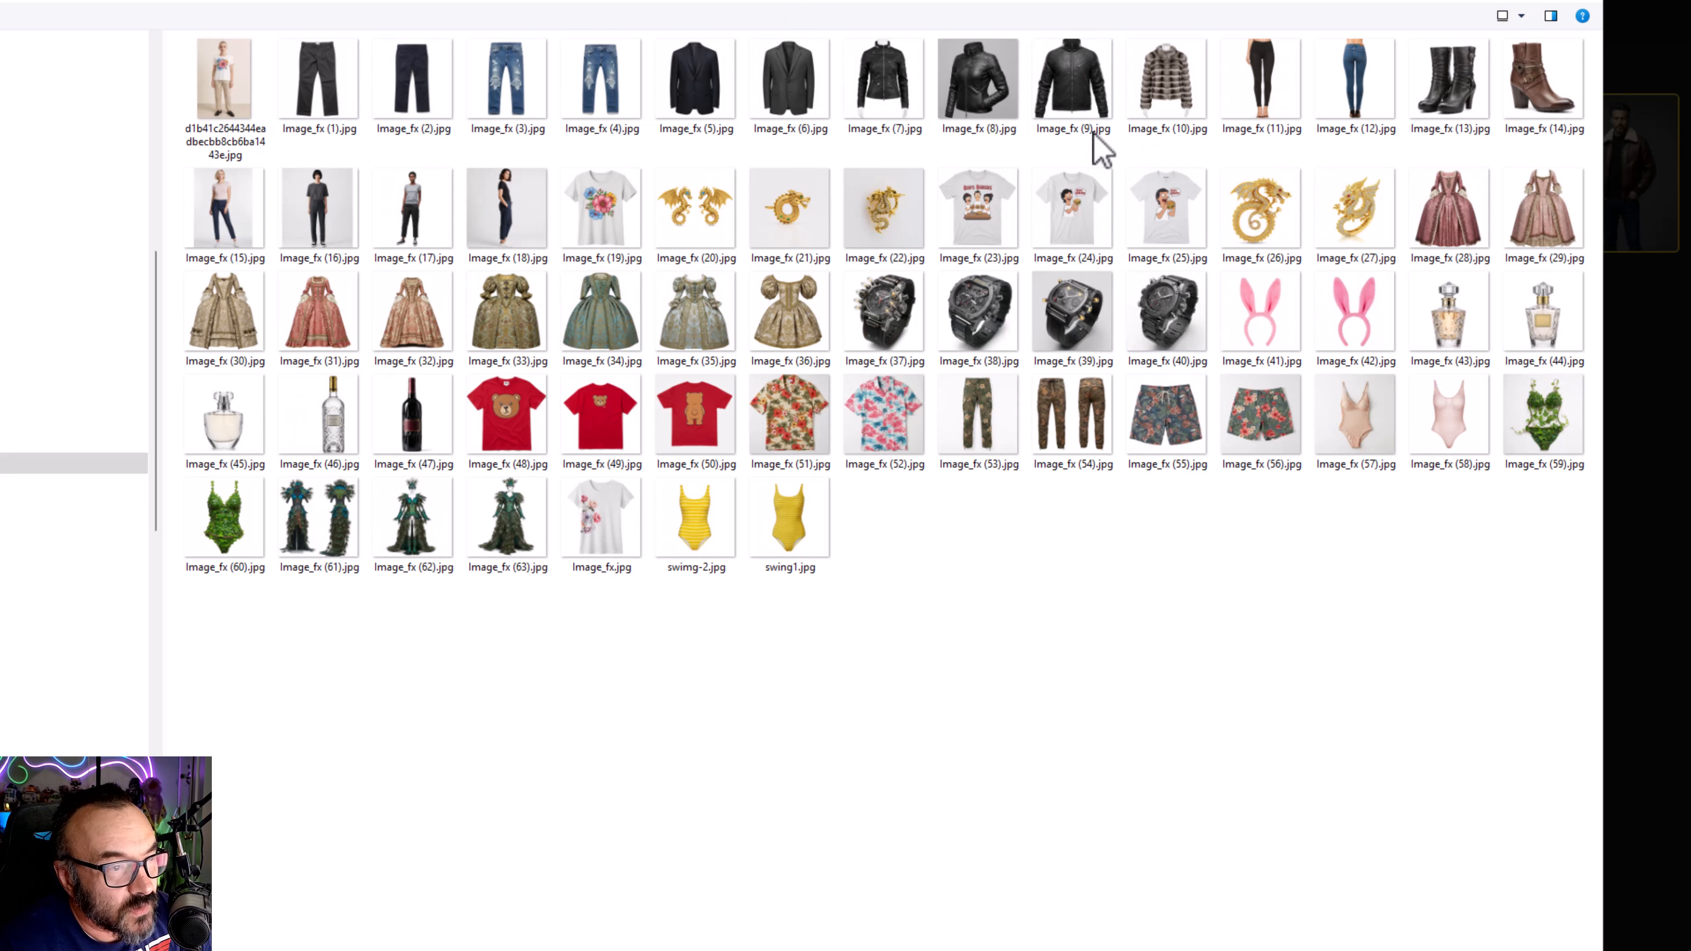
click(1092, 83)
double_click(1070, 68)
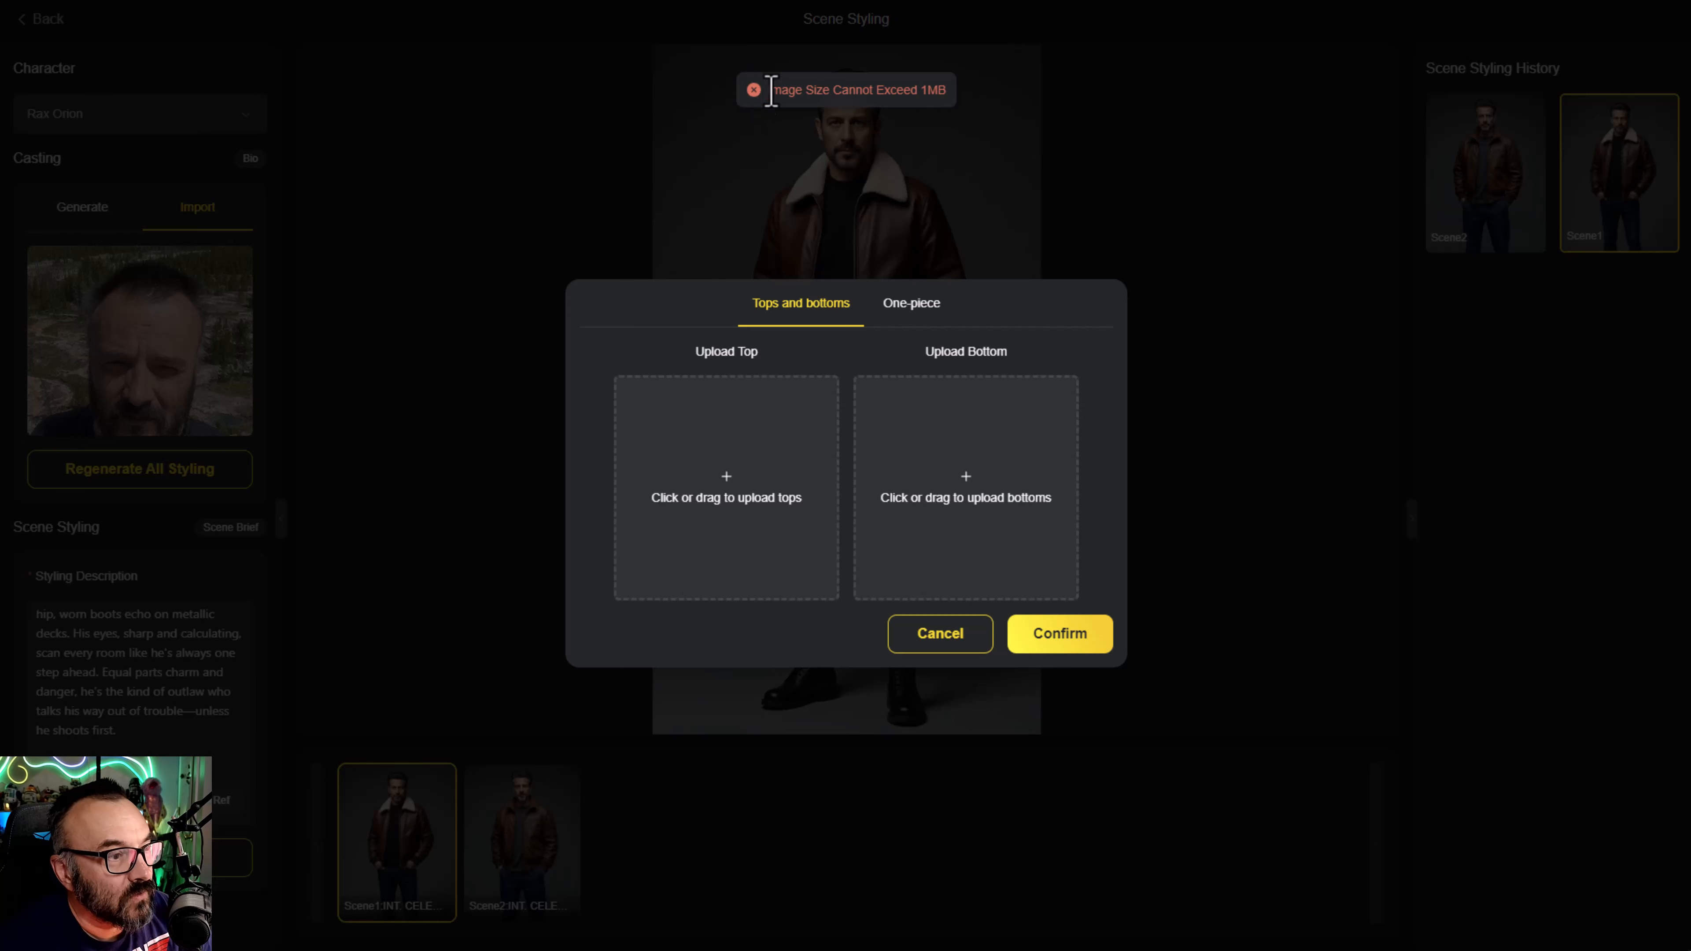
drag(770, 89, 942, 90)
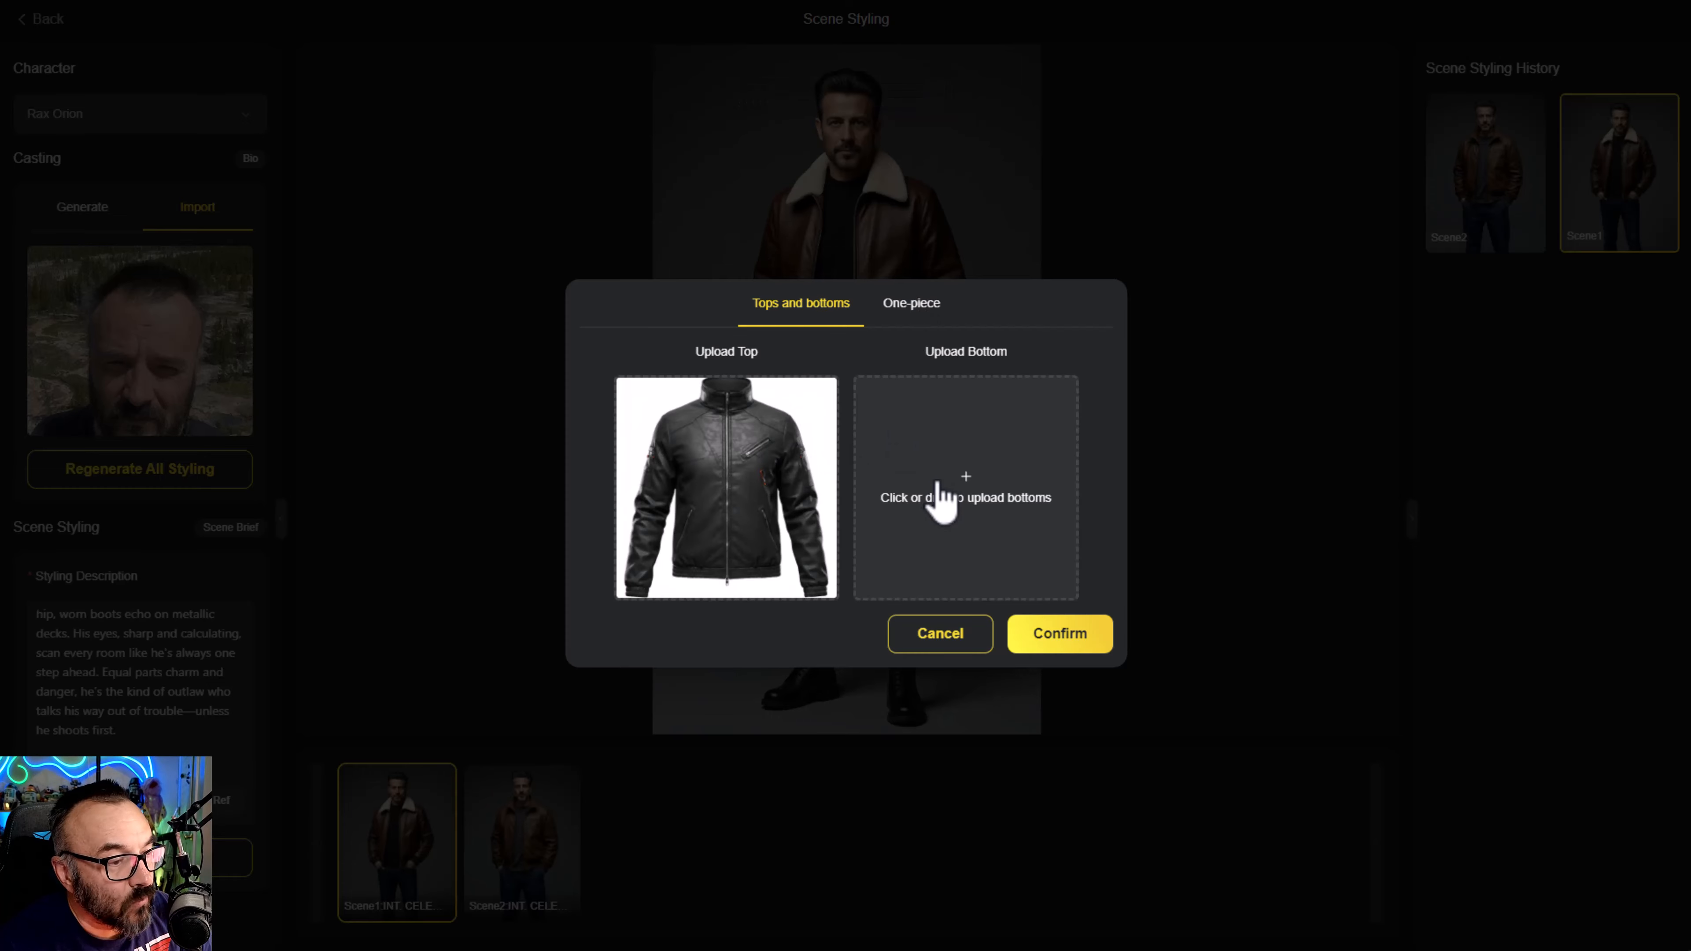
- Add the trousers image pt.jpg as the bottom reference, and generate Rax Orion's Scene 1 styling from the confirmed clothing references
click(939, 483)
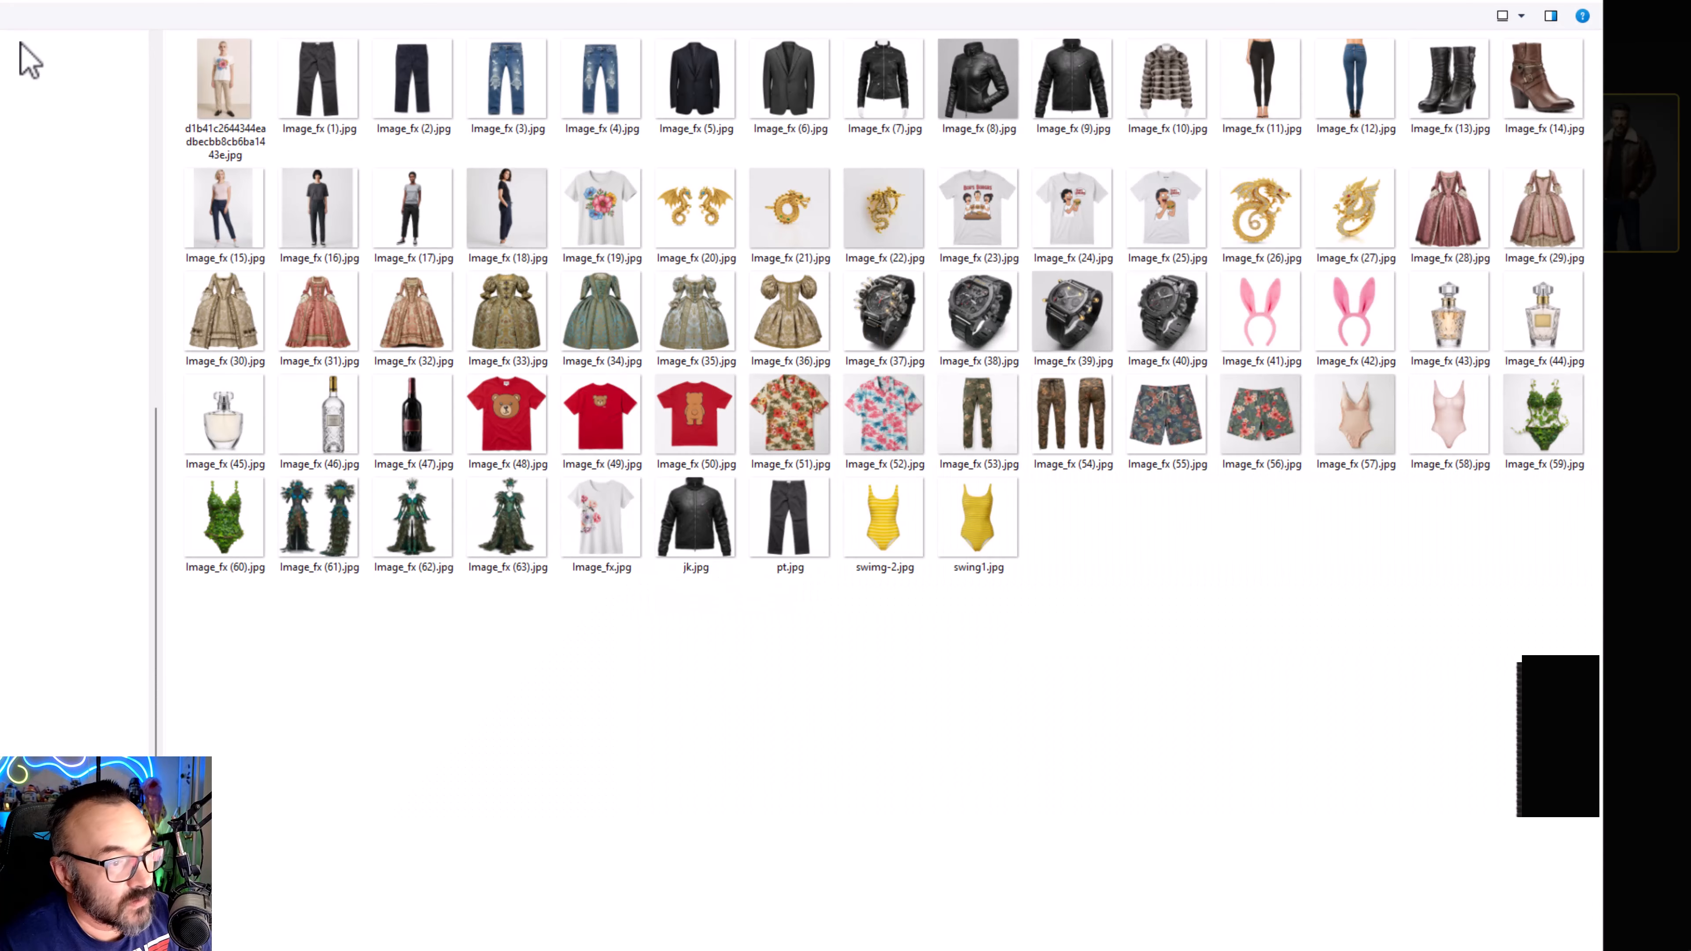
click(833, 551)
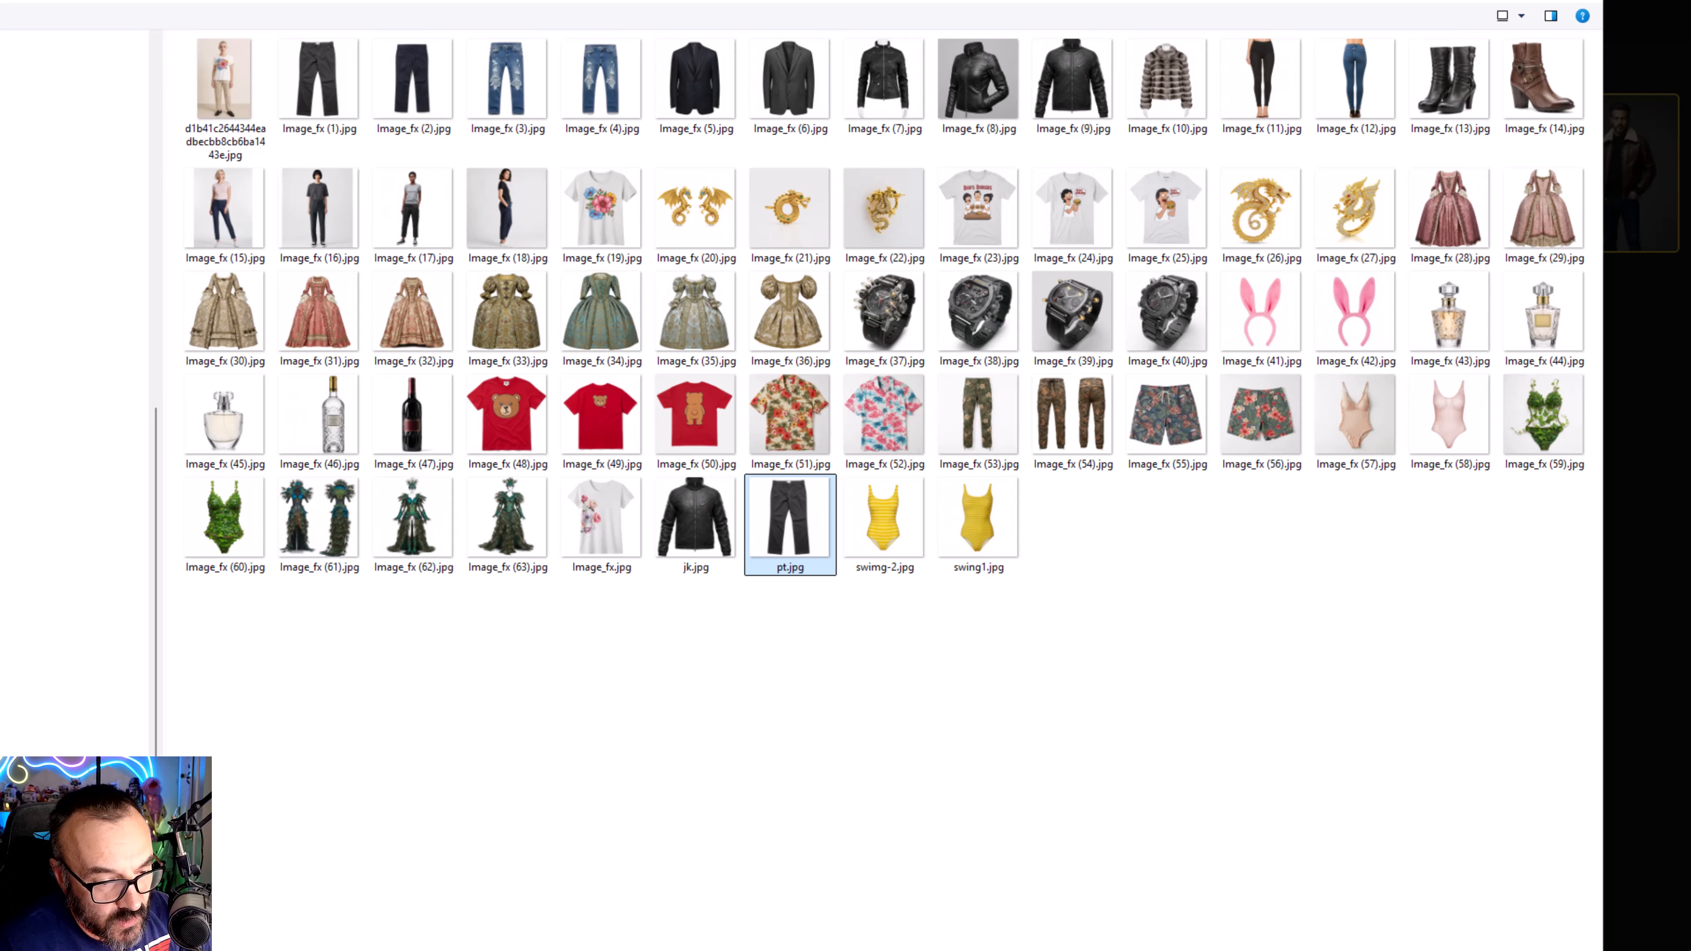
key(Return)
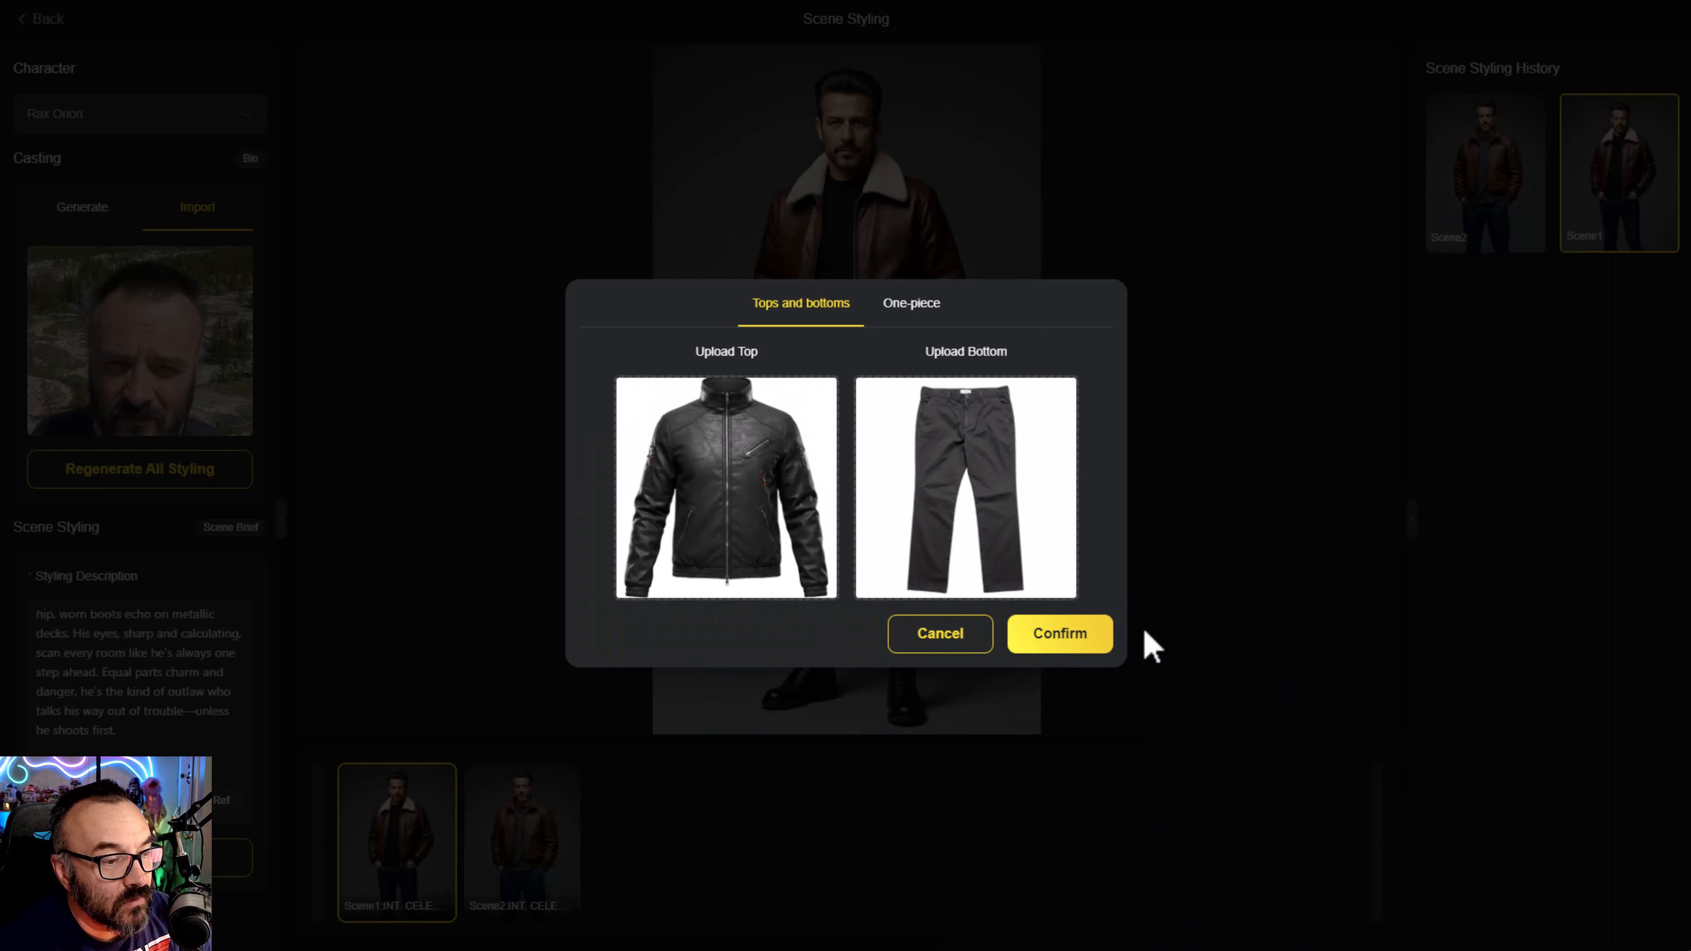
click(1064, 650)
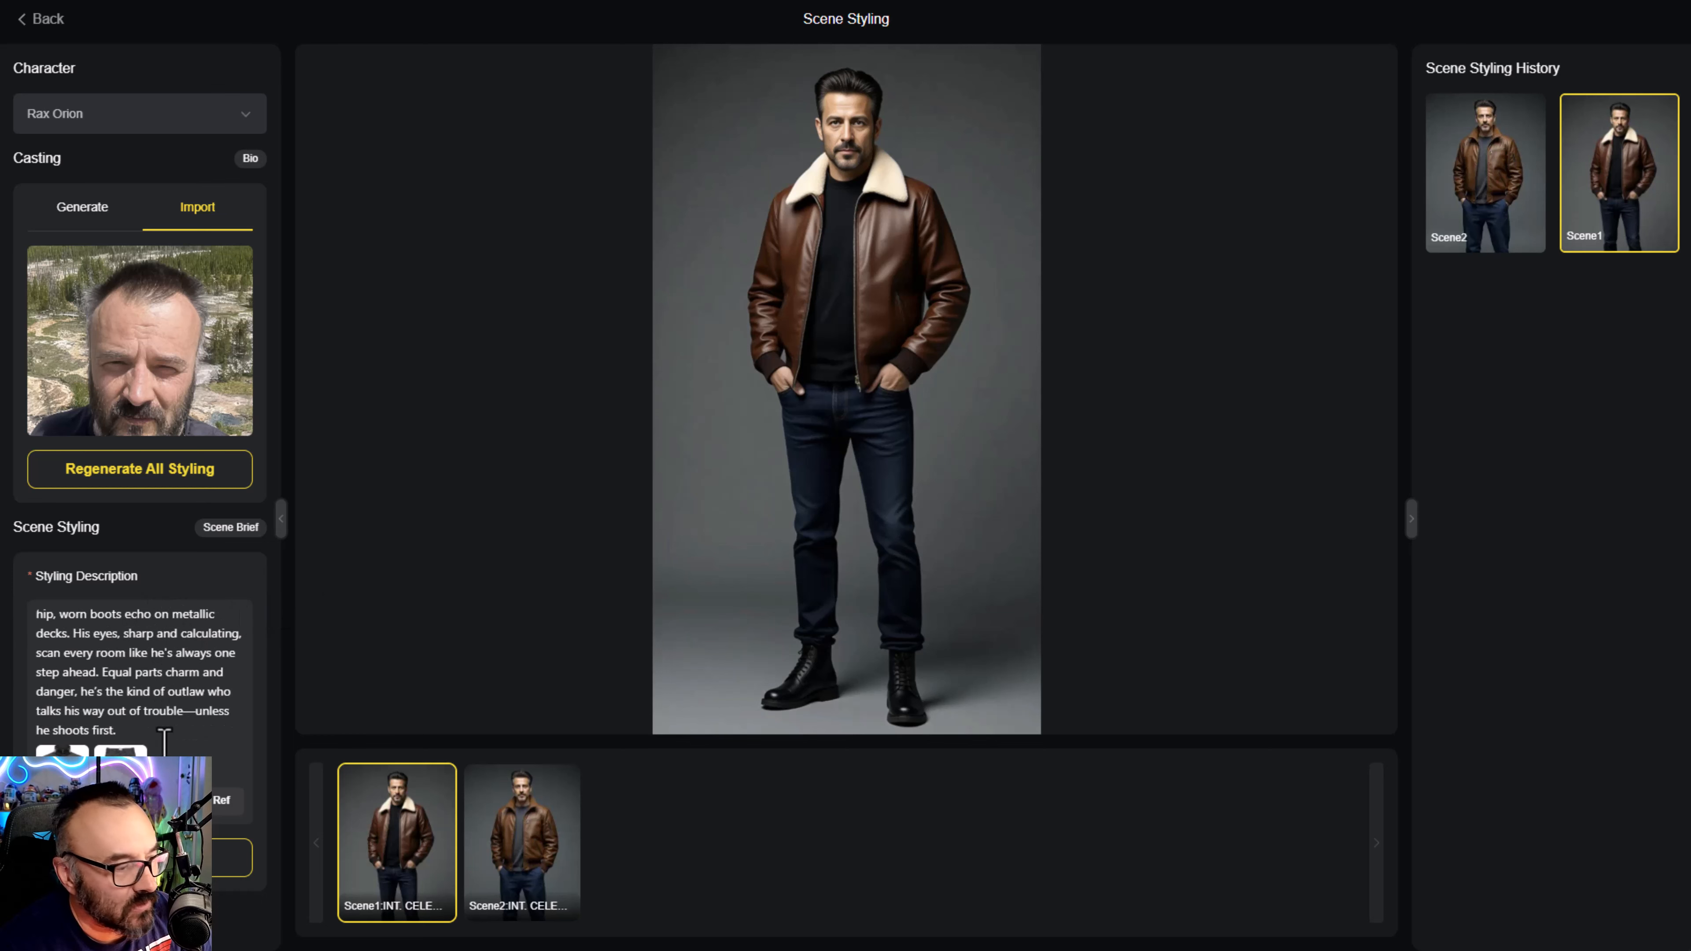
click(233, 857)
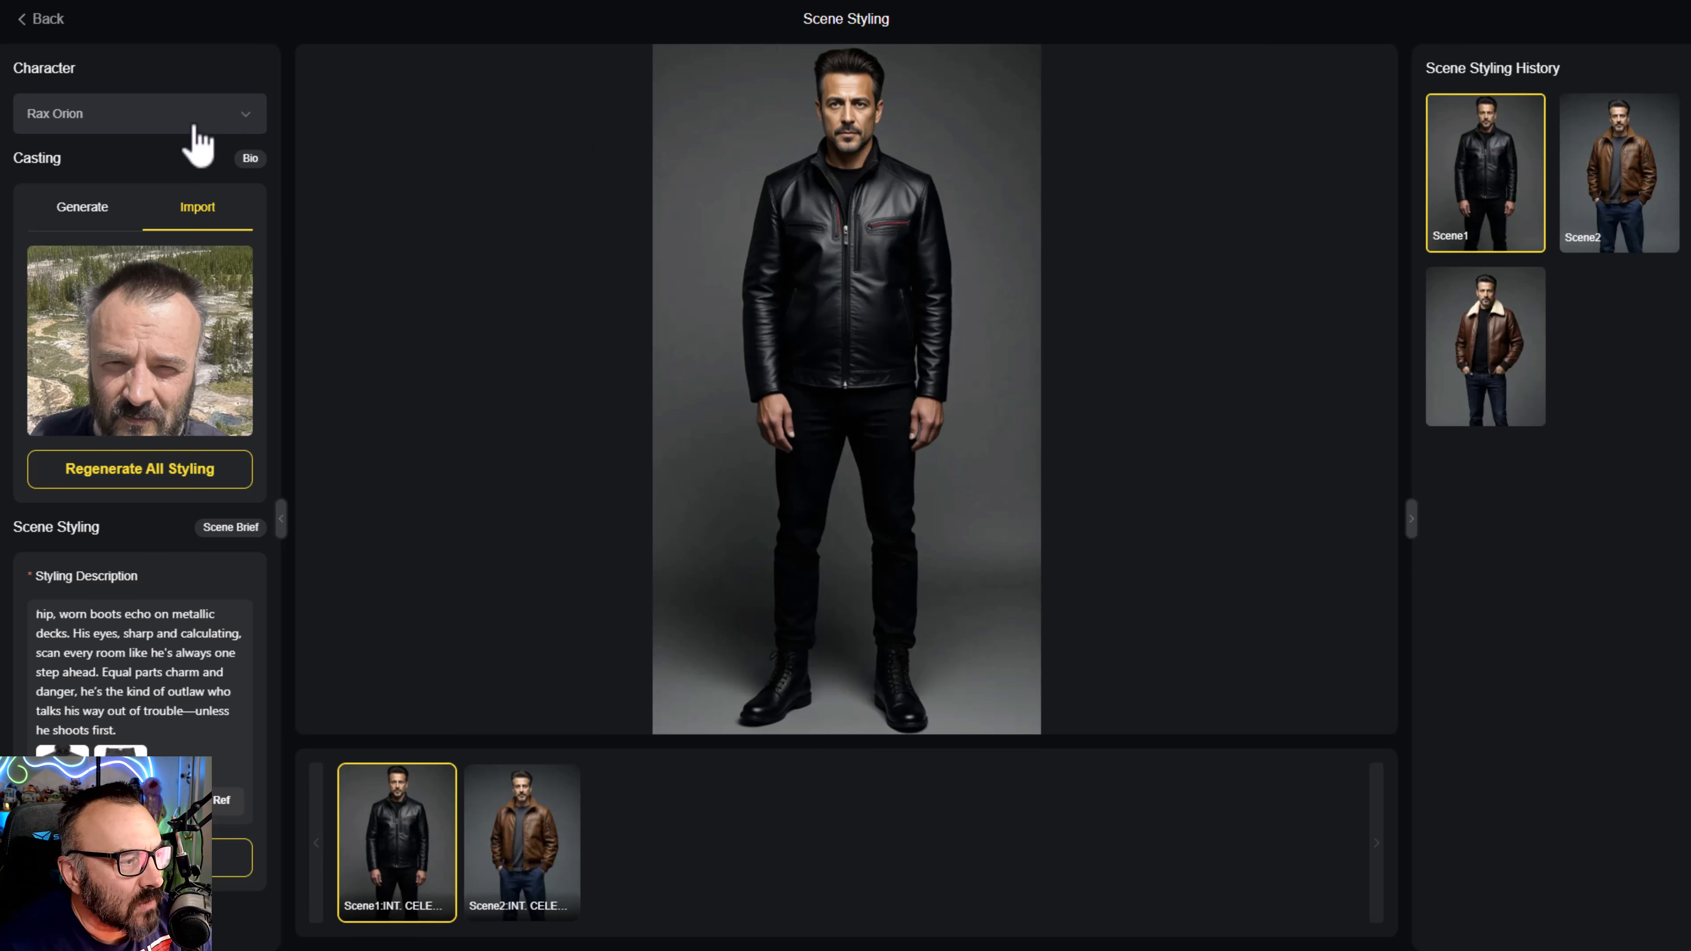
- Switch to Astra Vega and assign Gracie from the Actor Library as her casting reference
mouse_move(256, 156)
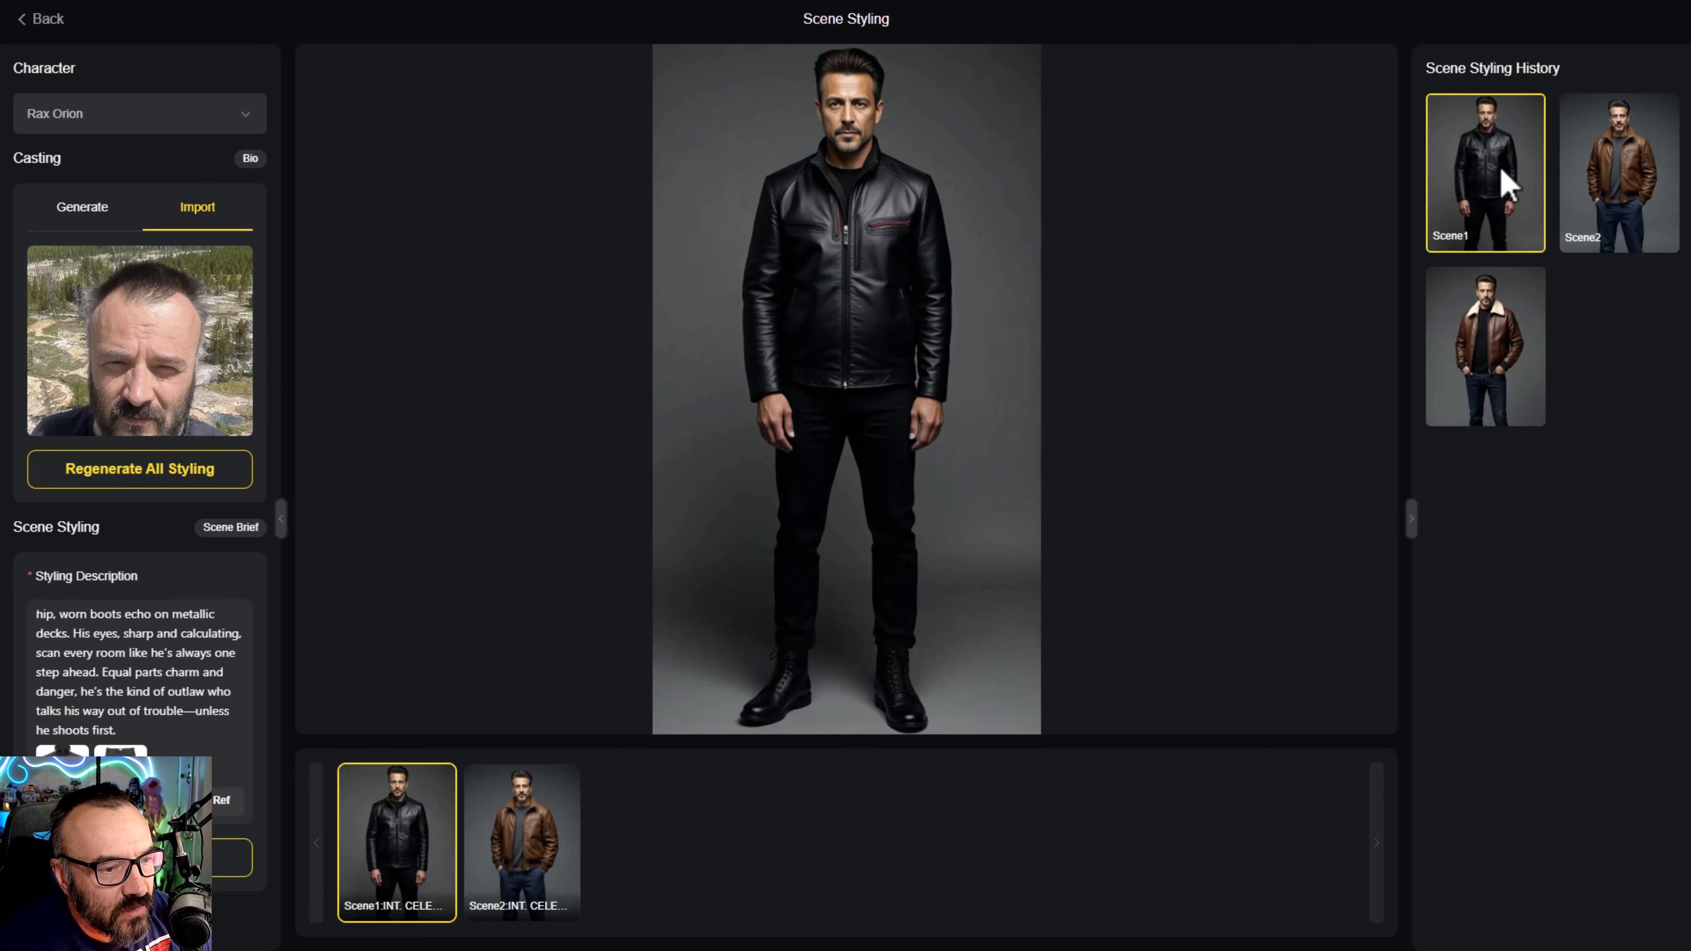
click(203, 123)
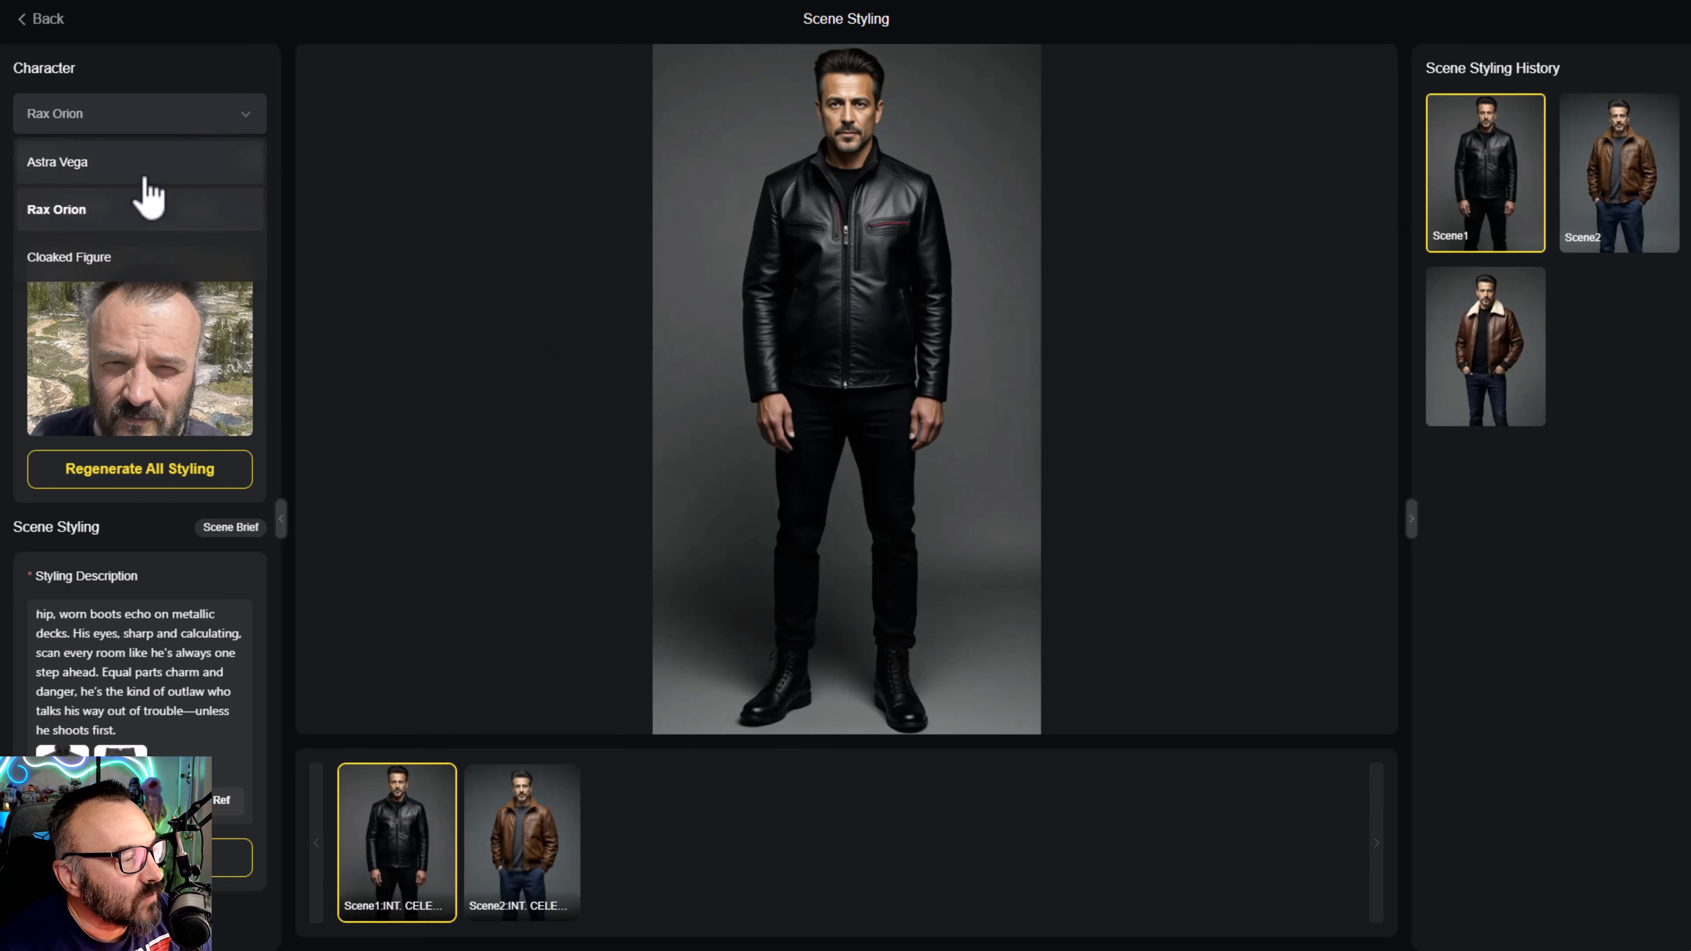
click(143, 165)
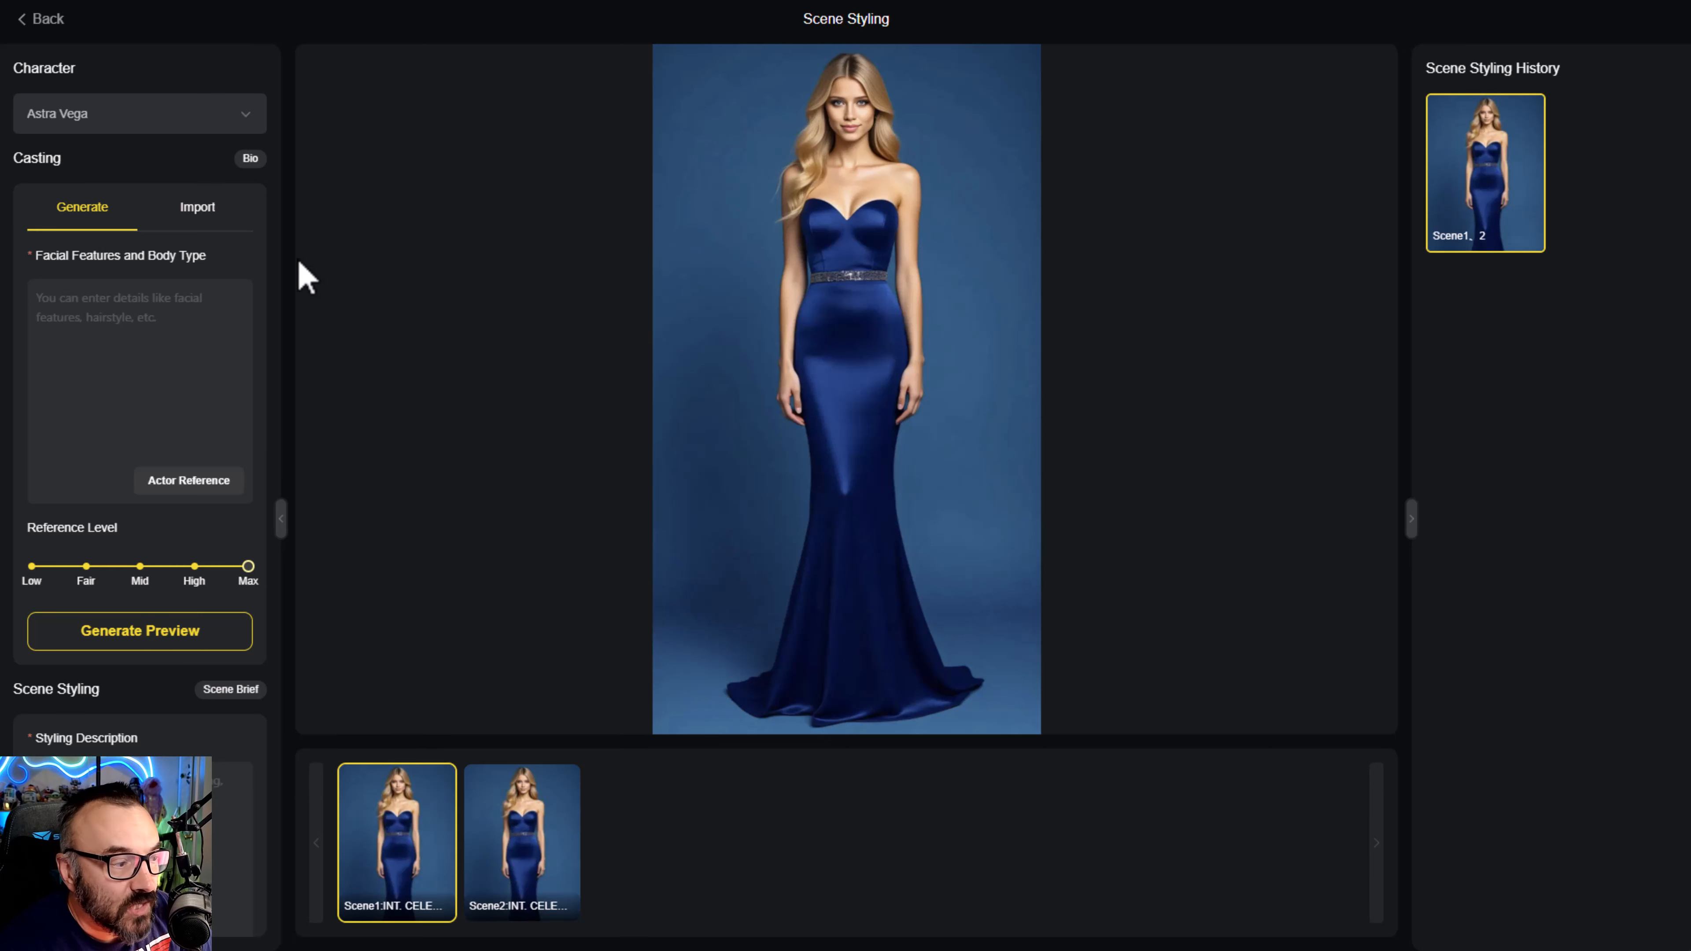
click(208, 479)
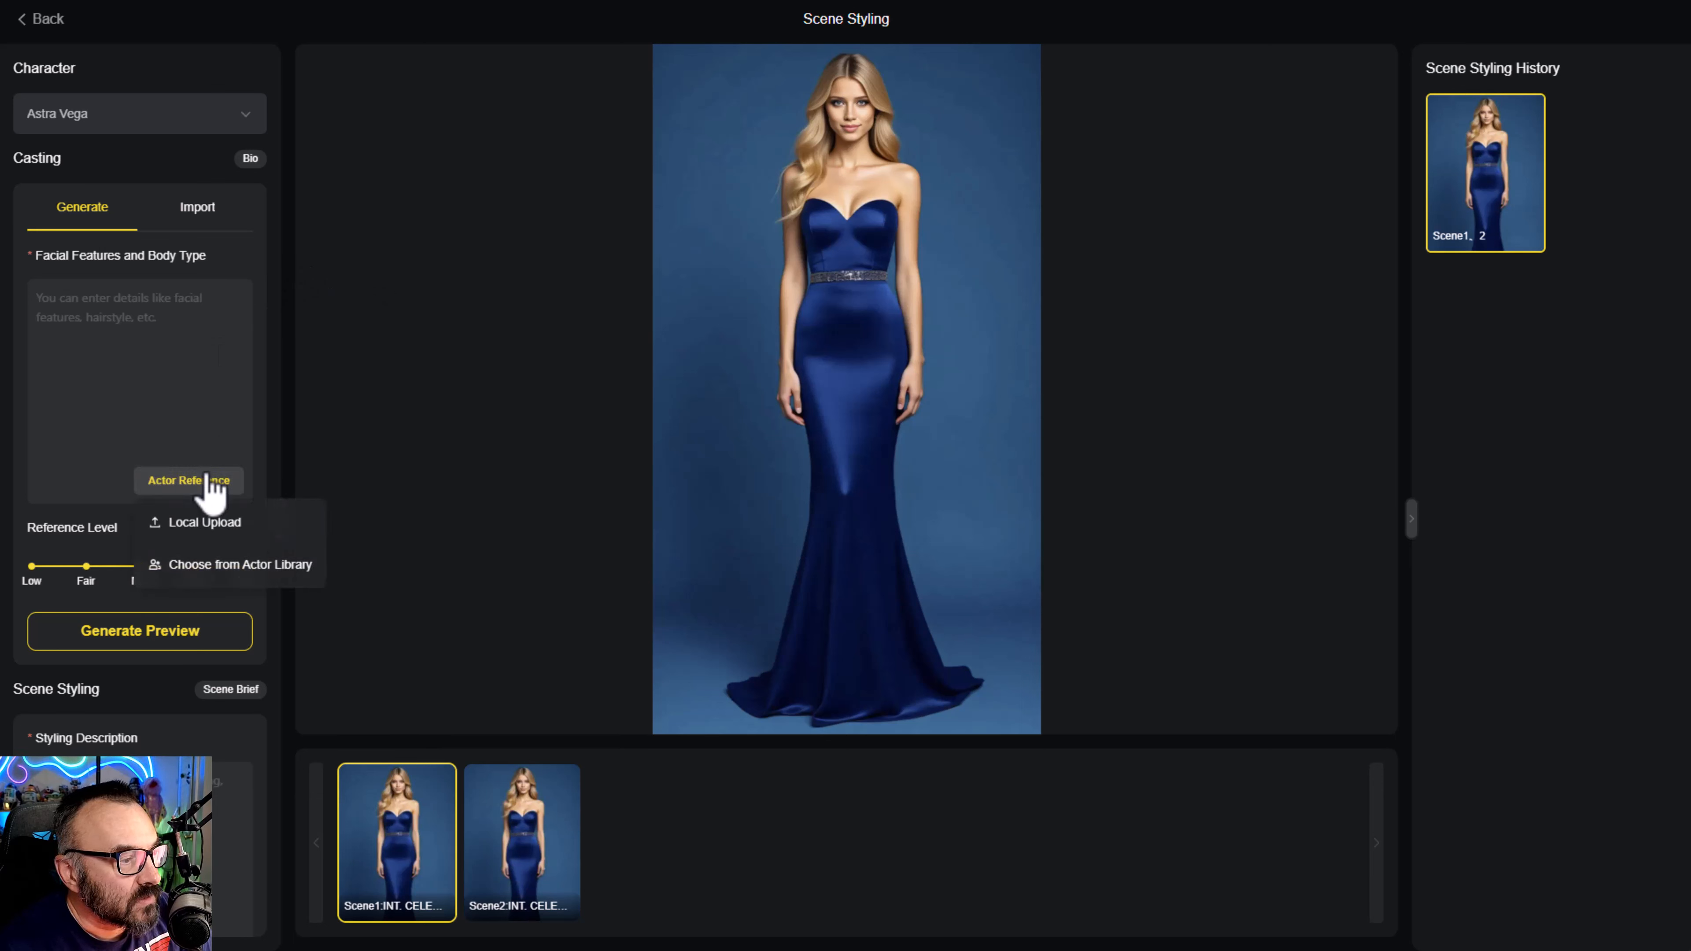
click(261, 566)
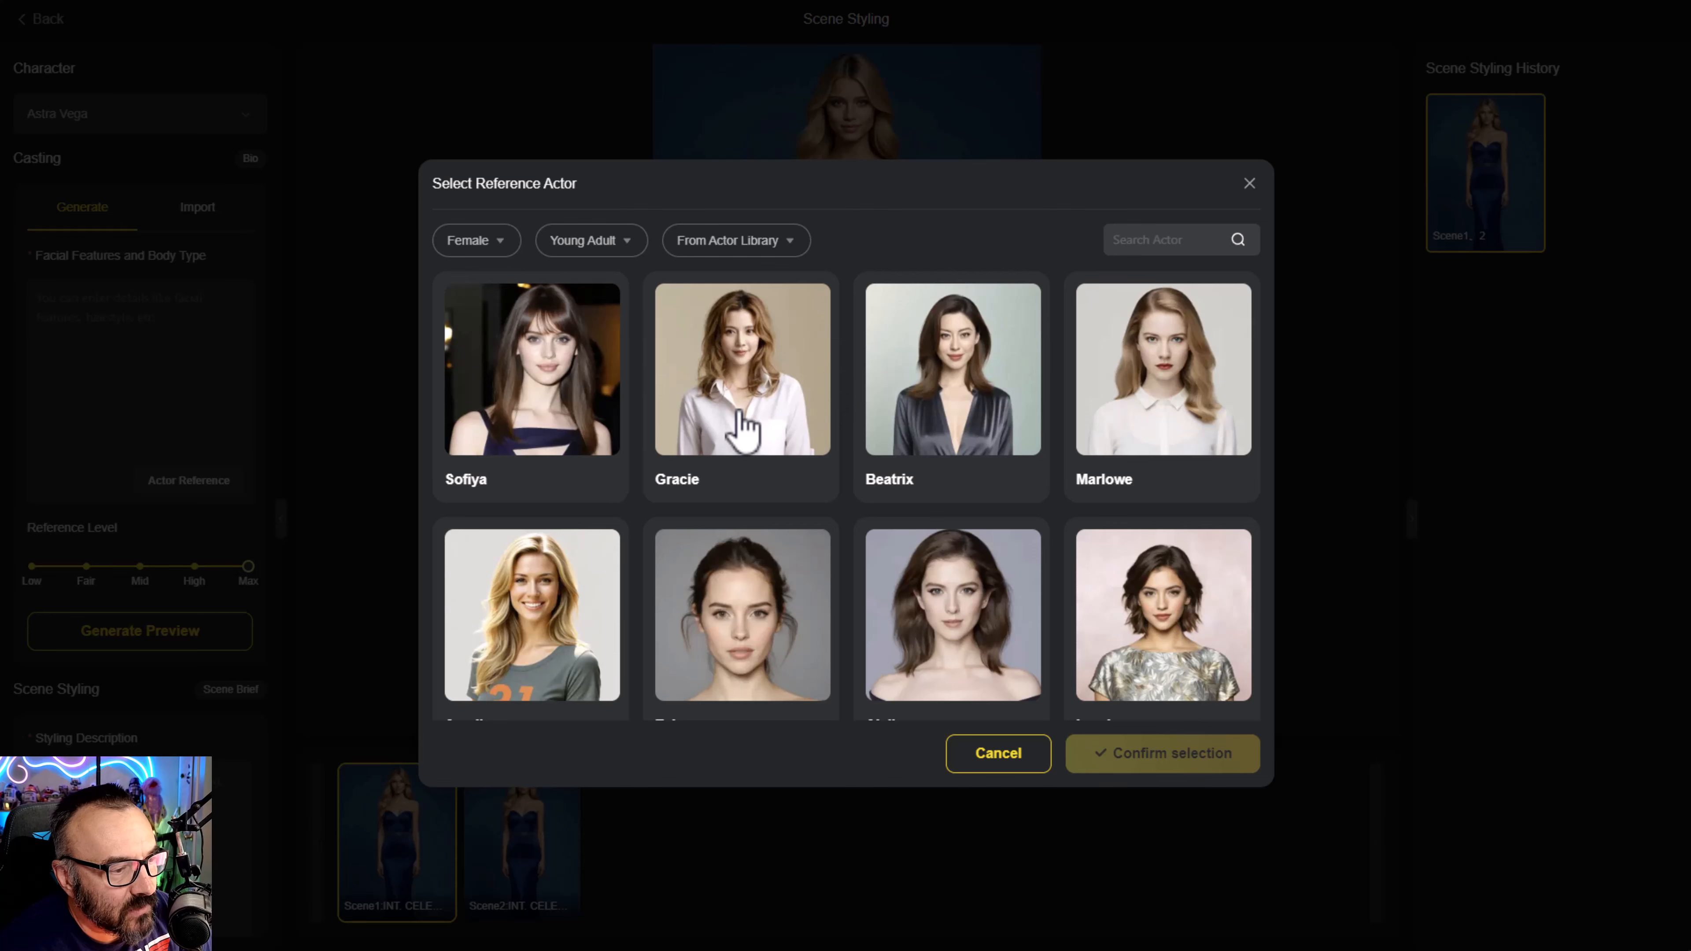
click(736, 427)
click(1223, 773)
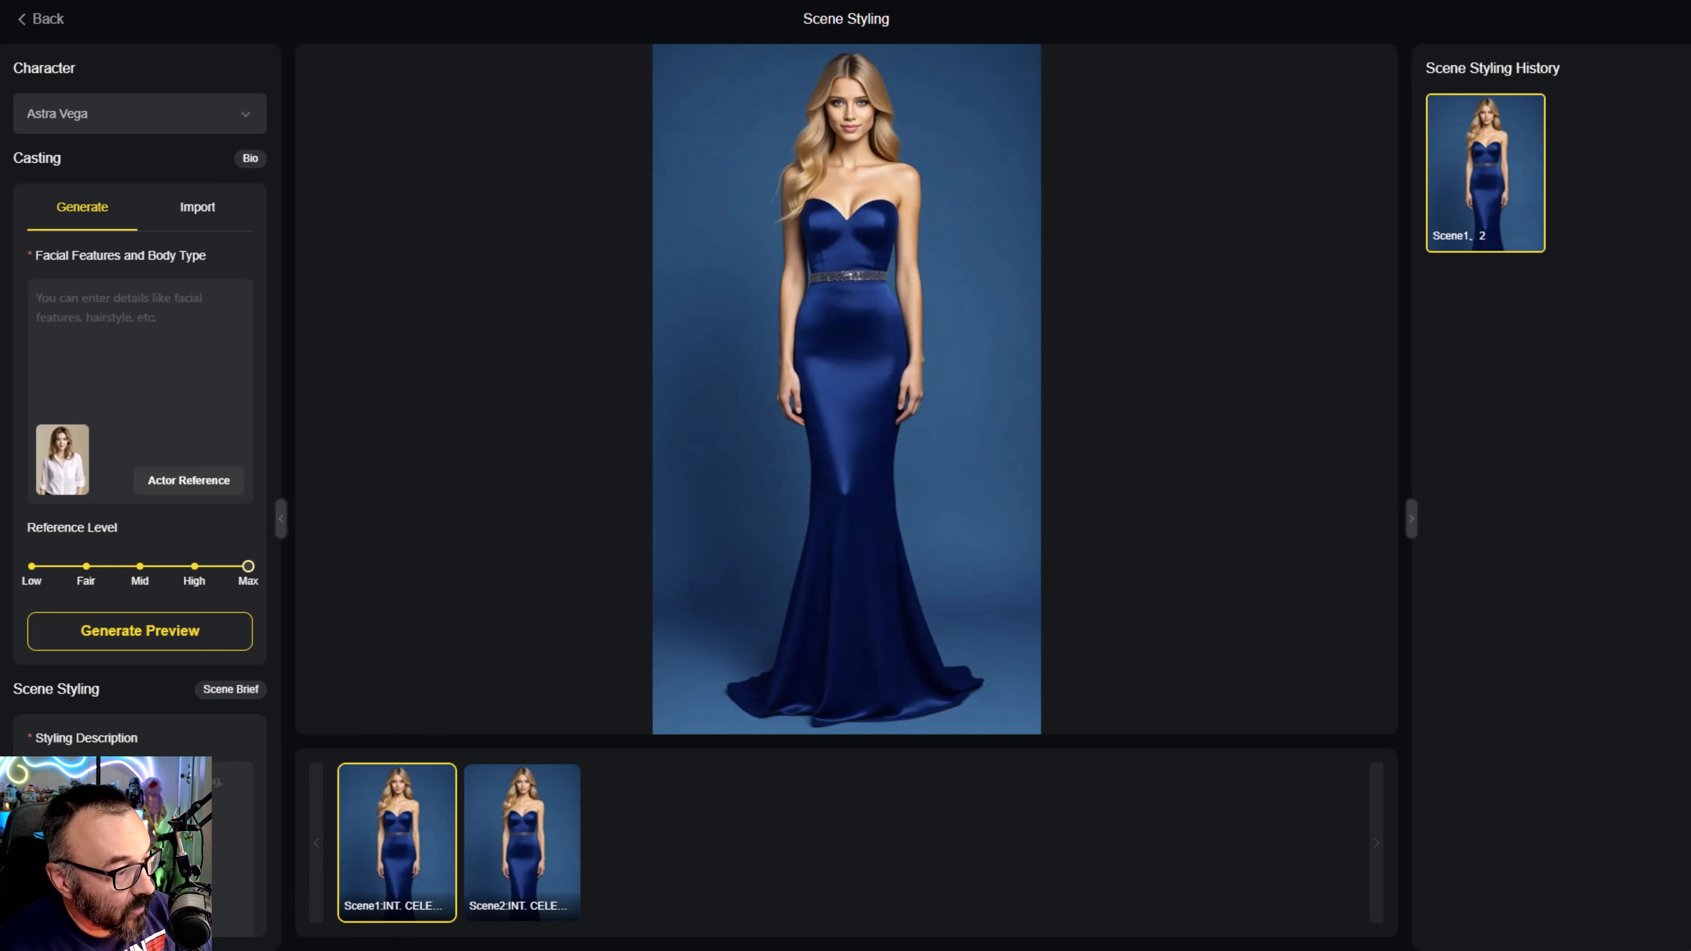
- Fill Astra Vega's Scene 1 styling description with the prepared text about a diplomatic, sharp strategist and generate the styling
key(ctrl+v)
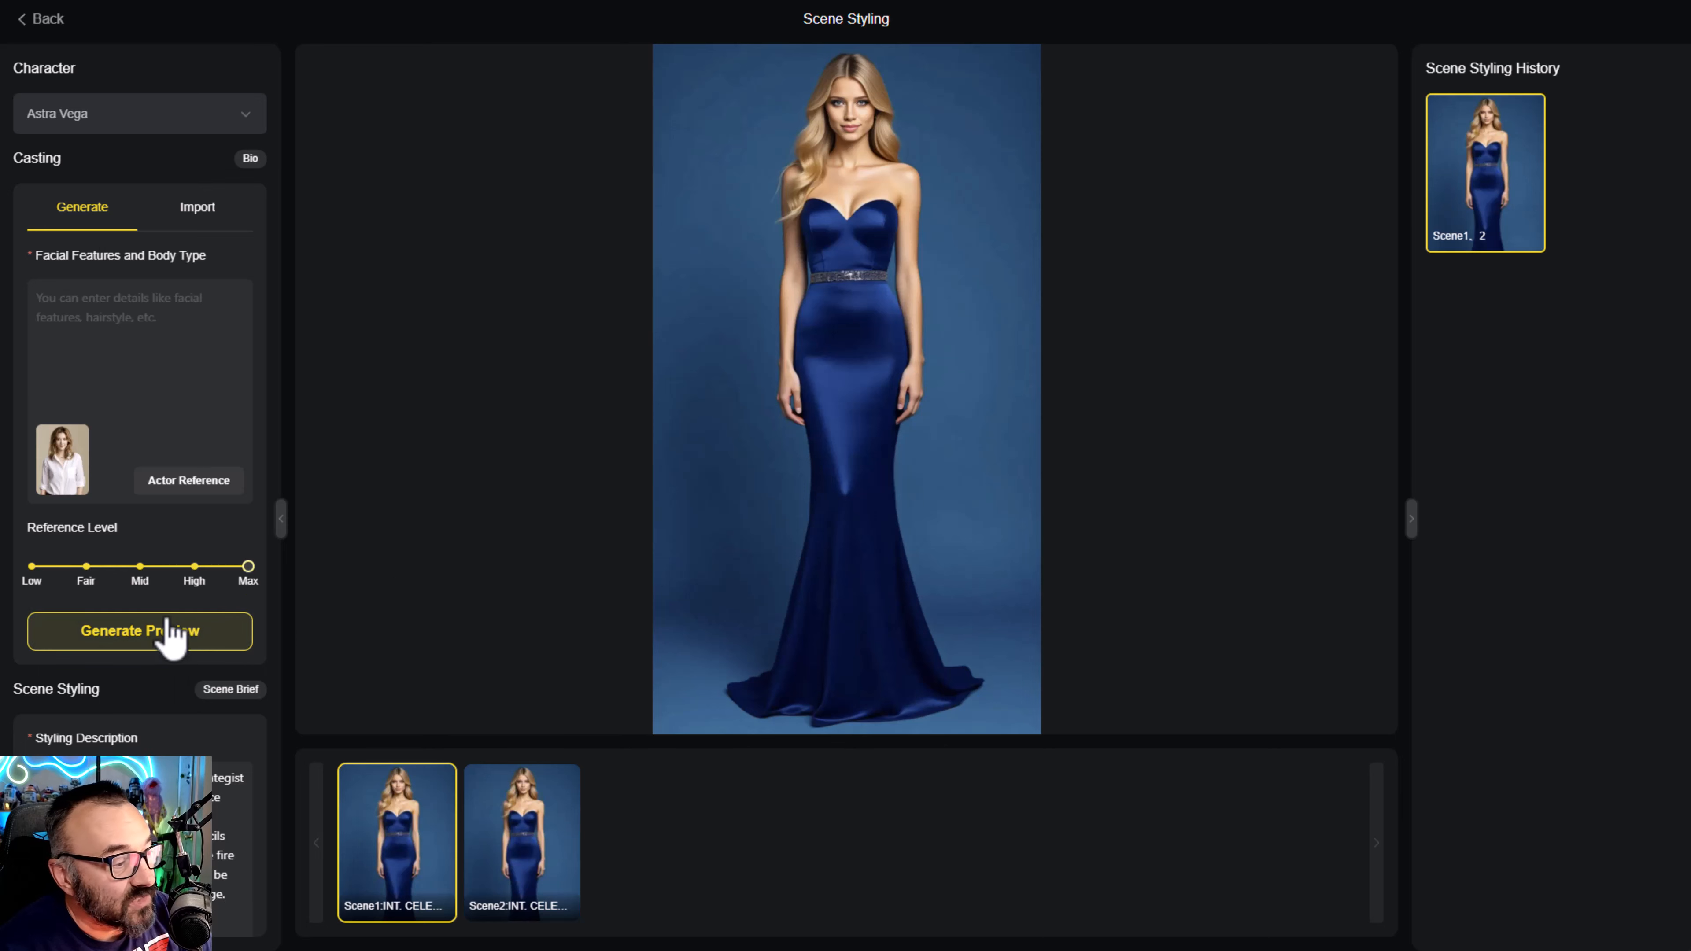
scroll(166, 633, down, 2)
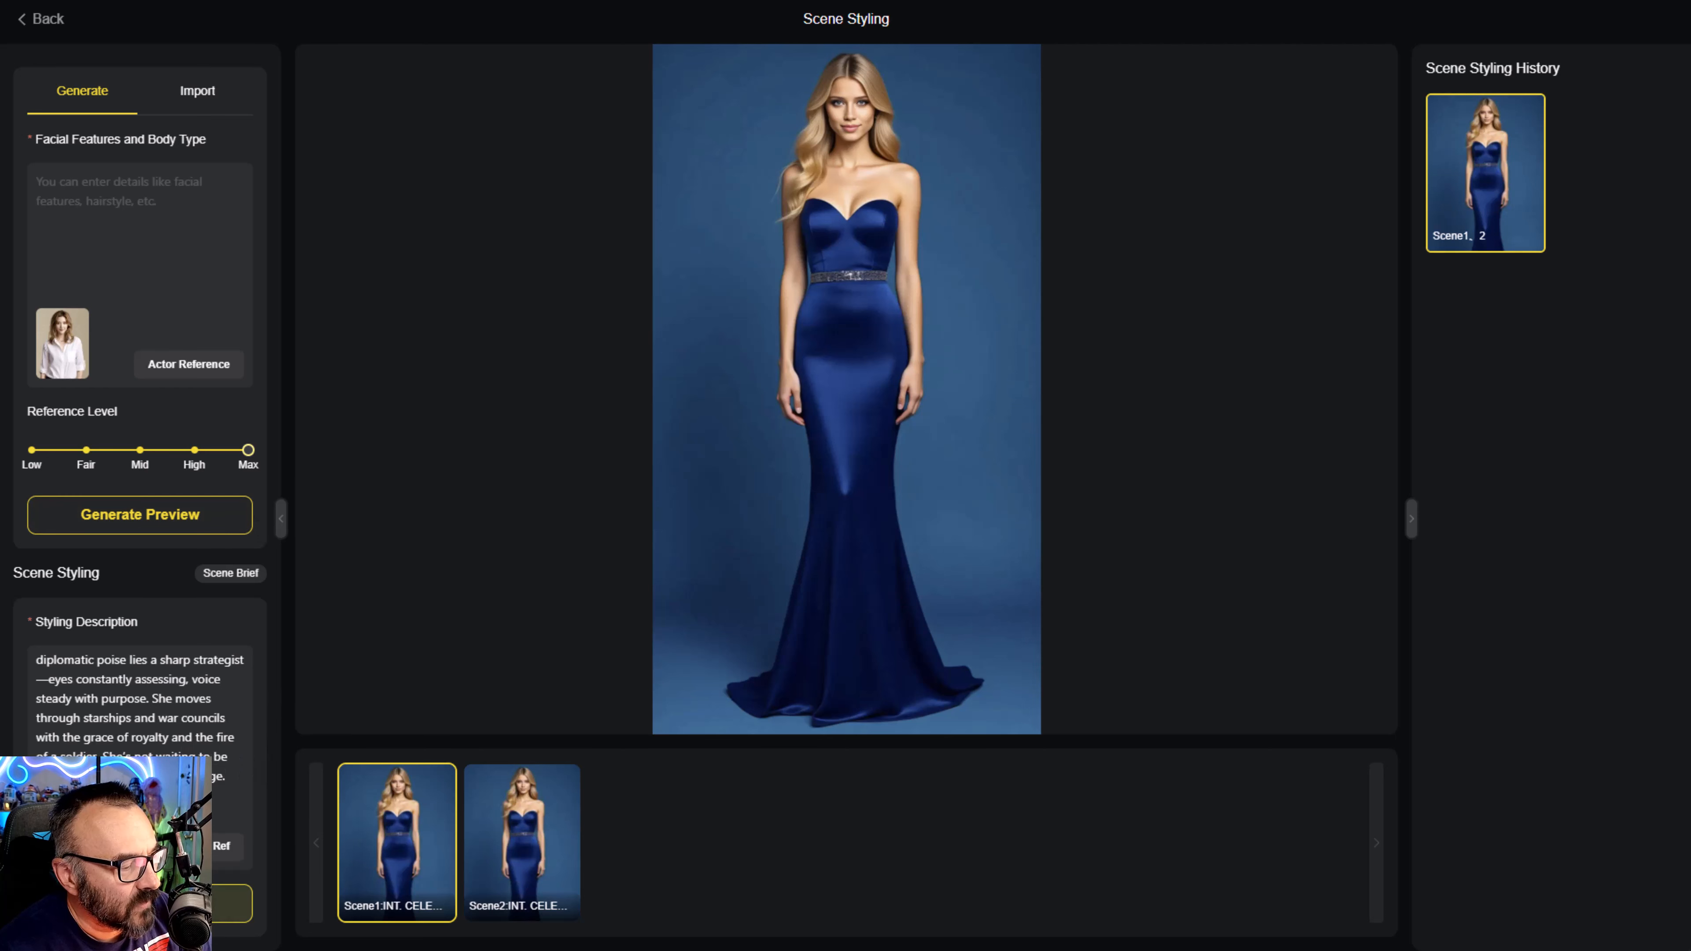
click(250, 518)
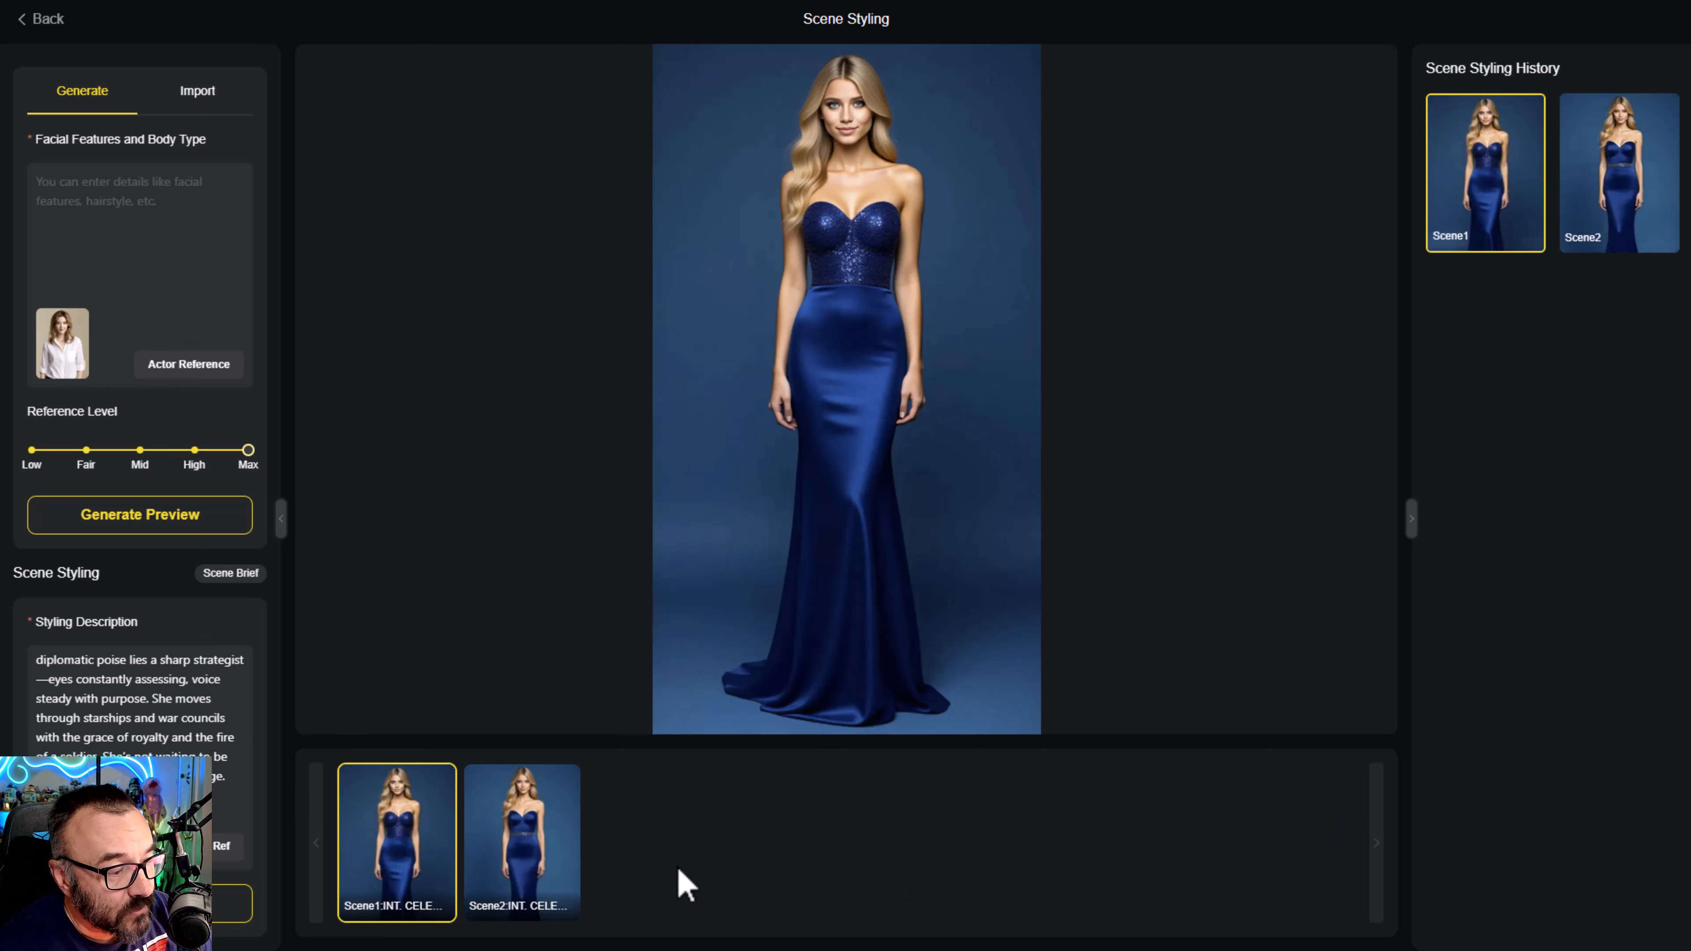
- Give Astra Vega's Scene 2 the same diplomatic strategist styling description and generate its styling
click(506, 847)
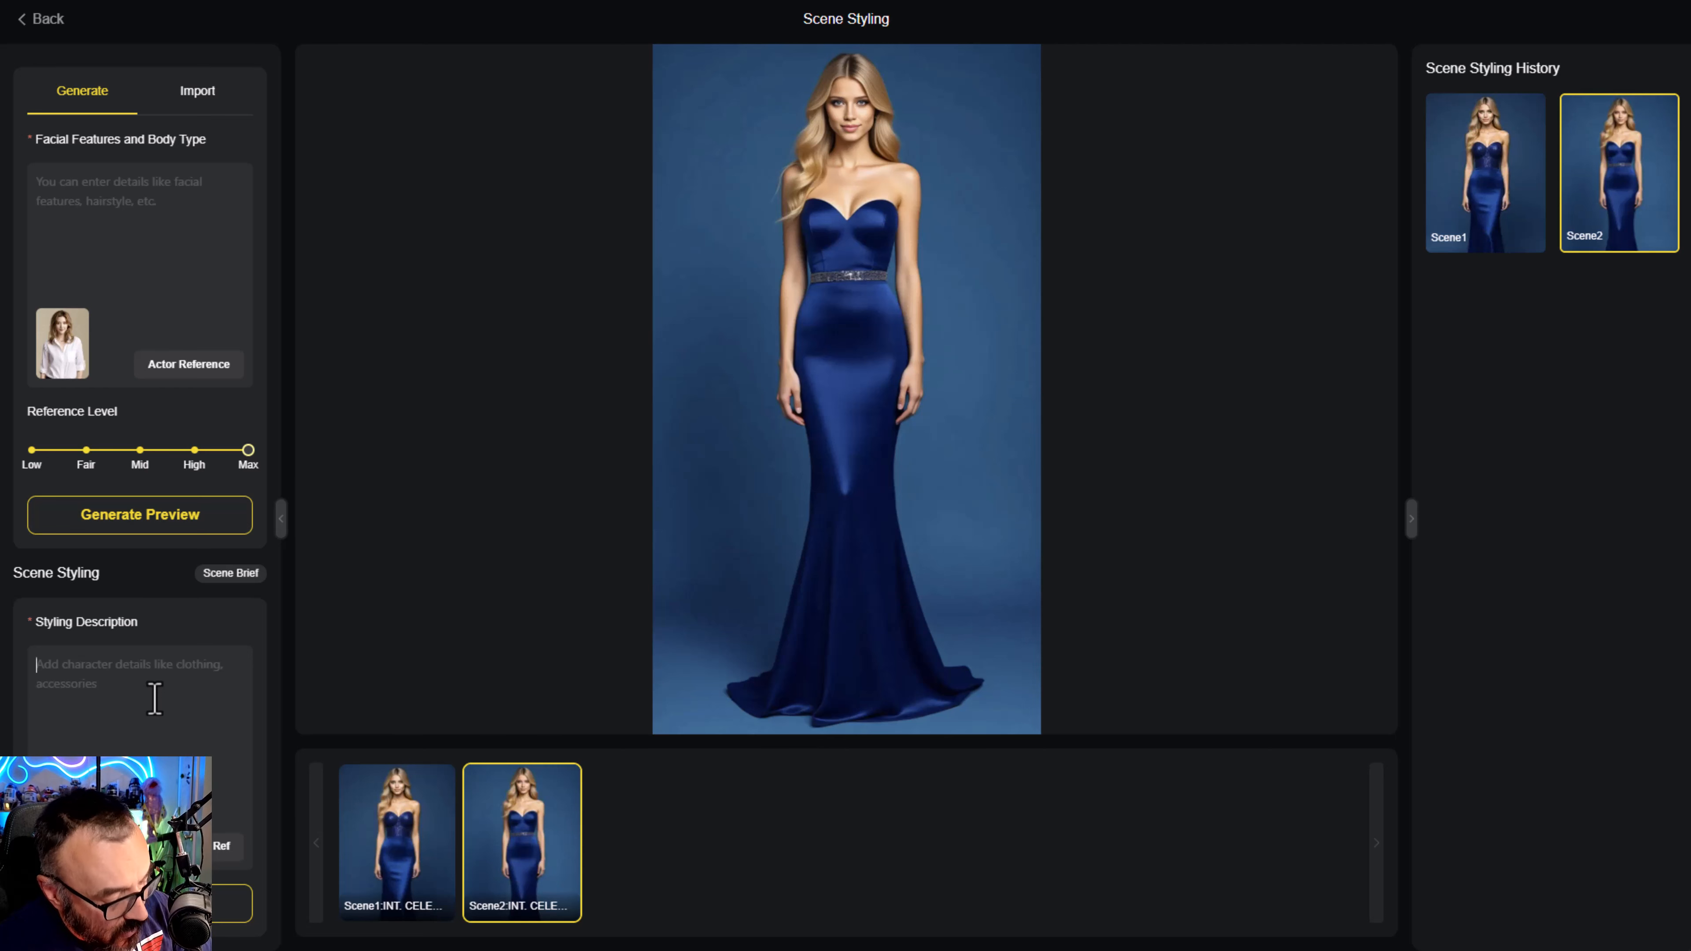
key(ctrl+v)
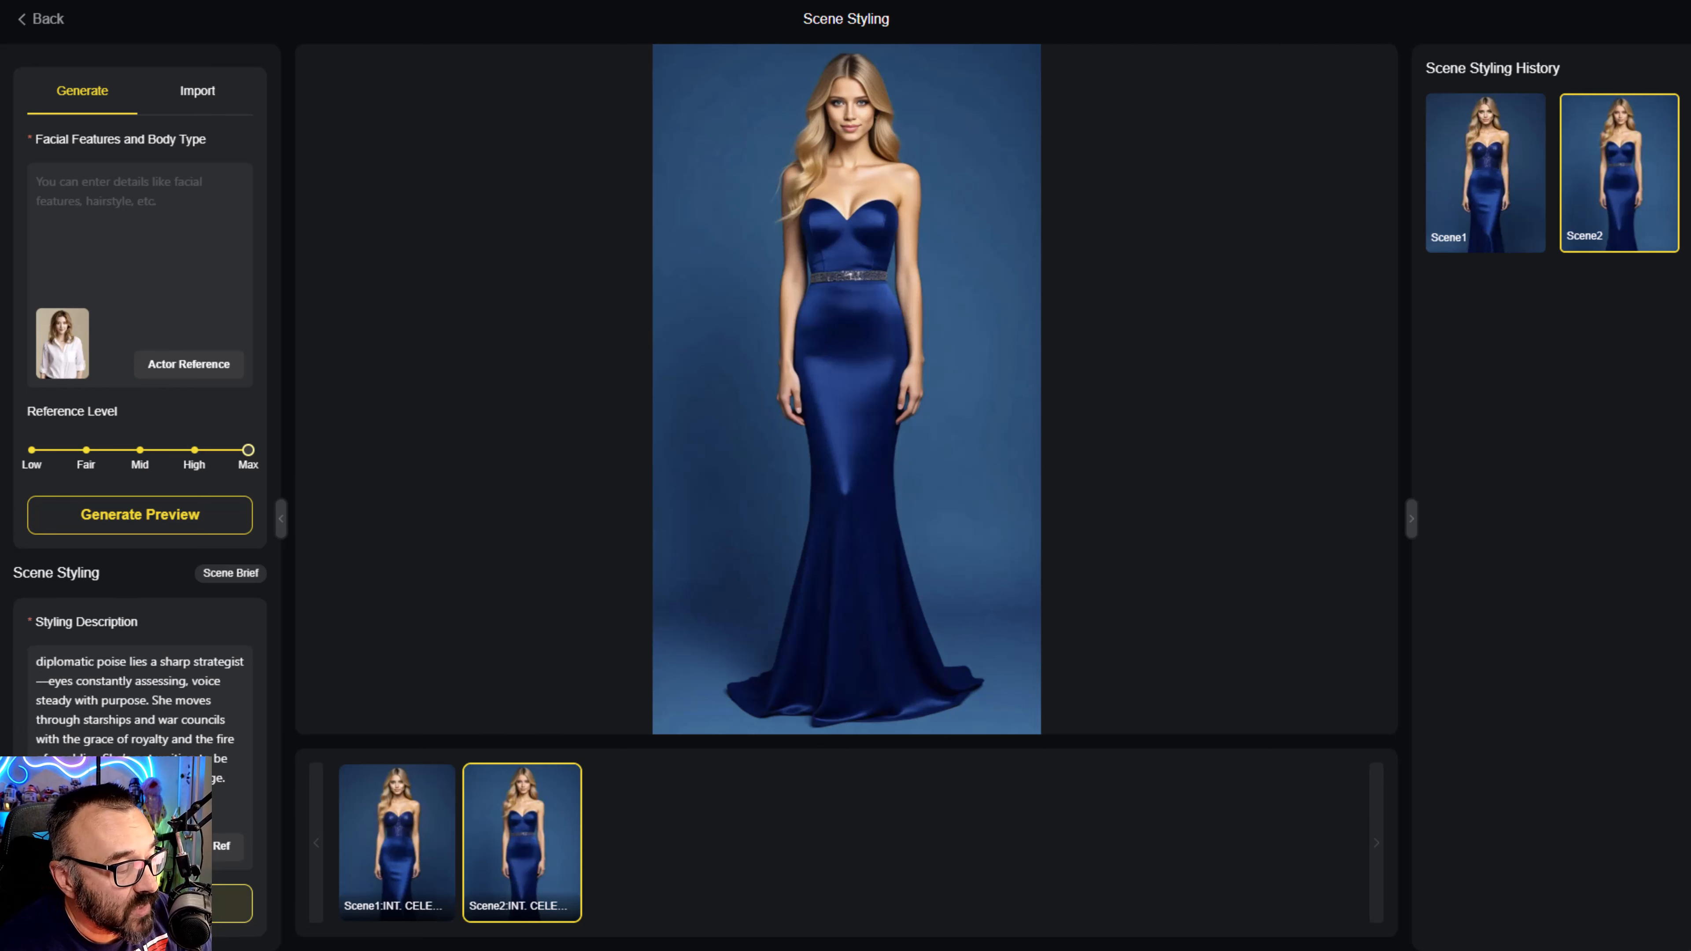
click(140, 903)
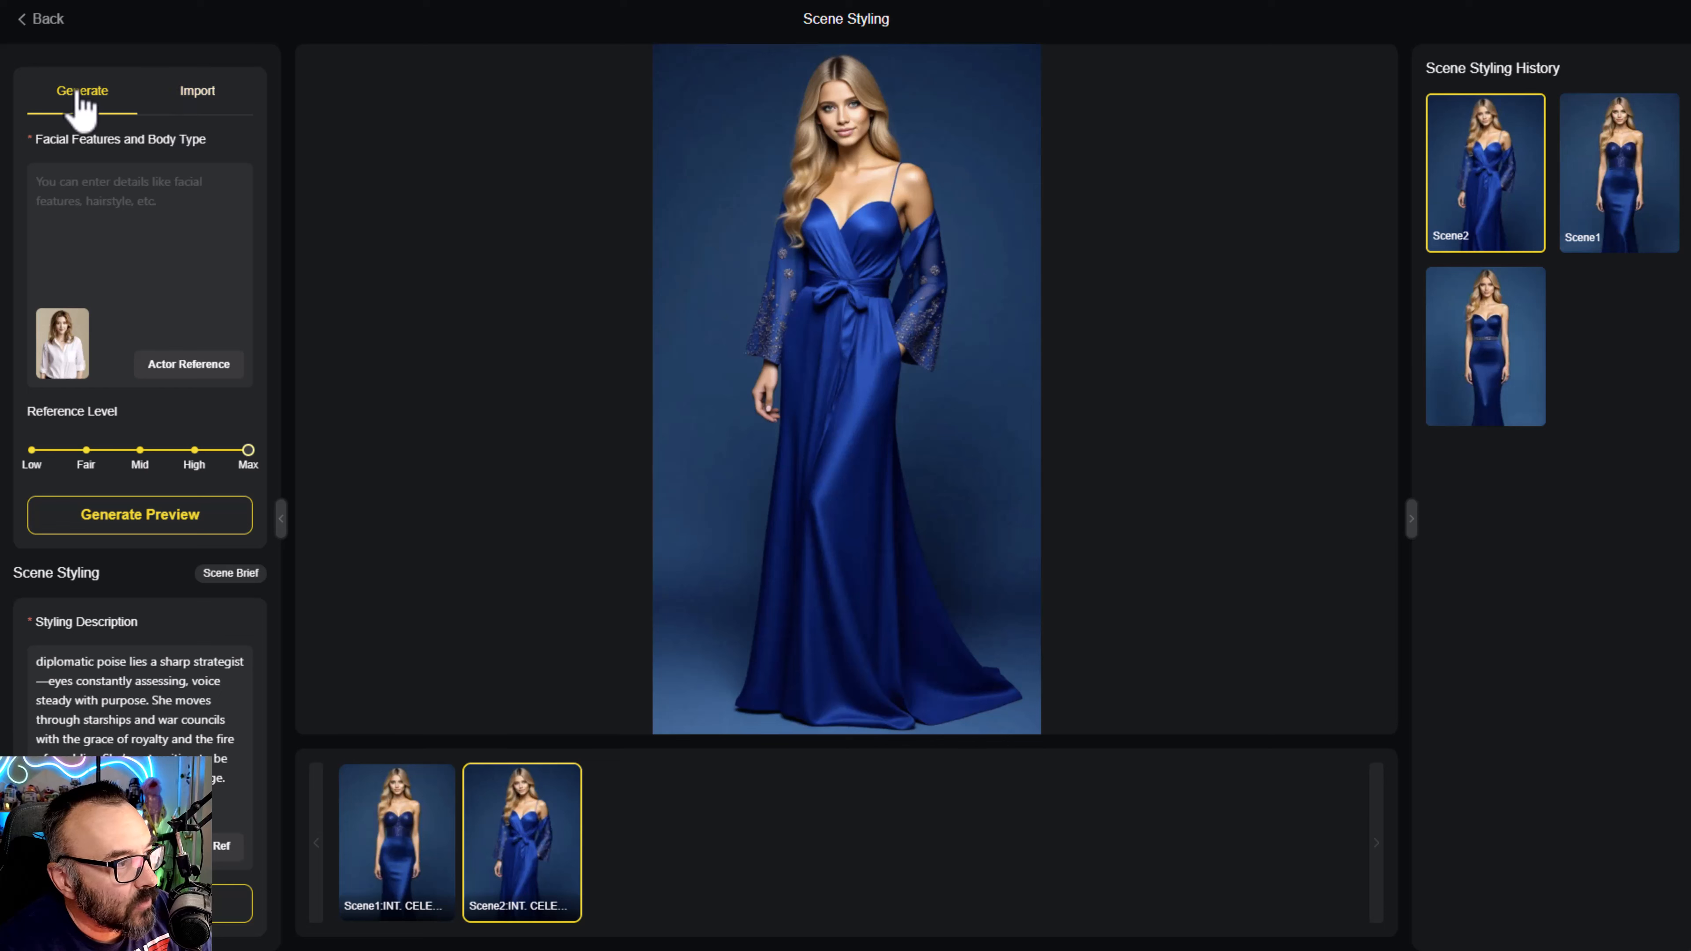
- Return to Rax Orion and compare his black and brown leather jacket stylings for Scene 1, ending on the black jacket
scroll(233, 245, up, 2)
click(166, 119)
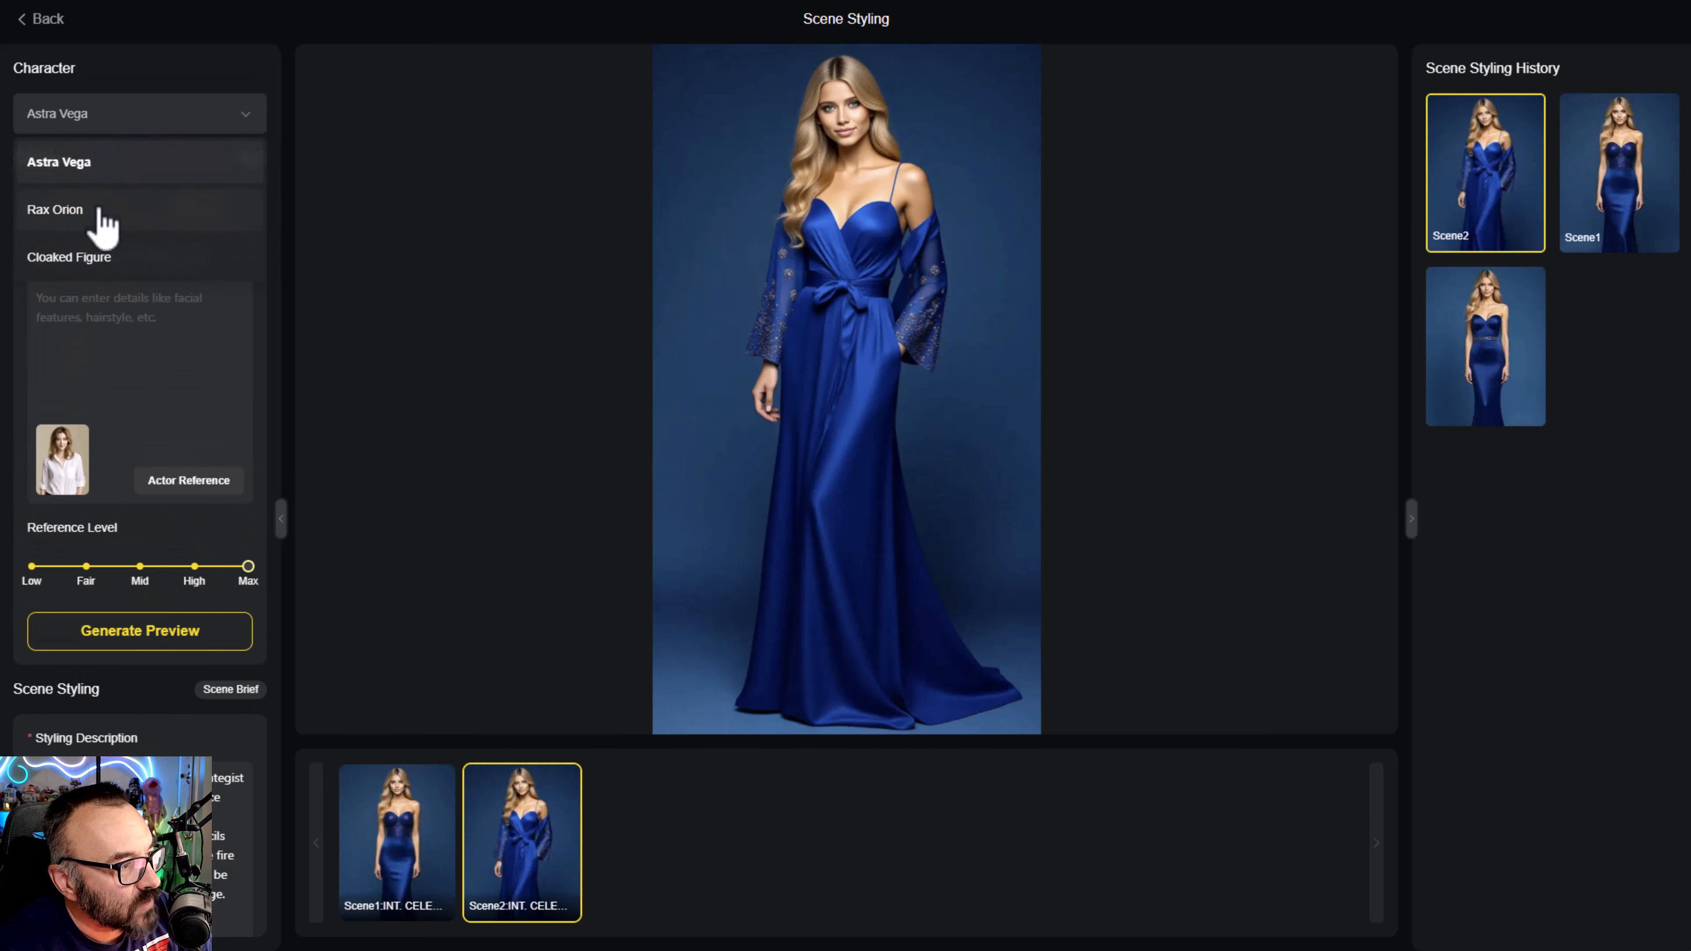
click(118, 171)
click(115, 121)
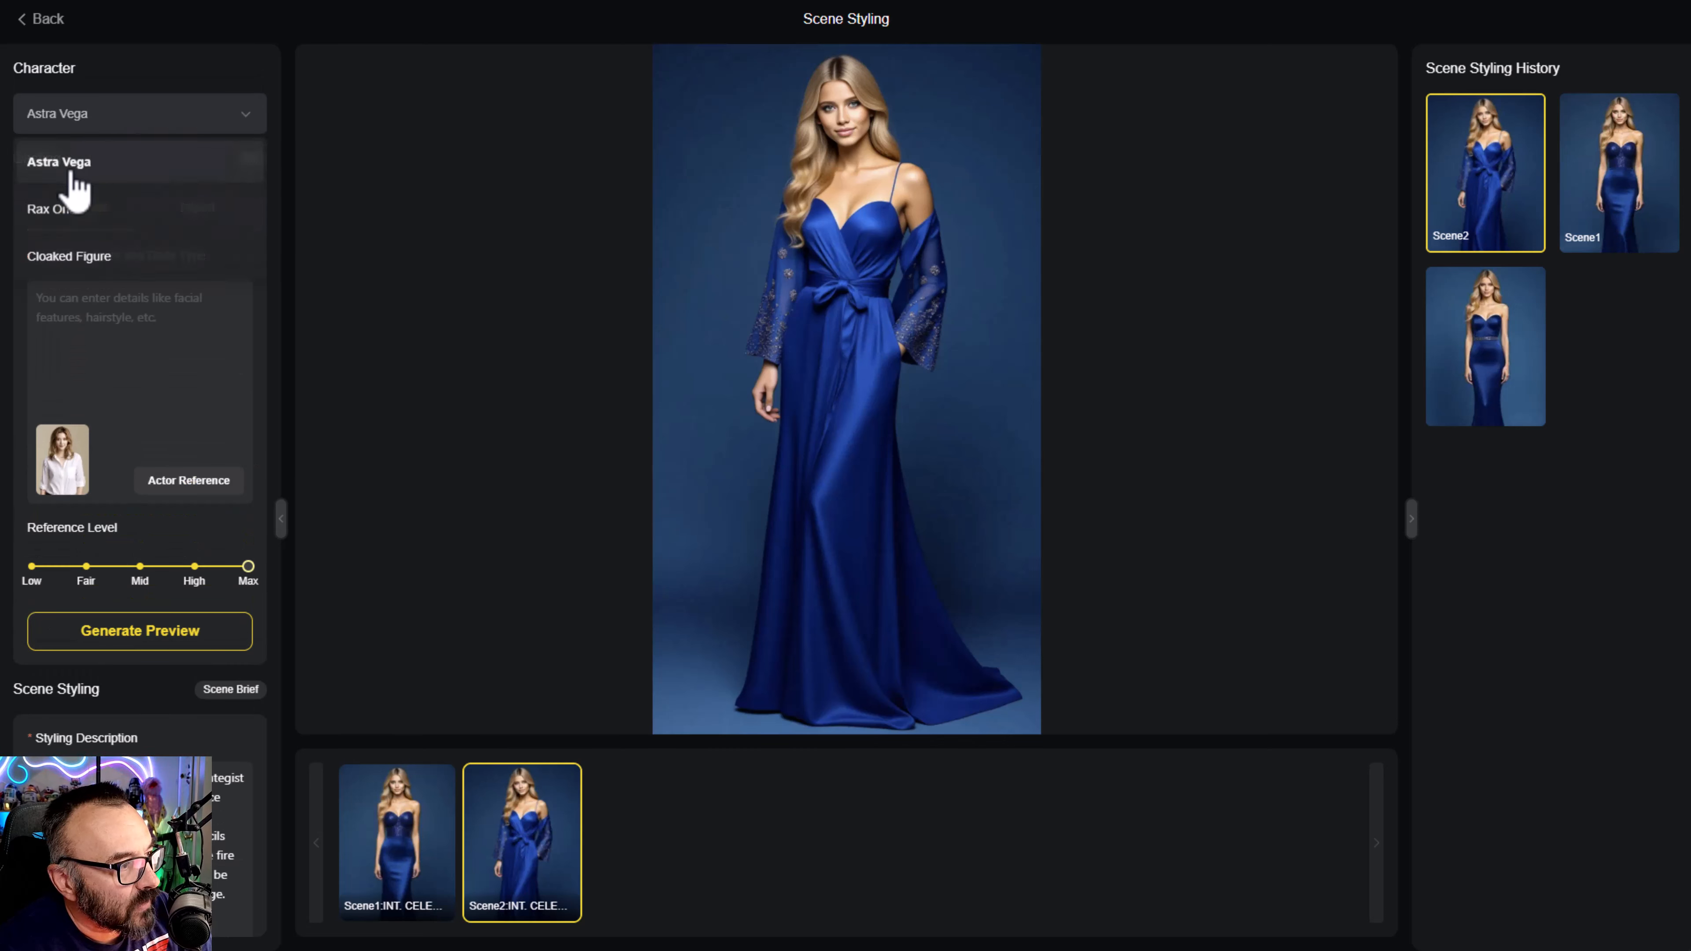
click(106, 212)
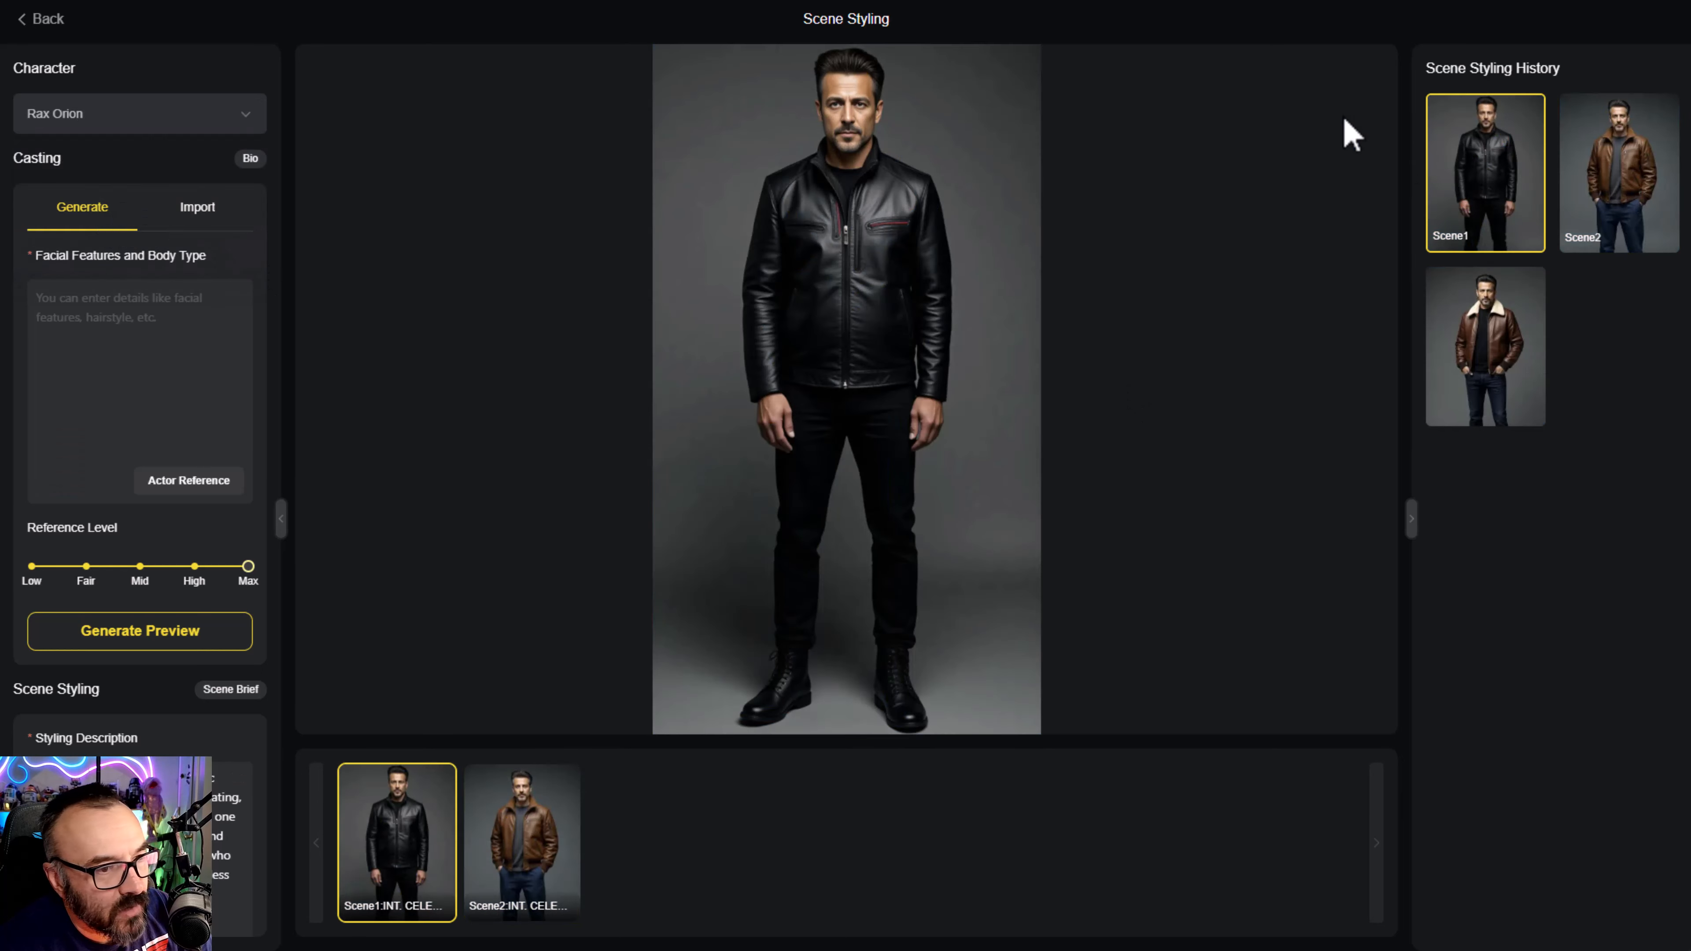
click(1627, 206)
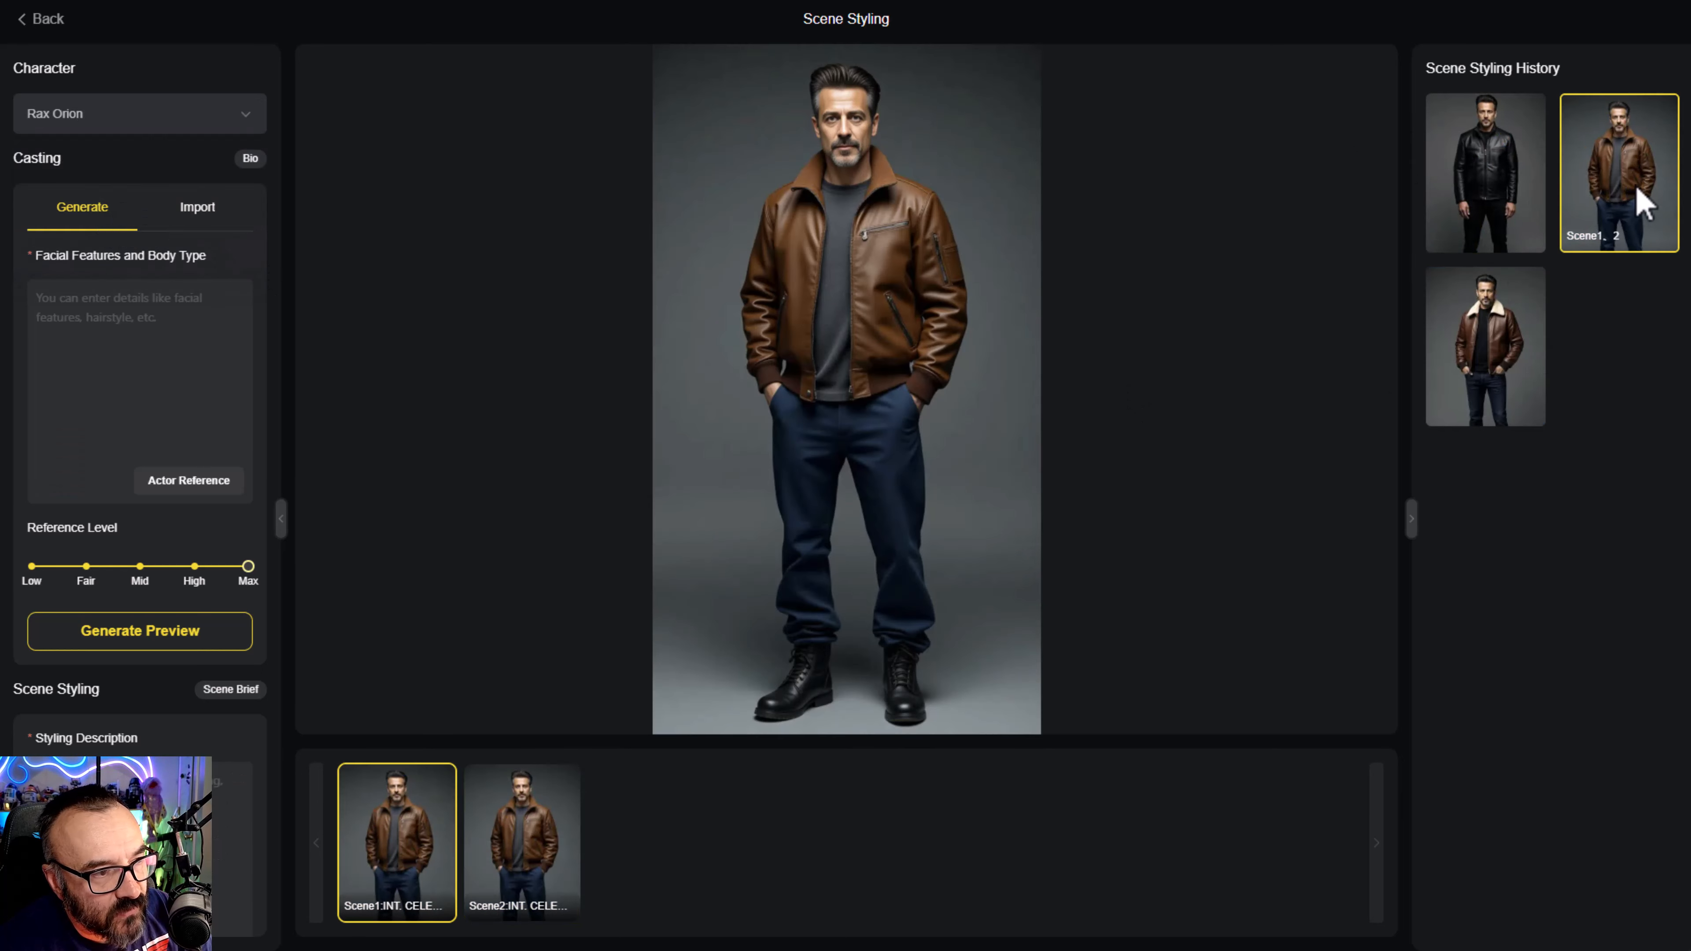
click(1533, 154)
click(1624, 203)
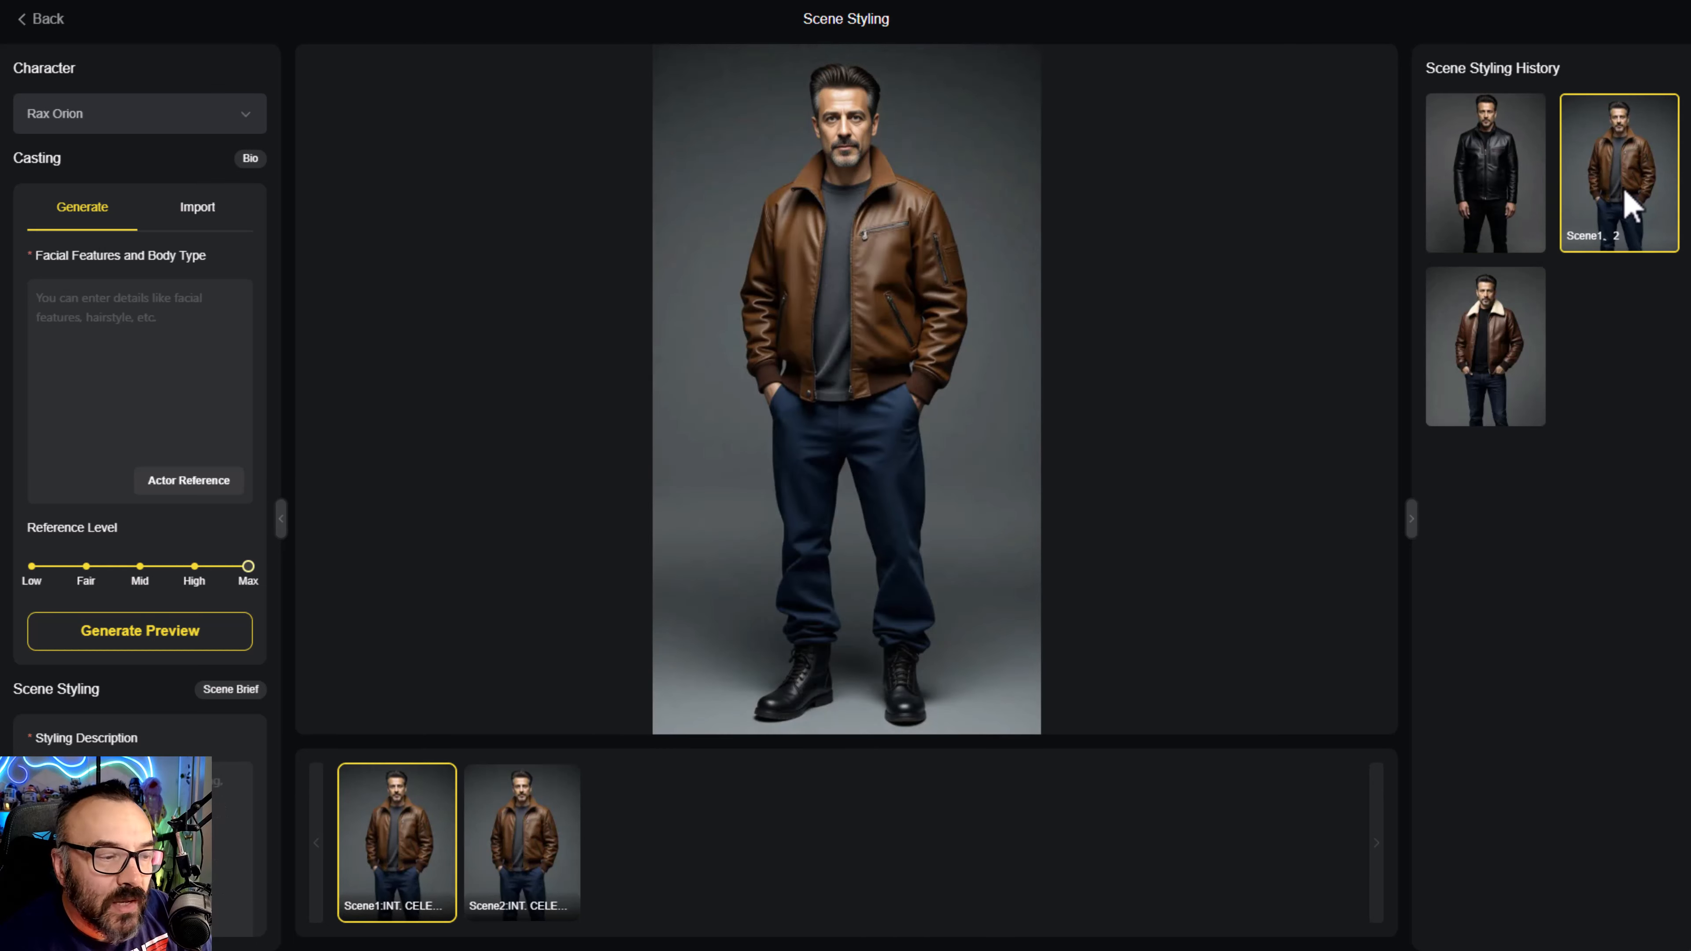
click(1493, 203)
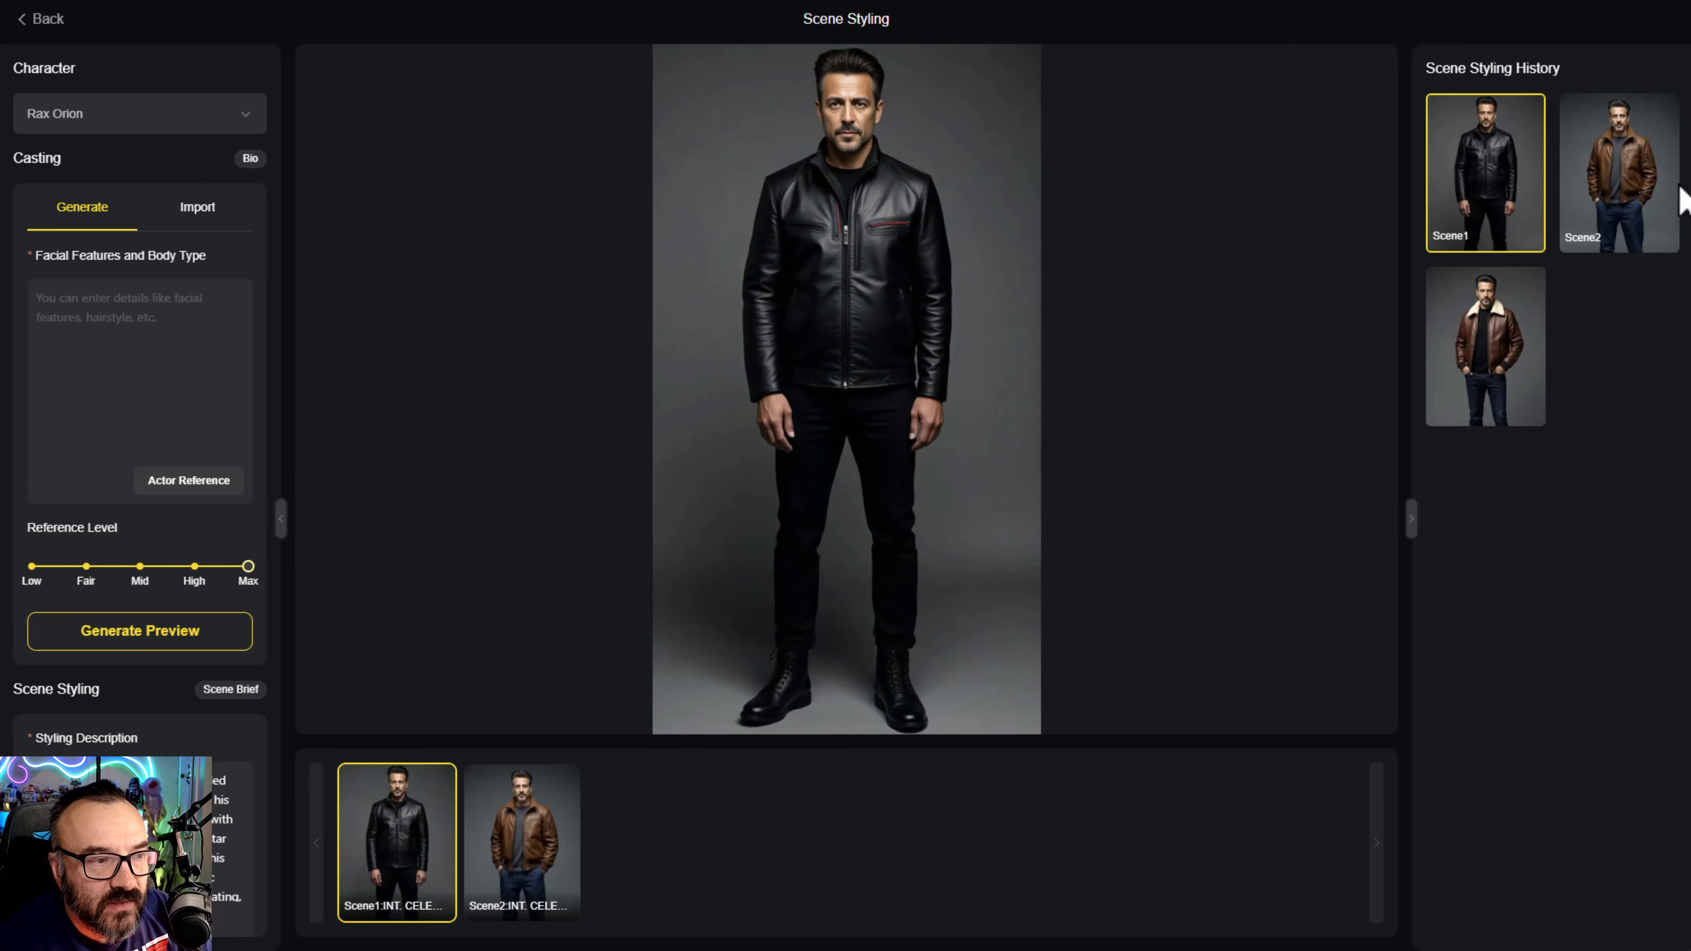
click(1653, 199)
click(1483, 181)
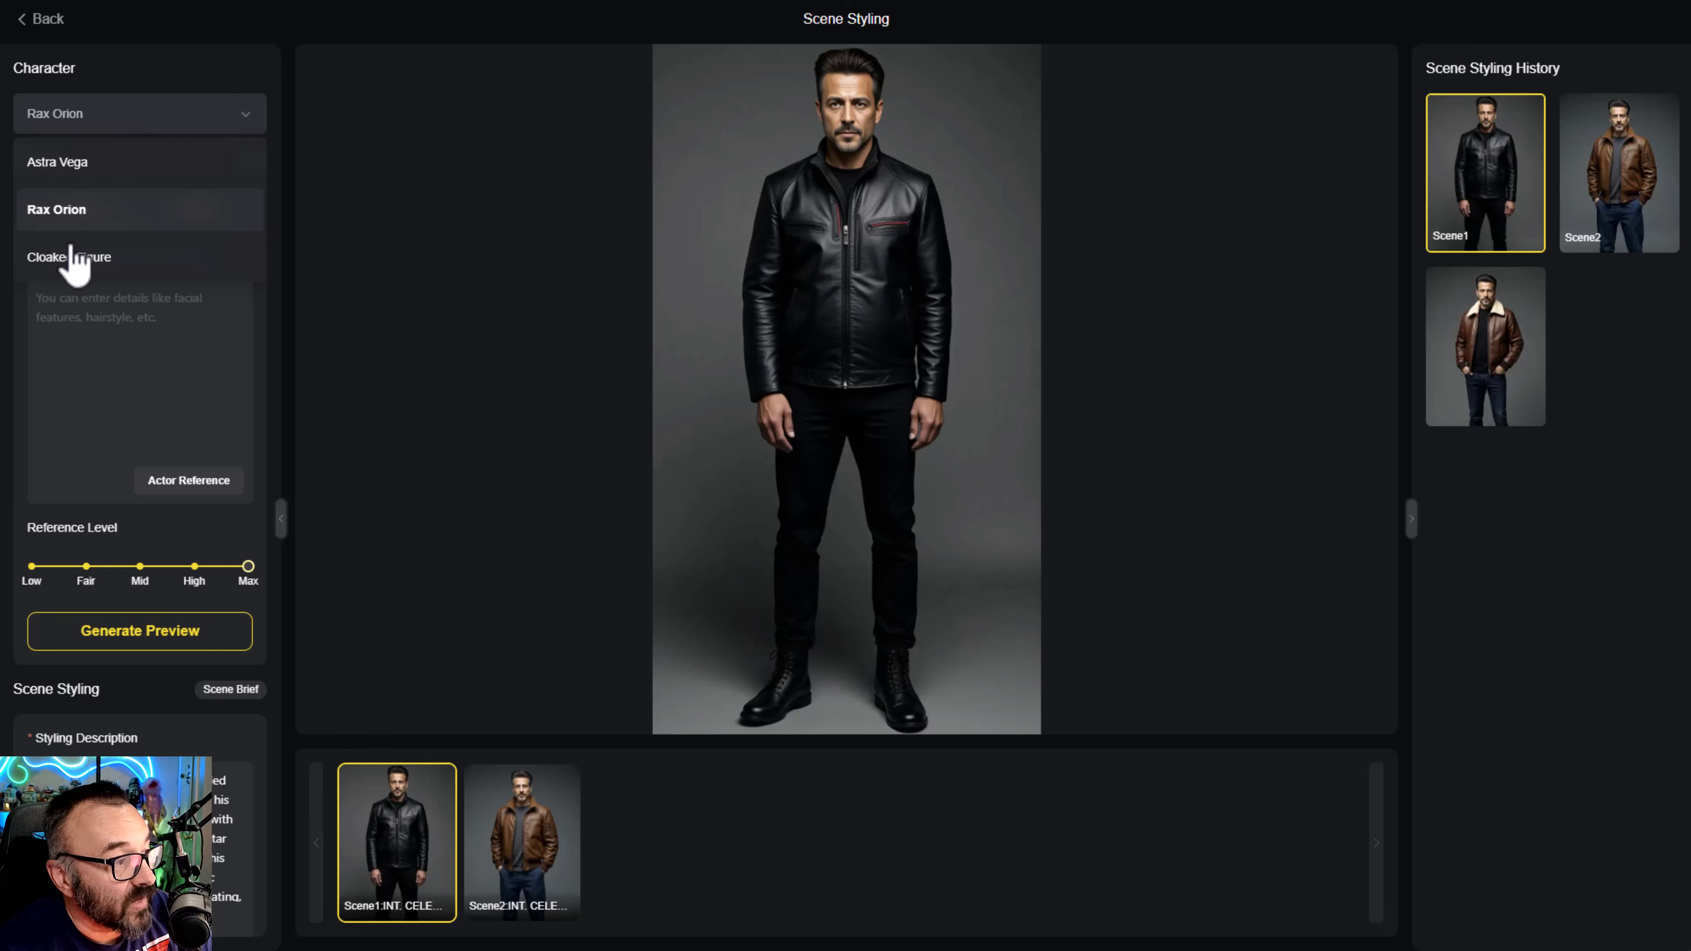
- Open the scene stylings of the Cloaked Figure
click(70, 260)
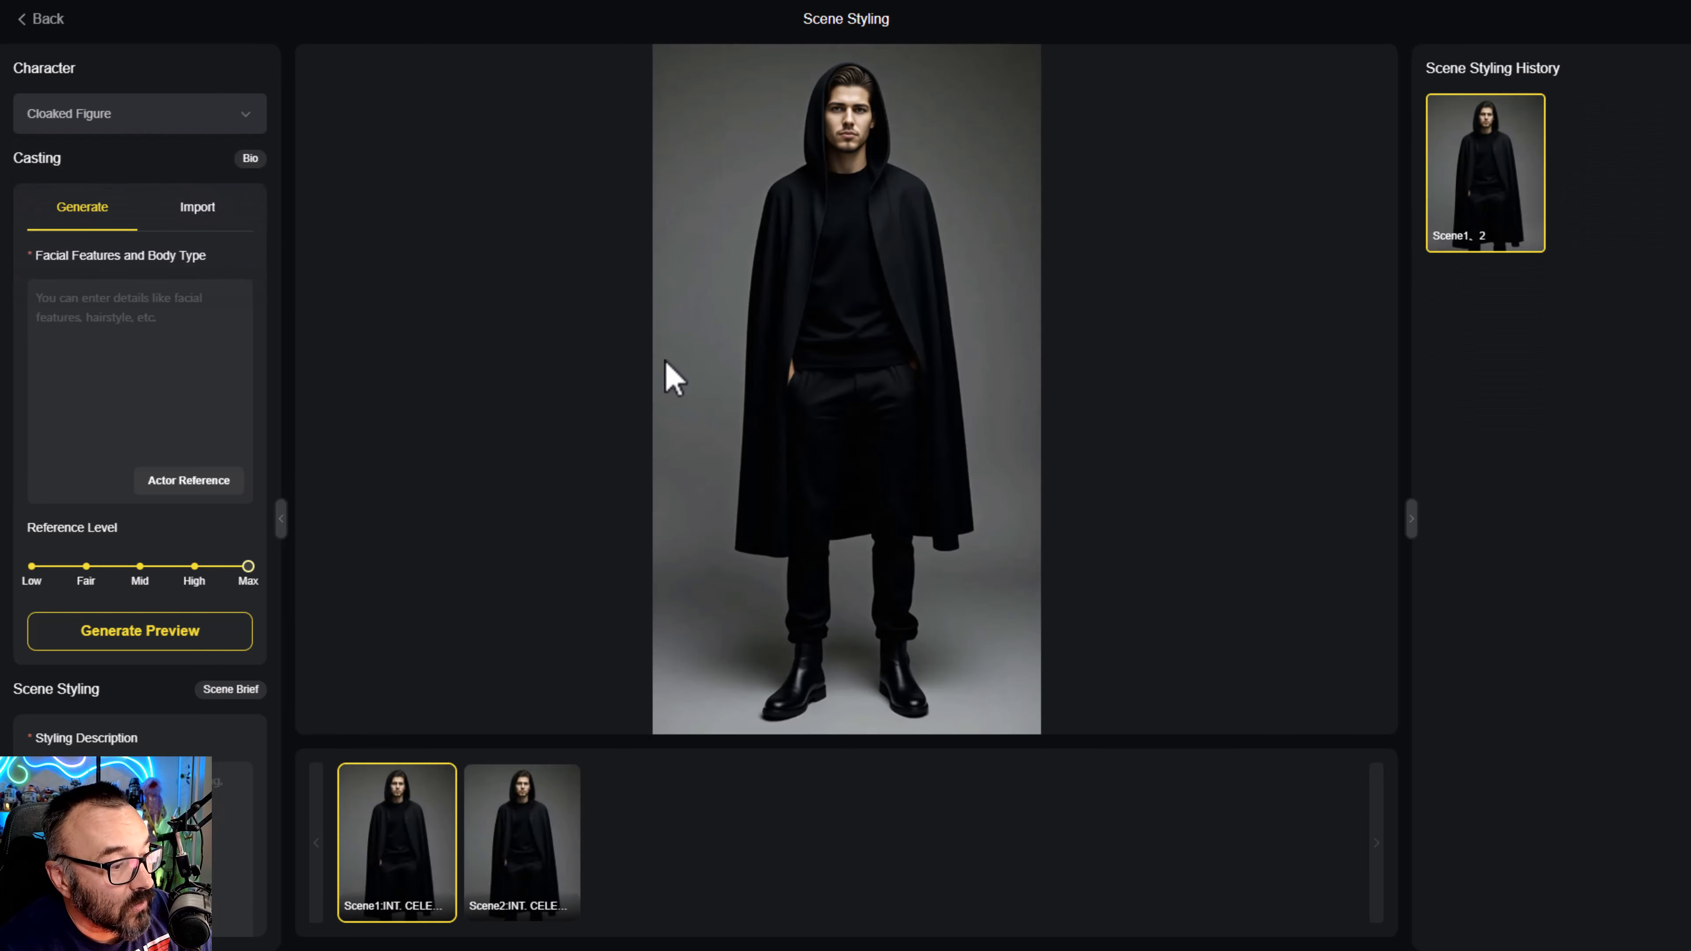
- Review the Cloaked Figure's Scene 2 and Scene 1 stylings, and return to the character overview
click(530, 858)
click(406, 846)
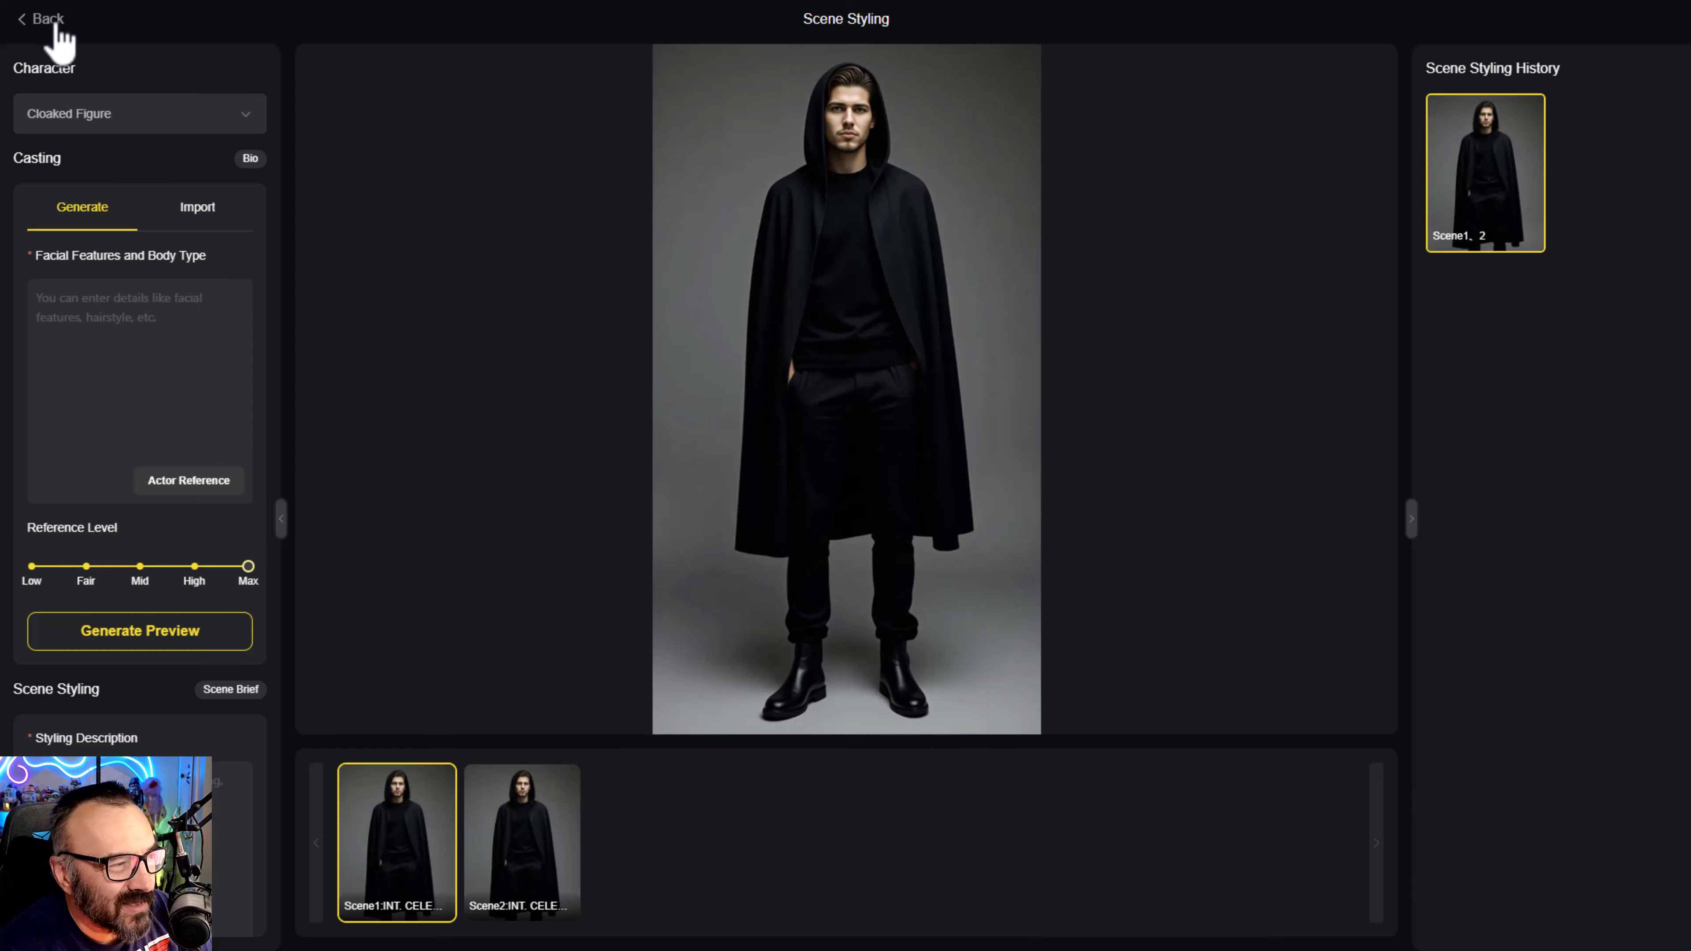
click(28, 27)
- Change Astra Vega's voice to "Cora - Friendly and Dependable"
mouse_move(473, 275)
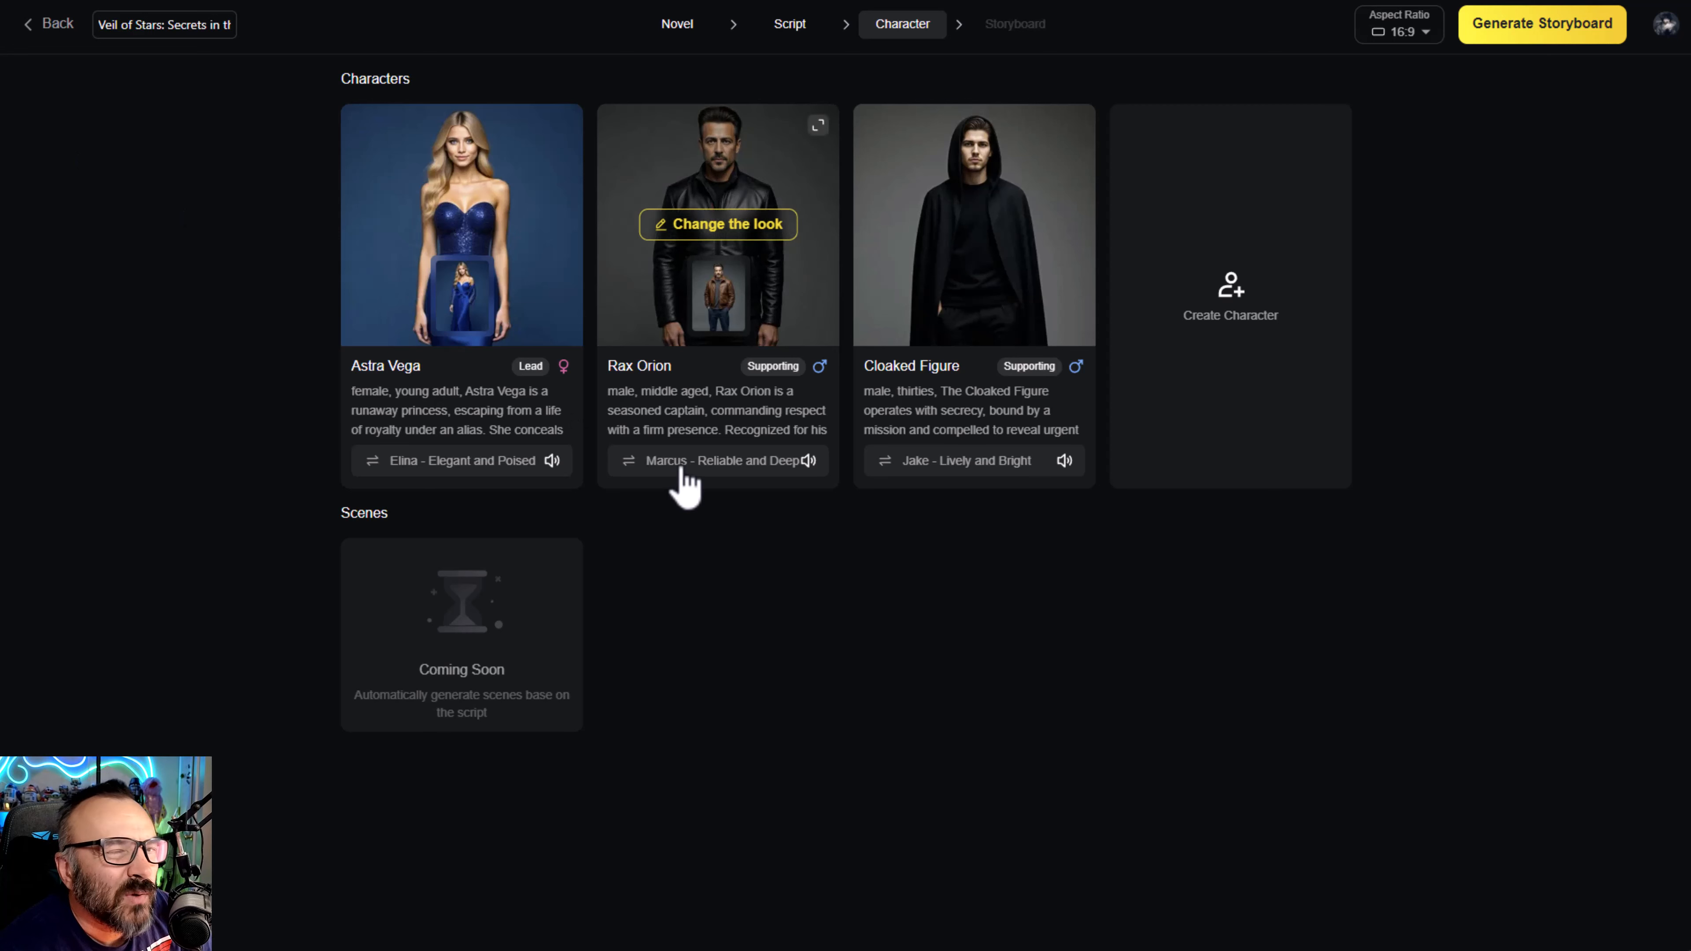
click(375, 465)
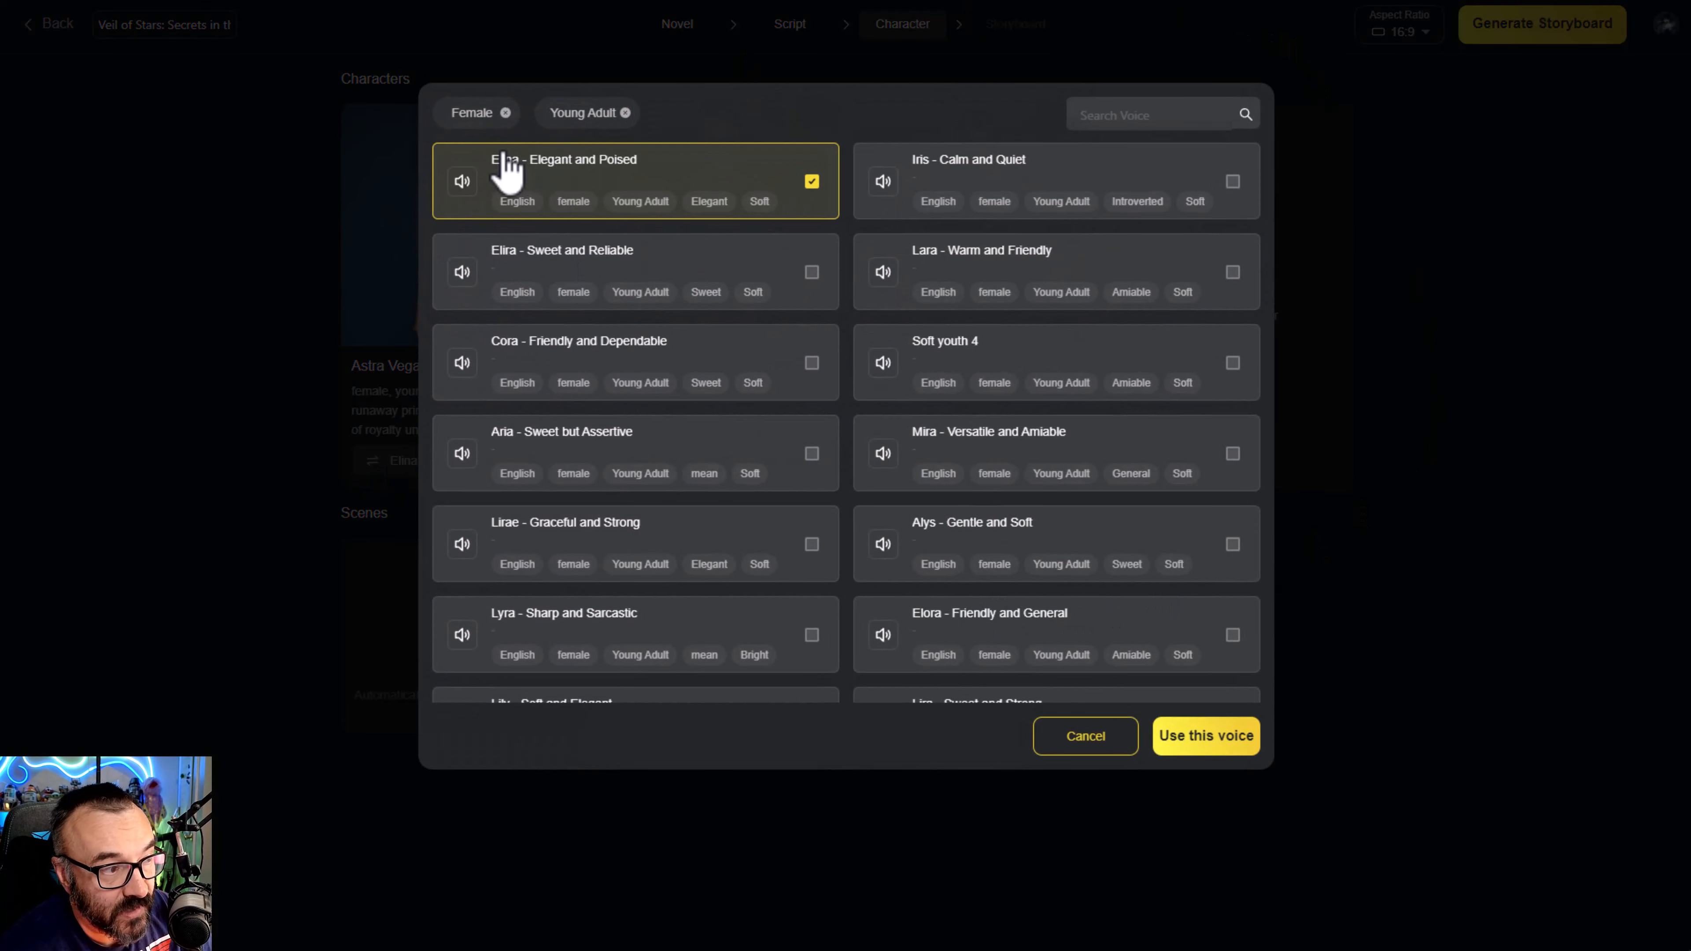
mouse_move(611, 136)
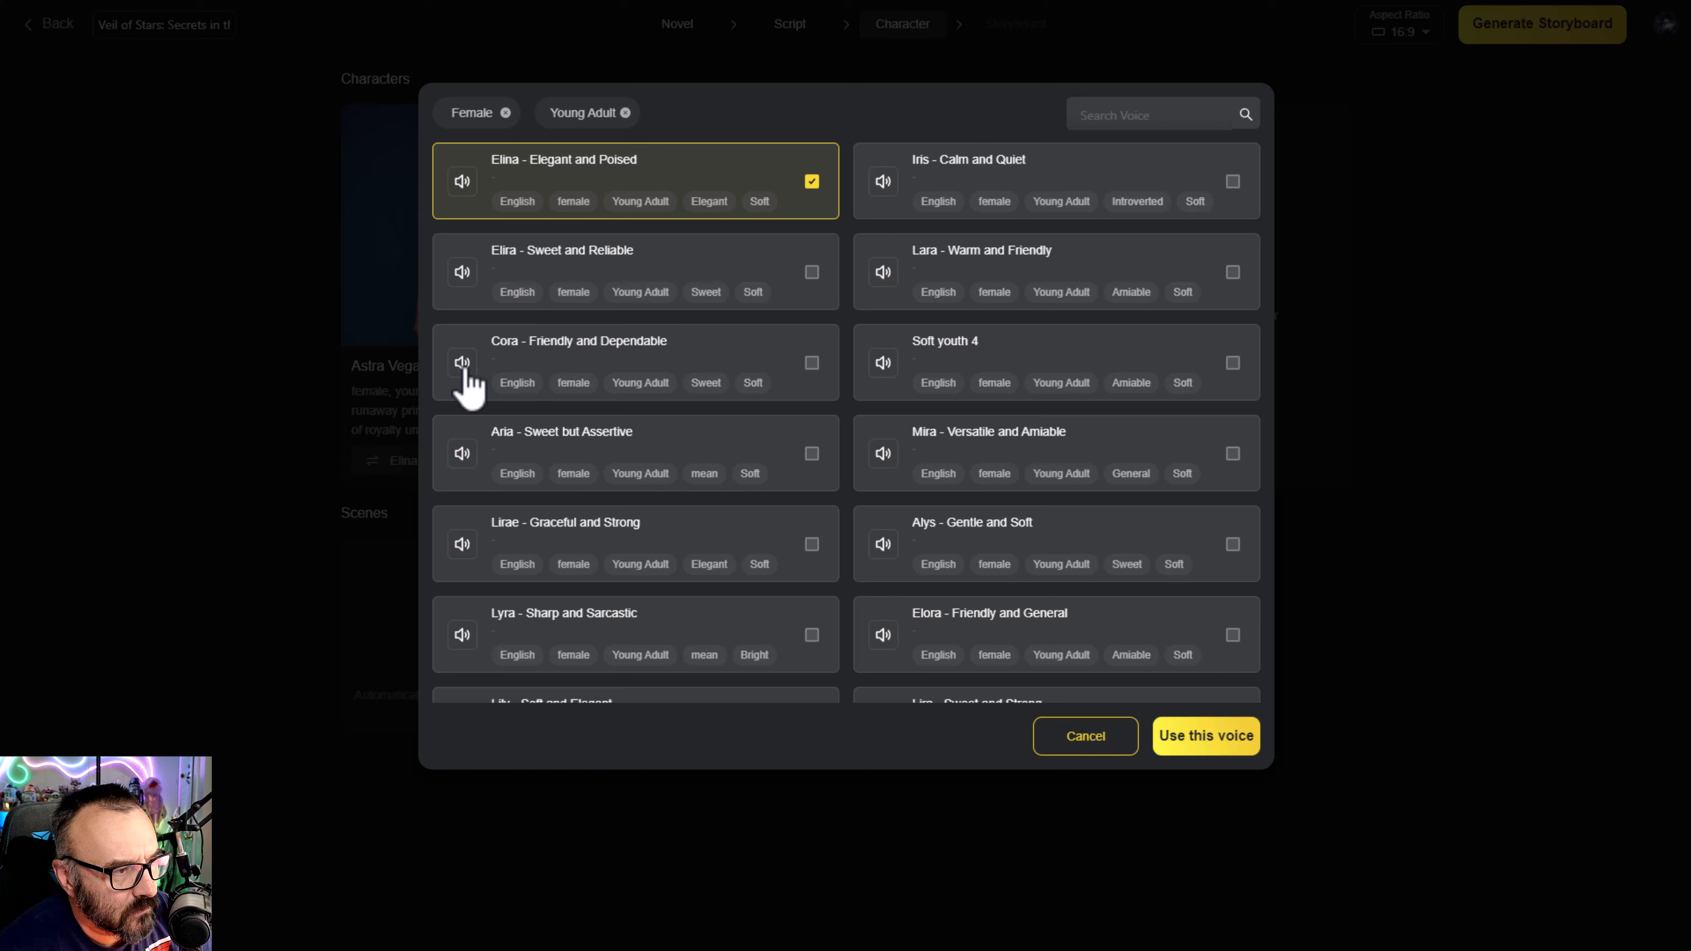
click(810, 364)
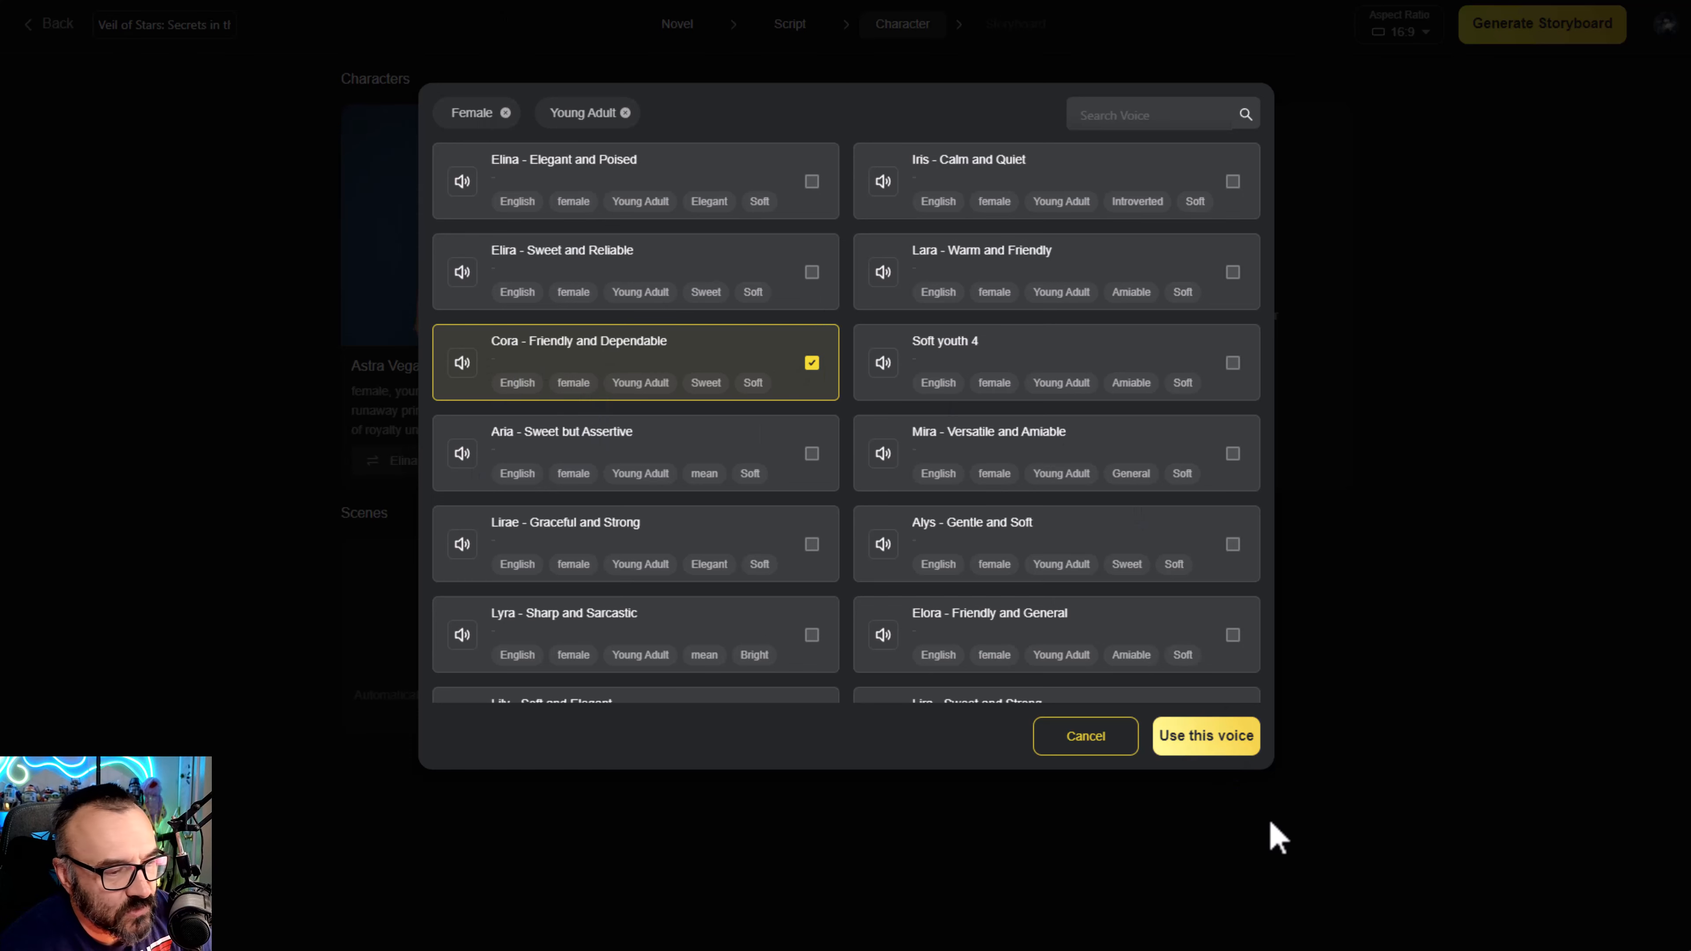
click(1211, 740)
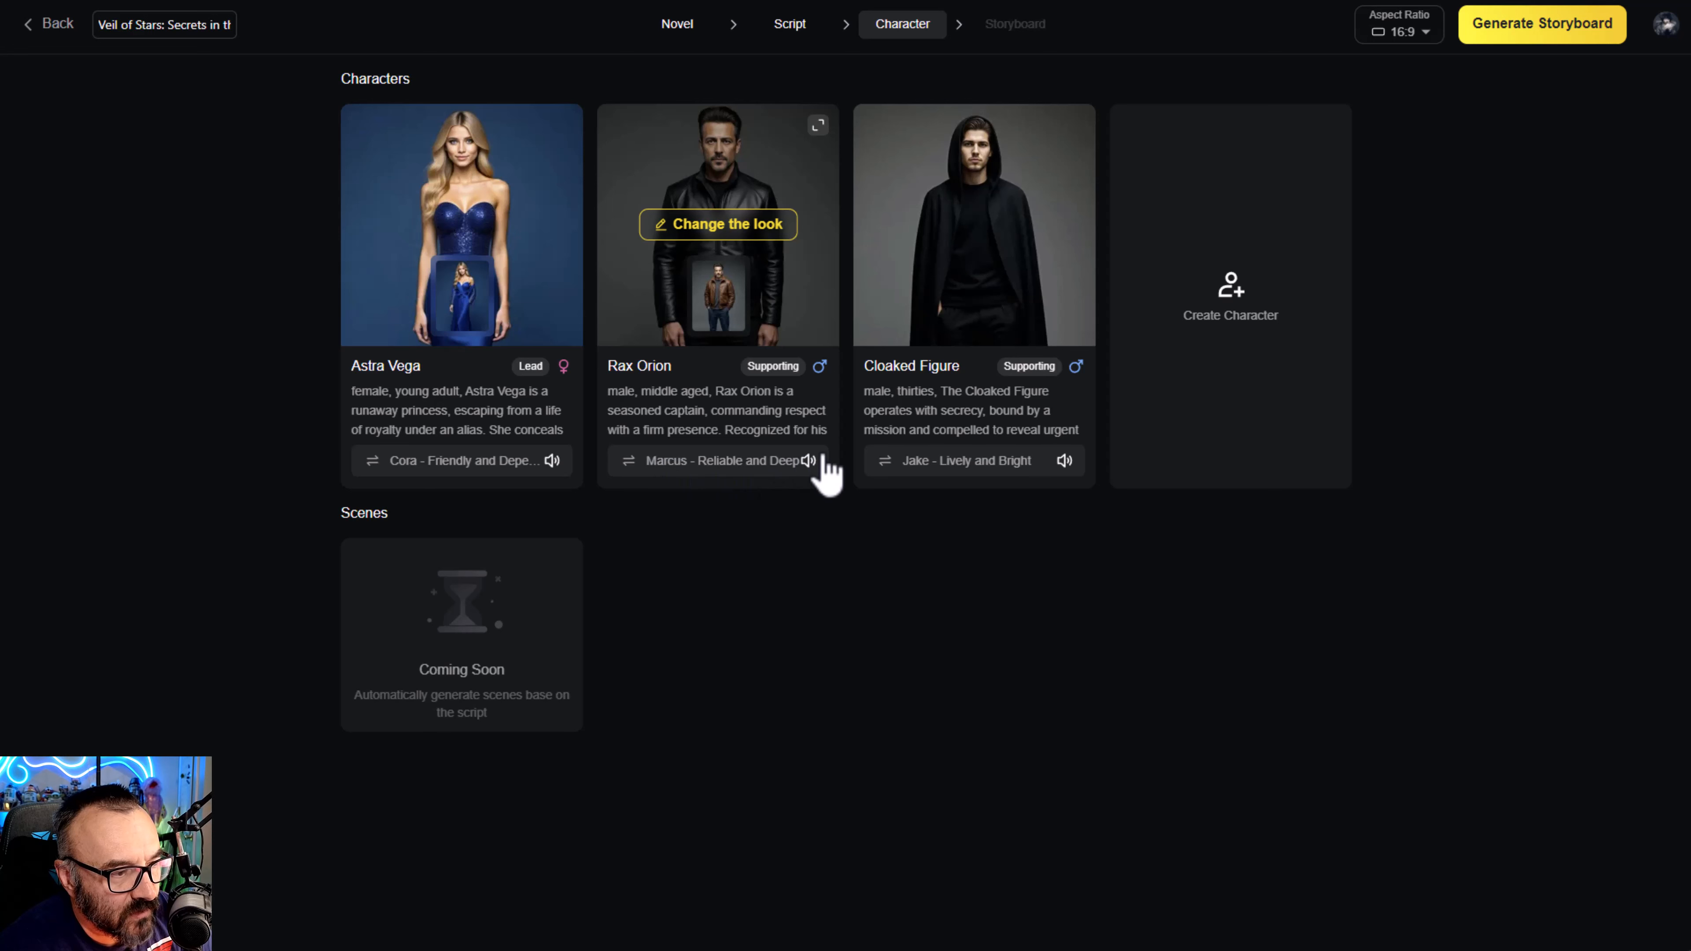
- Listen to Rax Orion's current voice, search the voices for "deep" and assign him "Henry - Deep and Aloof"
click(806, 462)
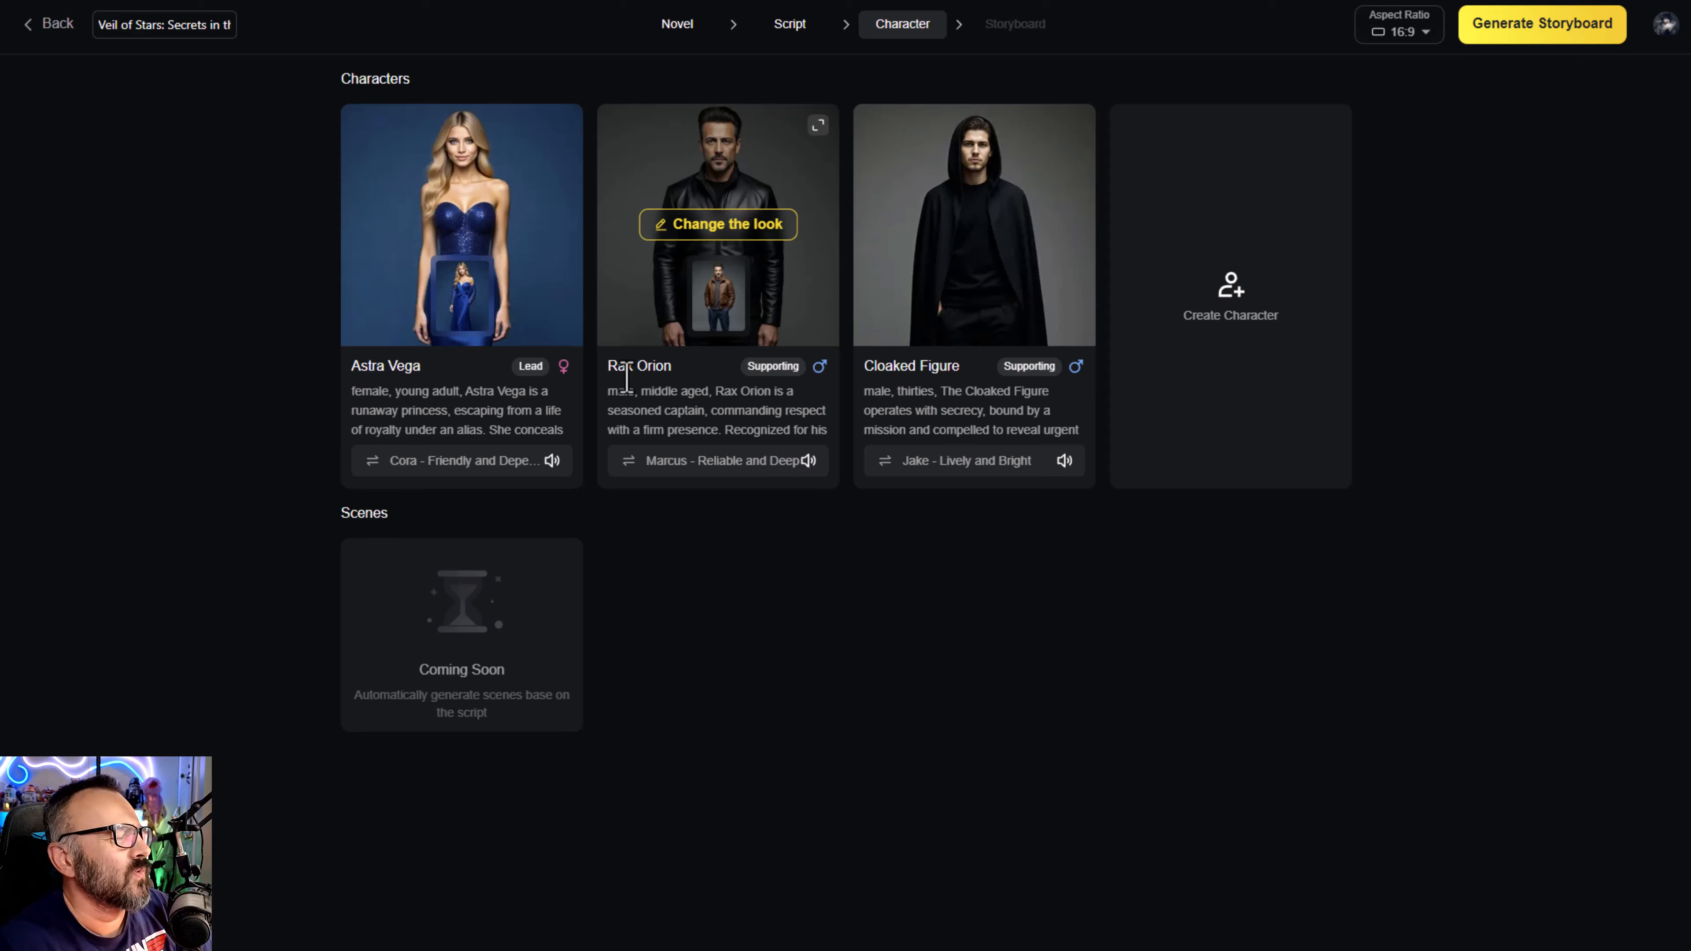
click(629, 465)
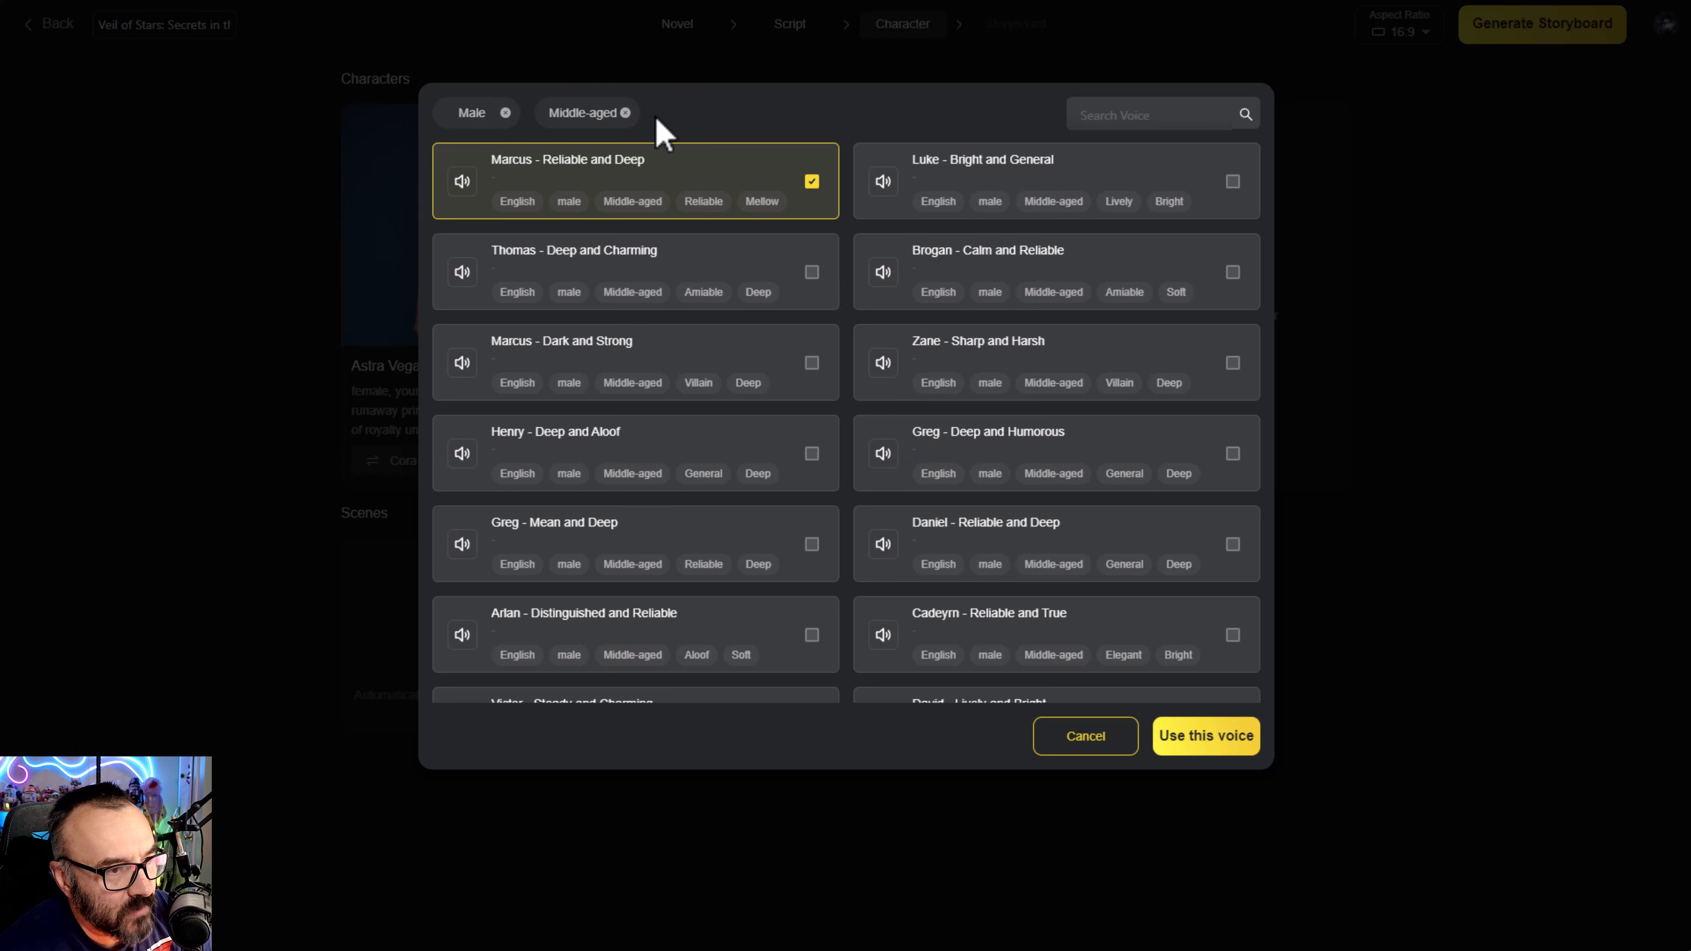
click(1139, 107)
text(deep)
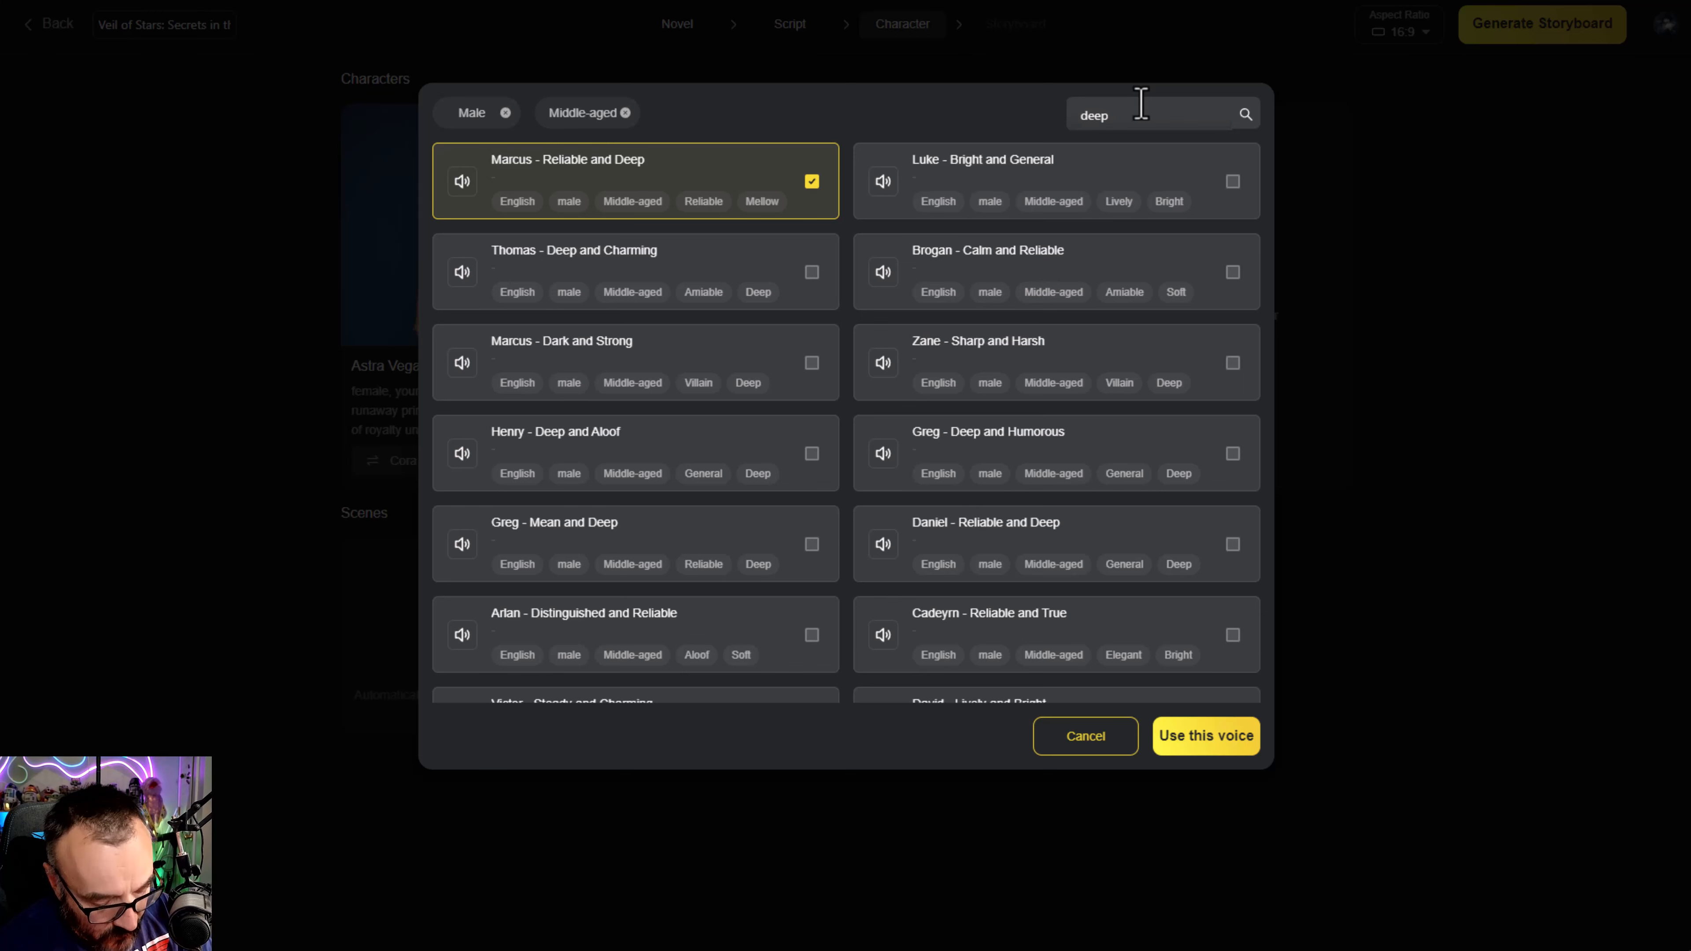
key(Return)
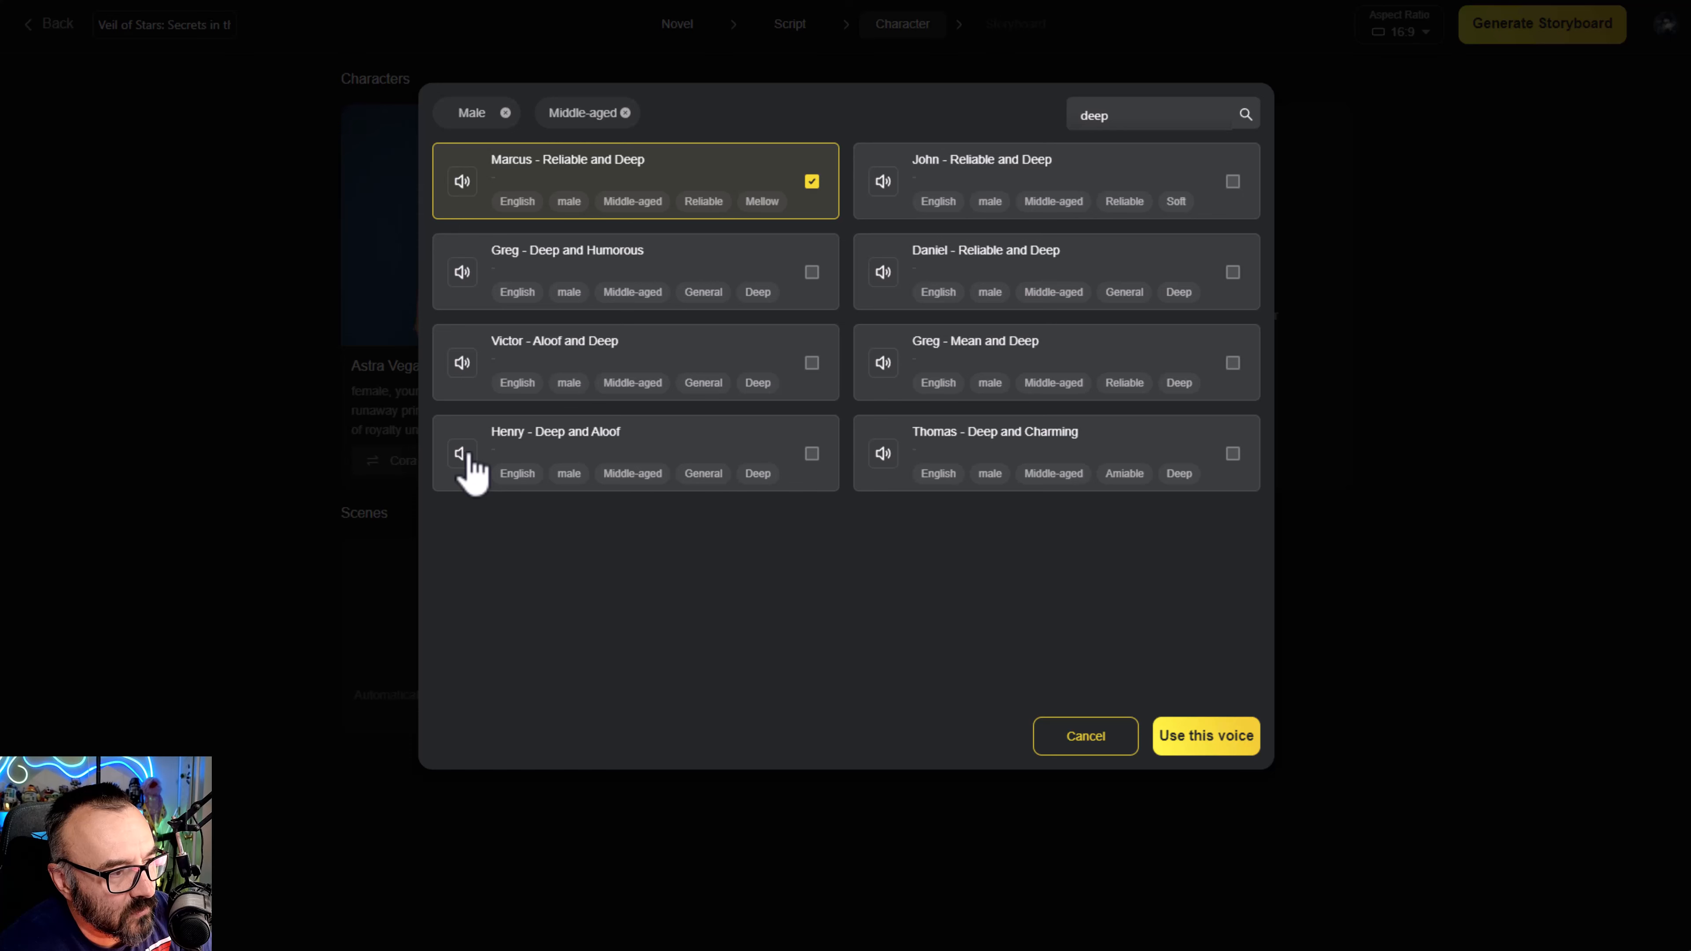
click(812, 454)
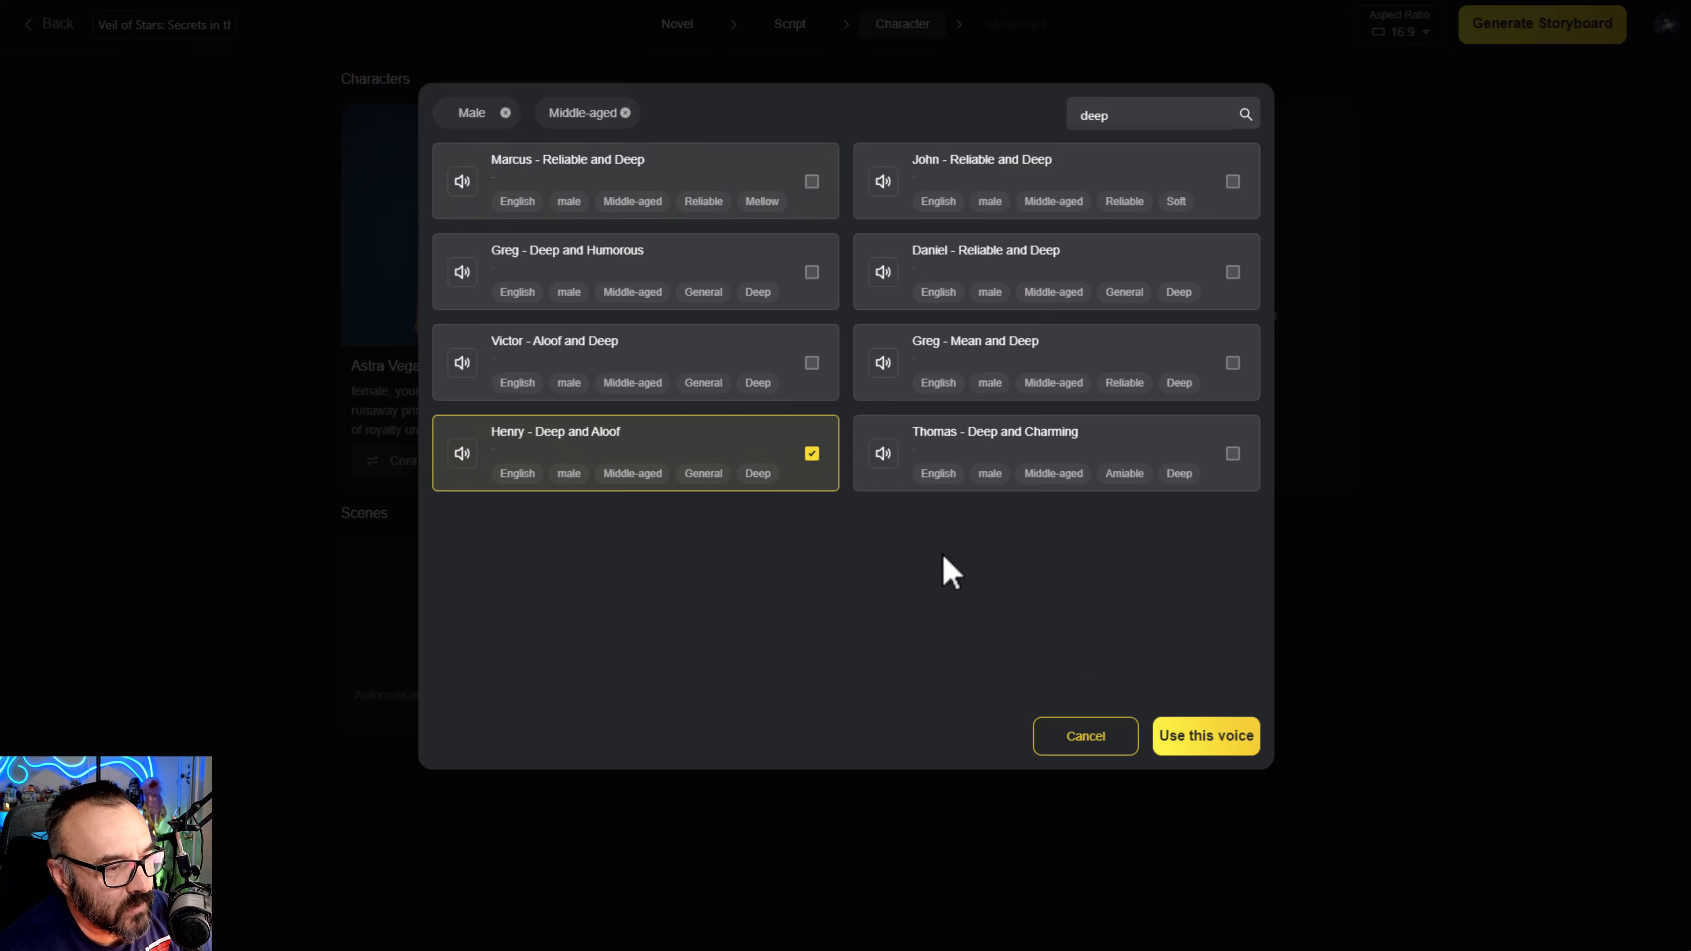
click(1199, 741)
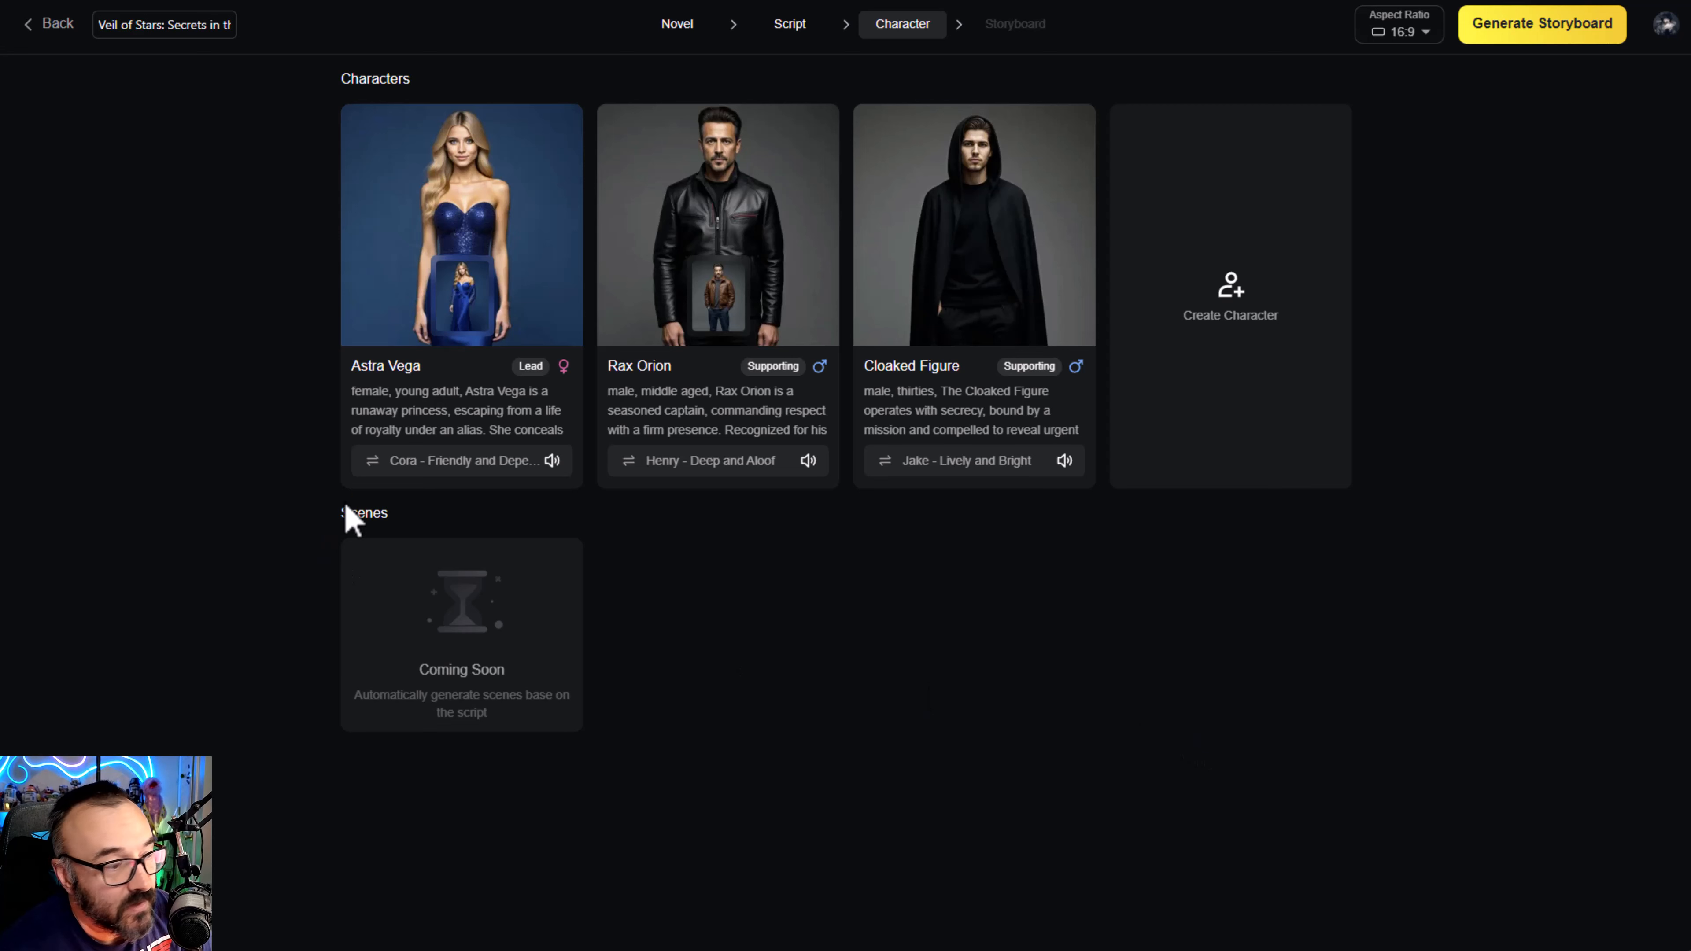
- Open the Cloaked Figure's voice choices, search them for "creepy" and clear the search text
mouse_move(722, 310)
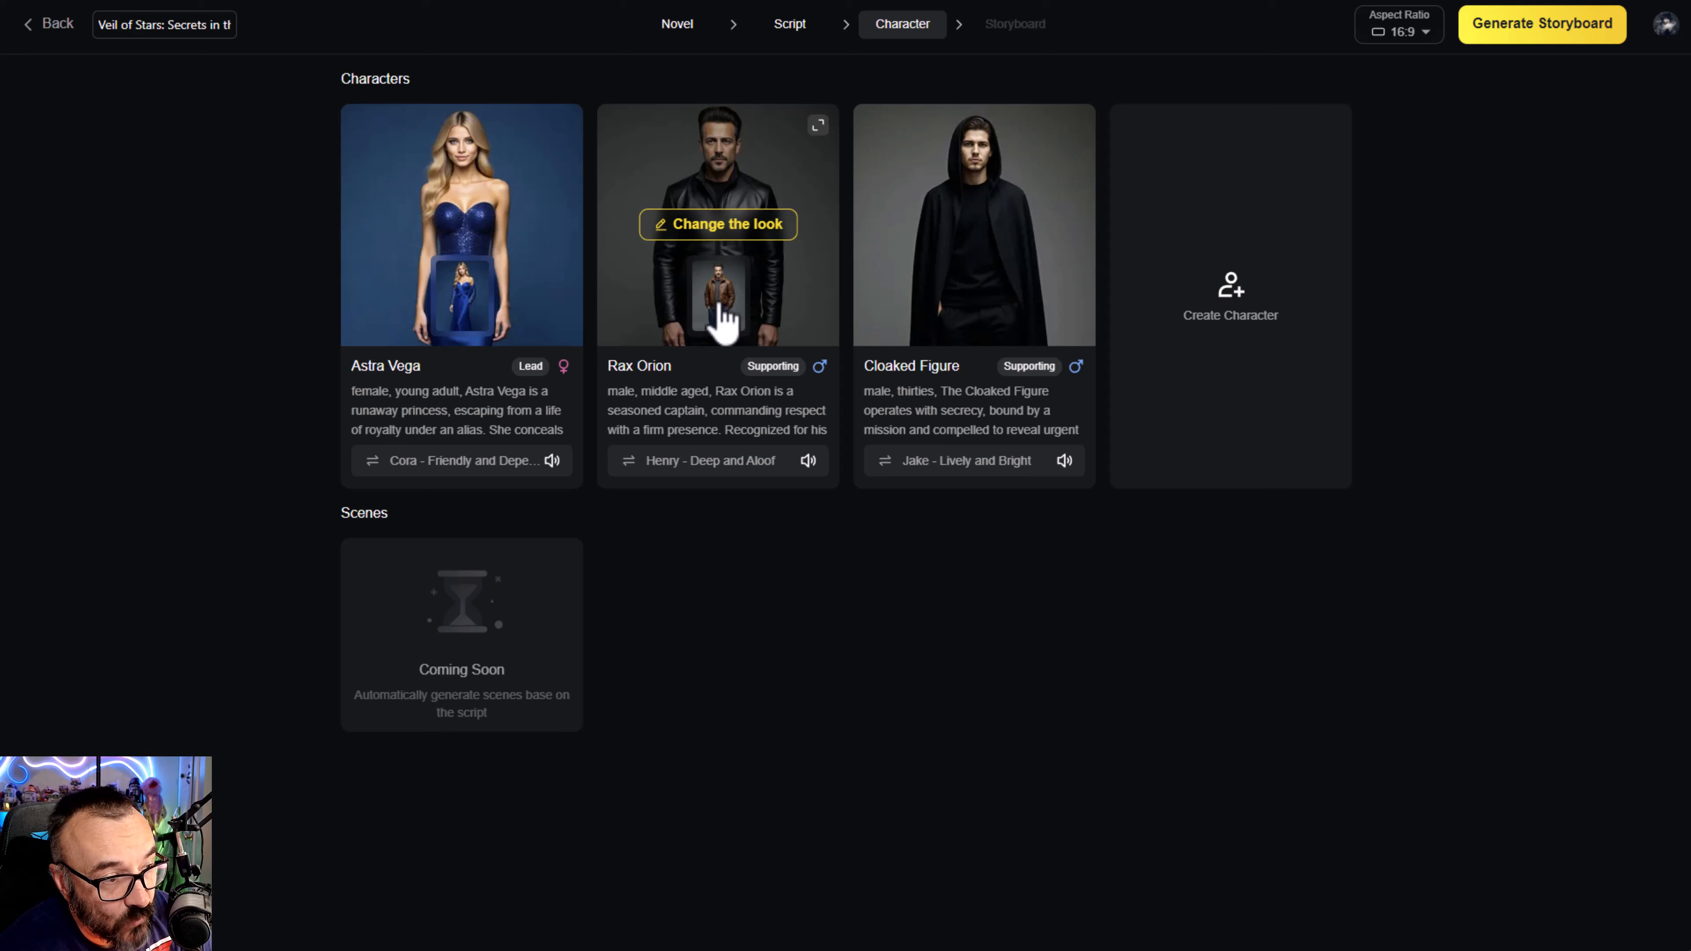
mouse_move(989, 479)
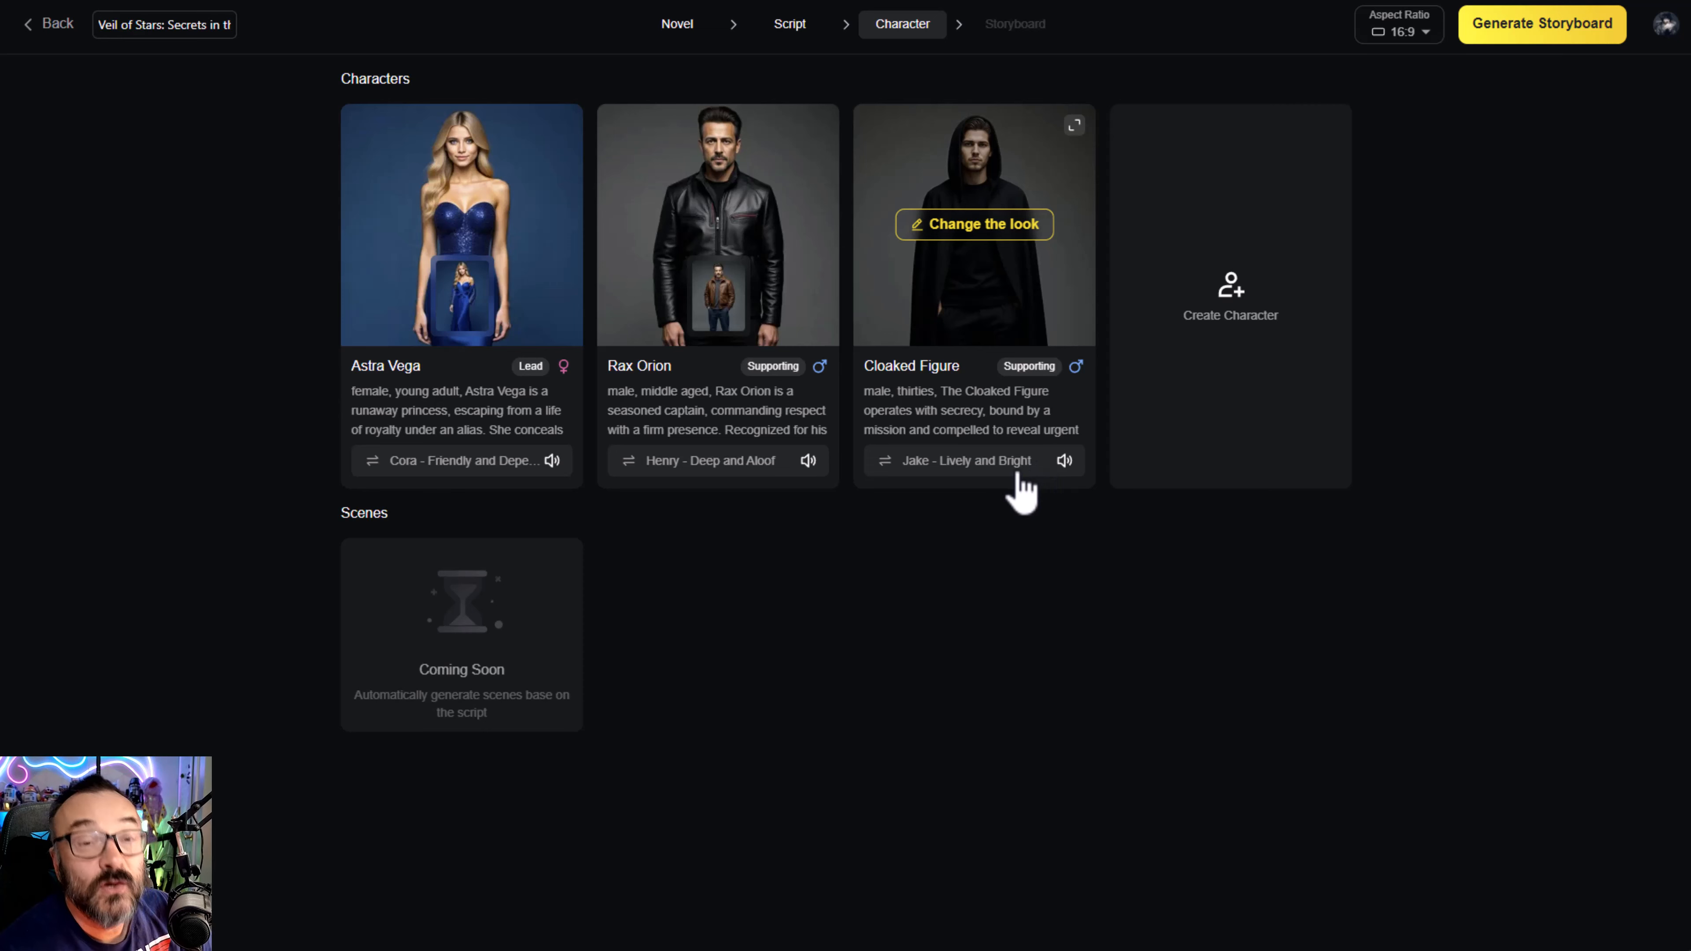
click(885, 463)
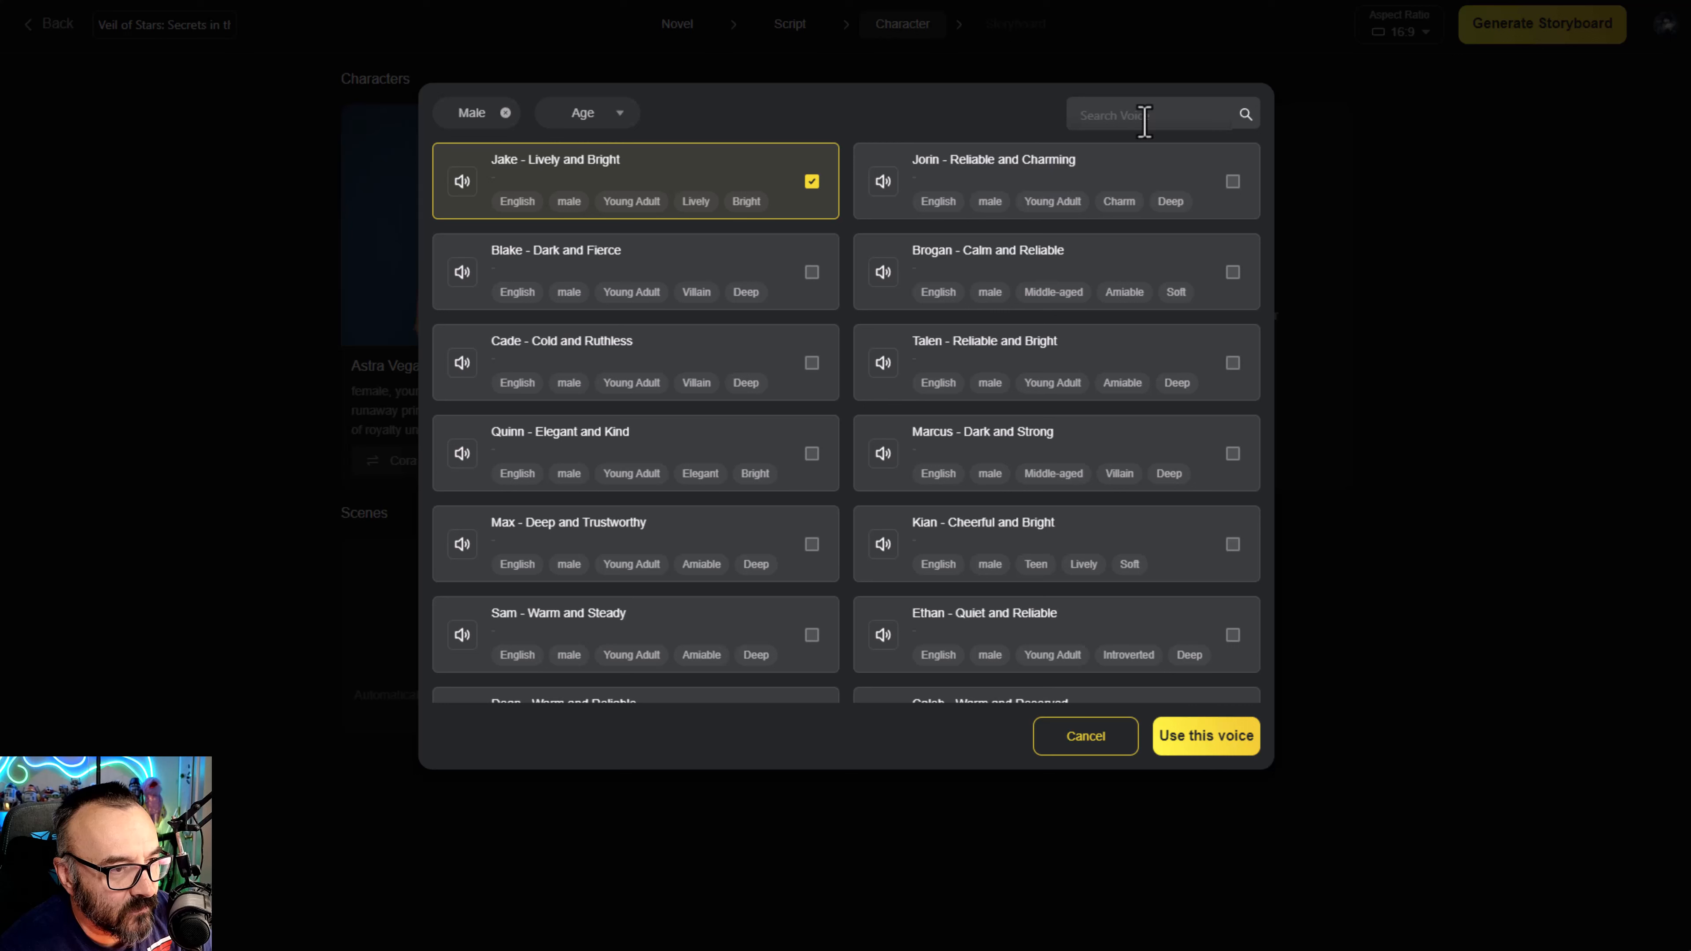
text(c)
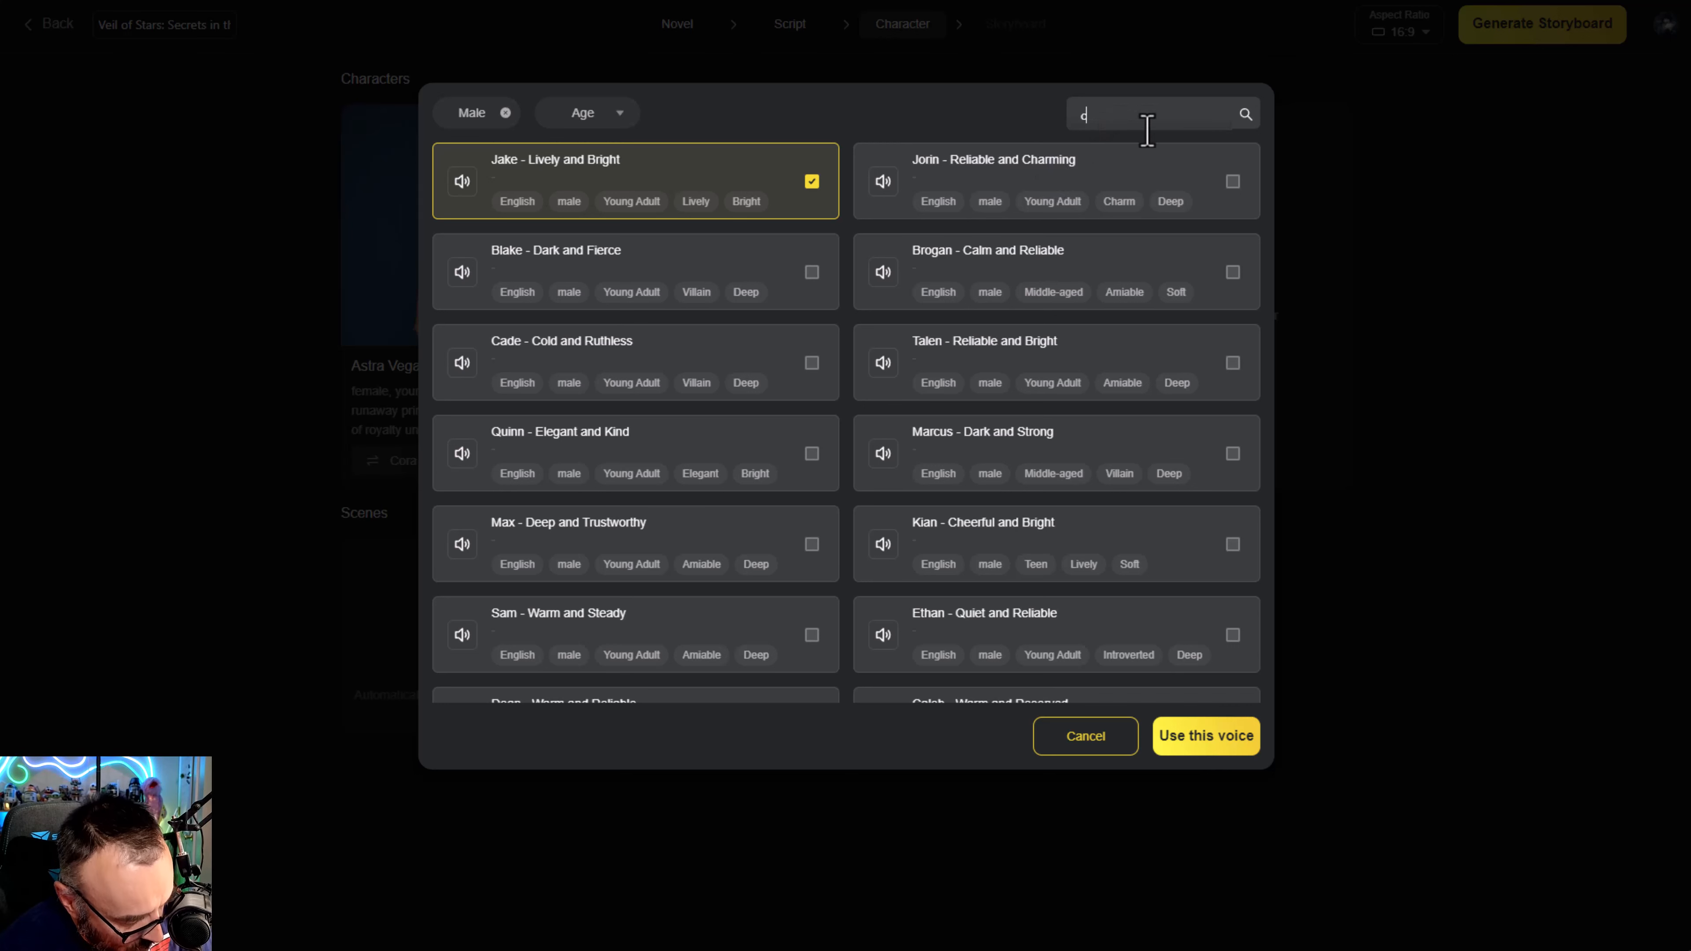
text(reepy)
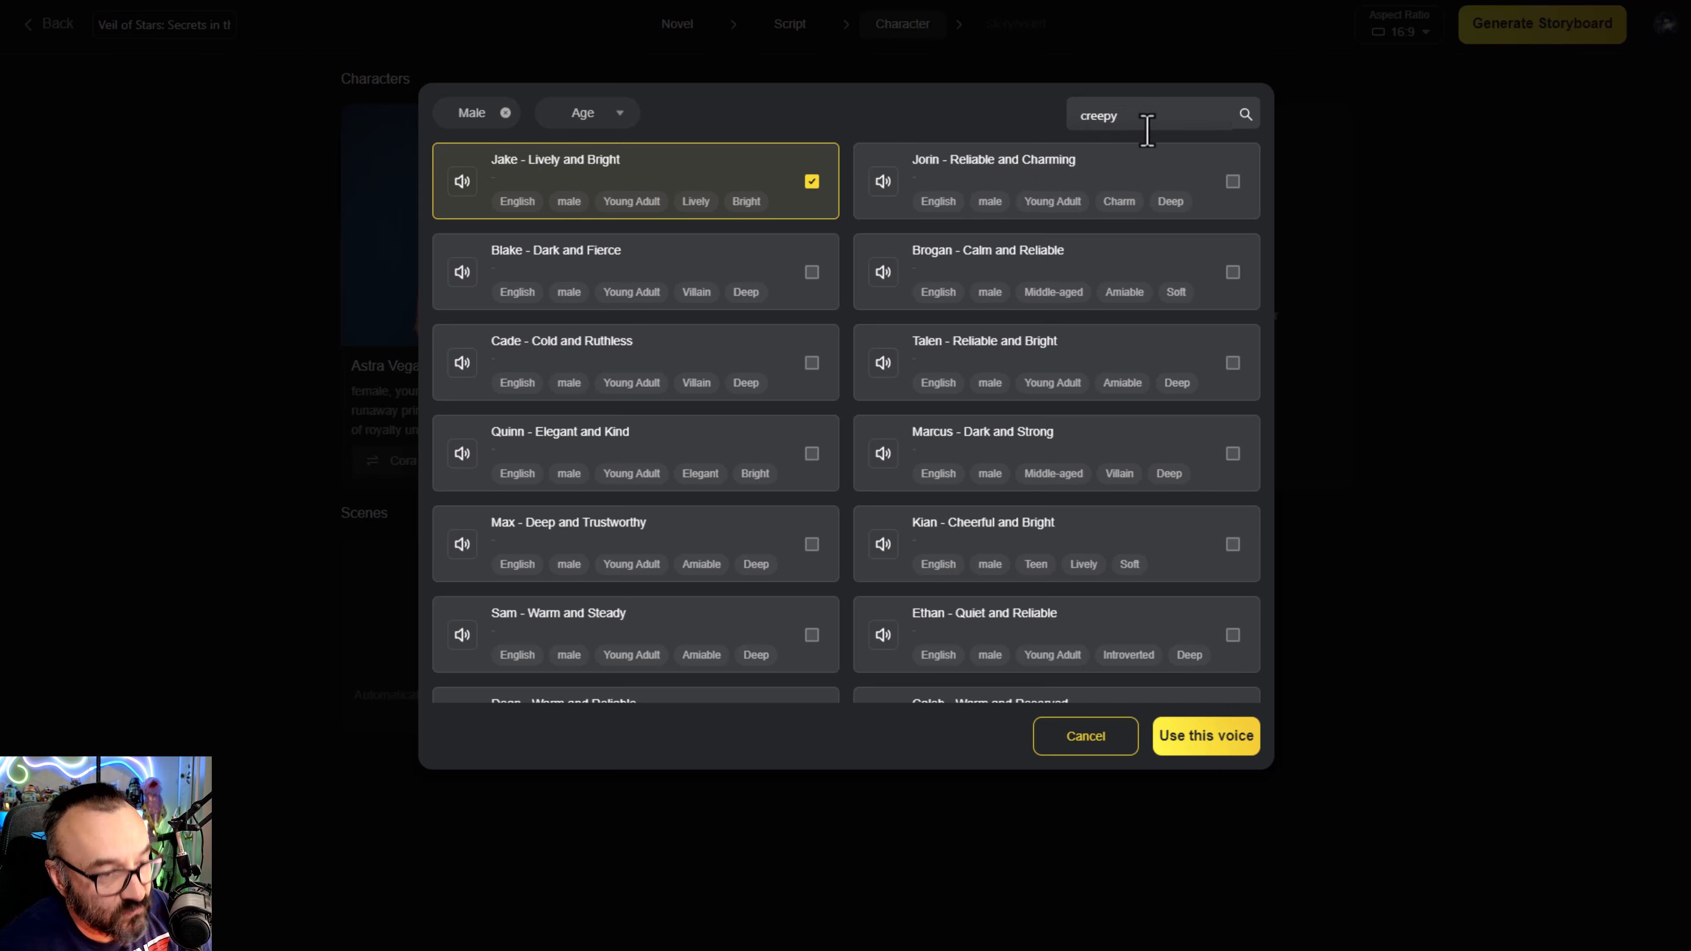
click(1226, 100)
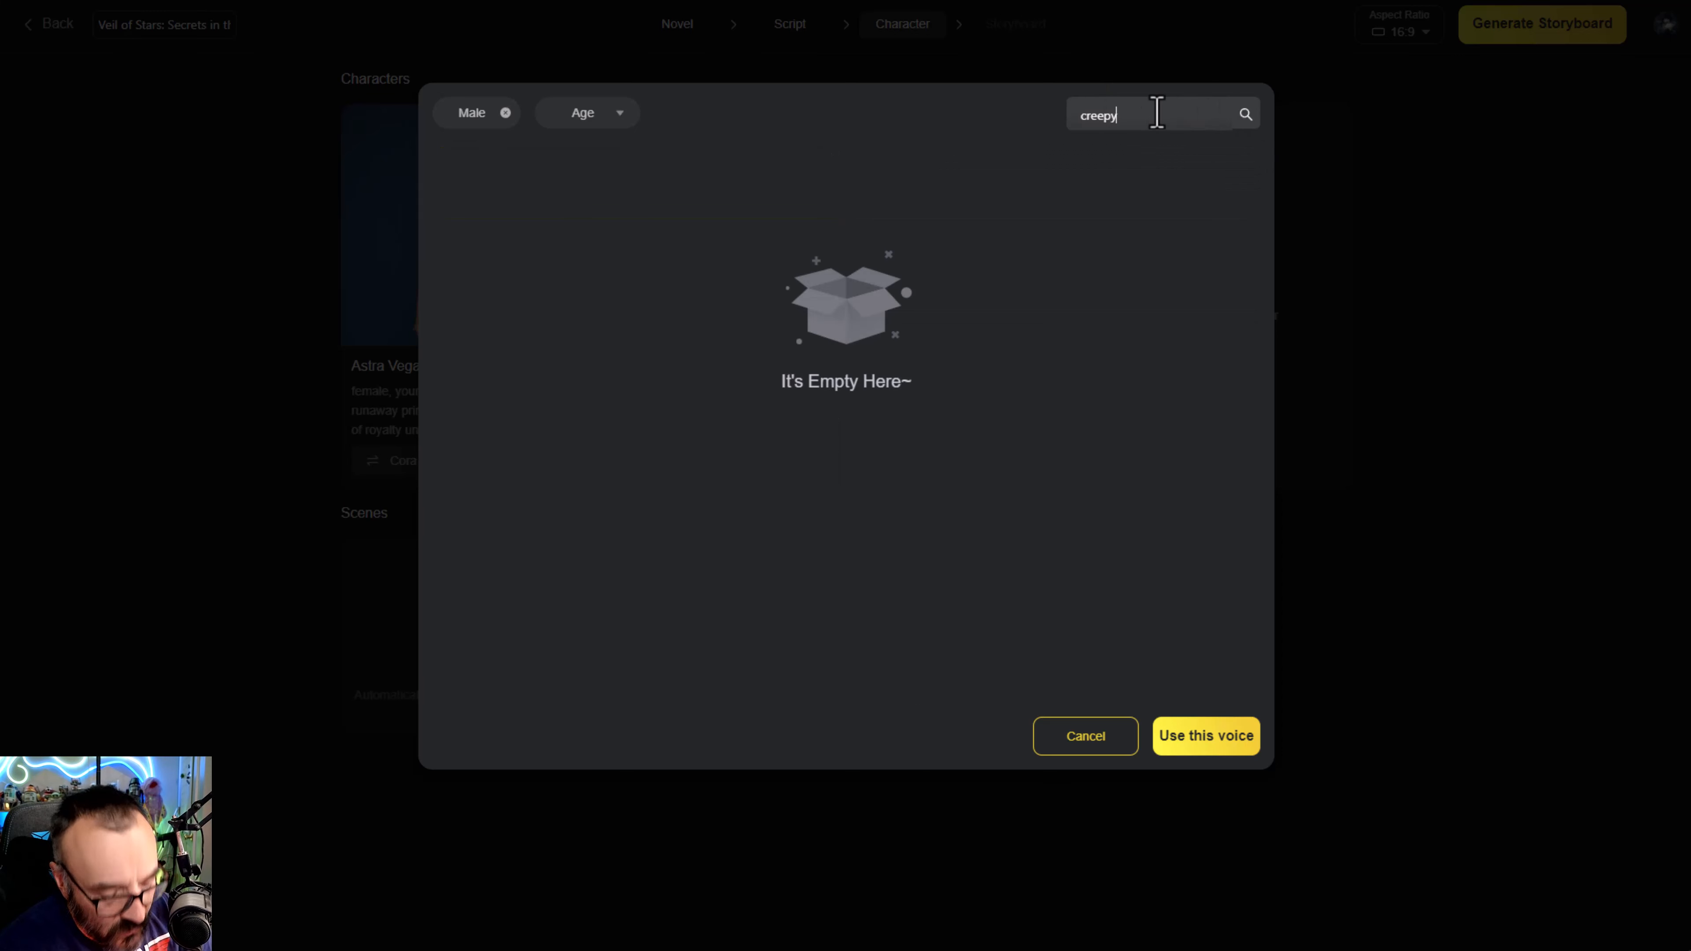
key(BackSpace)
key(BackSpace)
key(BackSpace)
key(BackSpace)
key(BackSpace)
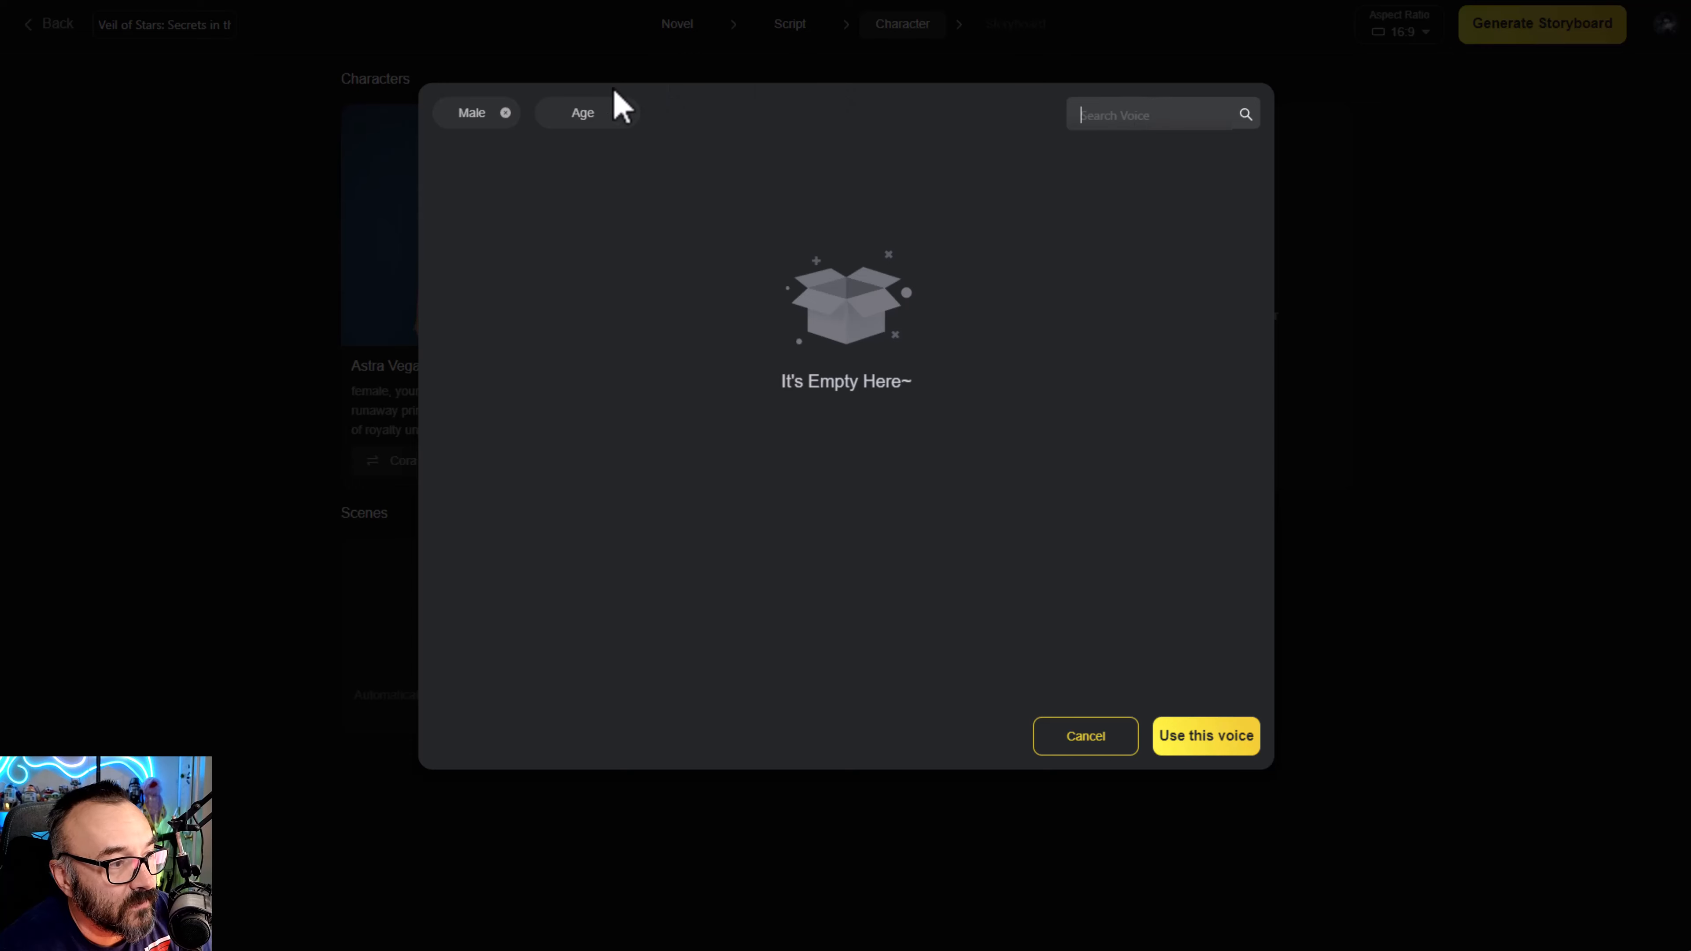
- Filter the male voices to Elderly and assign "Ralph - Mean and Sharp" to the Cloaked Figure
click(626, 114)
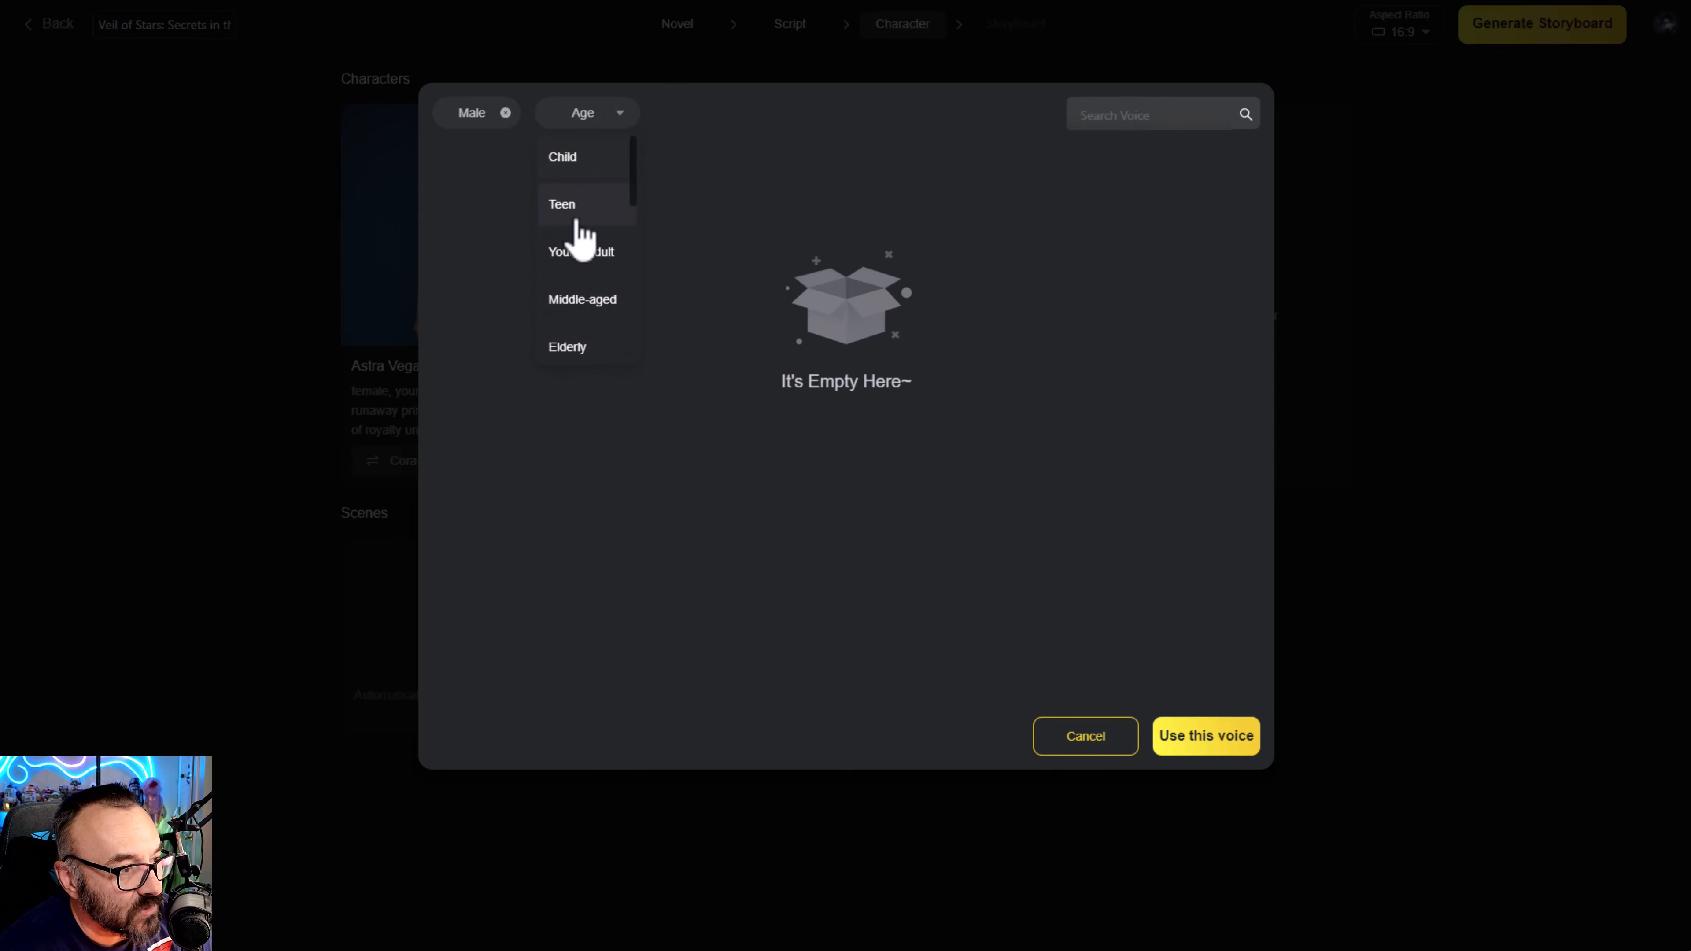
click(589, 350)
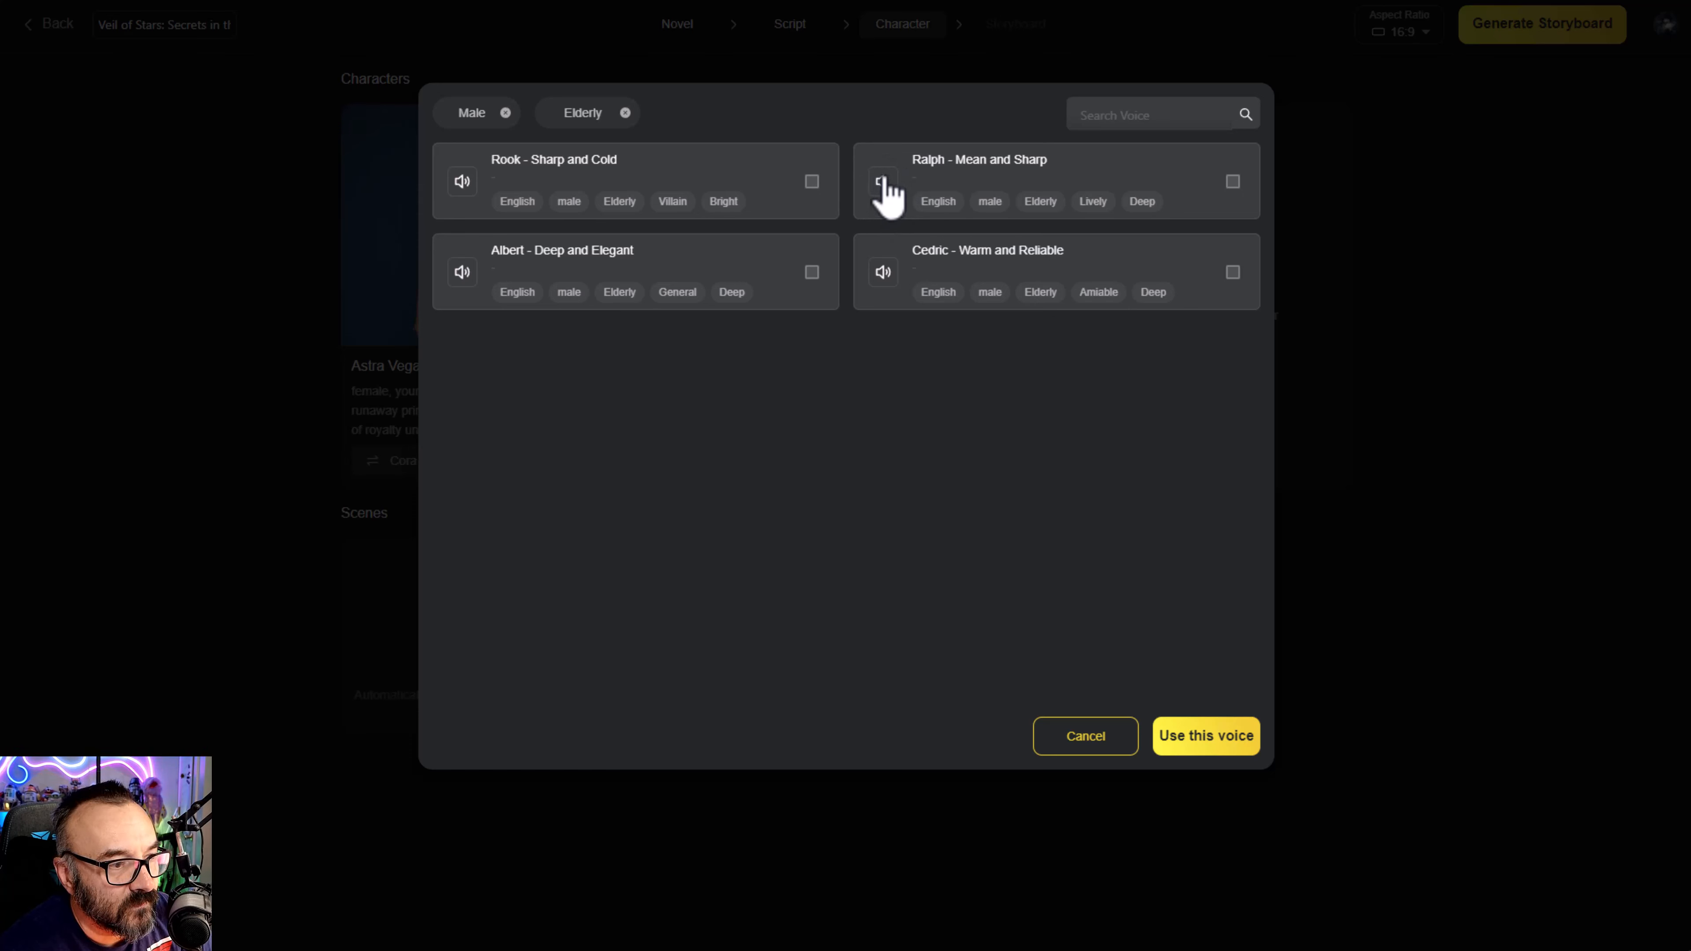
click(1232, 181)
click(1191, 740)
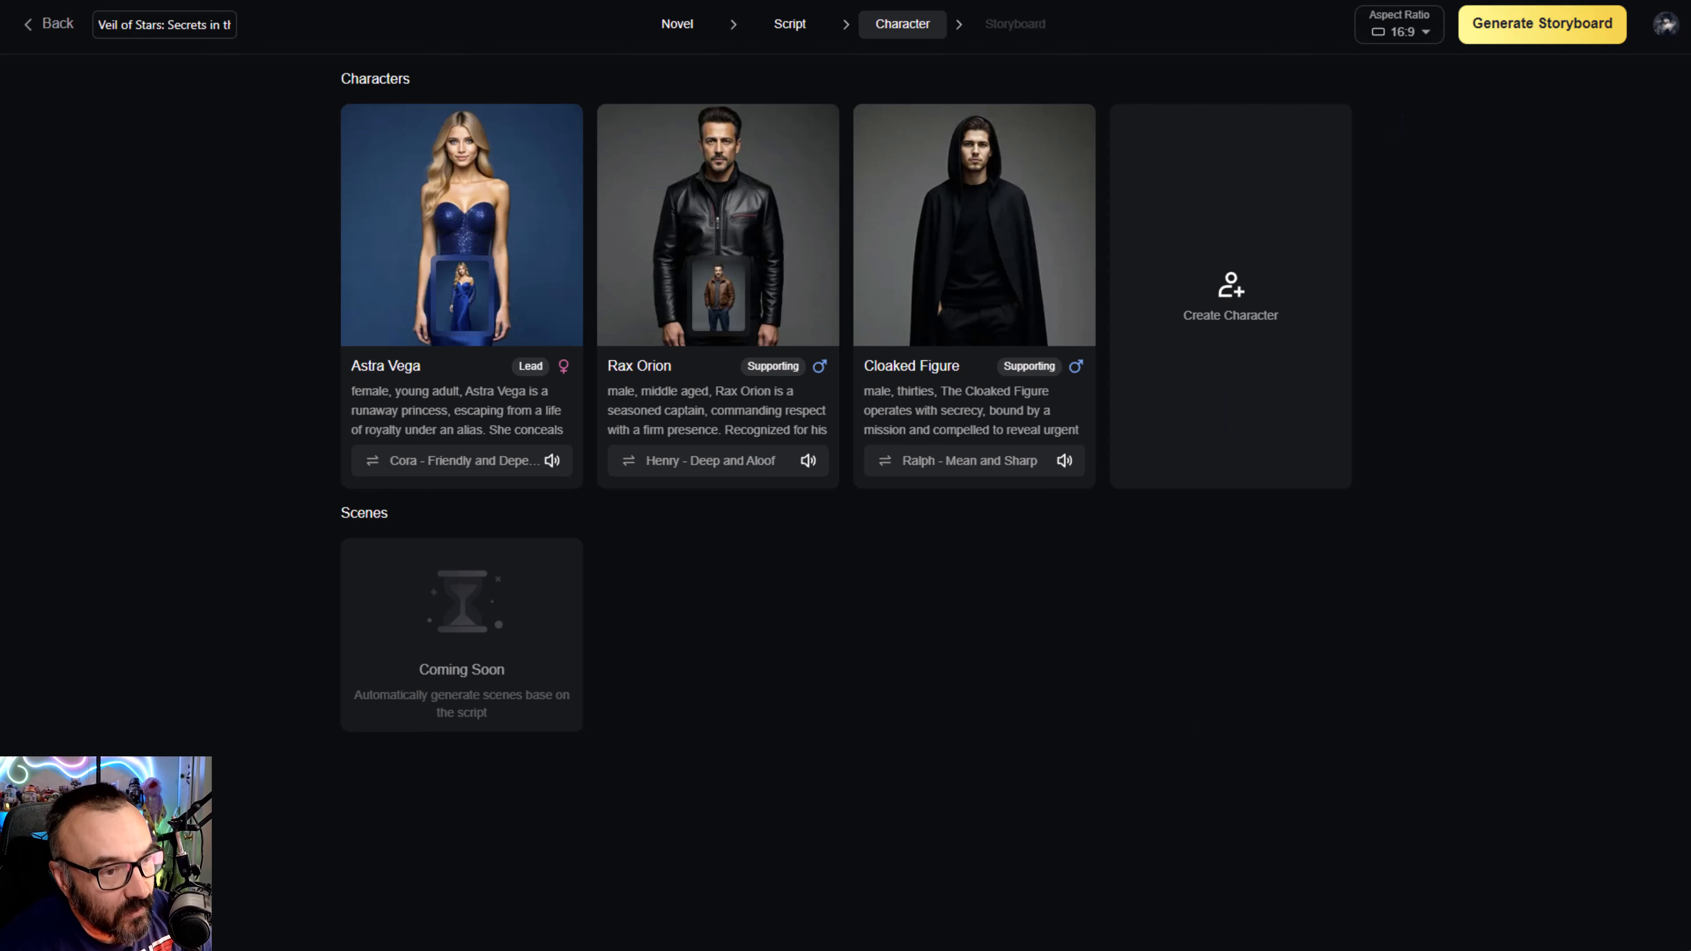
- Generate the storyboard and review the first four shots of Scene 1 in the shot editor, ending on Shot 1
click(1539, 41)
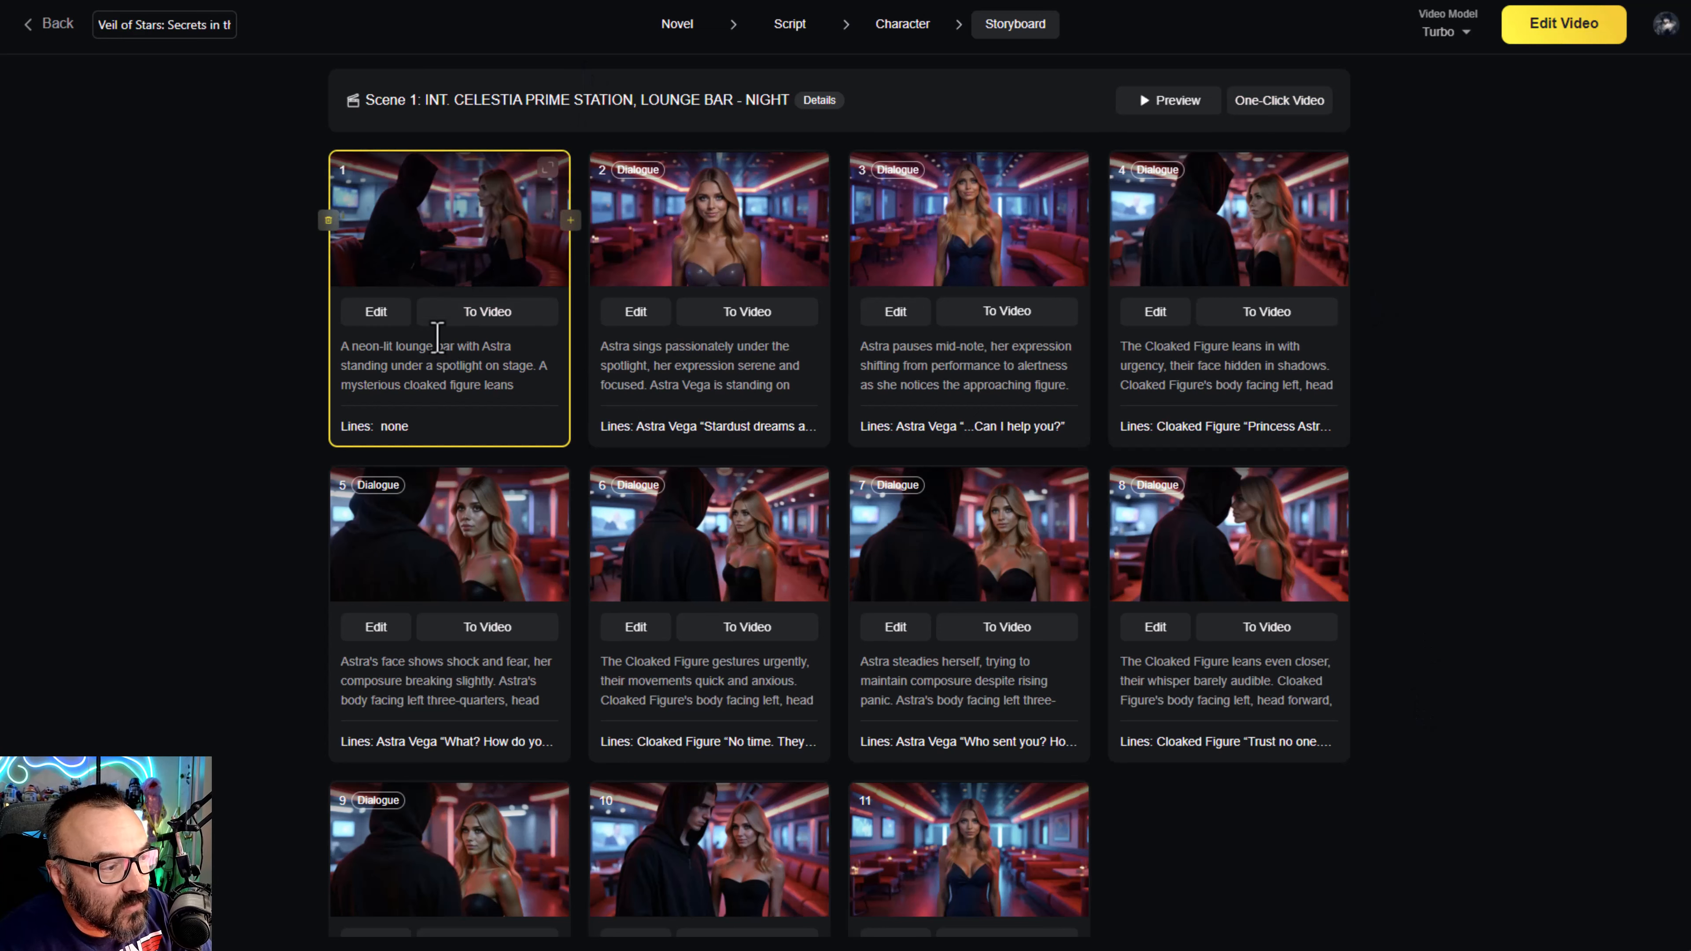
click(370, 318)
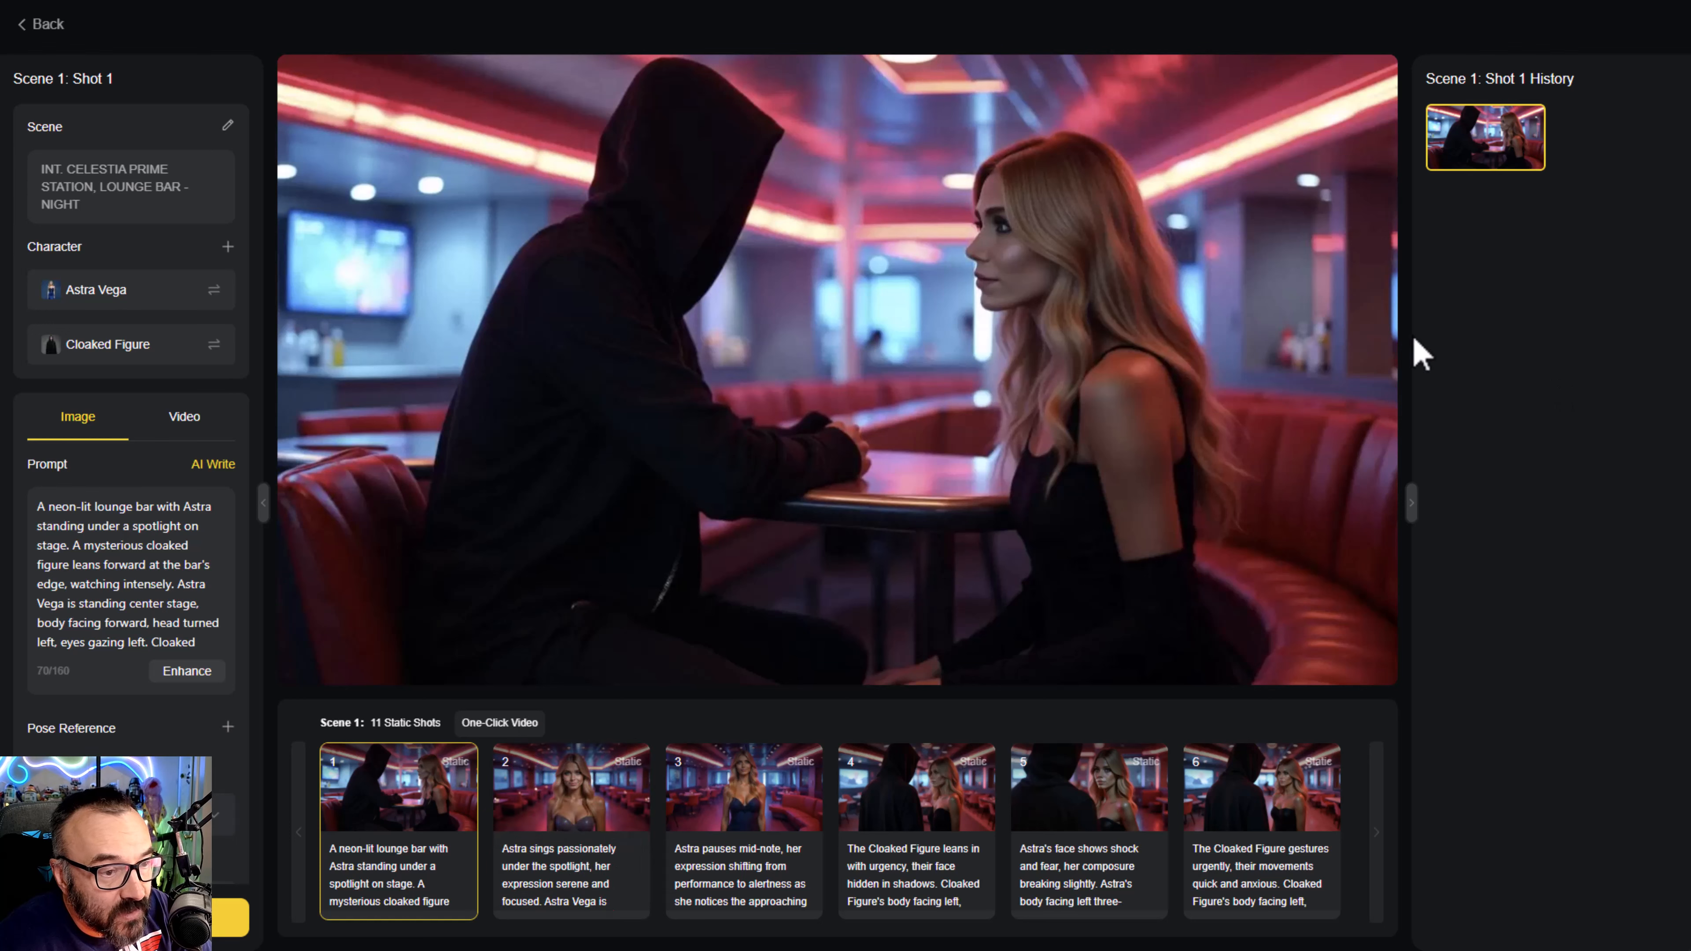
click(606, 807)
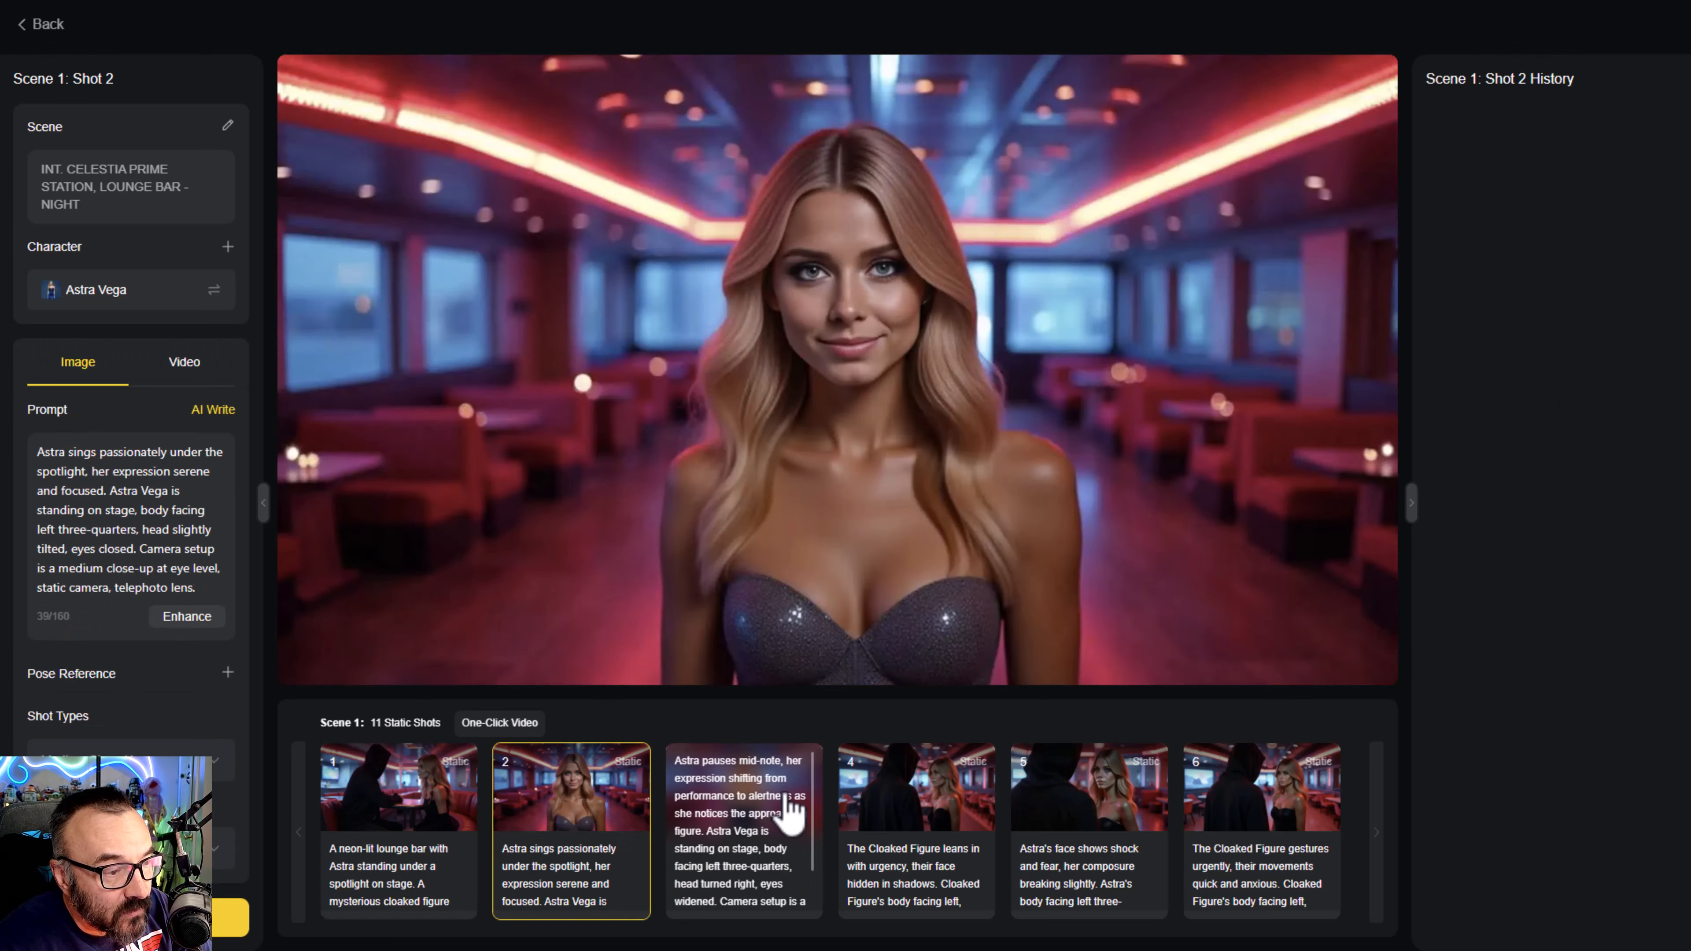
click(800, 808)
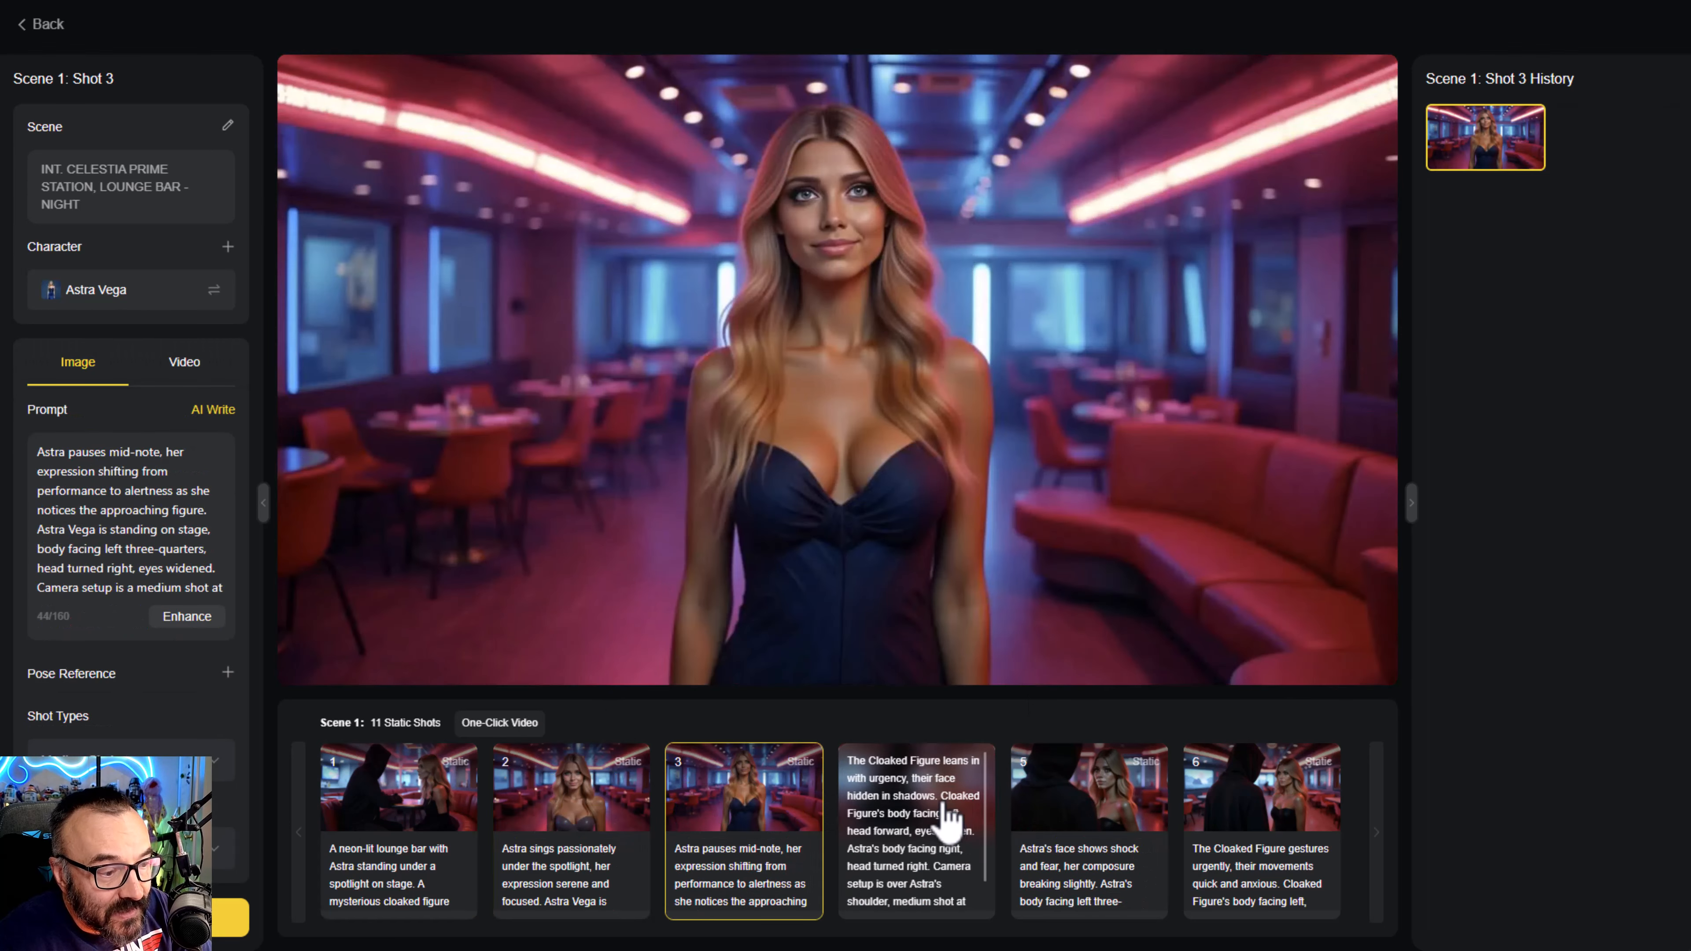
click(949, 817)
click(399, 807)
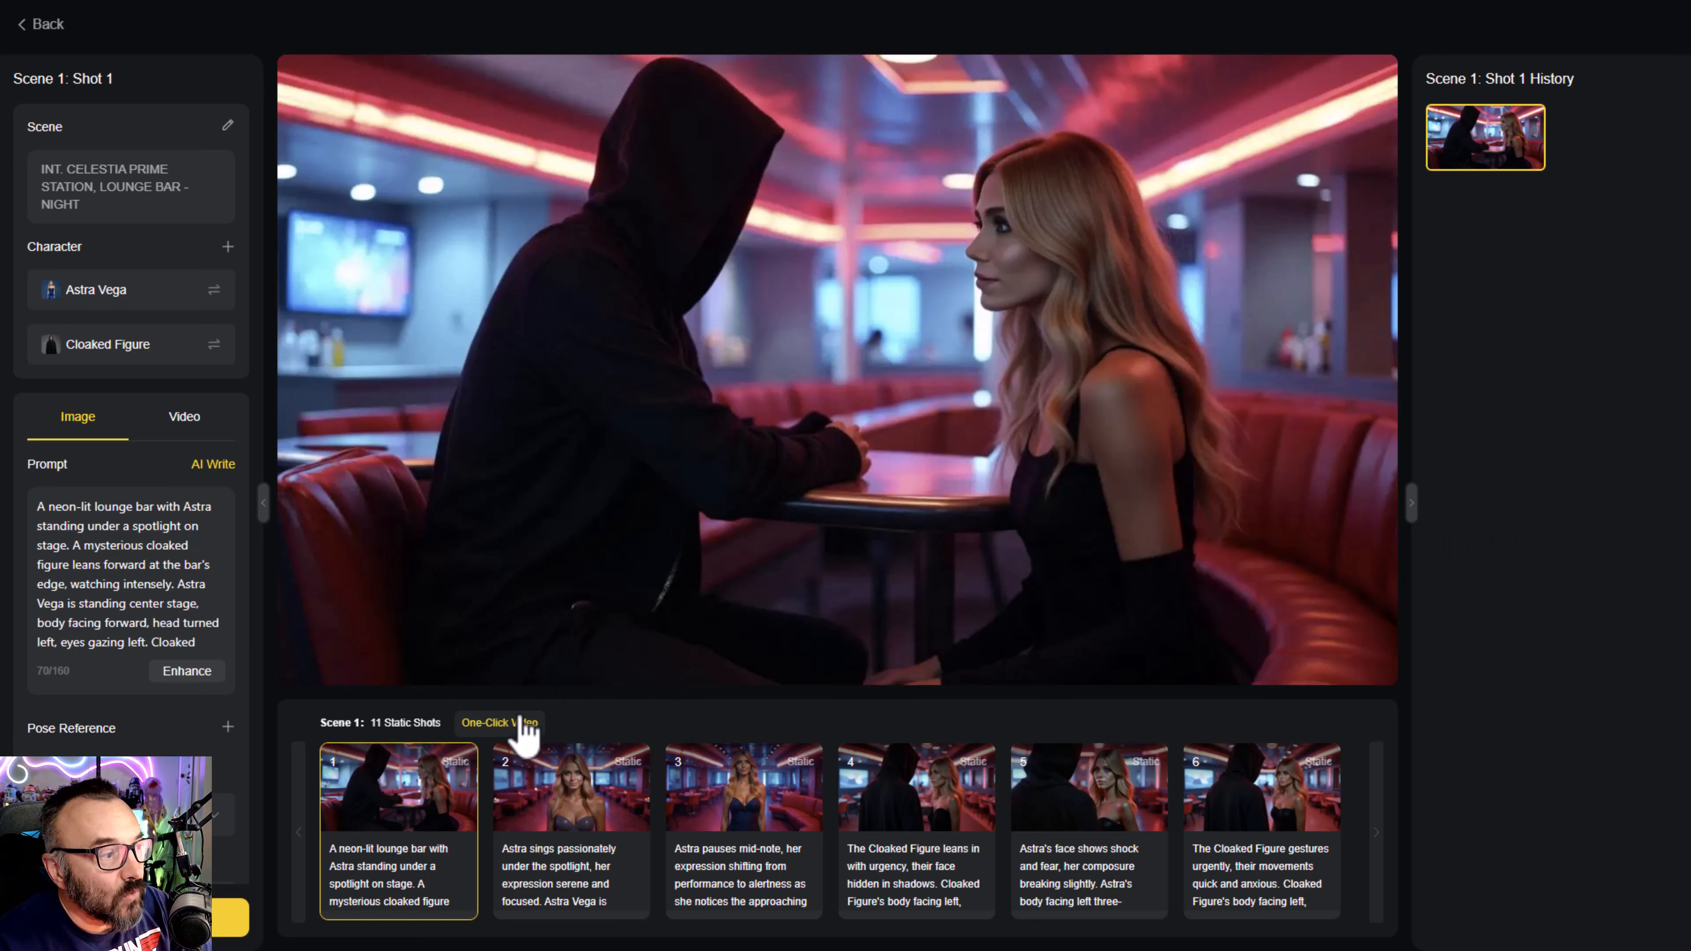
- Return to the storyboard and convert Shot 1 of Scene 1 to video
click(41, 24)
click(488, 312)
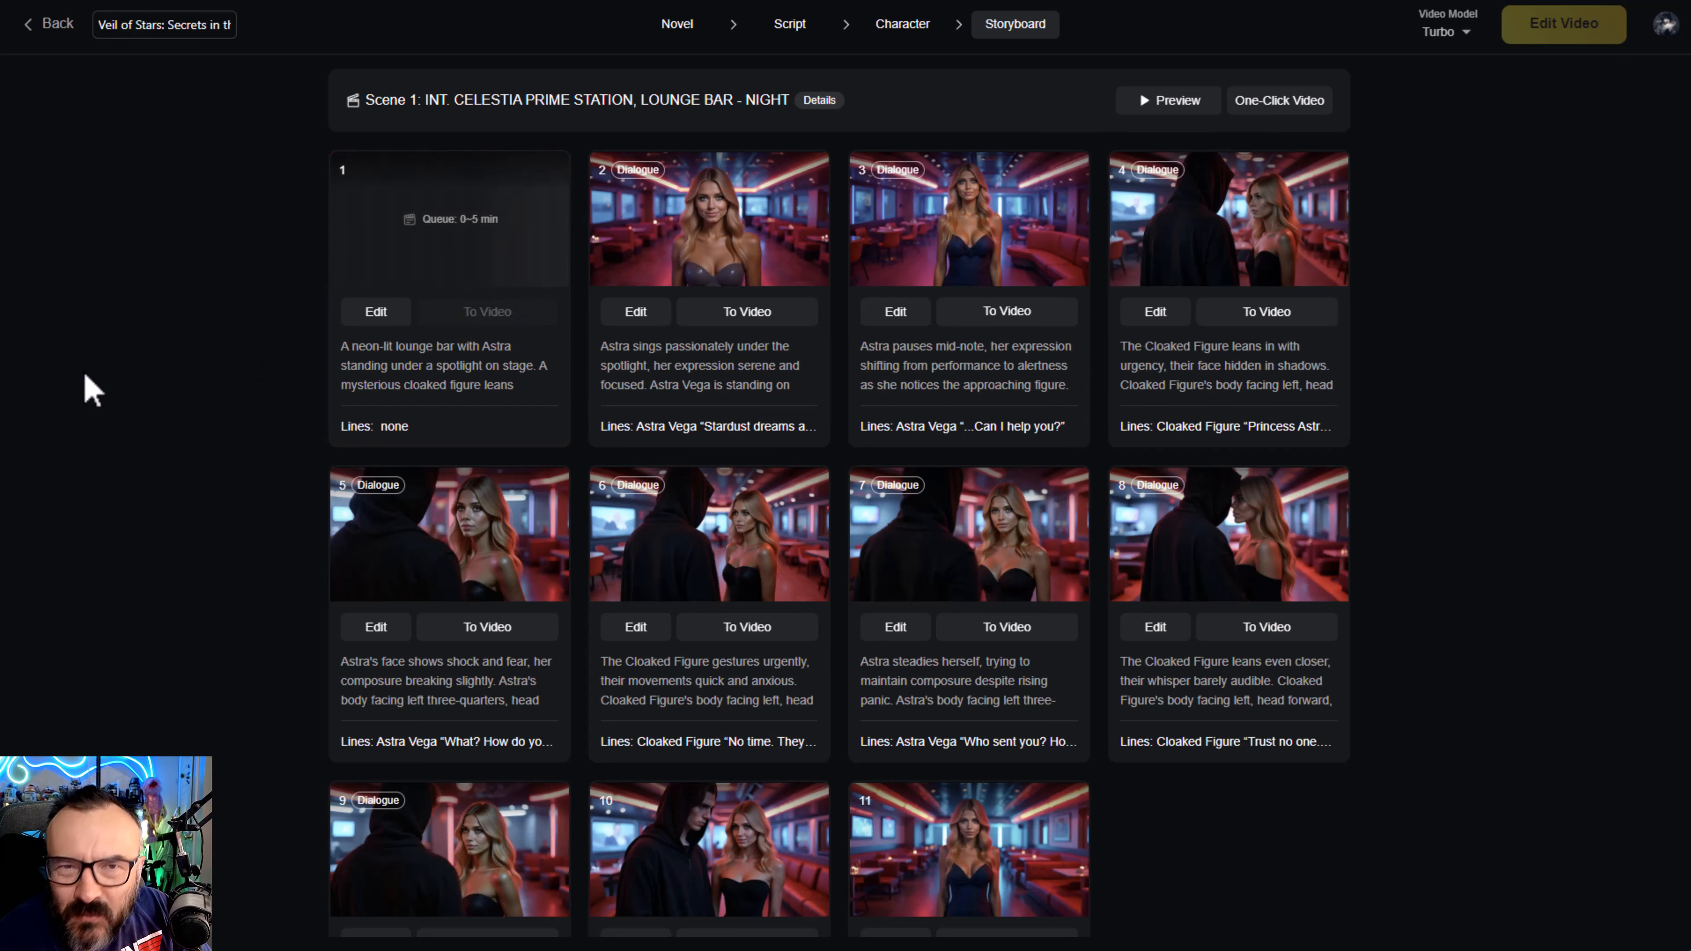
- Open Shot 2 of Scene 1 for editing and set its shot type to Close-Up
click(636, 312)
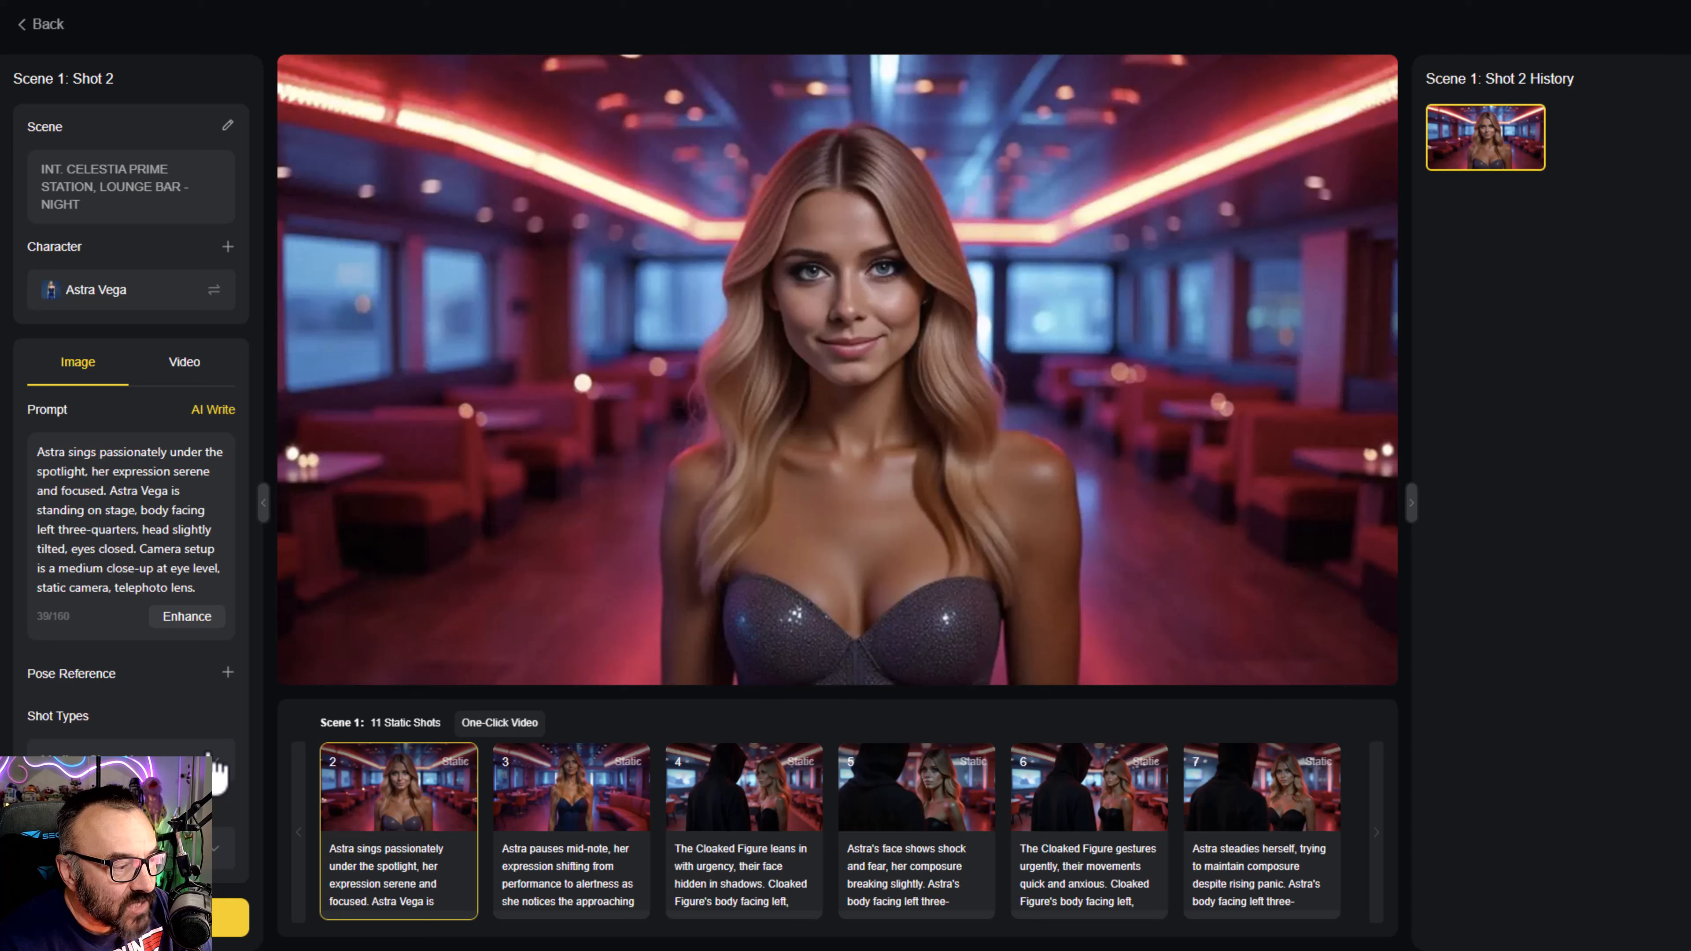
click(217, 765)
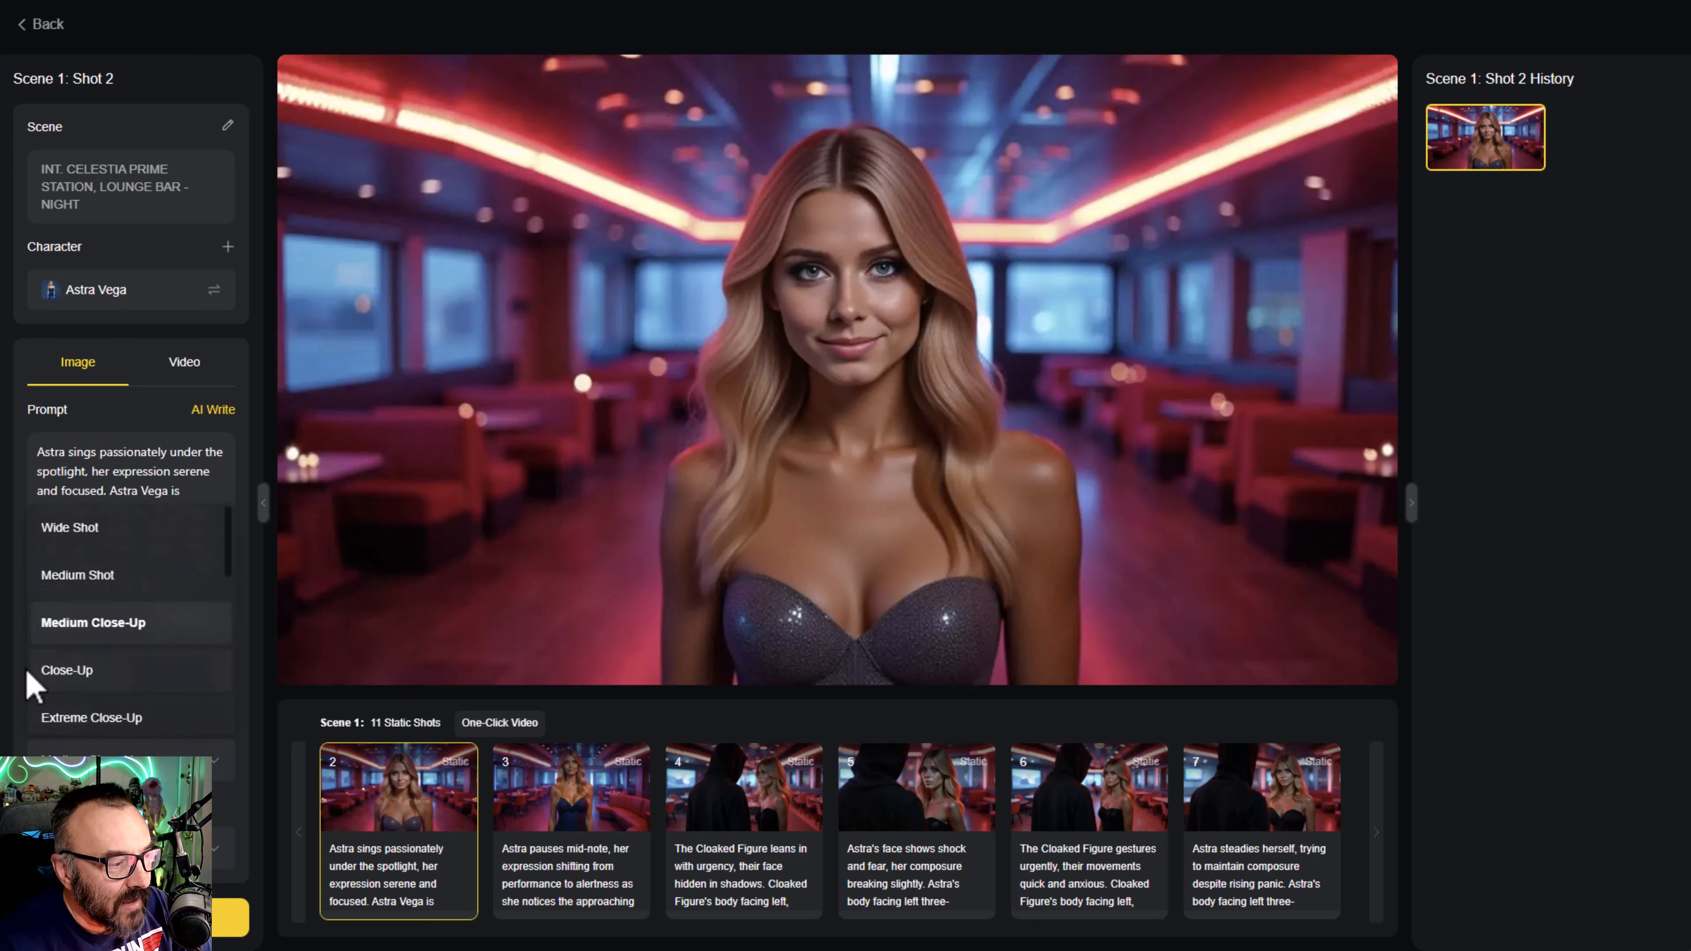
click(98, 686)
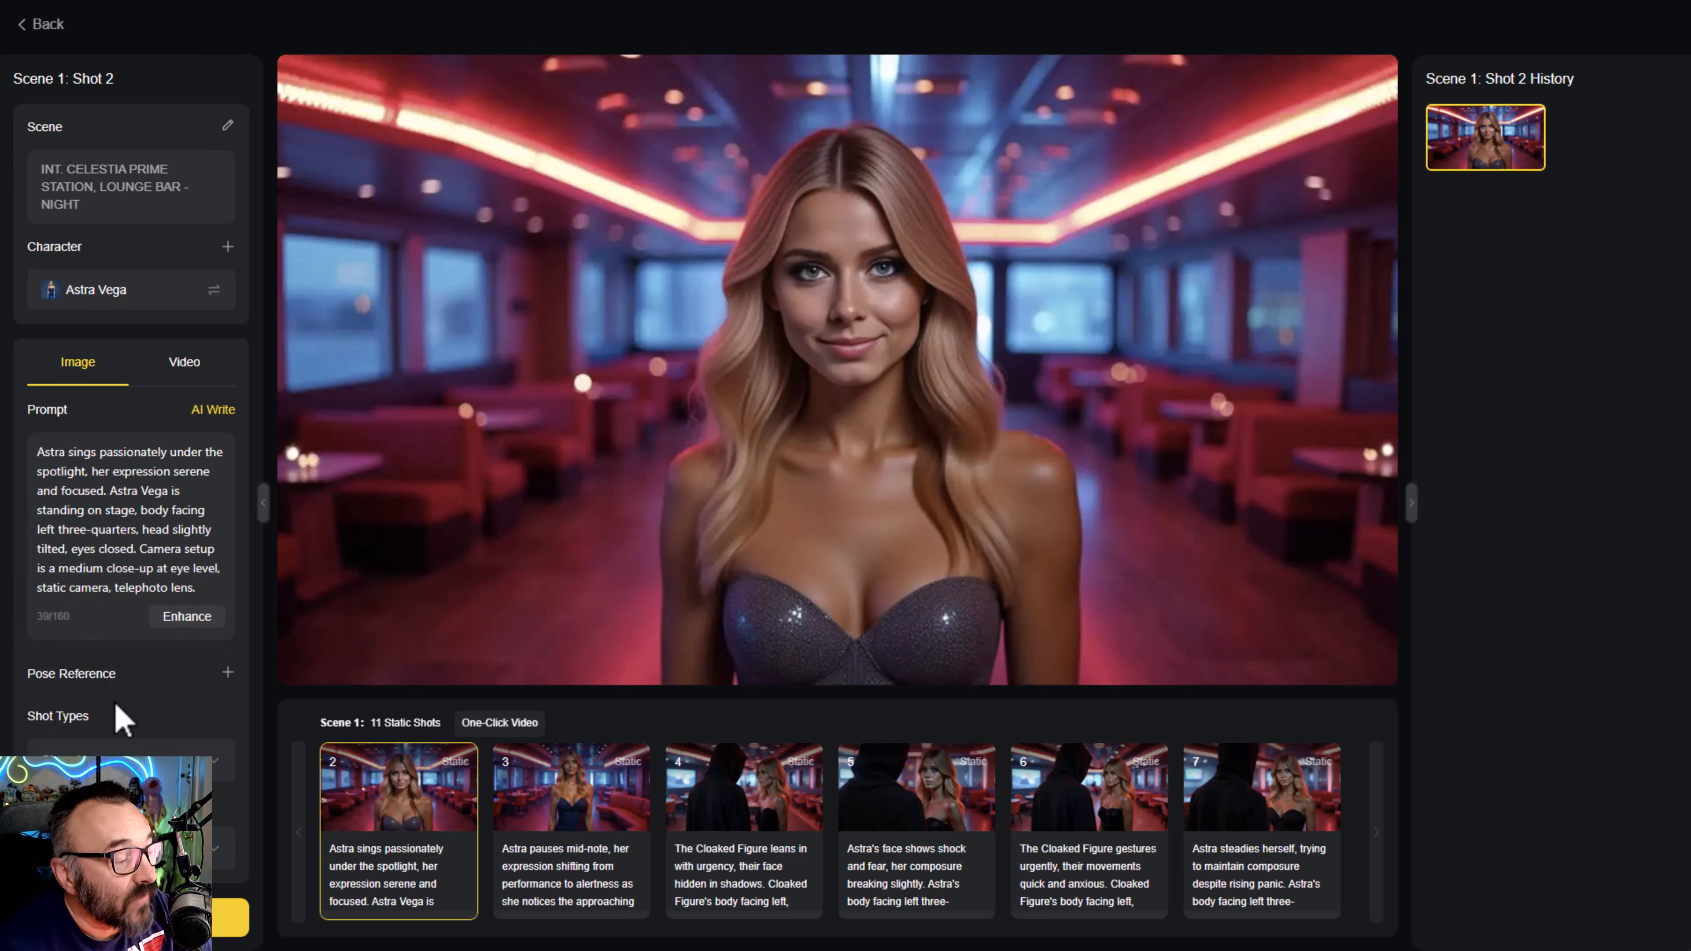
- Set the camera angle of Scene 1's Shot 2 to High Angle
click(153, 848)
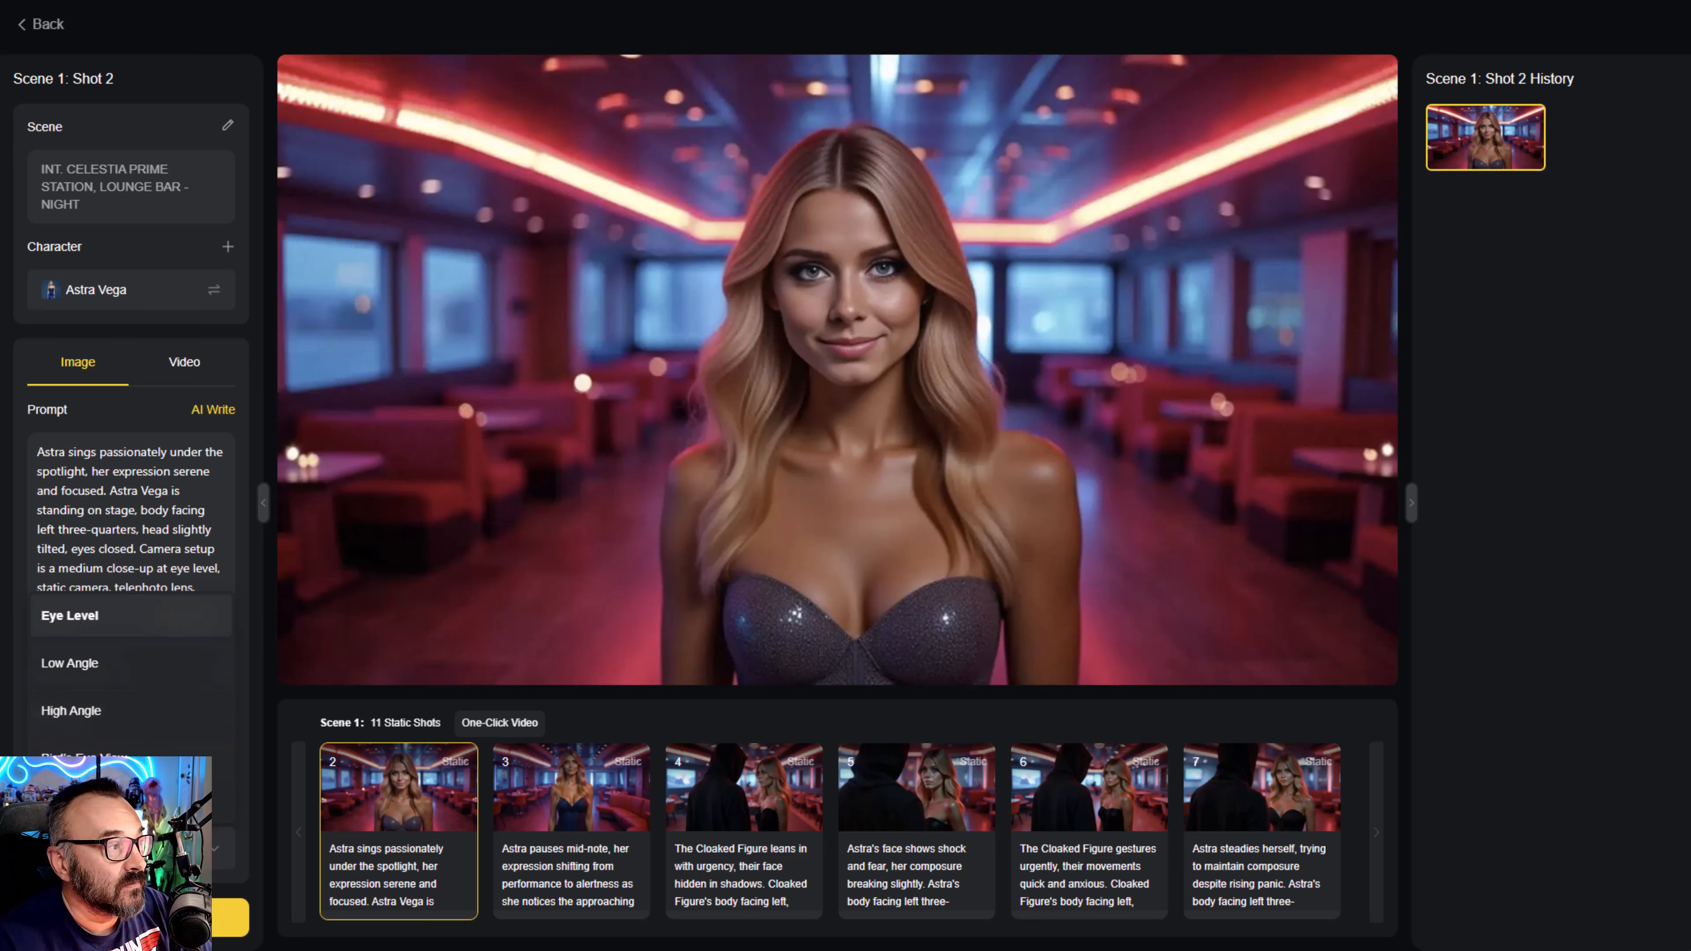
click(74, 848)
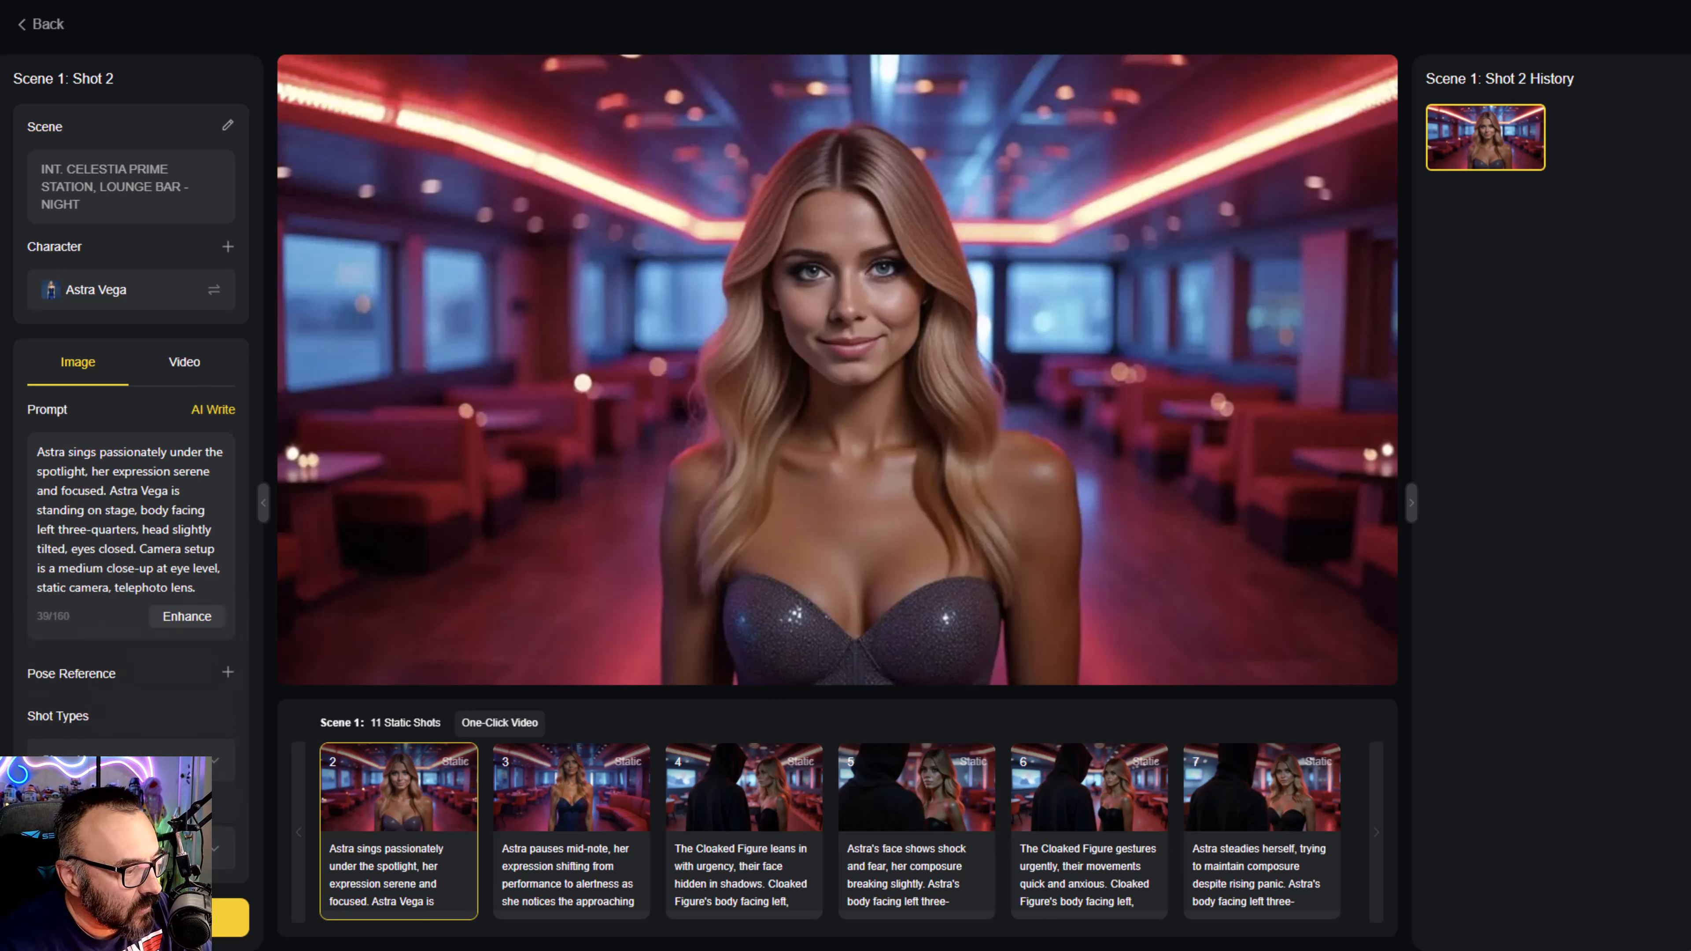
click(119, 848)
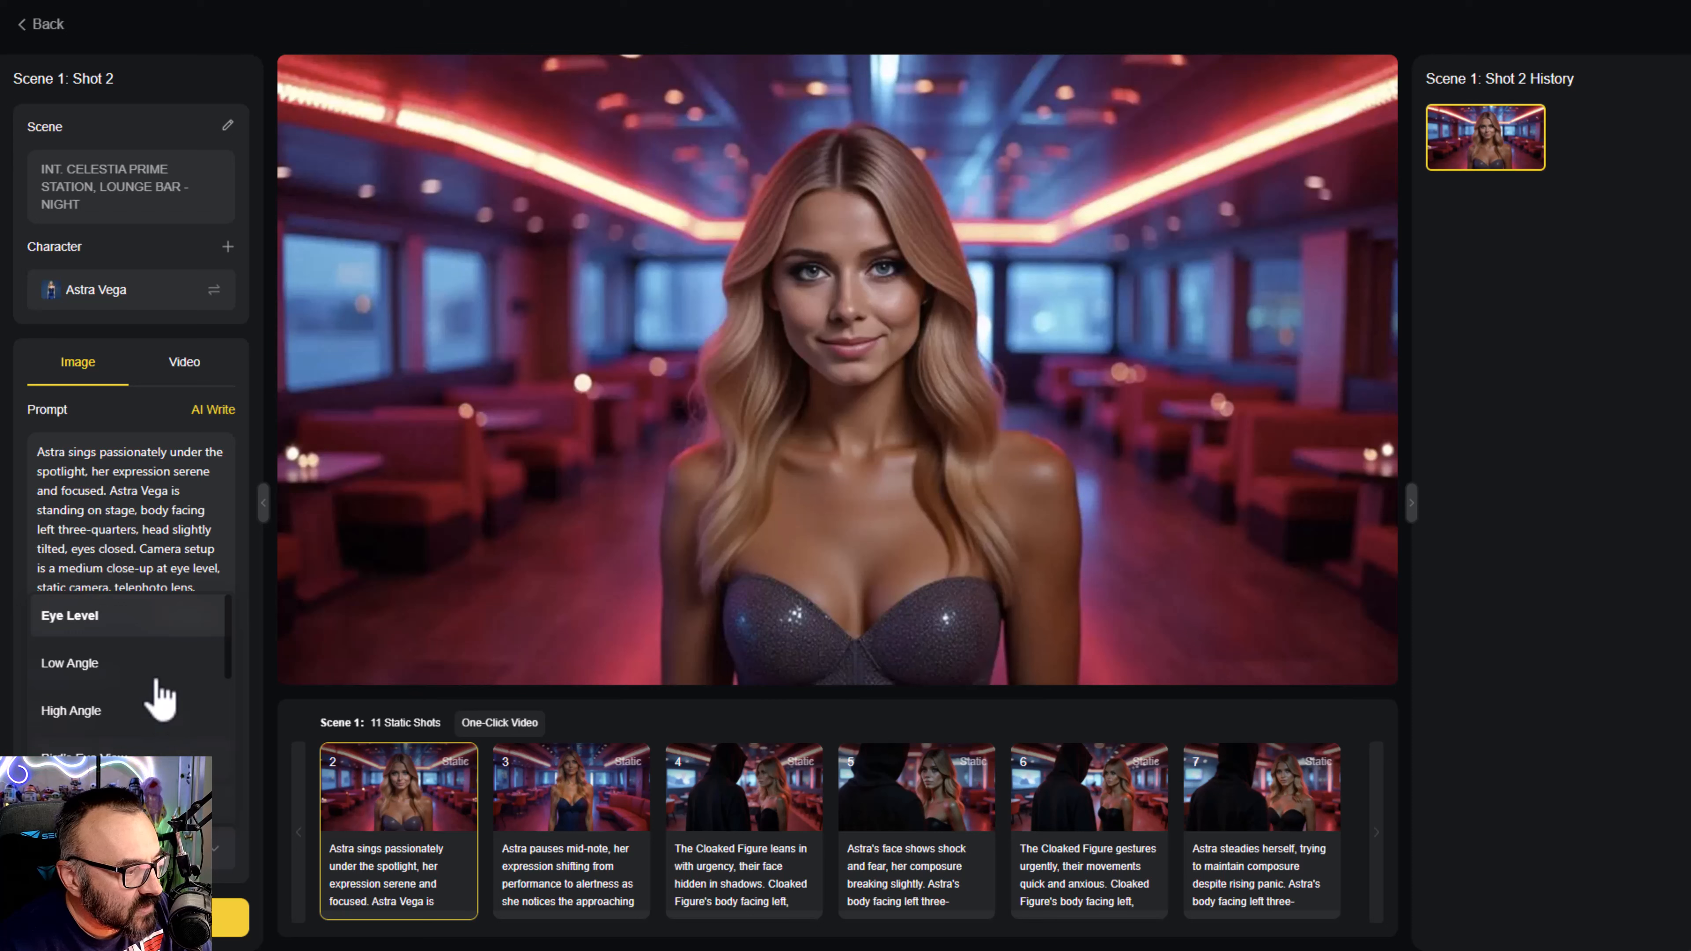
click(120, 721)
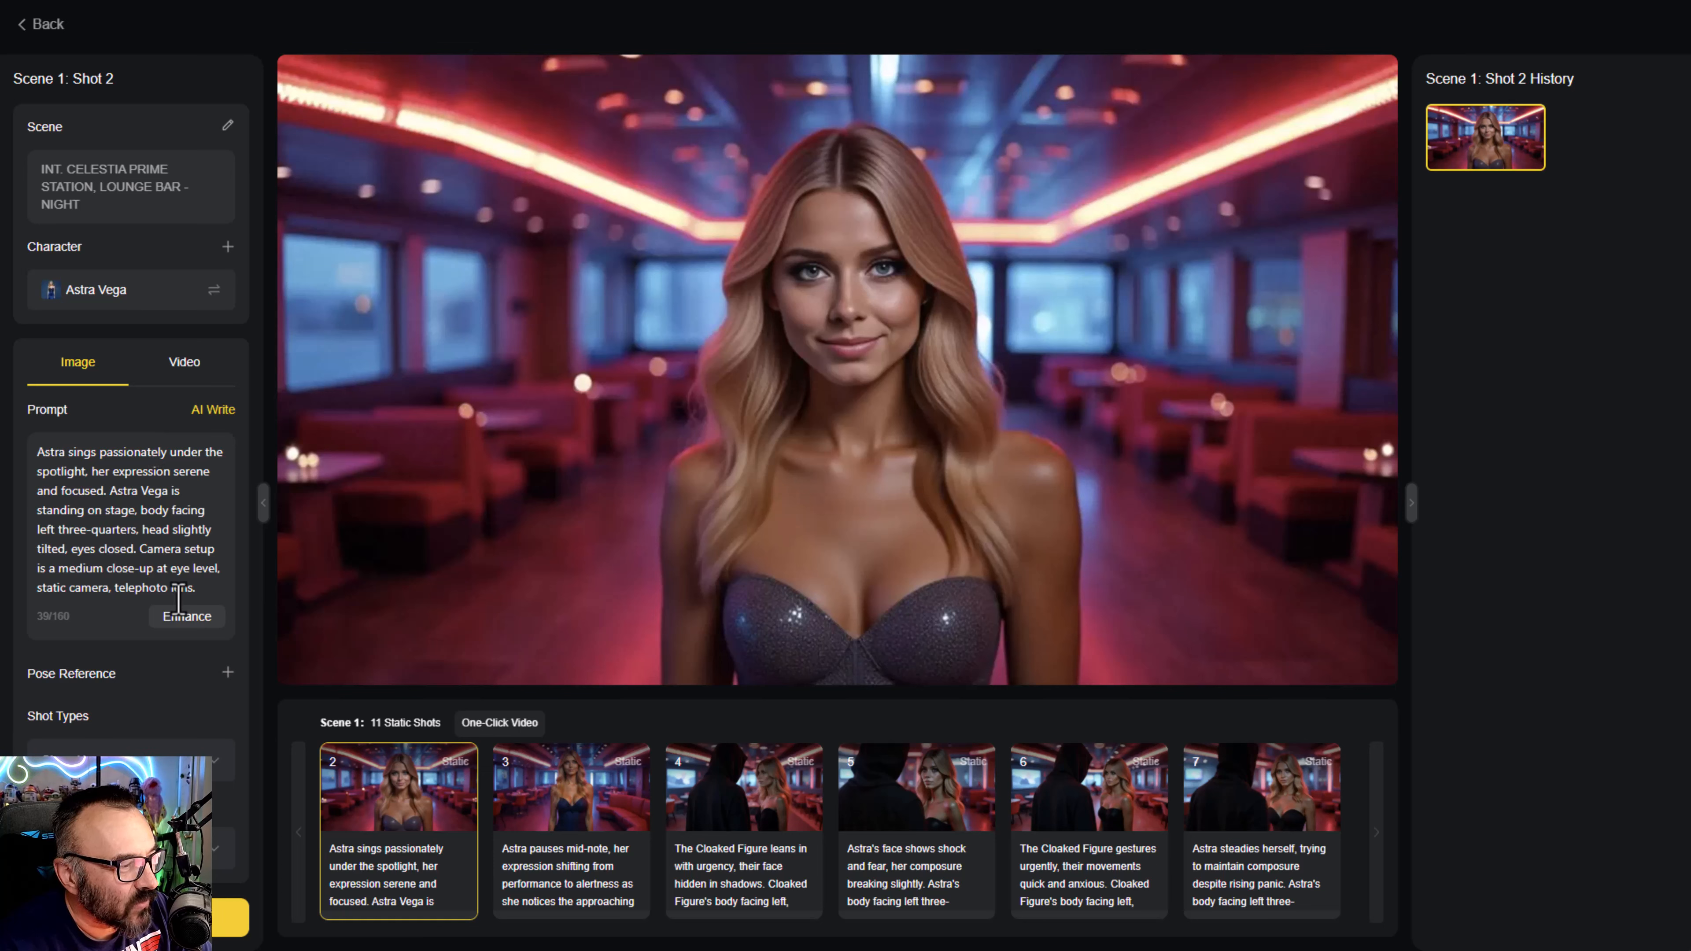
- Enhance the image prompt of Scene 1's Shot 2, regenerate the image, compare both versions and keep the new one
click(196, 617)
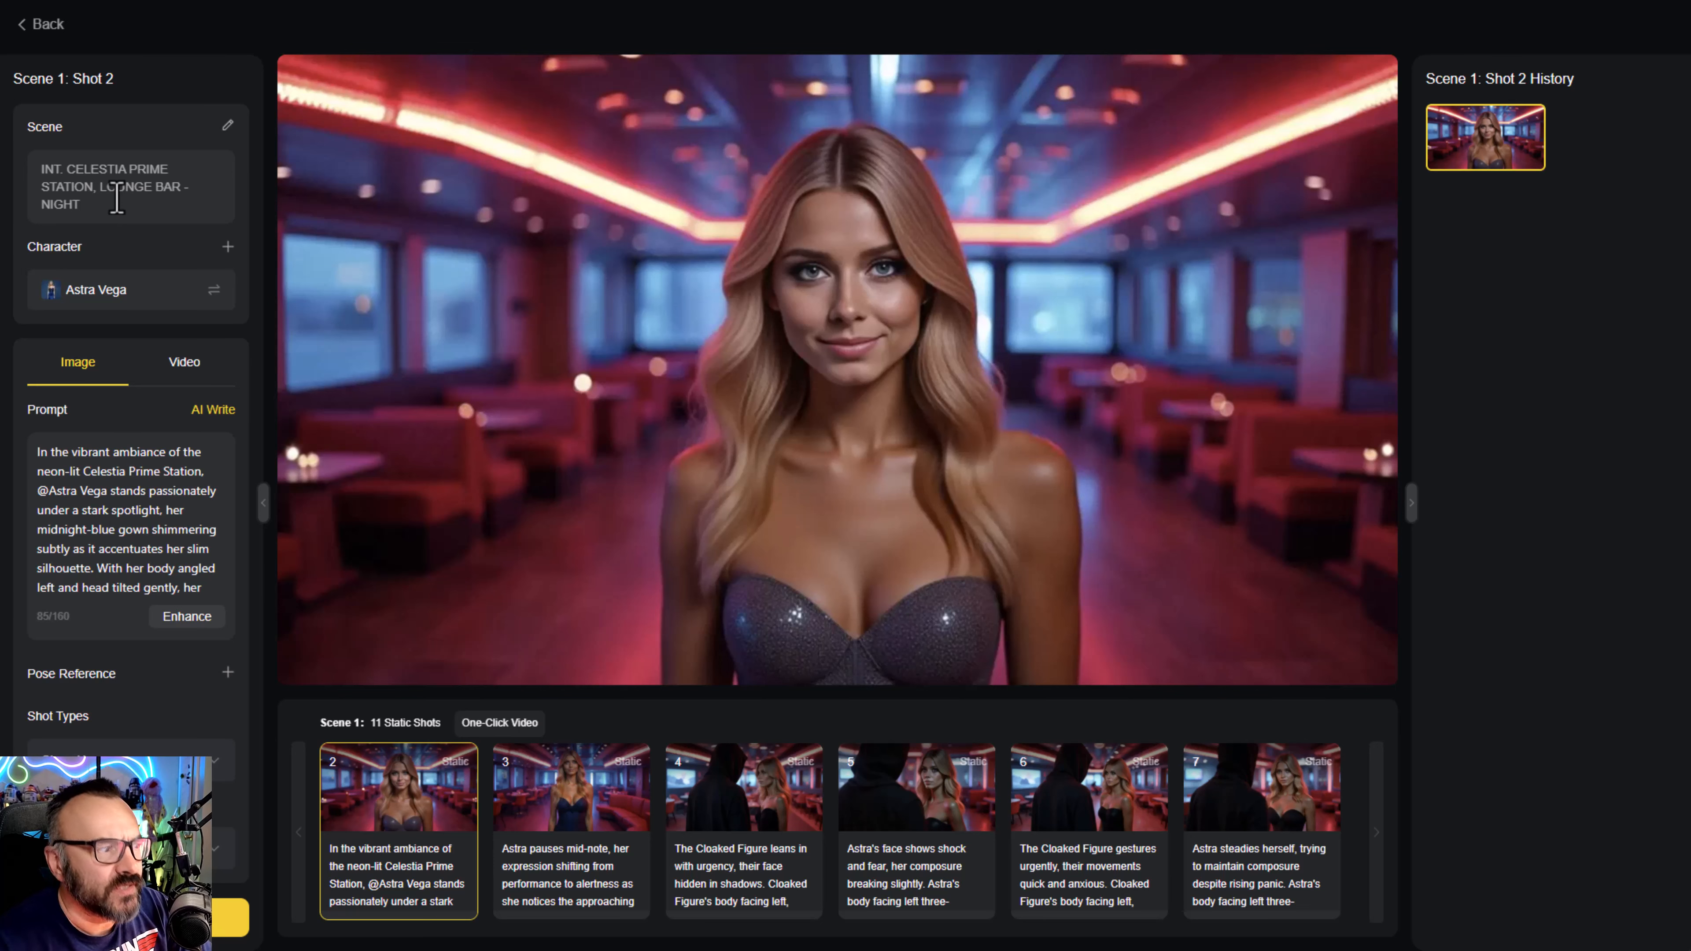
click(230, 917)
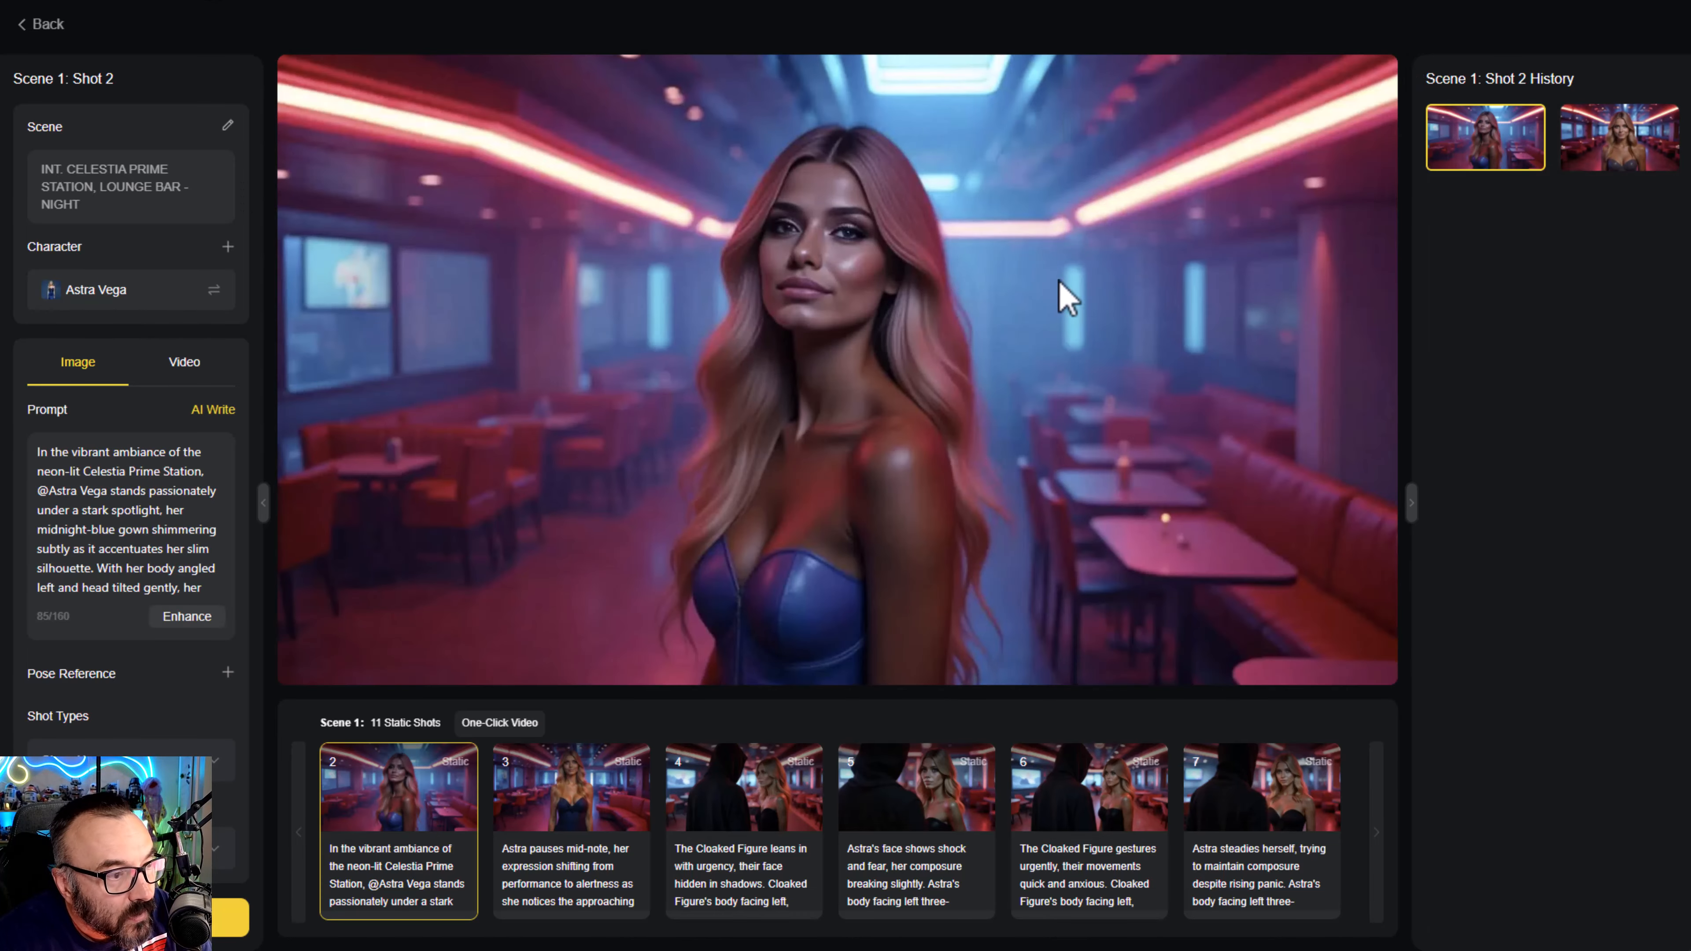
click(1622, 166)
click(1472, 144)
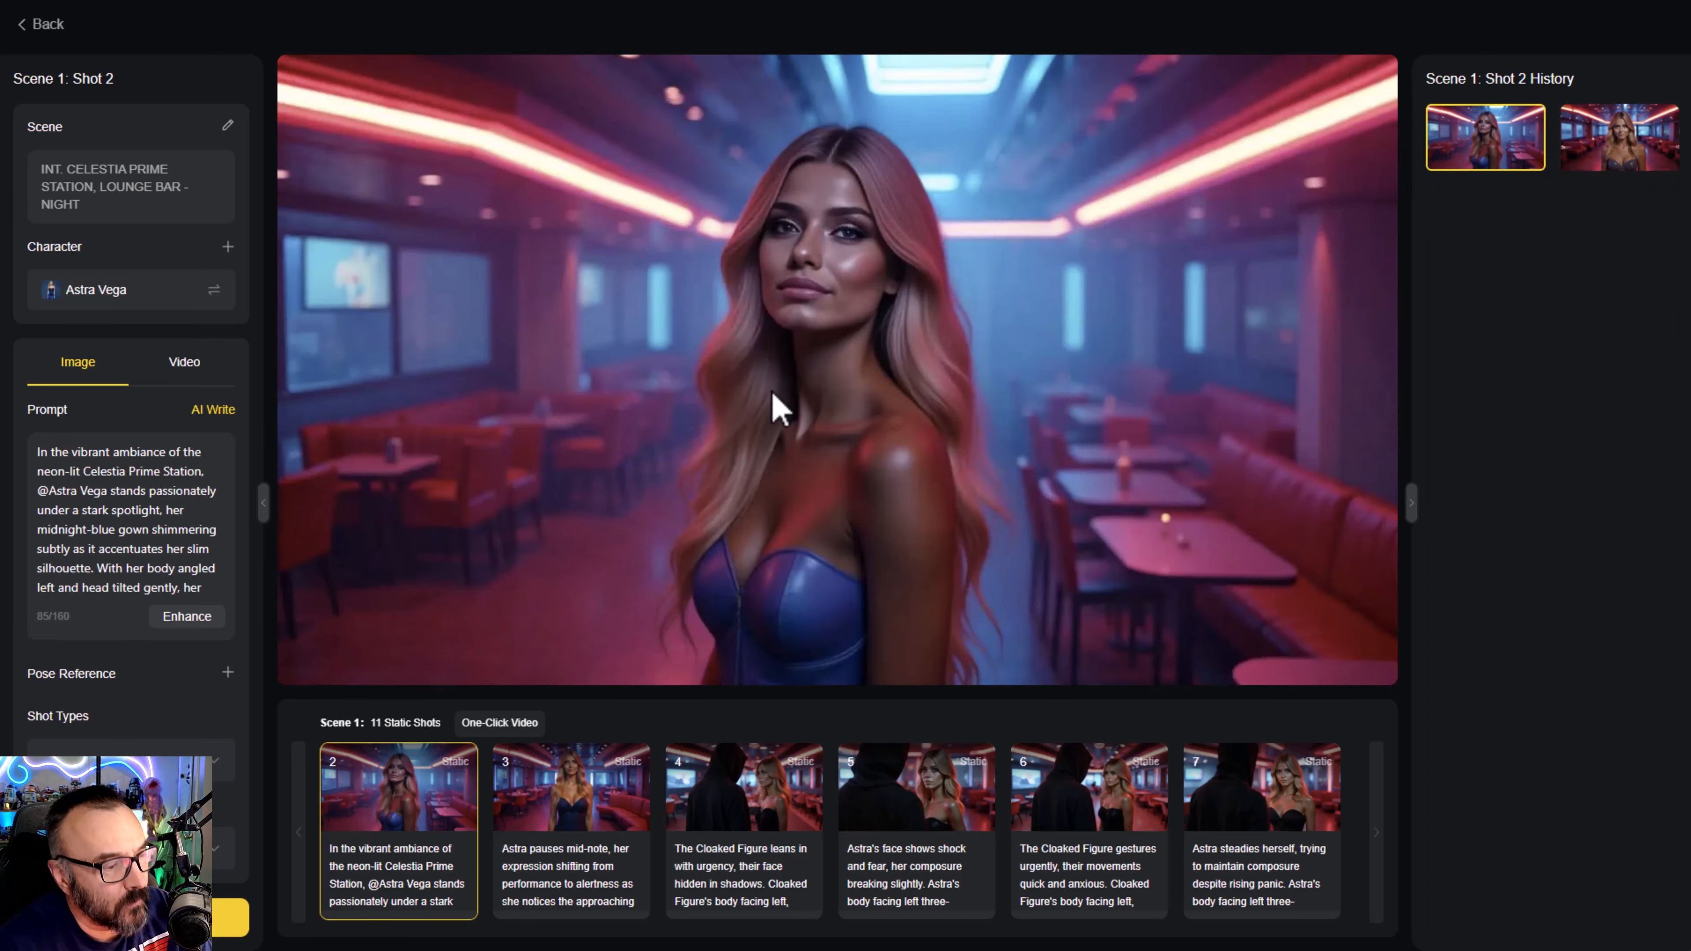
click(44, 24)
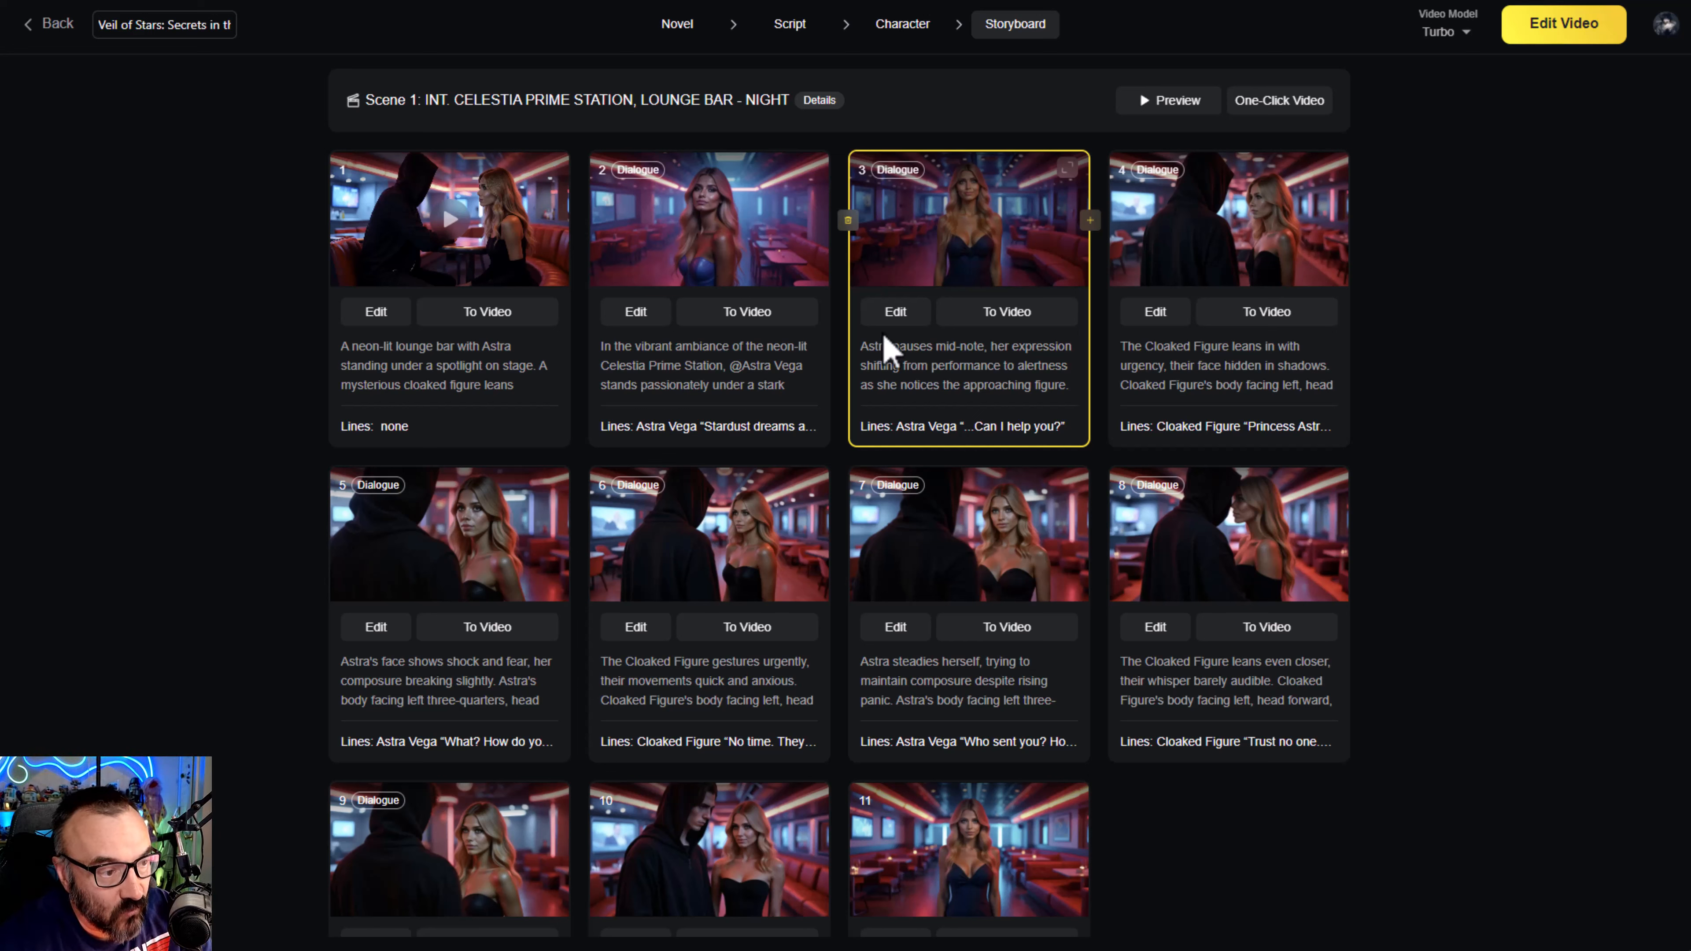
- Insert a duplicate of Scene 1's Shot 3 after it, and delete the duplicate
click(1091, 220)
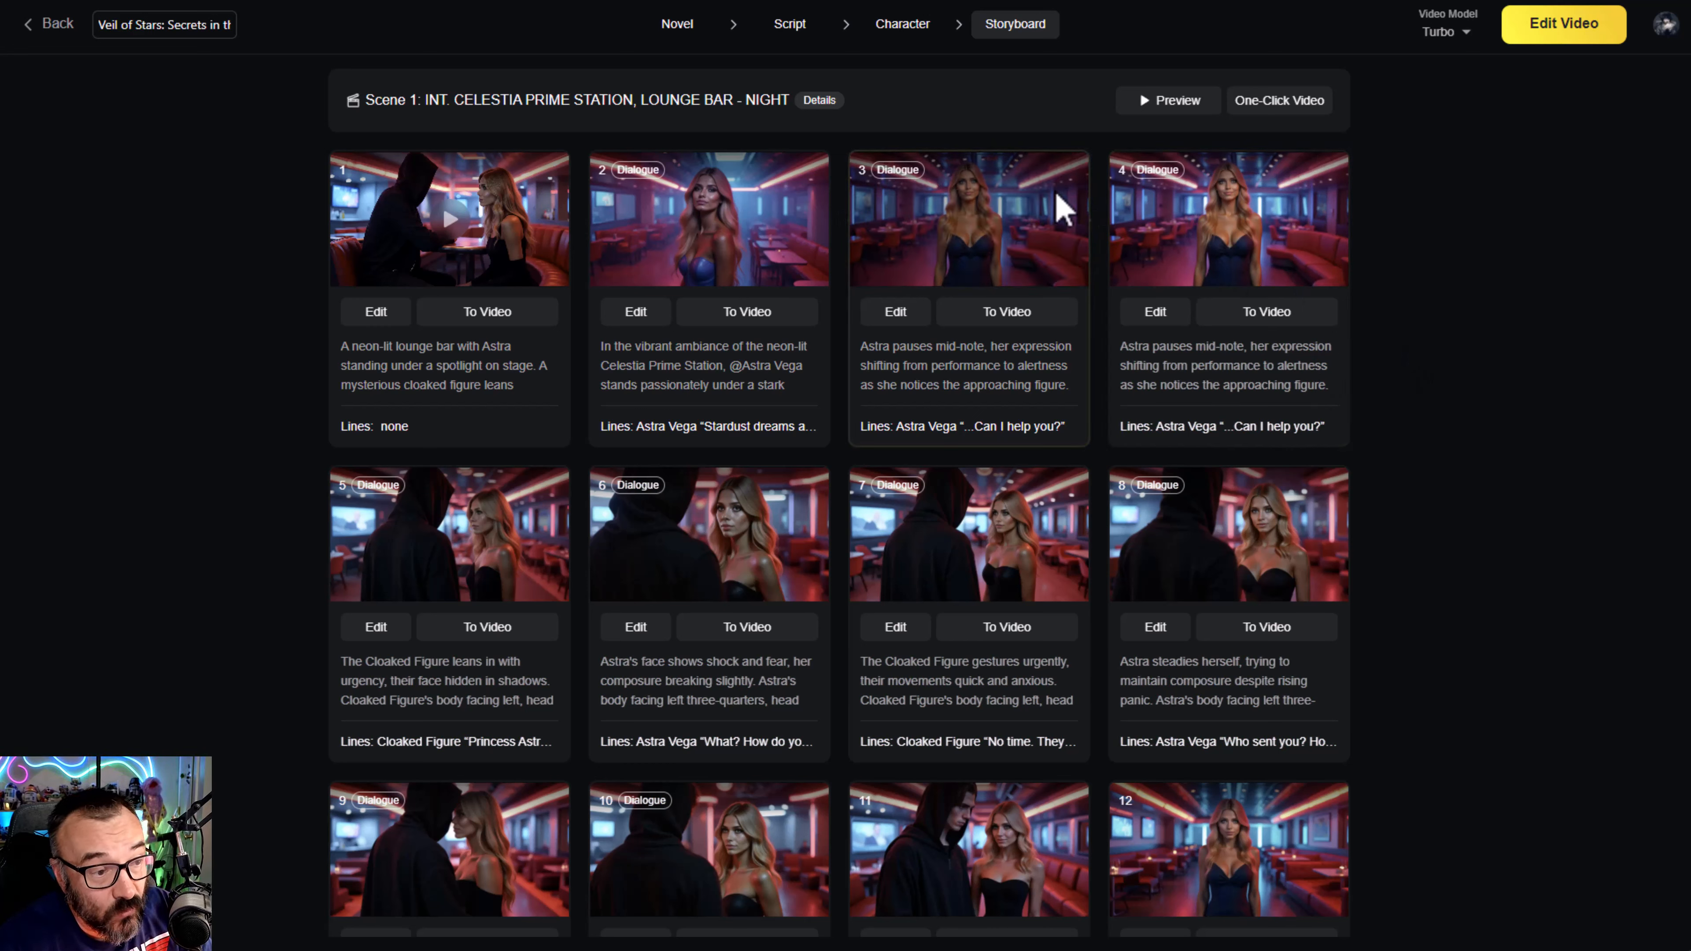
click(1108, 220)
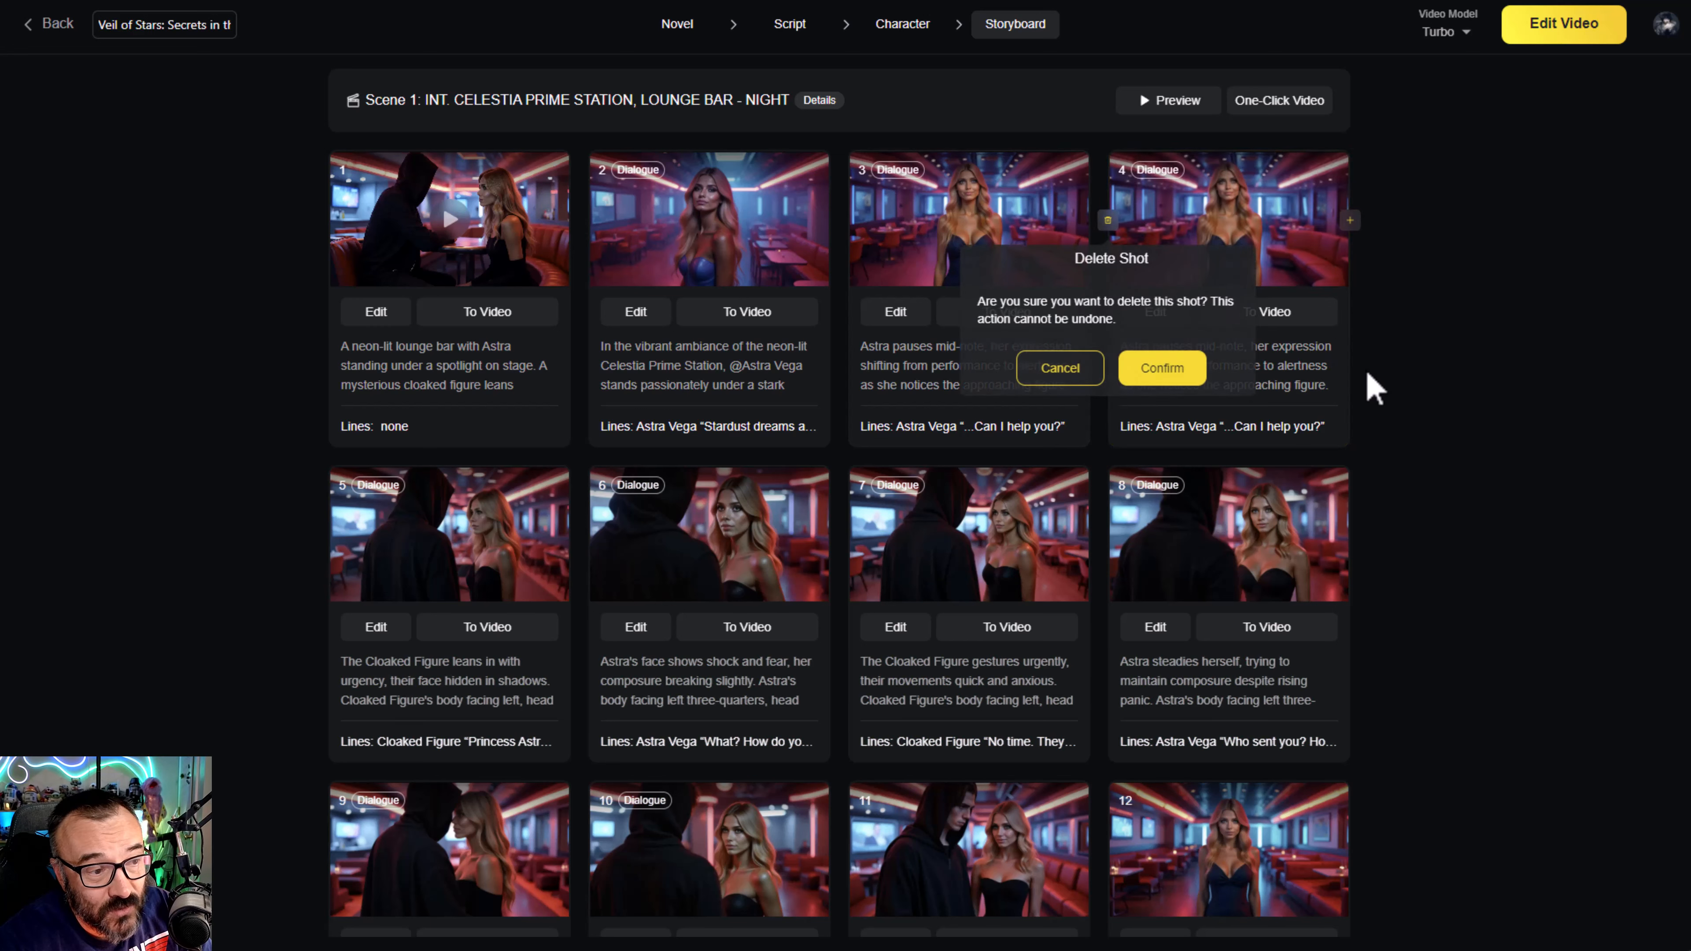
click(1165, 371)
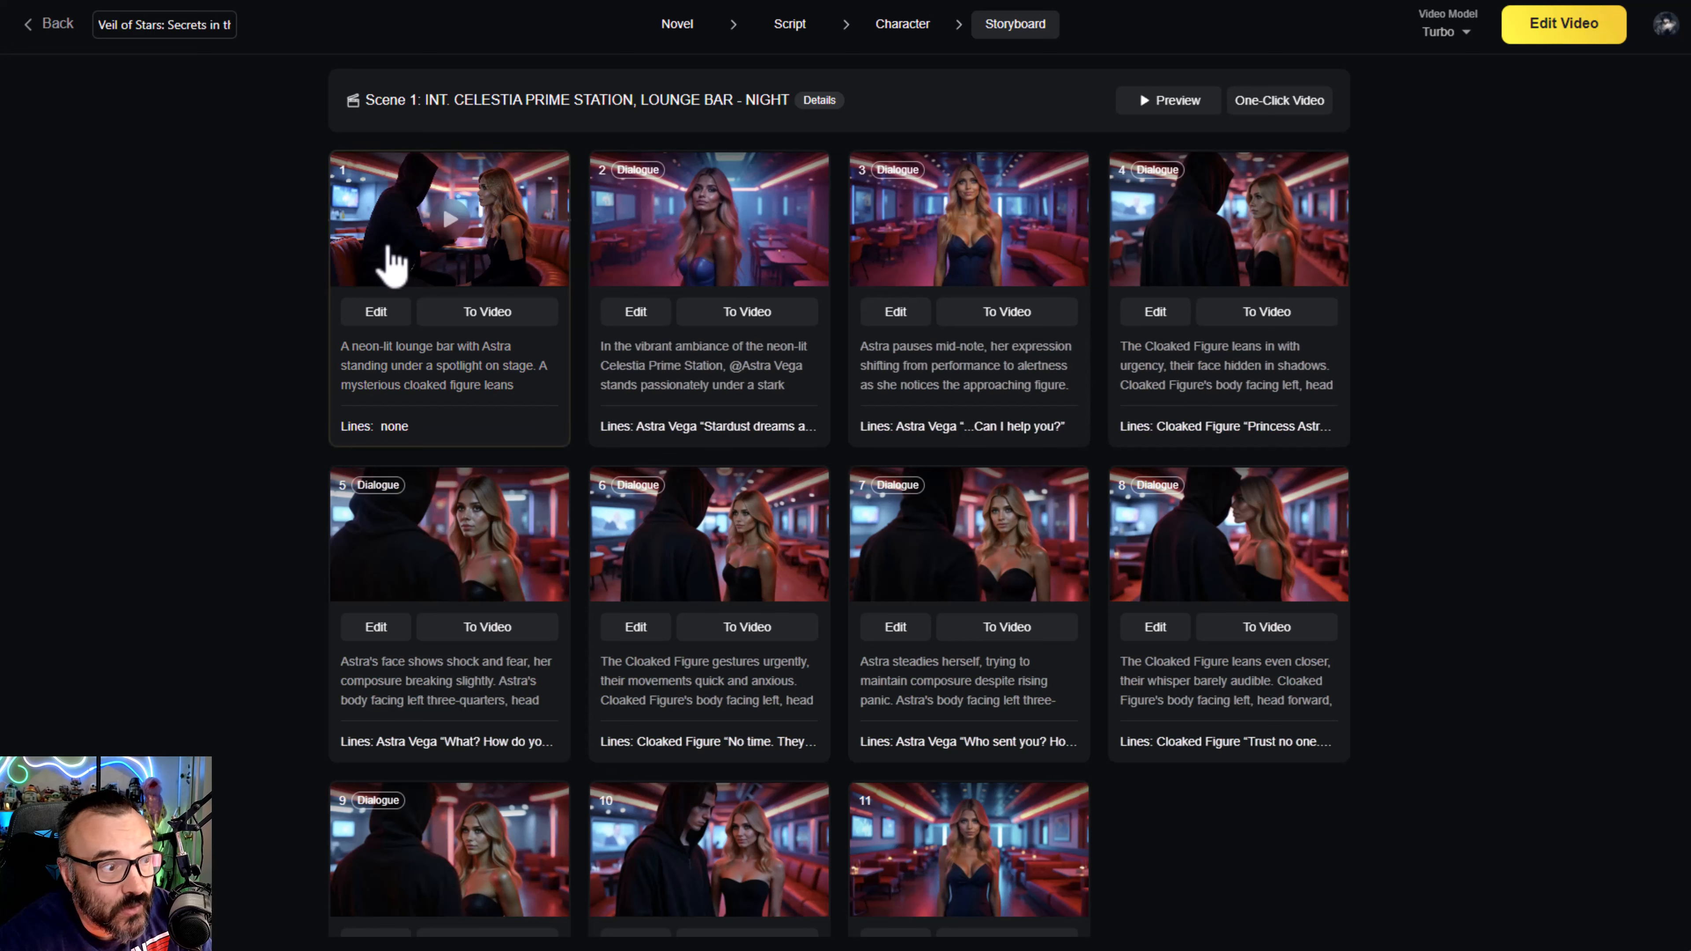
- Convert Shot 2 of Scene 1 to video and review the scene's shots in the storyboard
click(740, 315)
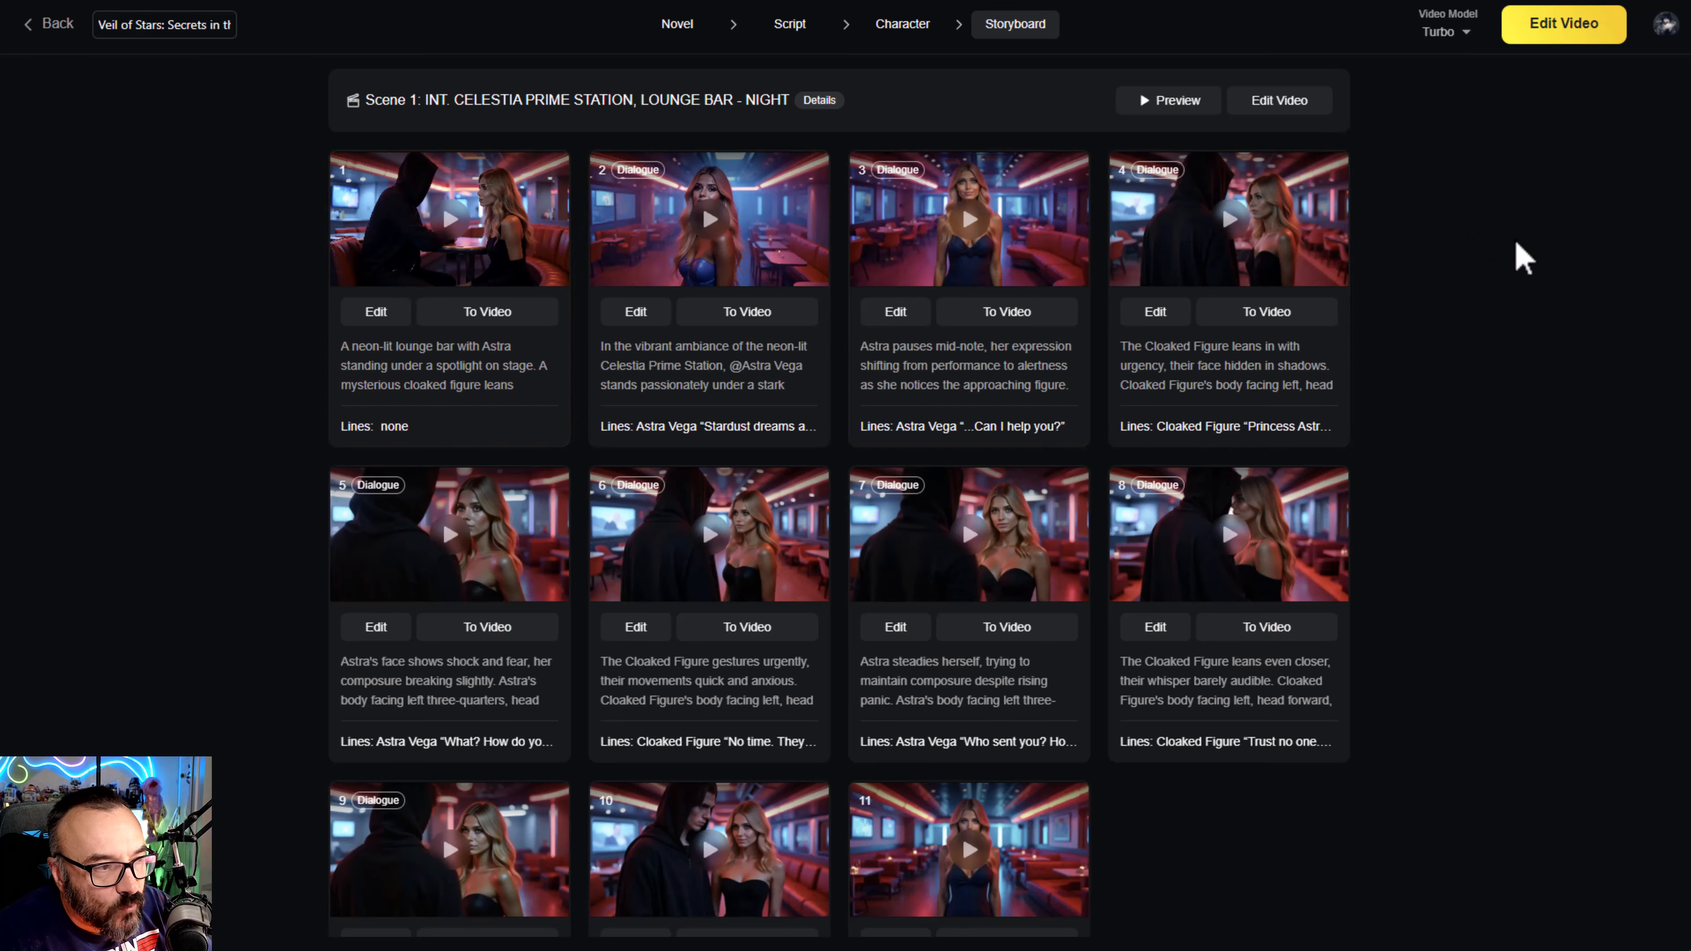
scroll(1510, 351, down, 6)
scroll(1510, 351, up, 4)
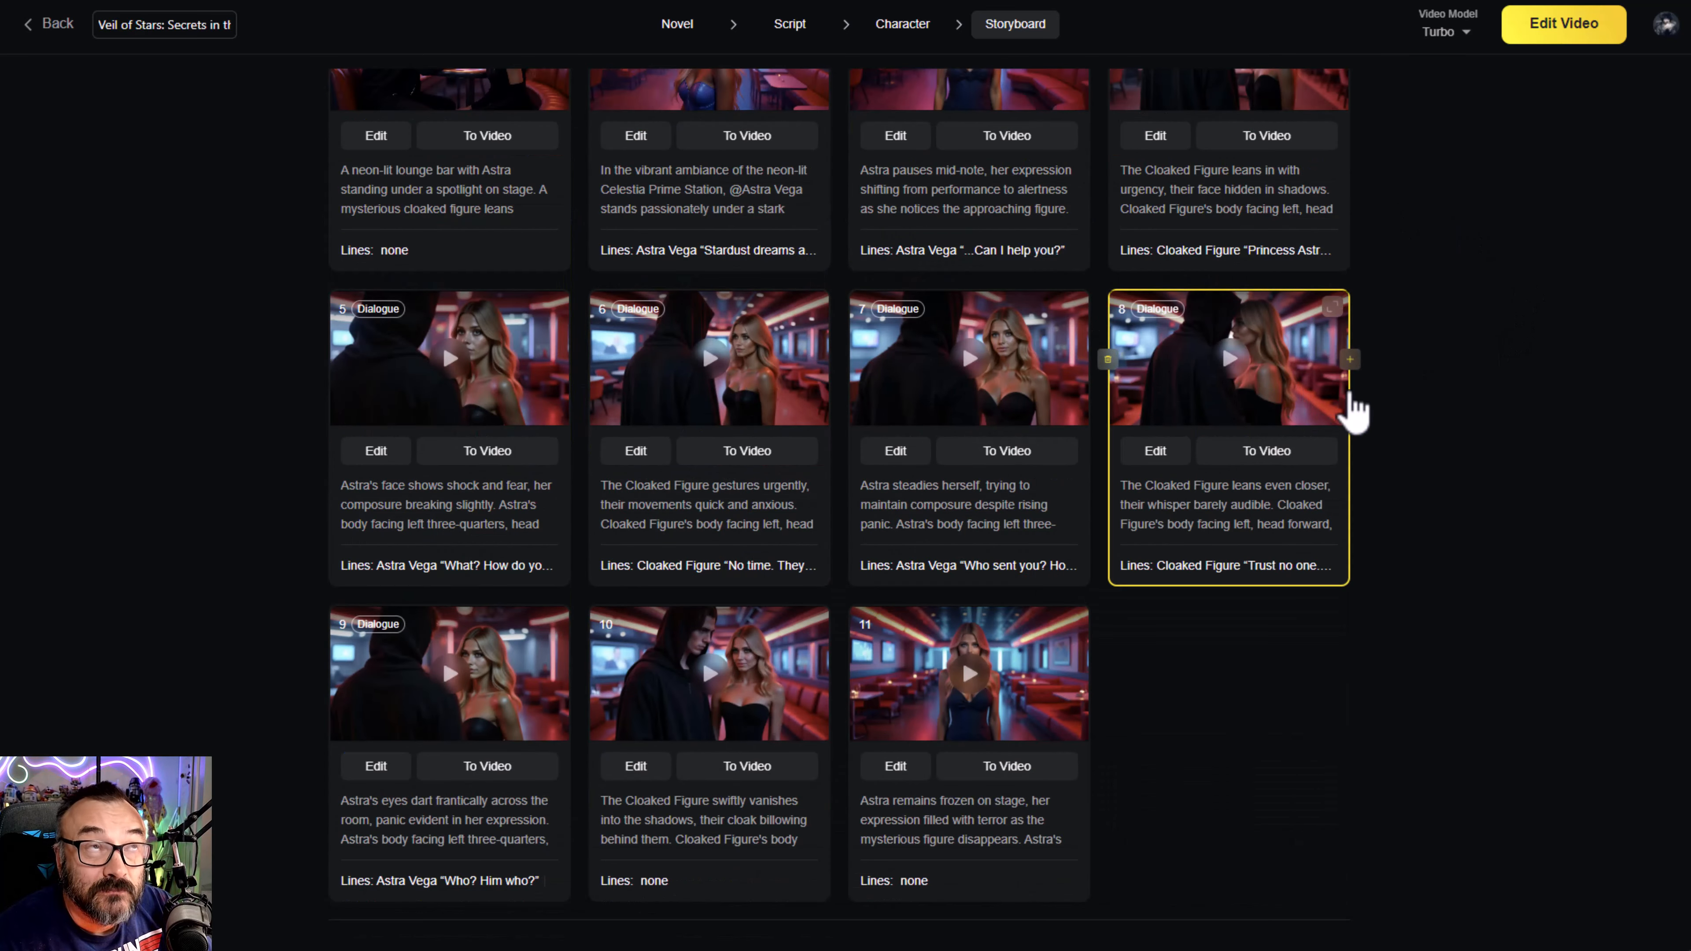
- Open Shot 2 of Scene 2 in the shot editor and inspect its video prompt and dialogue settings
scroll(1378, 397, down, 6)
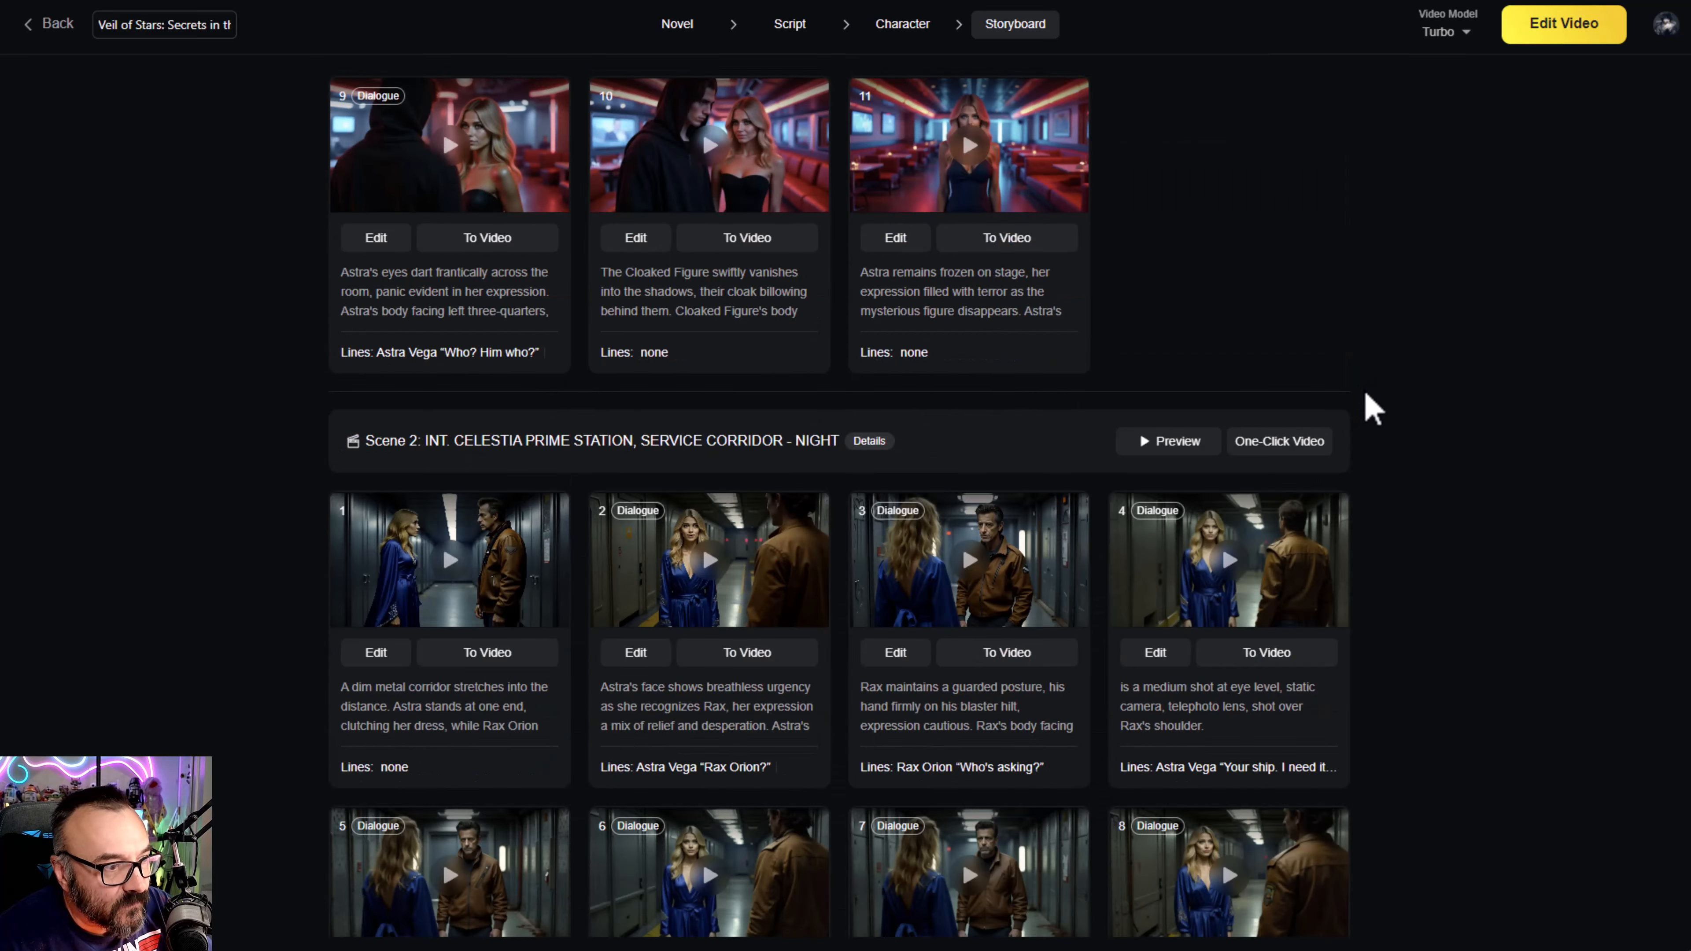
scroll(838, 551, down, 2)
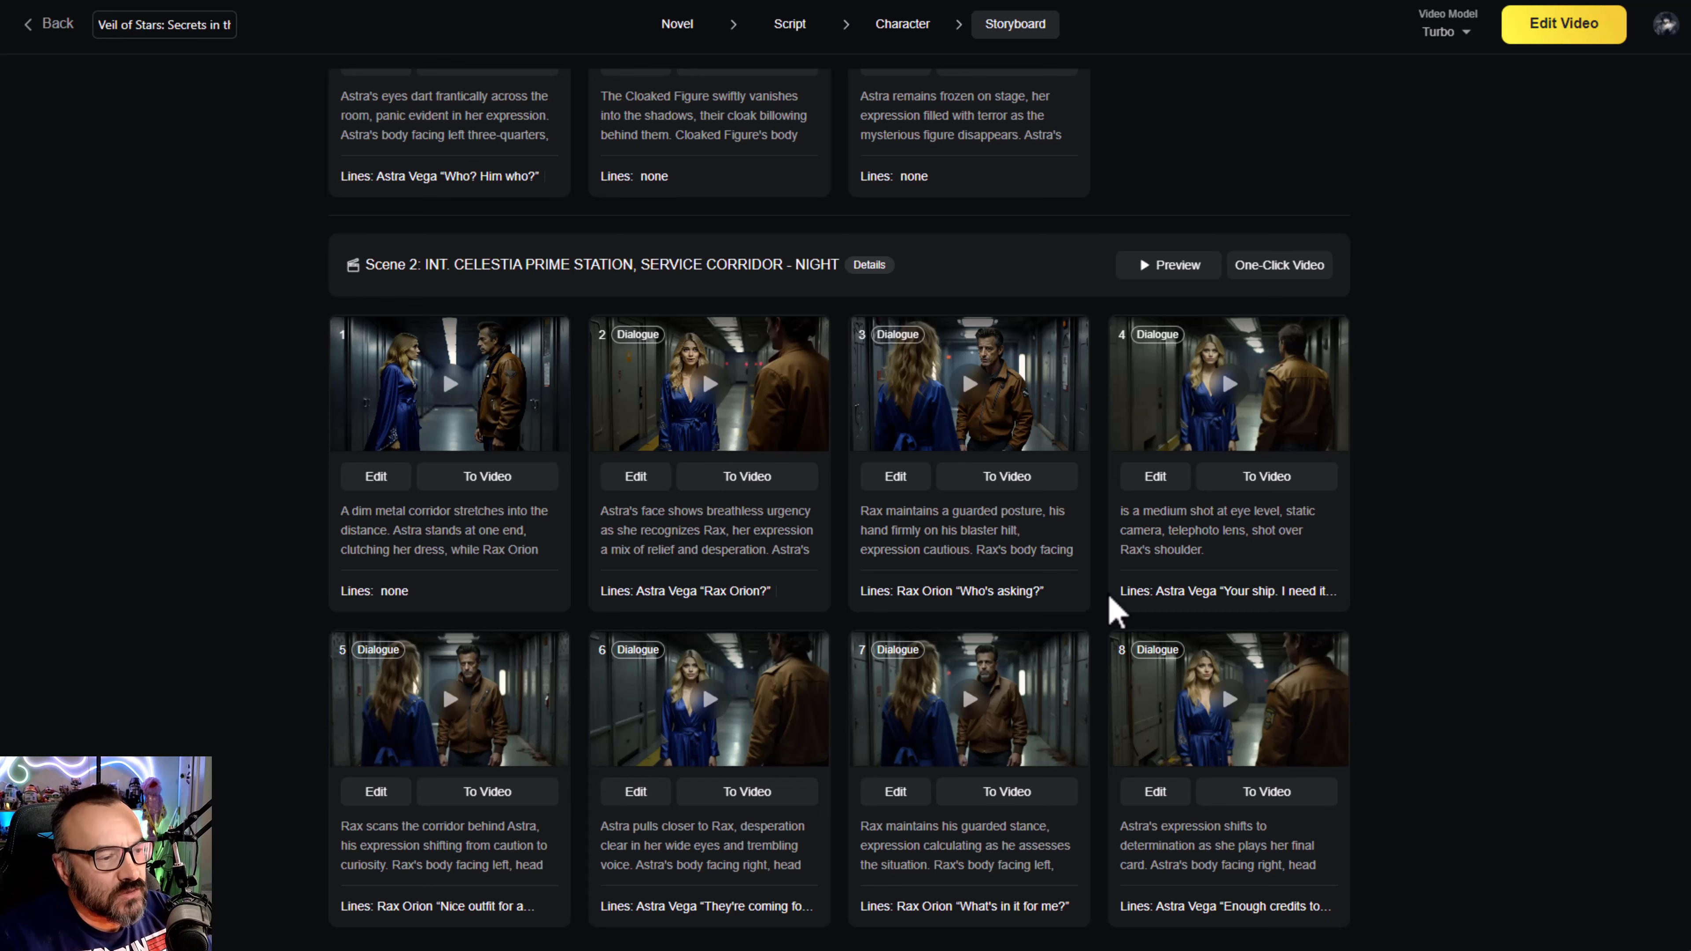
click(636, 477)
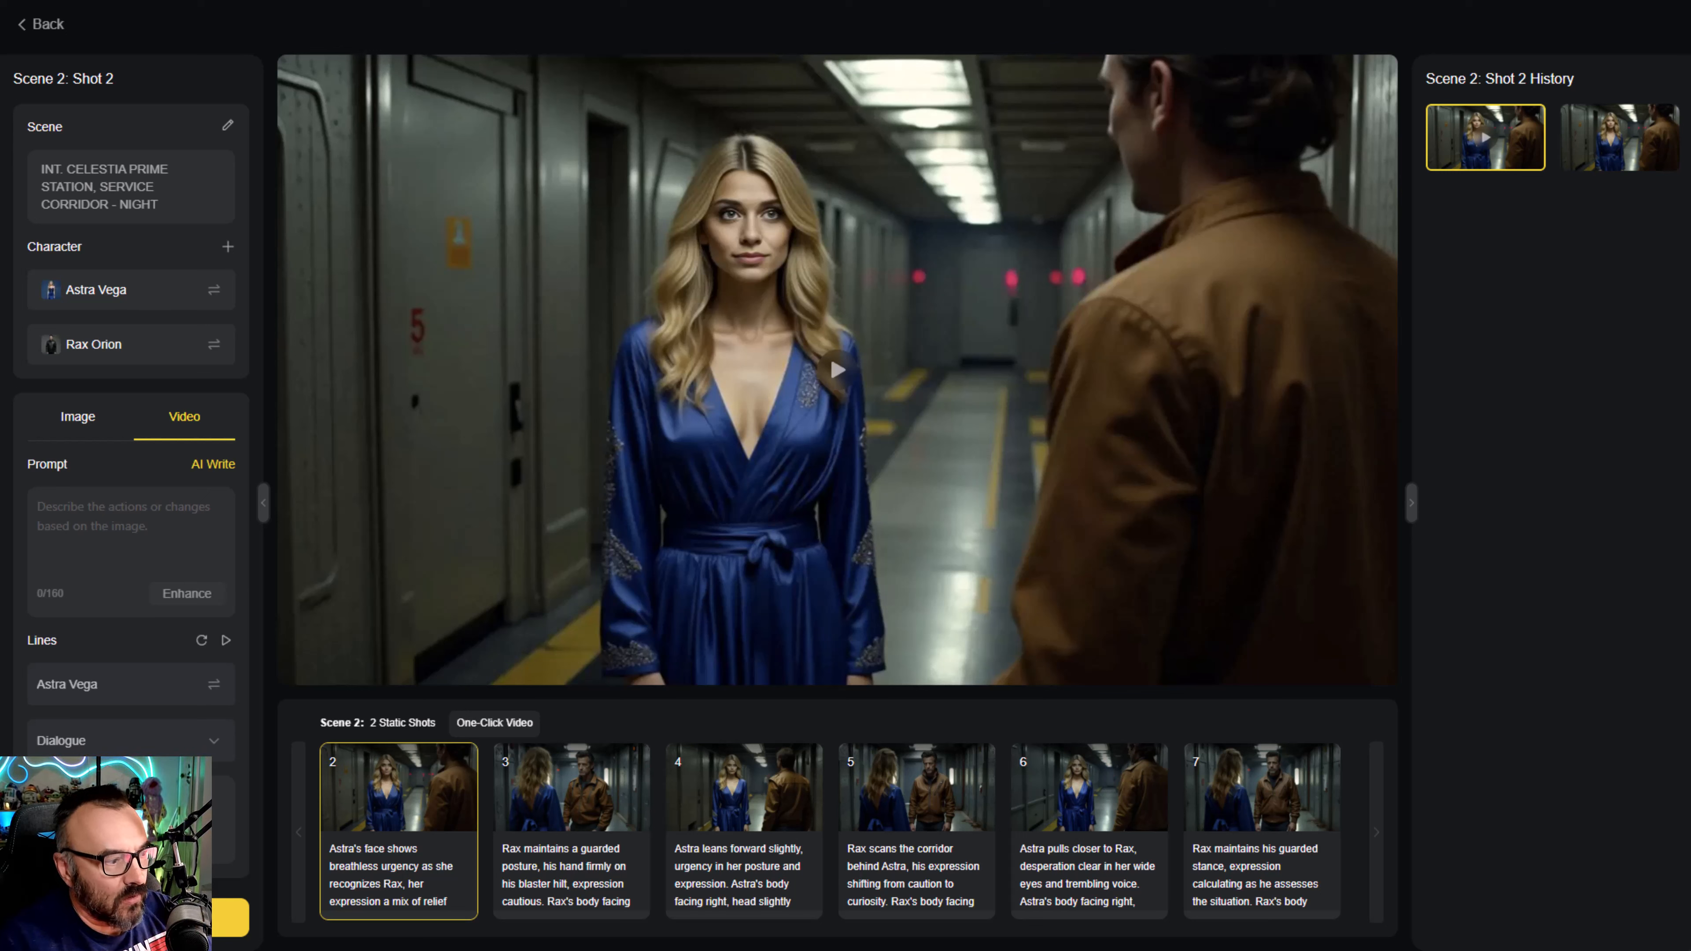
click(98, 511)
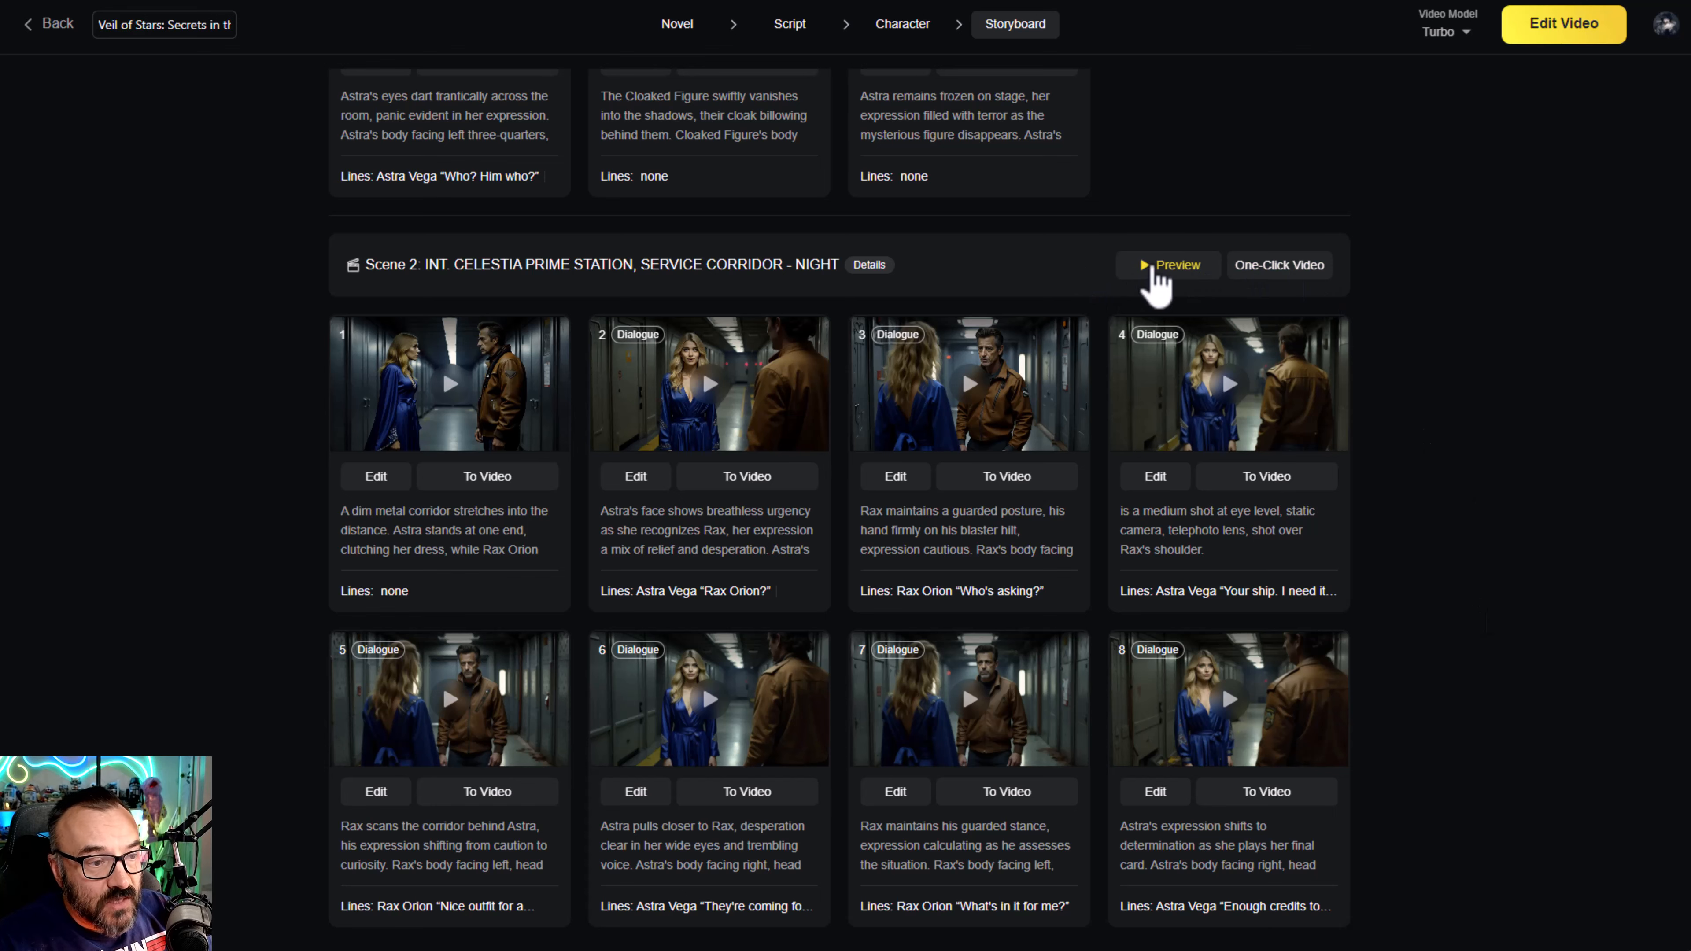
- Play the Scene 2 preview from its first shot and close it
click(1170, 265)
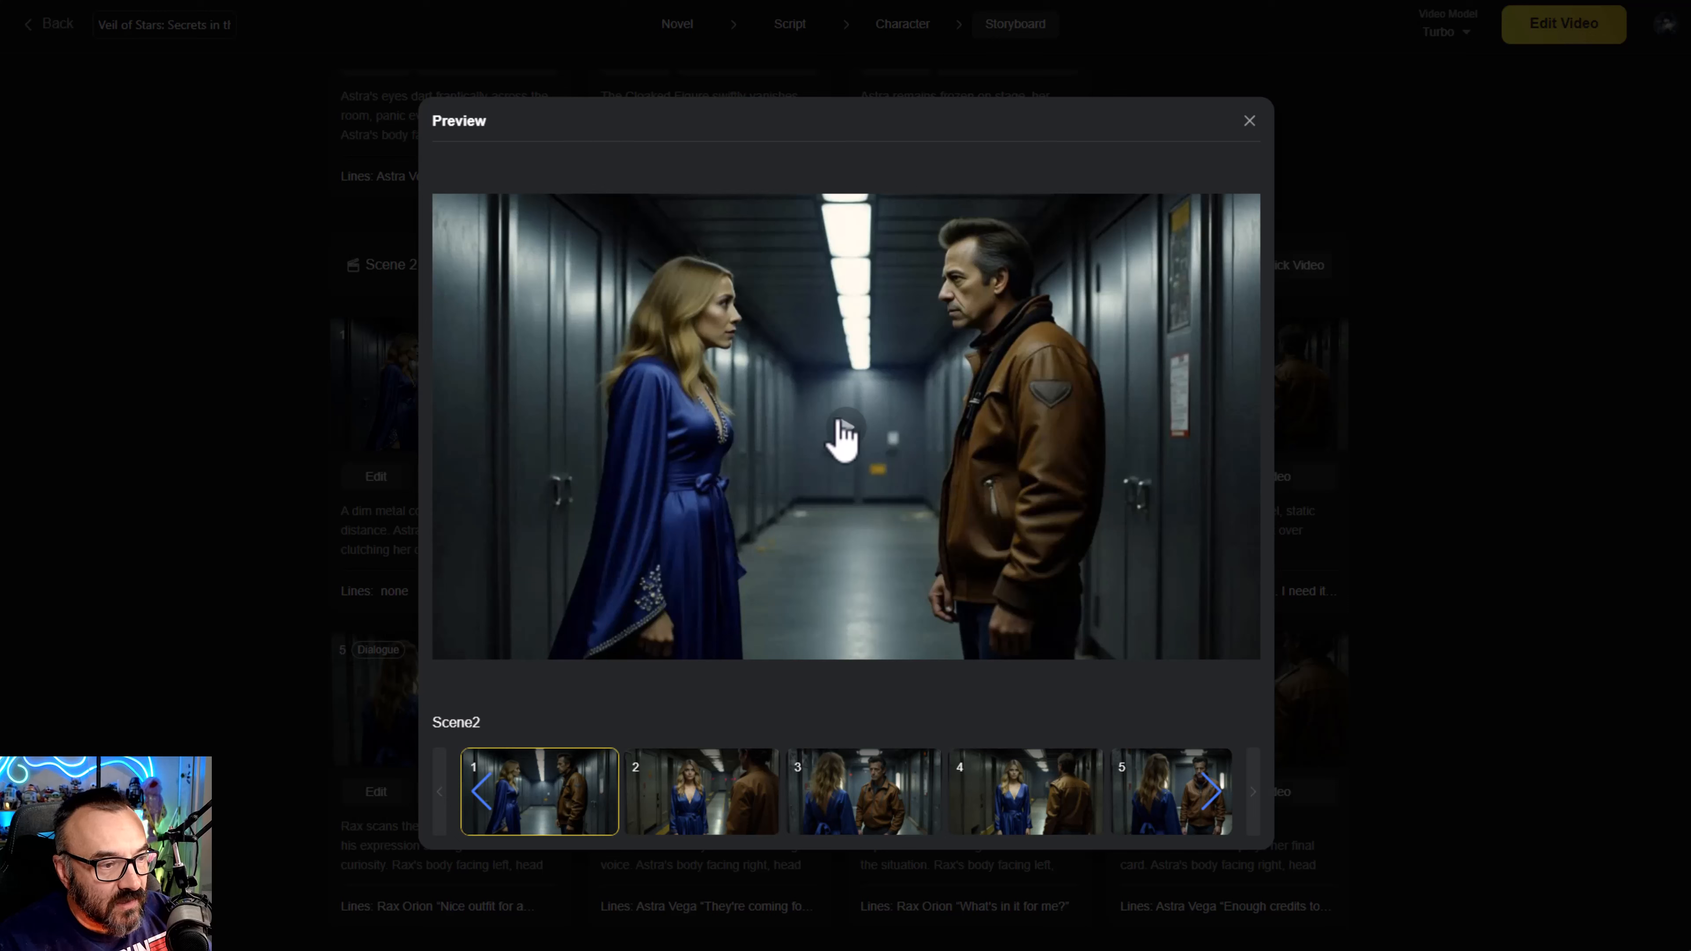
click(842, 429)
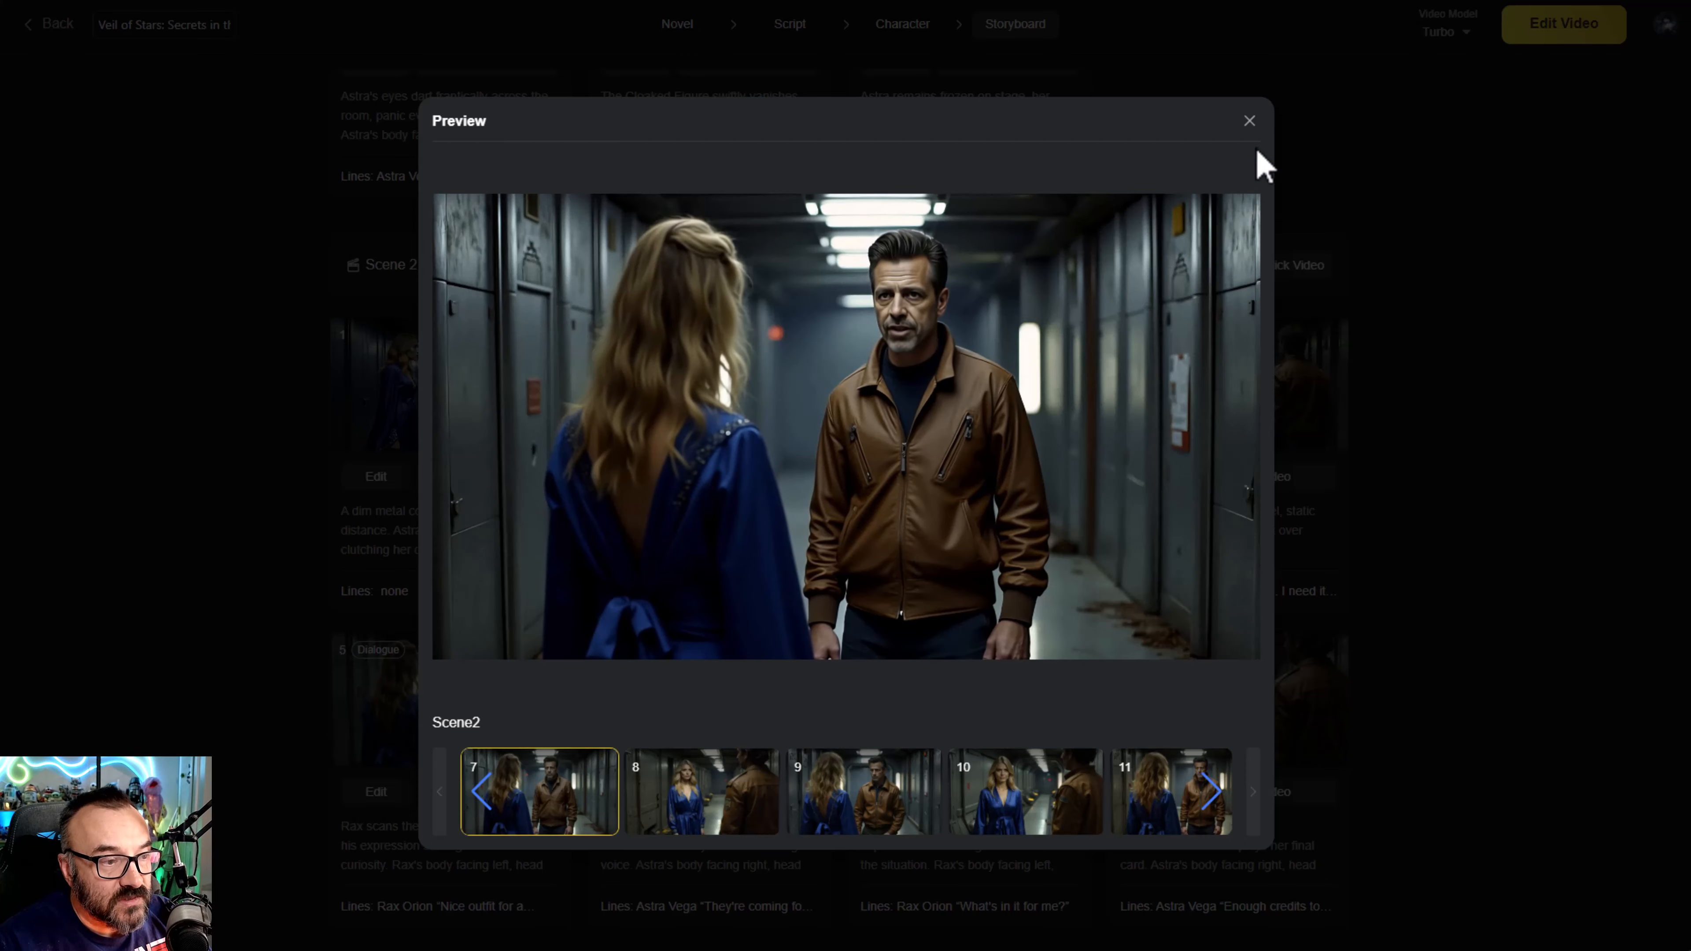
click(1249, 121)
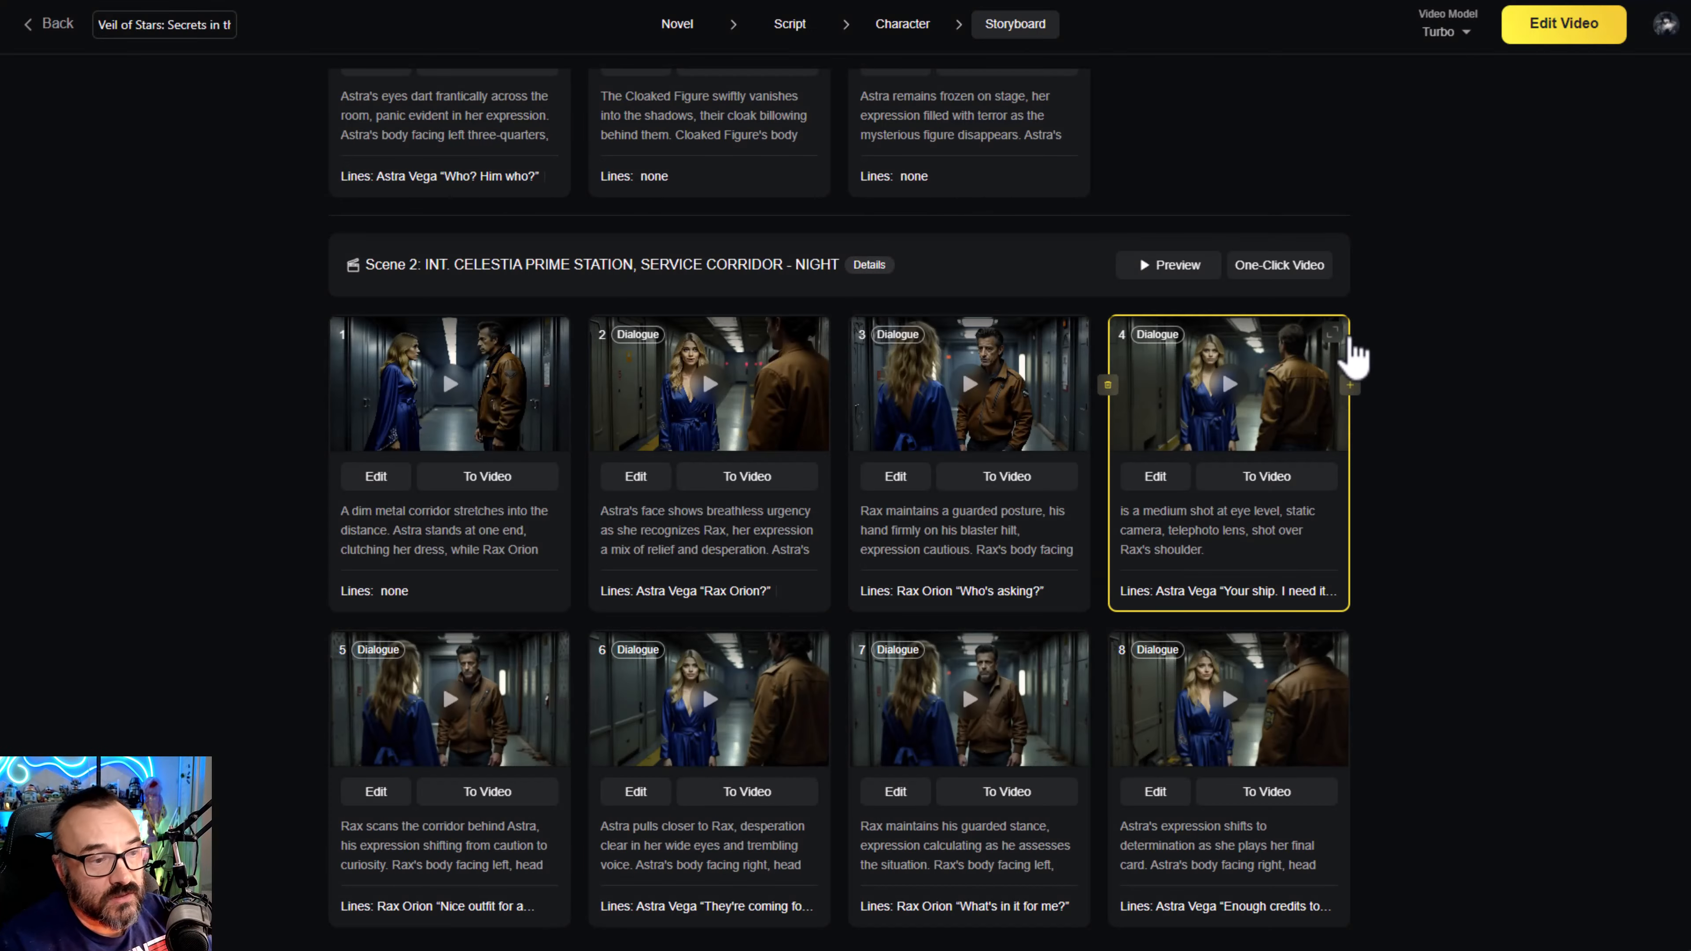
- Open Scene 1 in the video editor and enlarge the timeline around the "Stardust dreams are calling..." clip
scroll(1347, 711, up, 10)
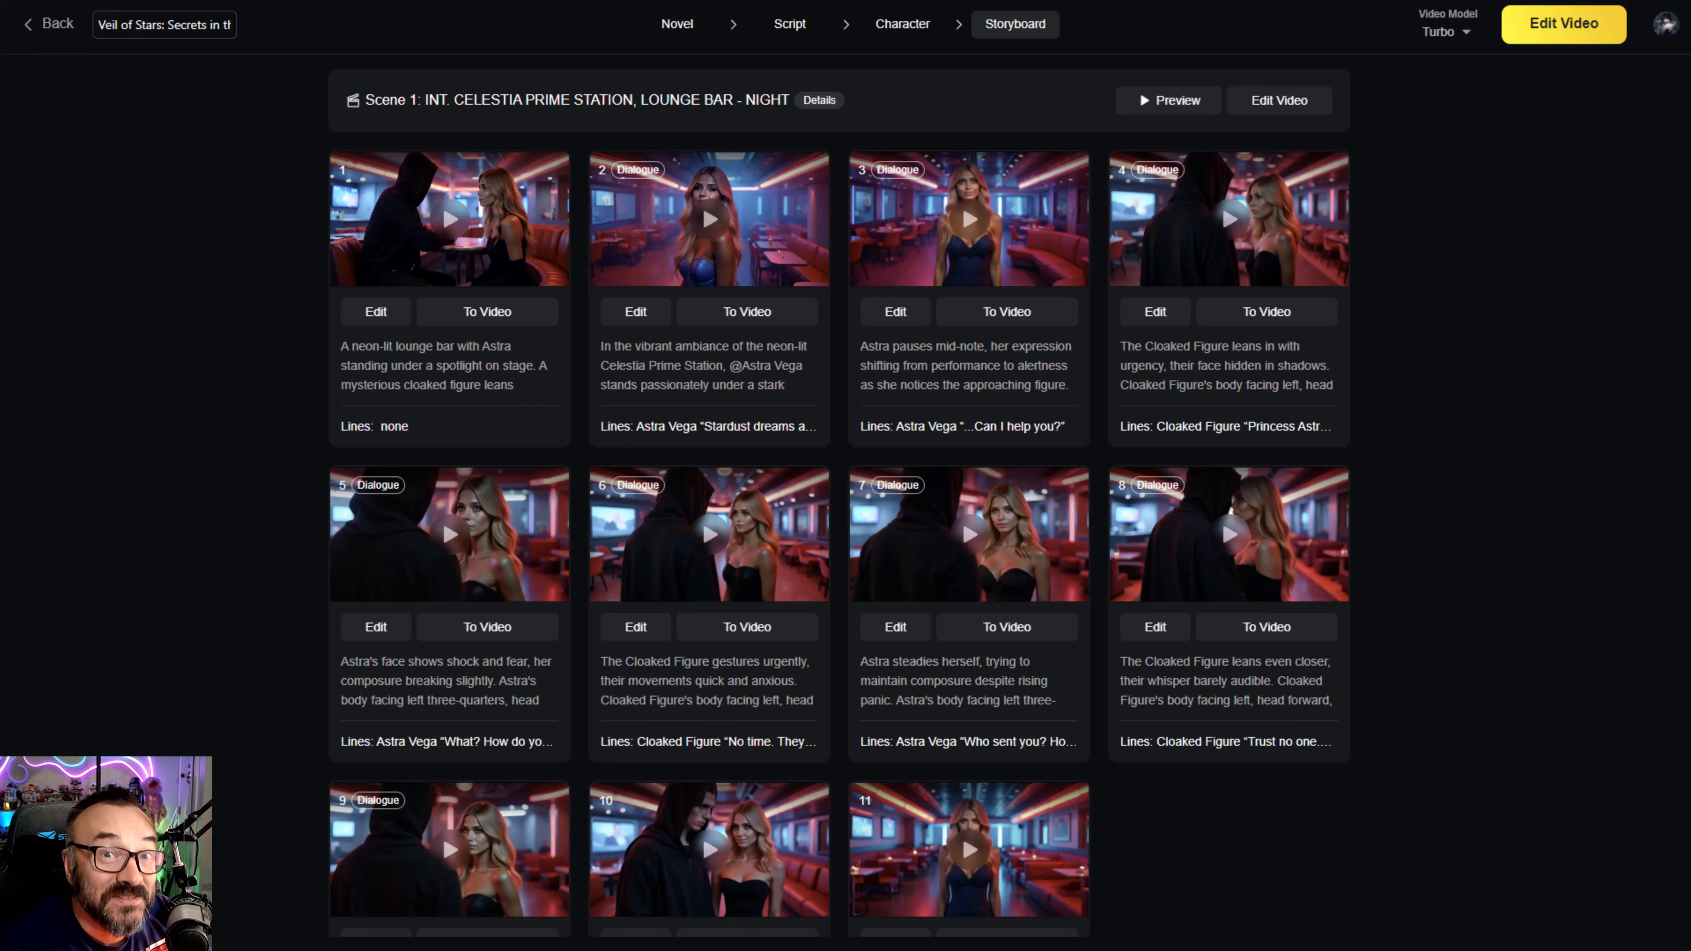
click(1280, 100)
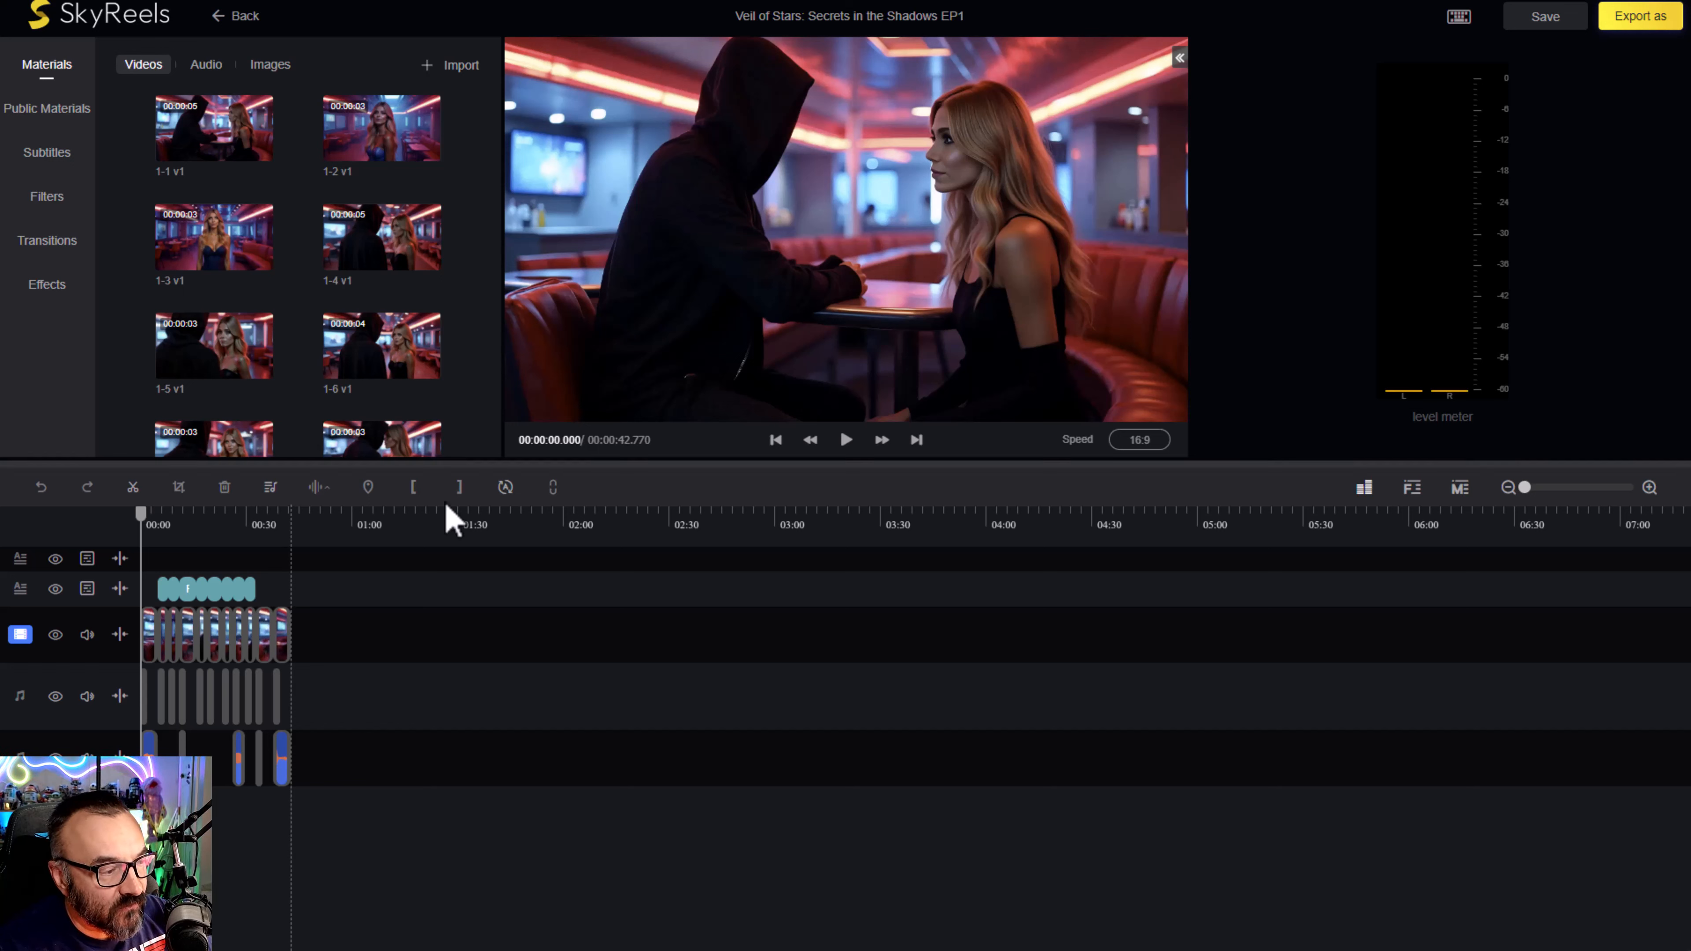
click(197, 531)
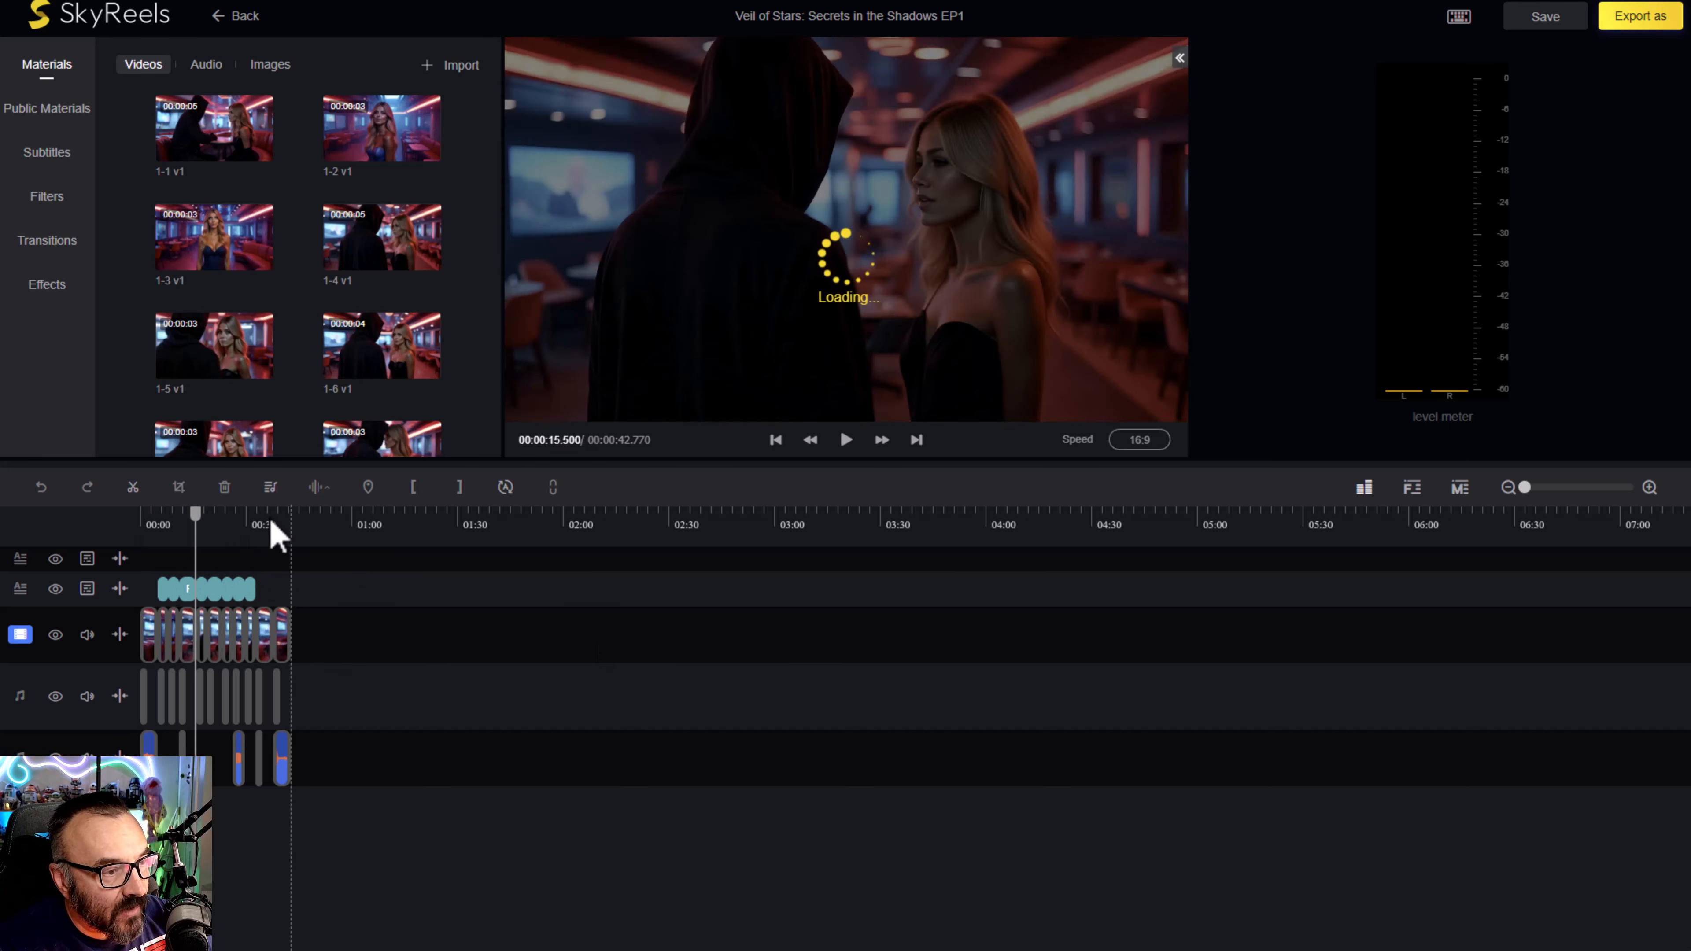
mouse_move(196, 526)
mouse_down()
mouse_move(271, 527)
mouse_move(143, 525)
mouse_move(227, 521)
mouse_move(166, 529)
mouse_up()
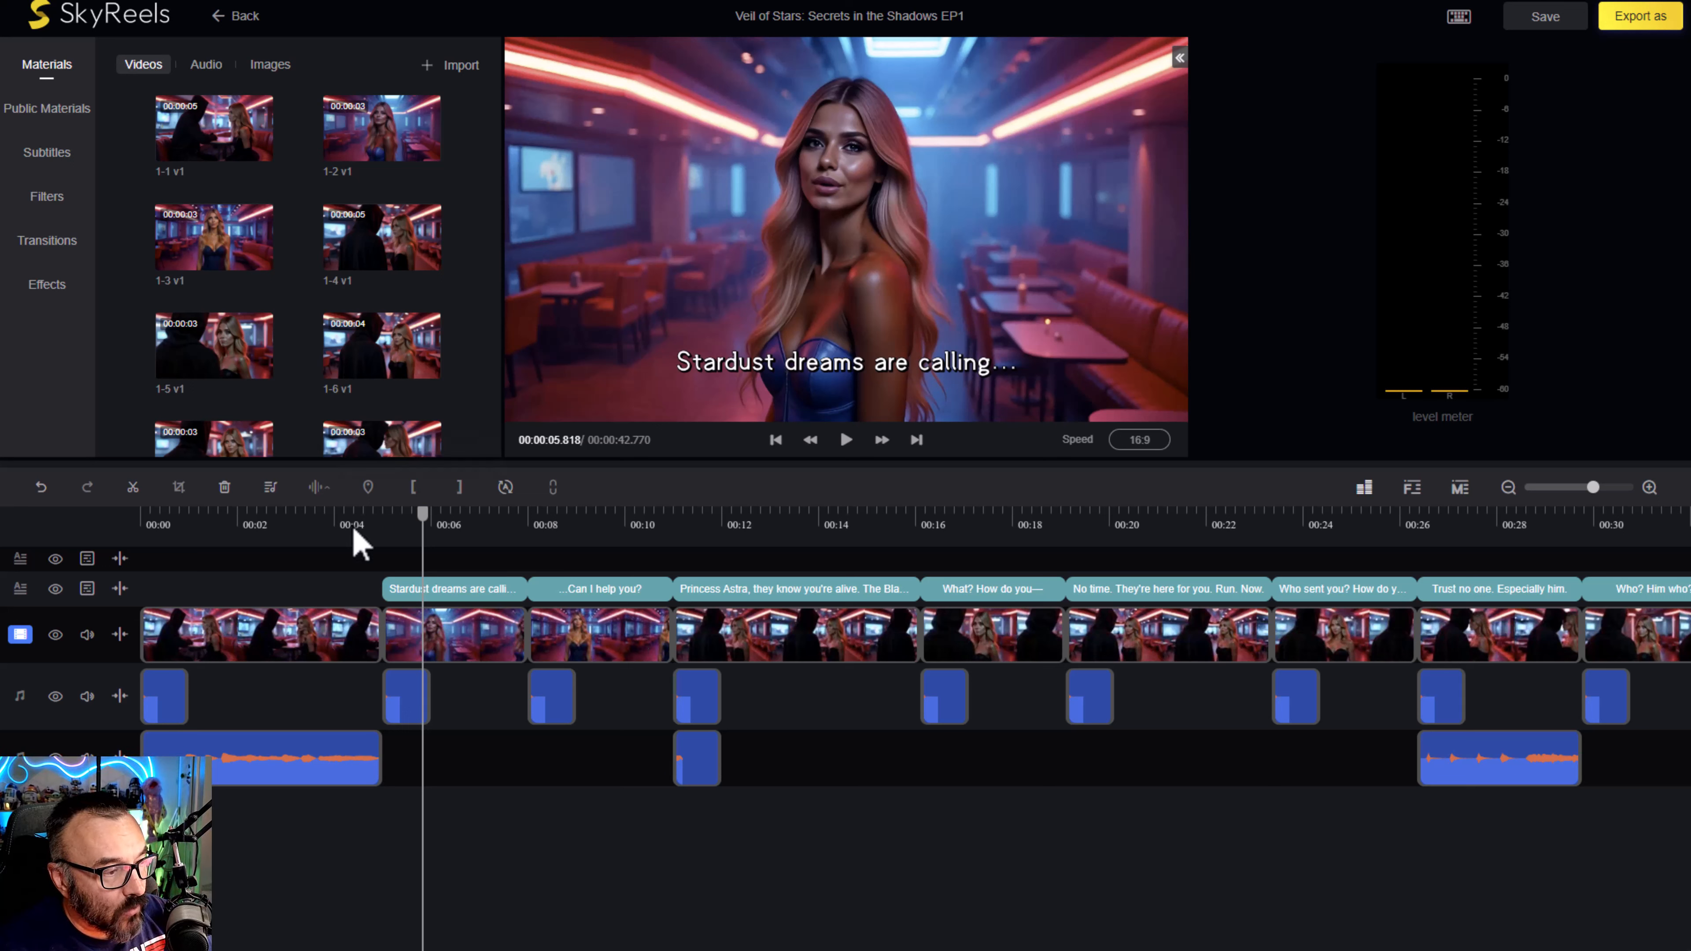
- Move the playhead to the timeline's start and play through to the "Stardust dreams are calling..." line
drag(424, 519, 324, 555)
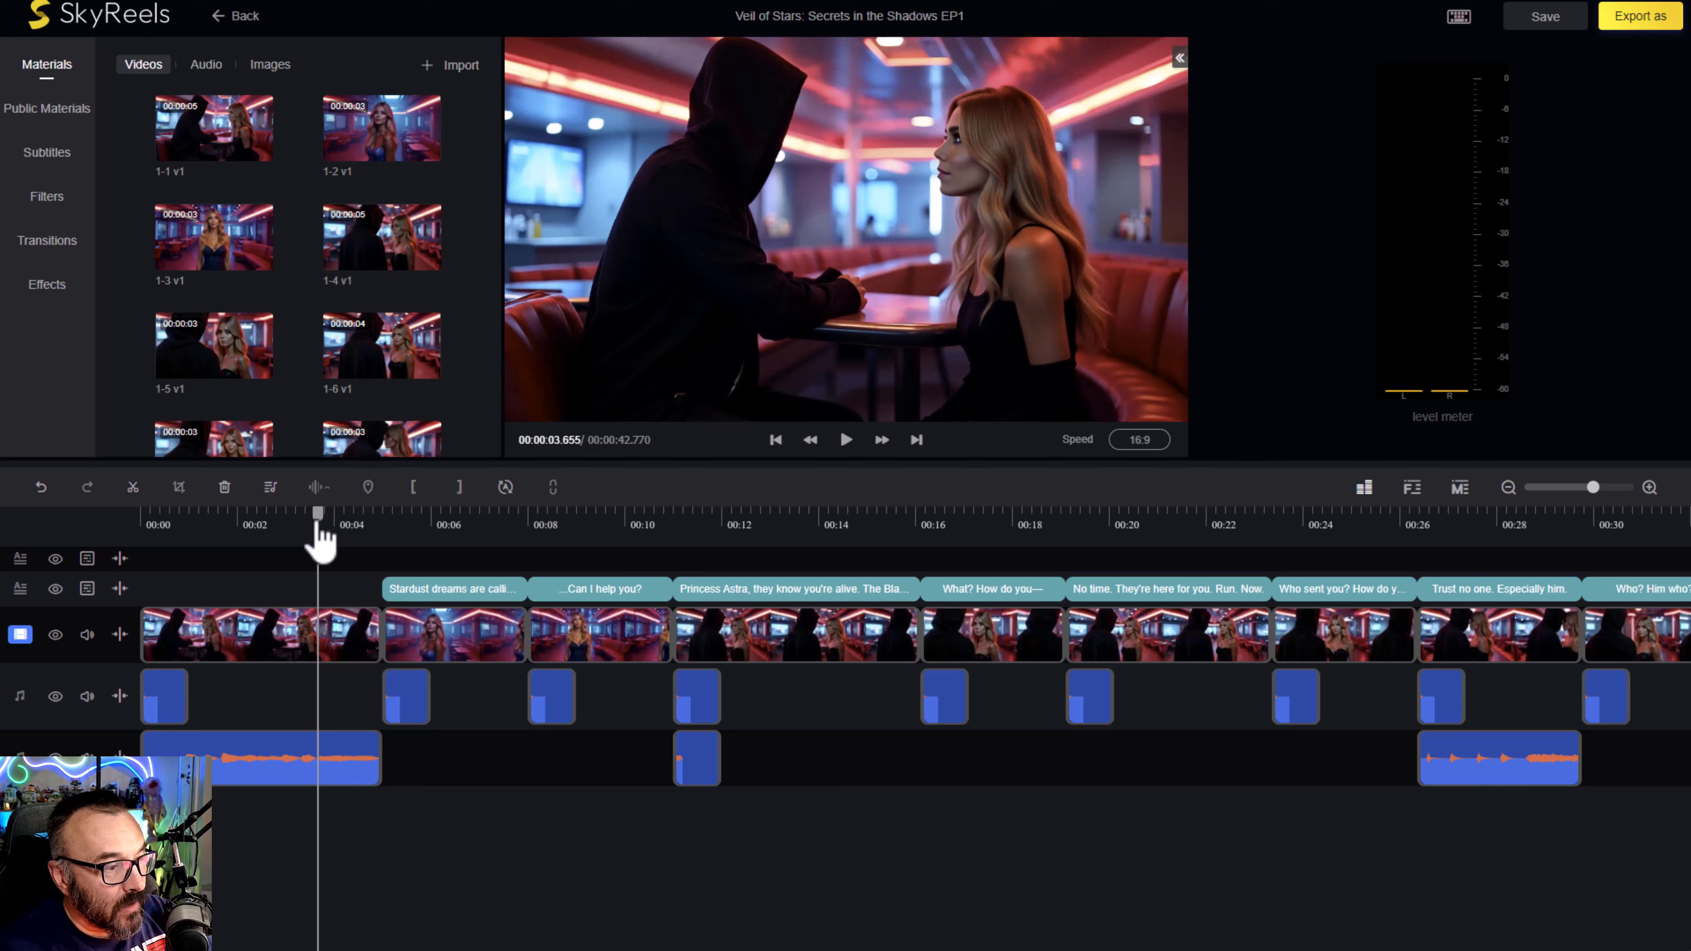
drag(311, 522, 64, 490)
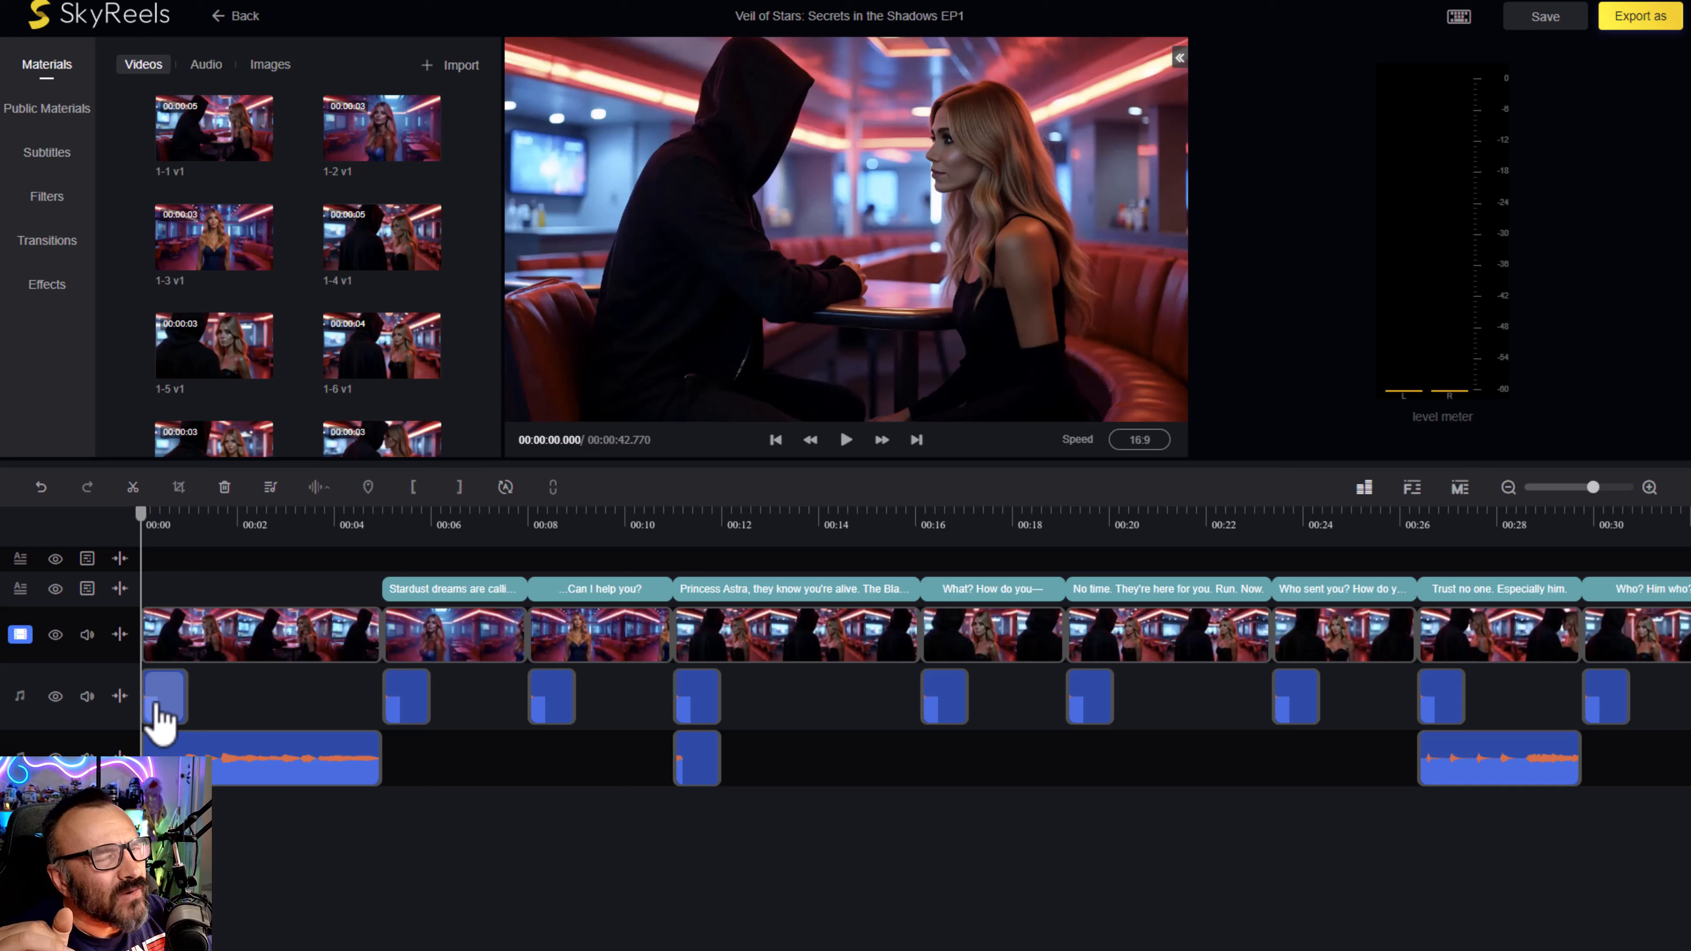
key(space)
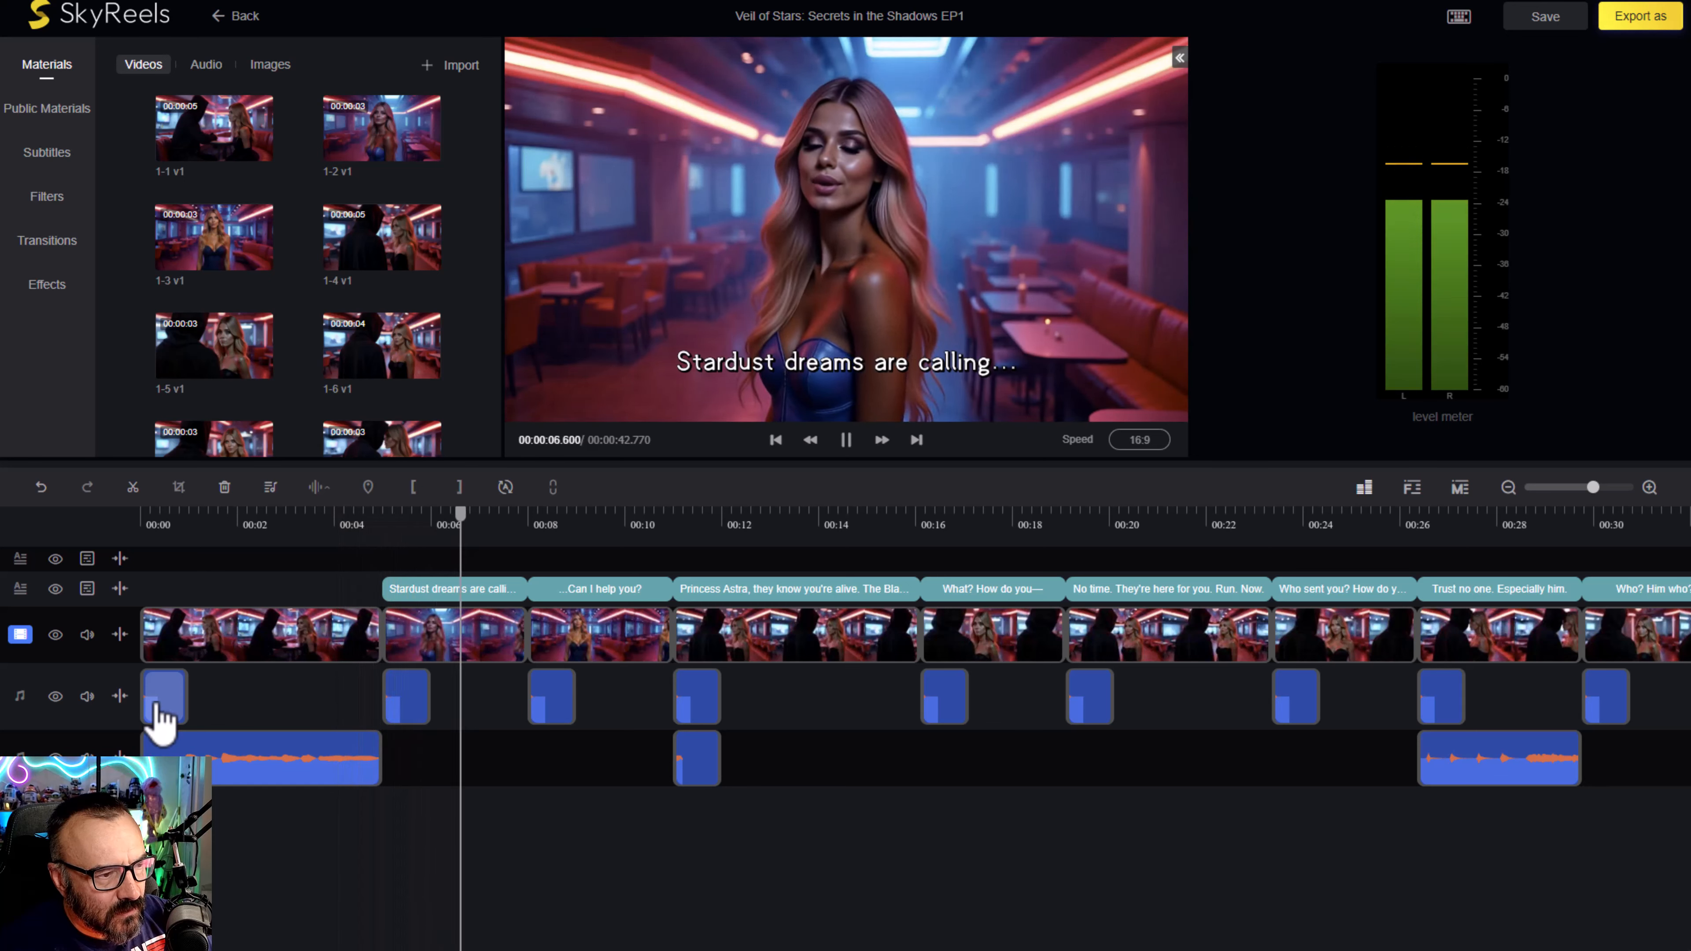
key(space)
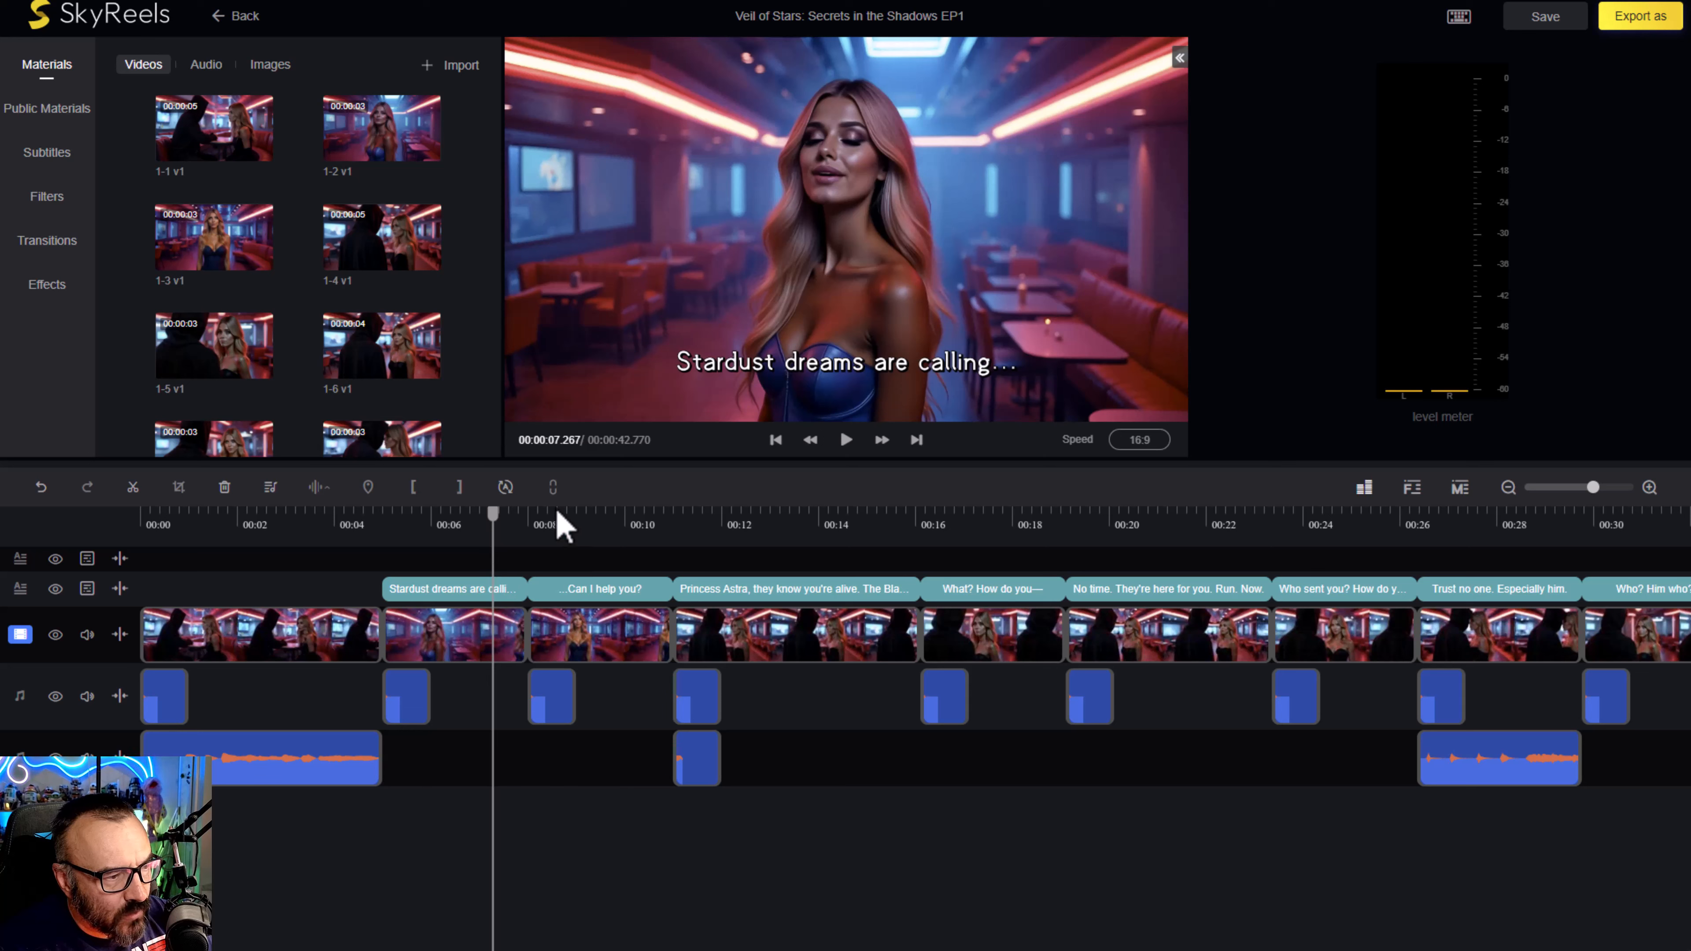
- Hide the subtitle track holding the dialogue lines and mute the first audio track below the video
click(580, 523)
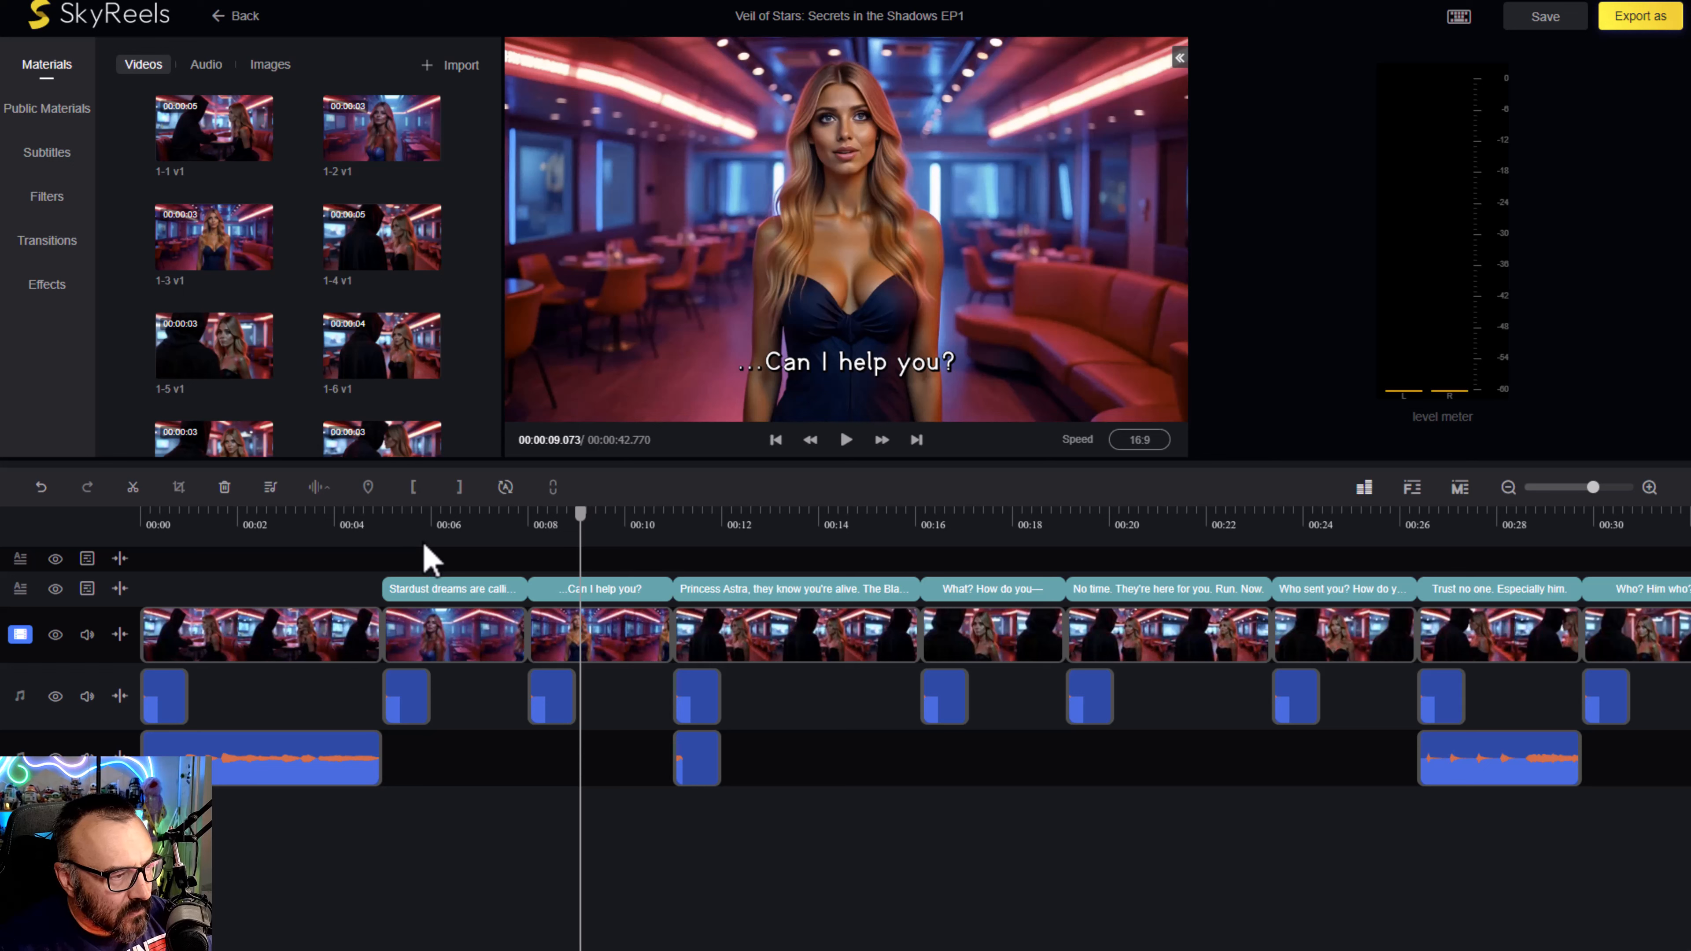
click(55, 588)
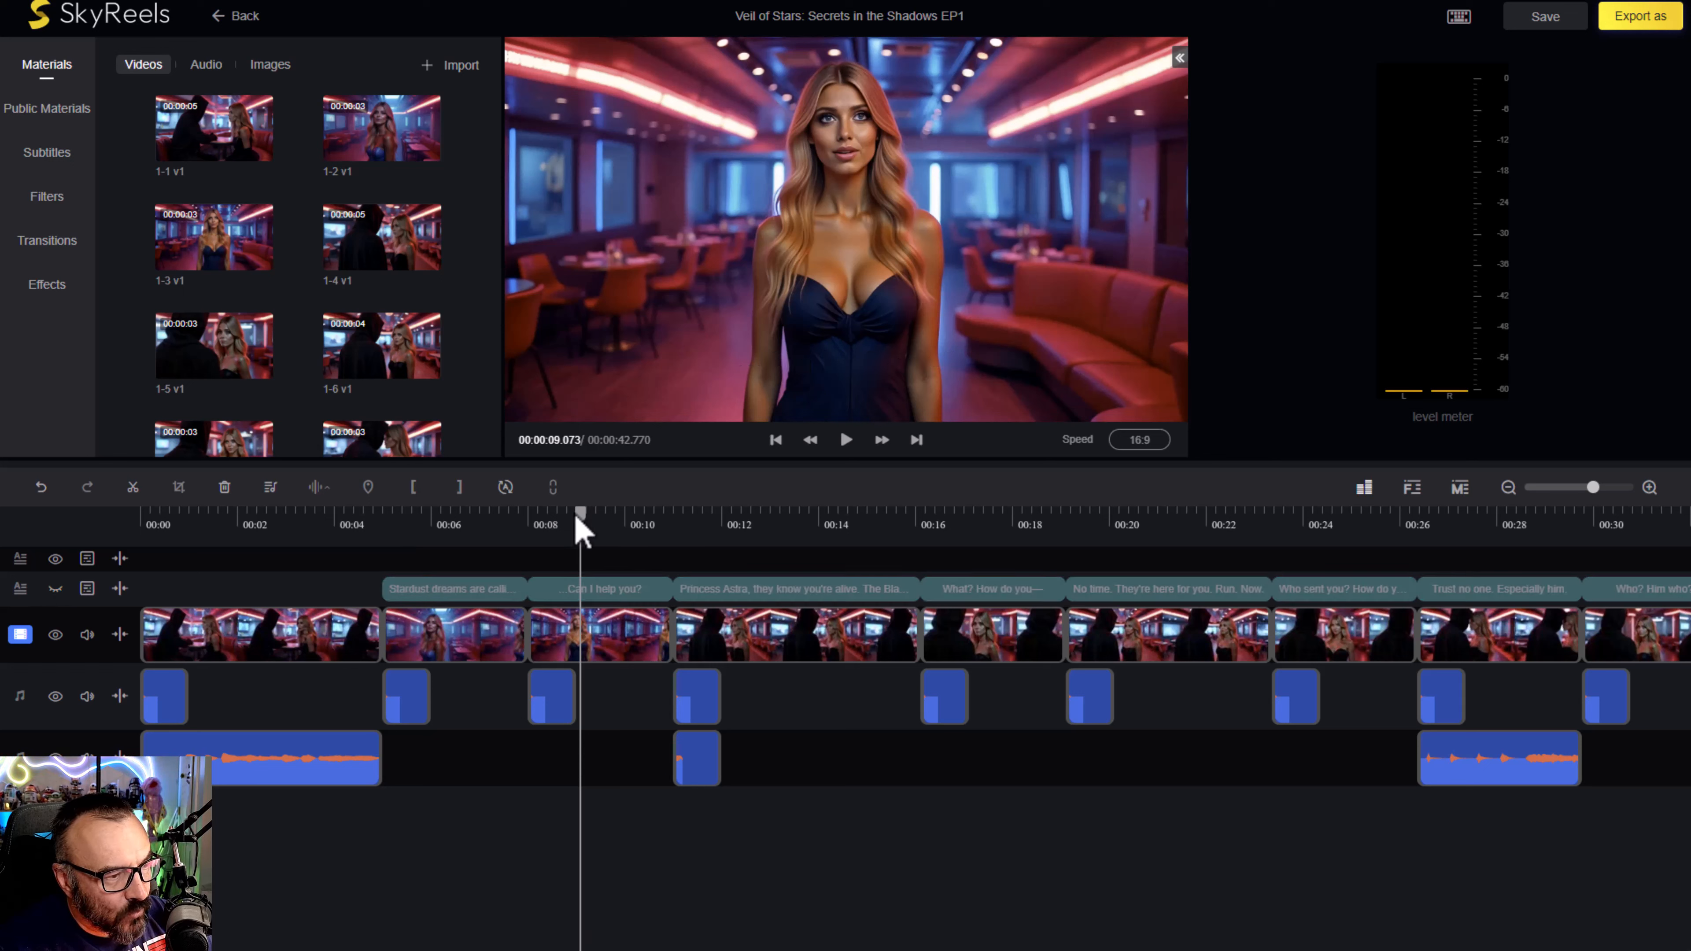
drag(580, 515, 336, 543)
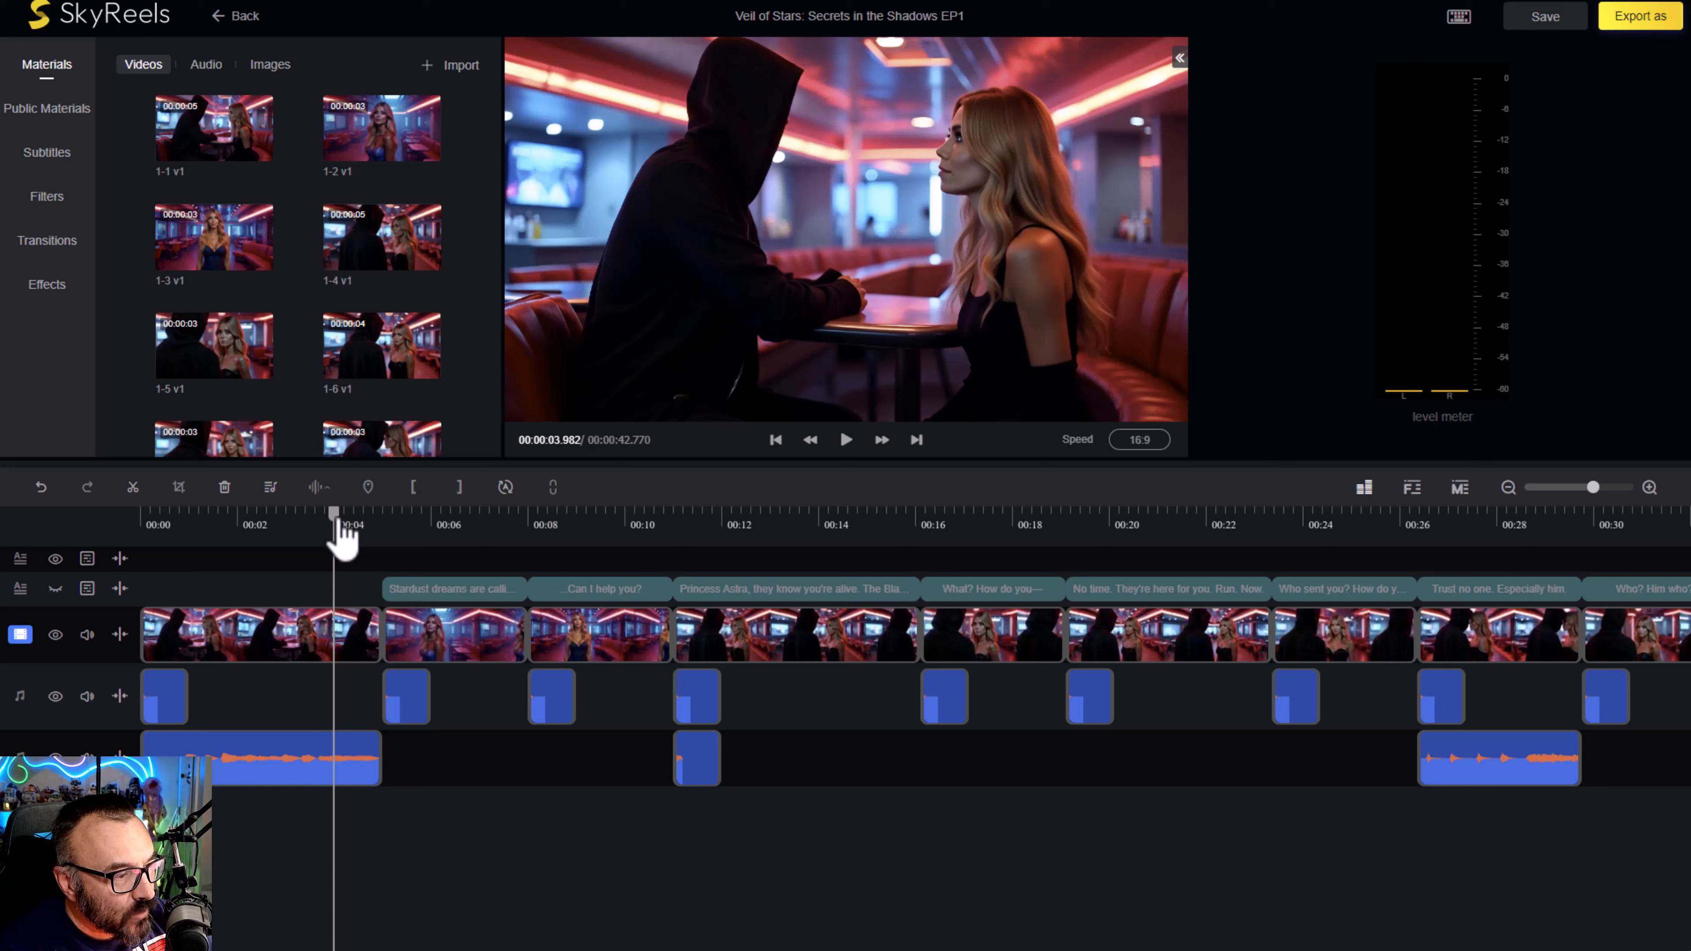
click(360, 526)
mouse_move(87, 698)
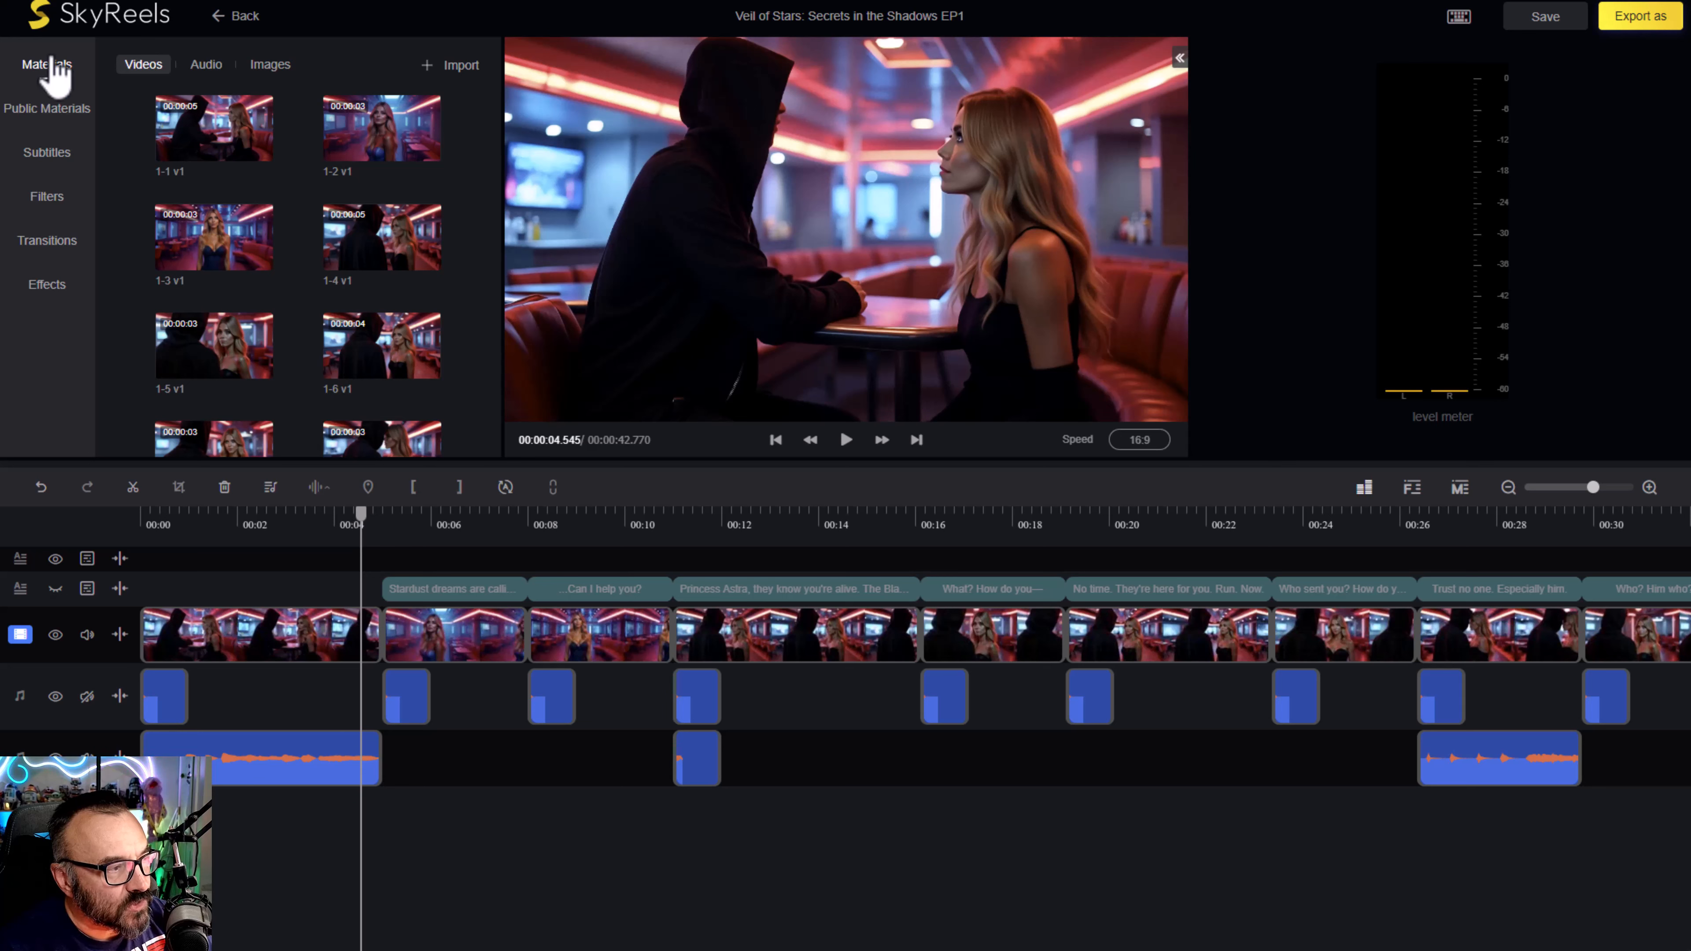
- Look through the basic transitions, from directional to swap, for one suited to the cut between the first two clips
click(50, 241)
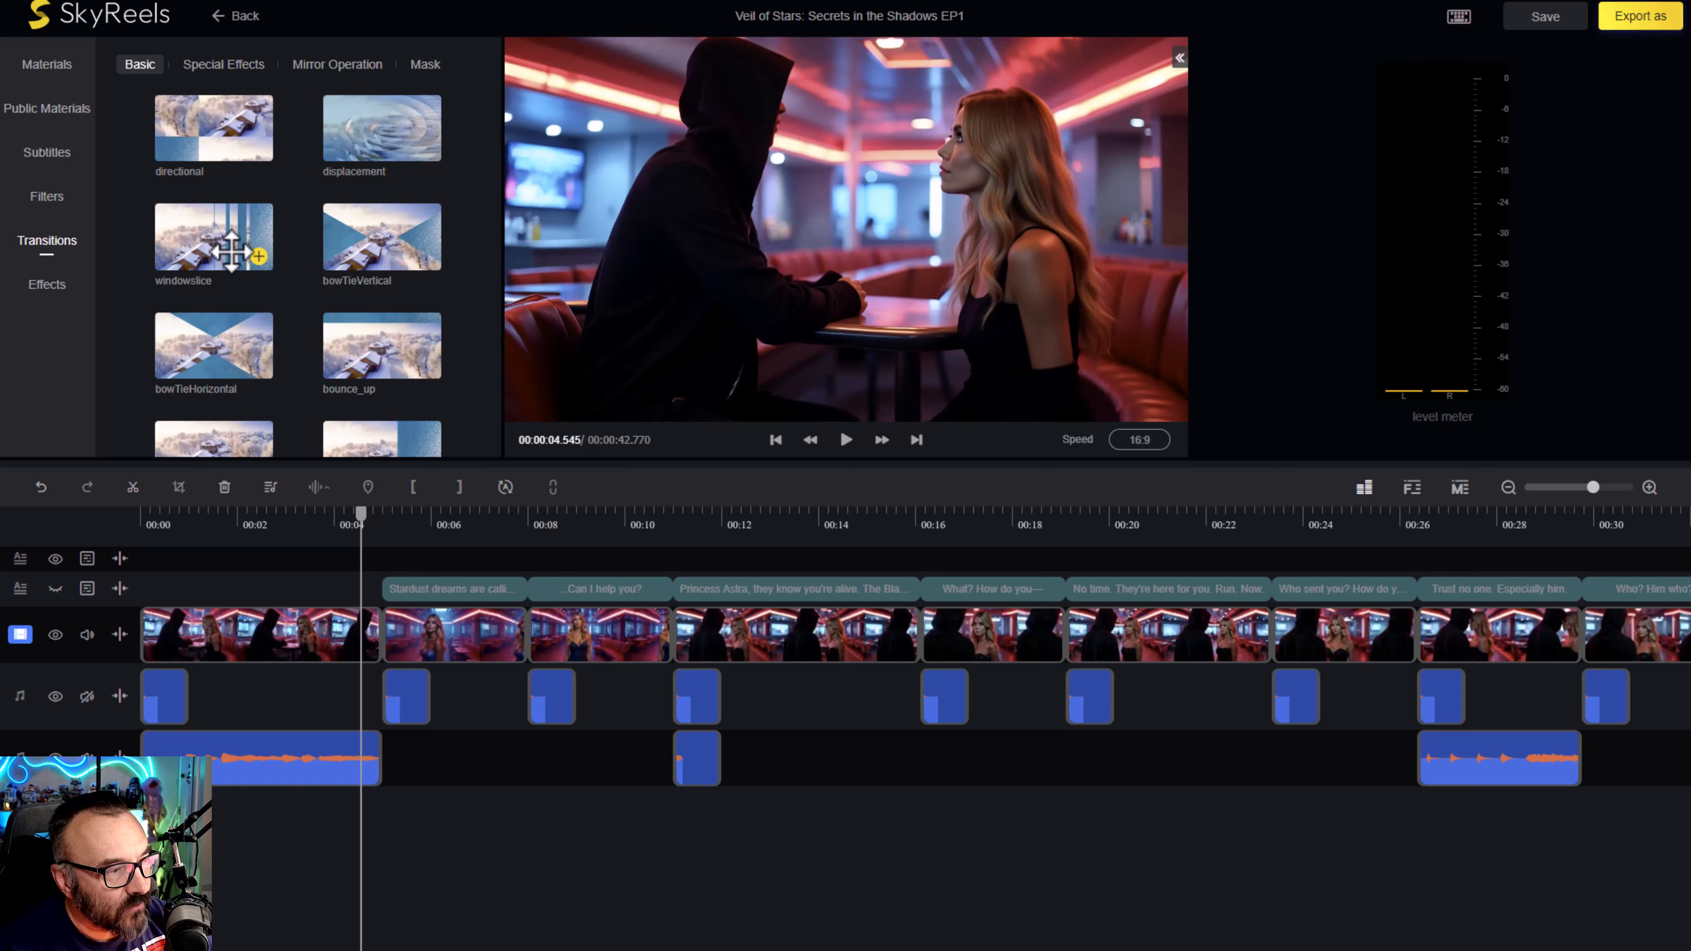
scroll(261, 319, down, 3)
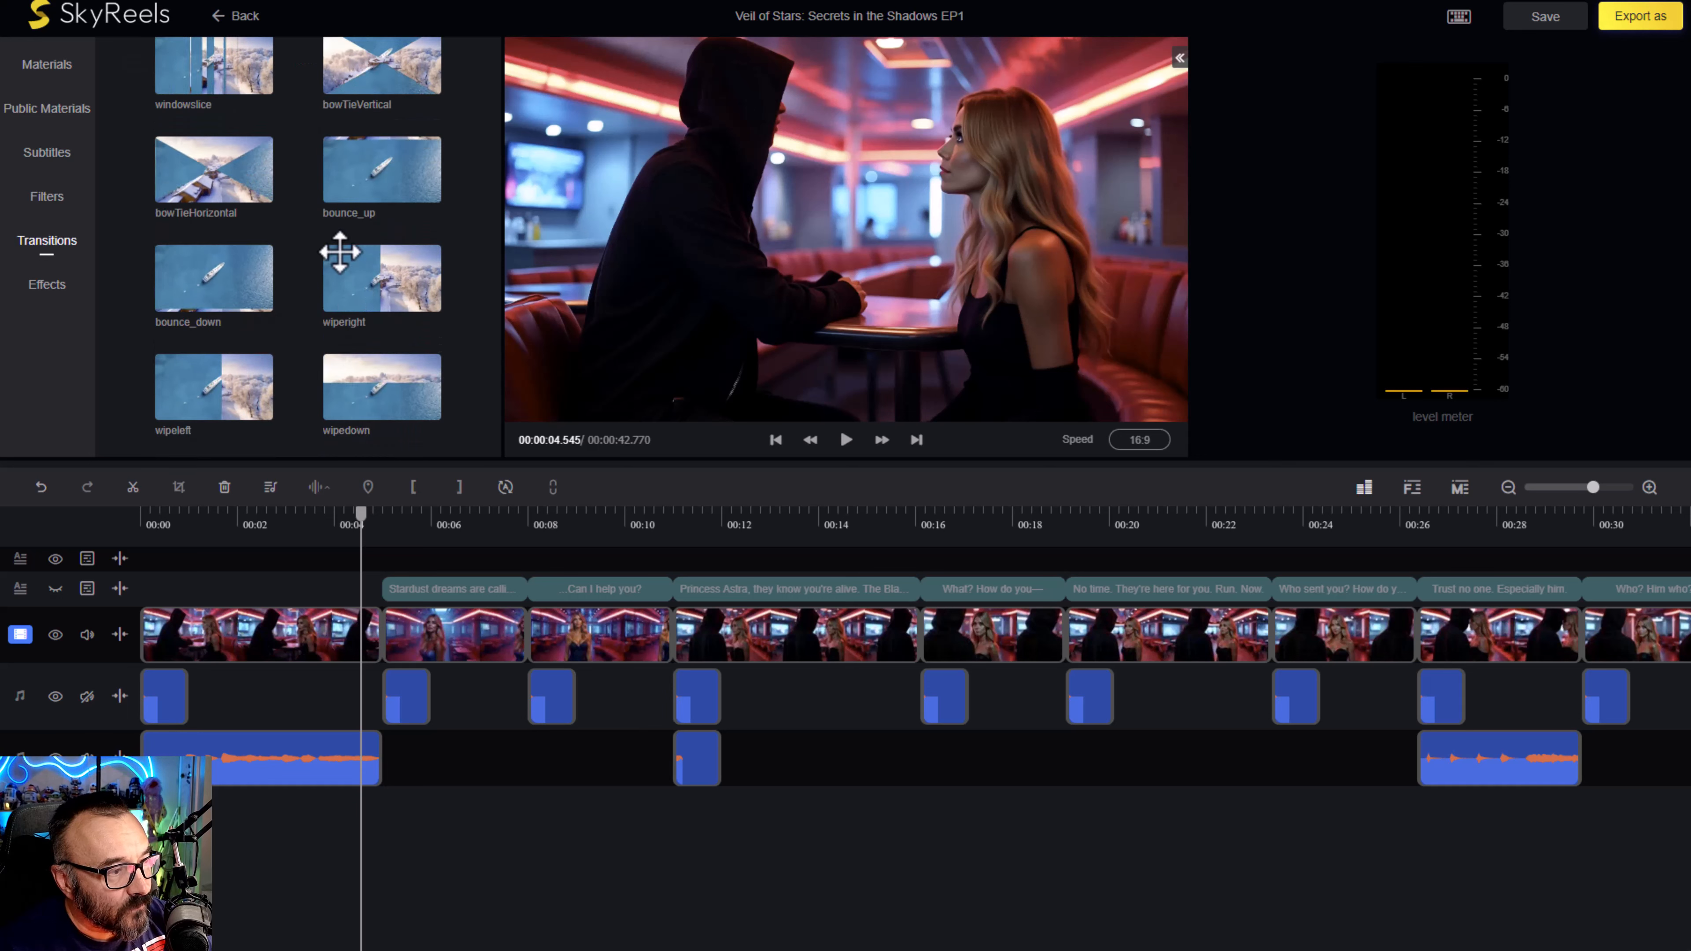
mouse_move(366, 518)
mouse_down()
mouse_move(416, 514)
mouse_move(397, 516)
mouse_up()
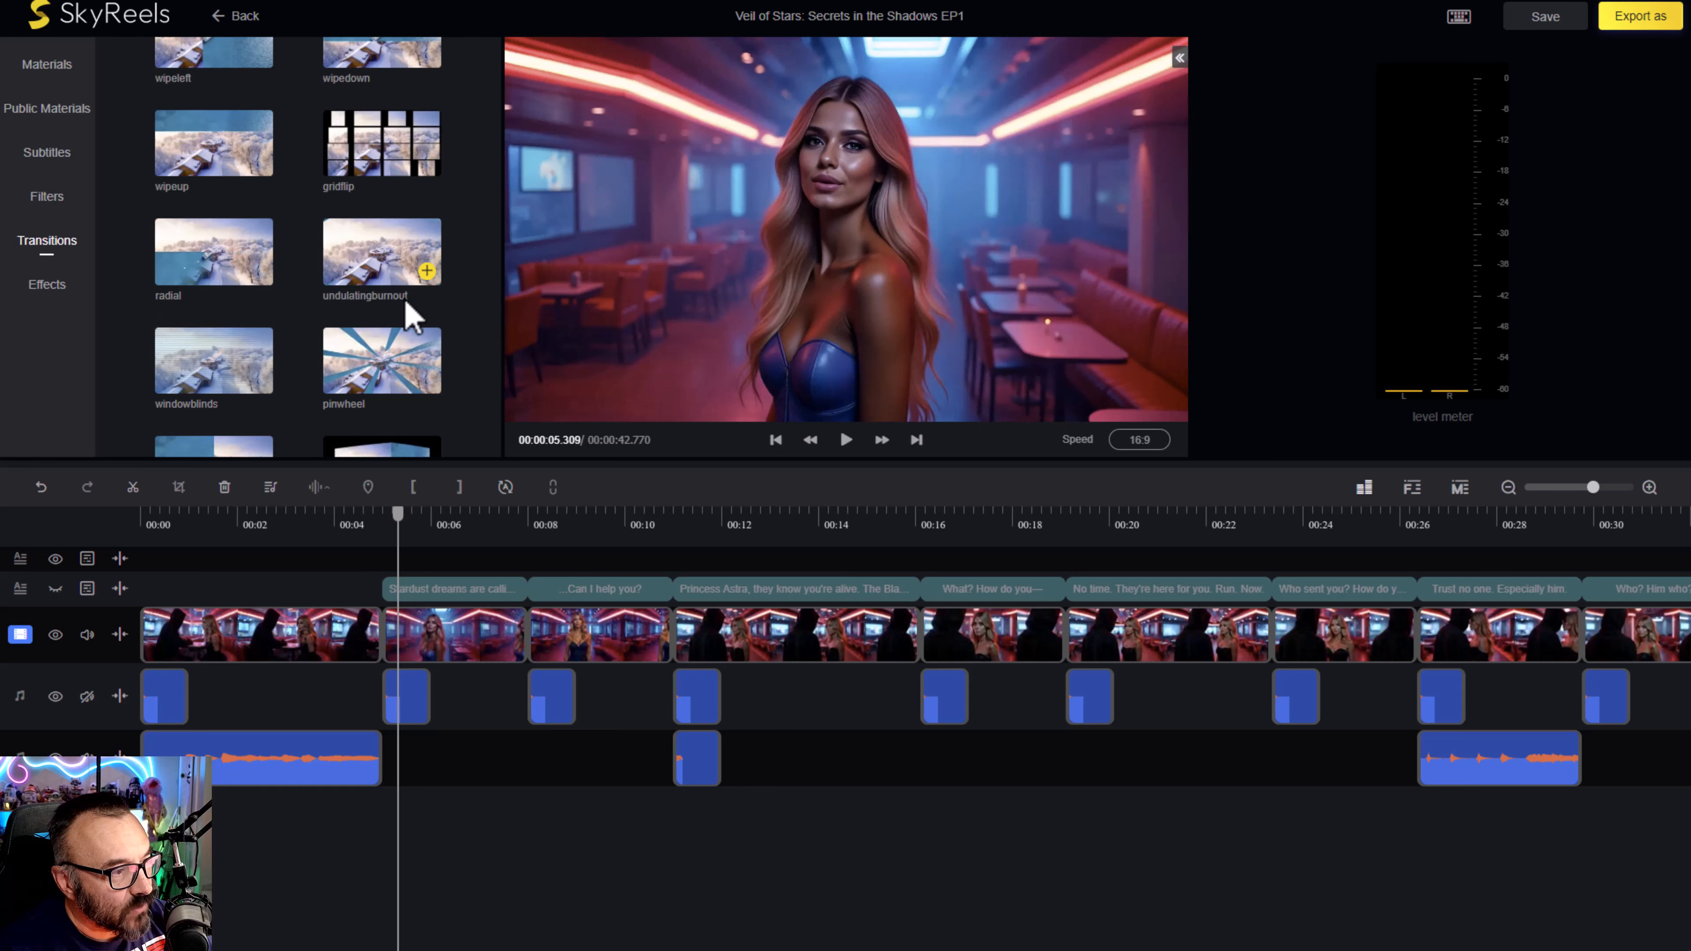
scroll(406, 310, down, 5)
scroll(408, 313, down, 4)
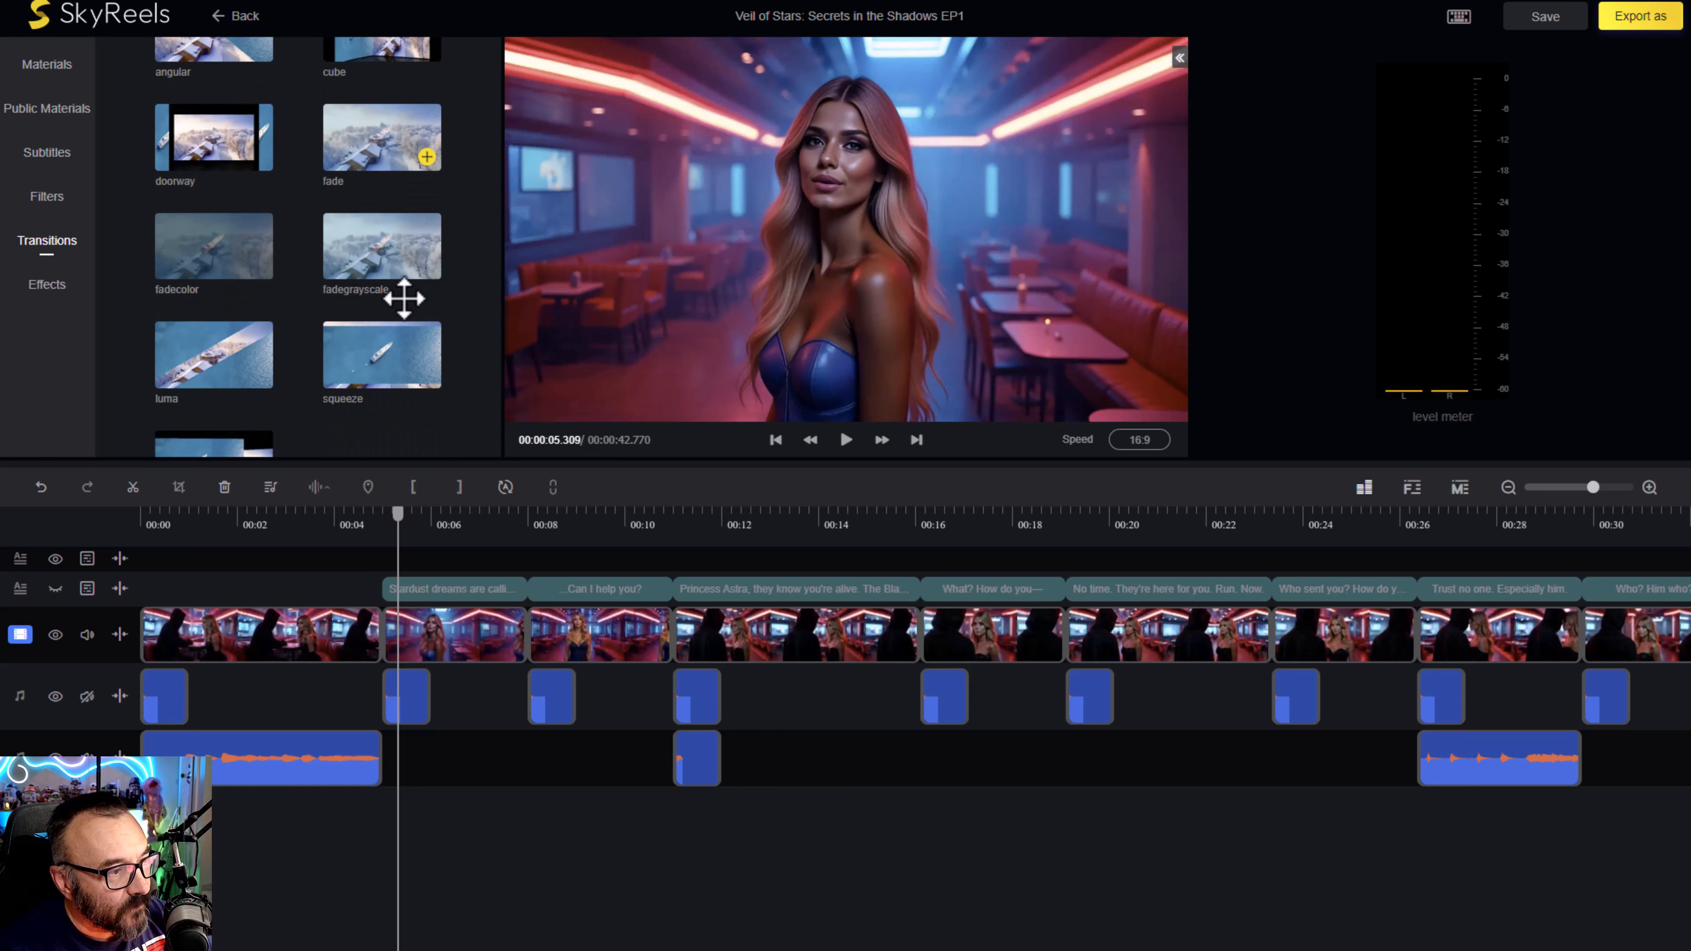
scroll(407, 309, down, 5)
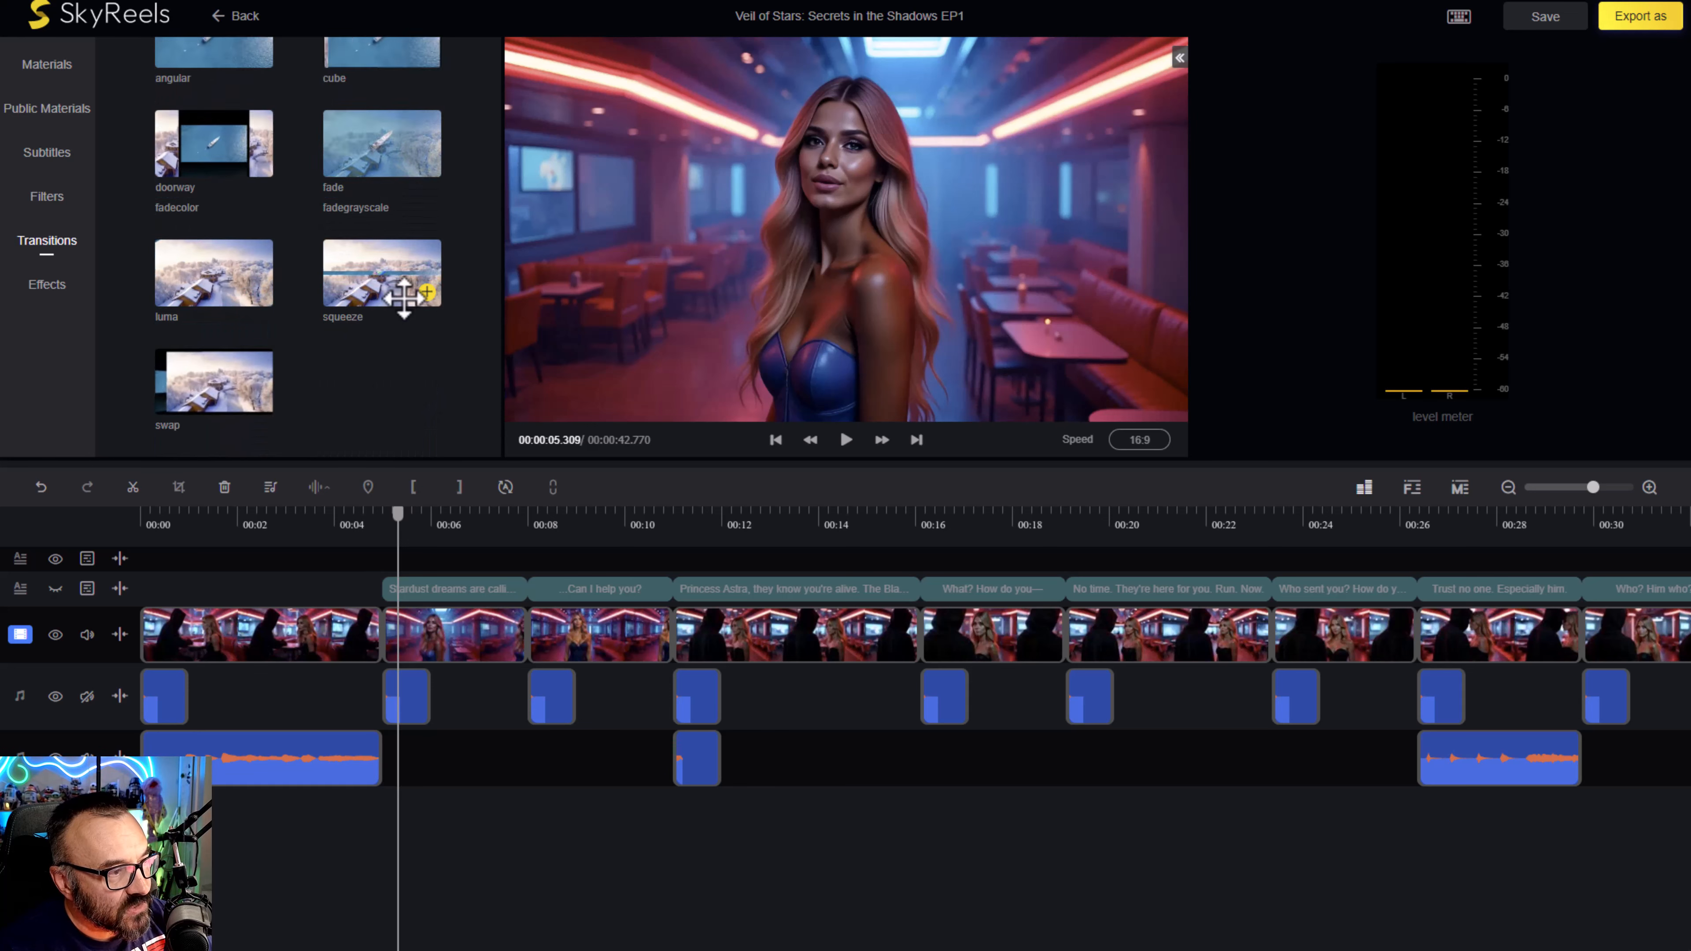
scroll(403, 297, up, 5)
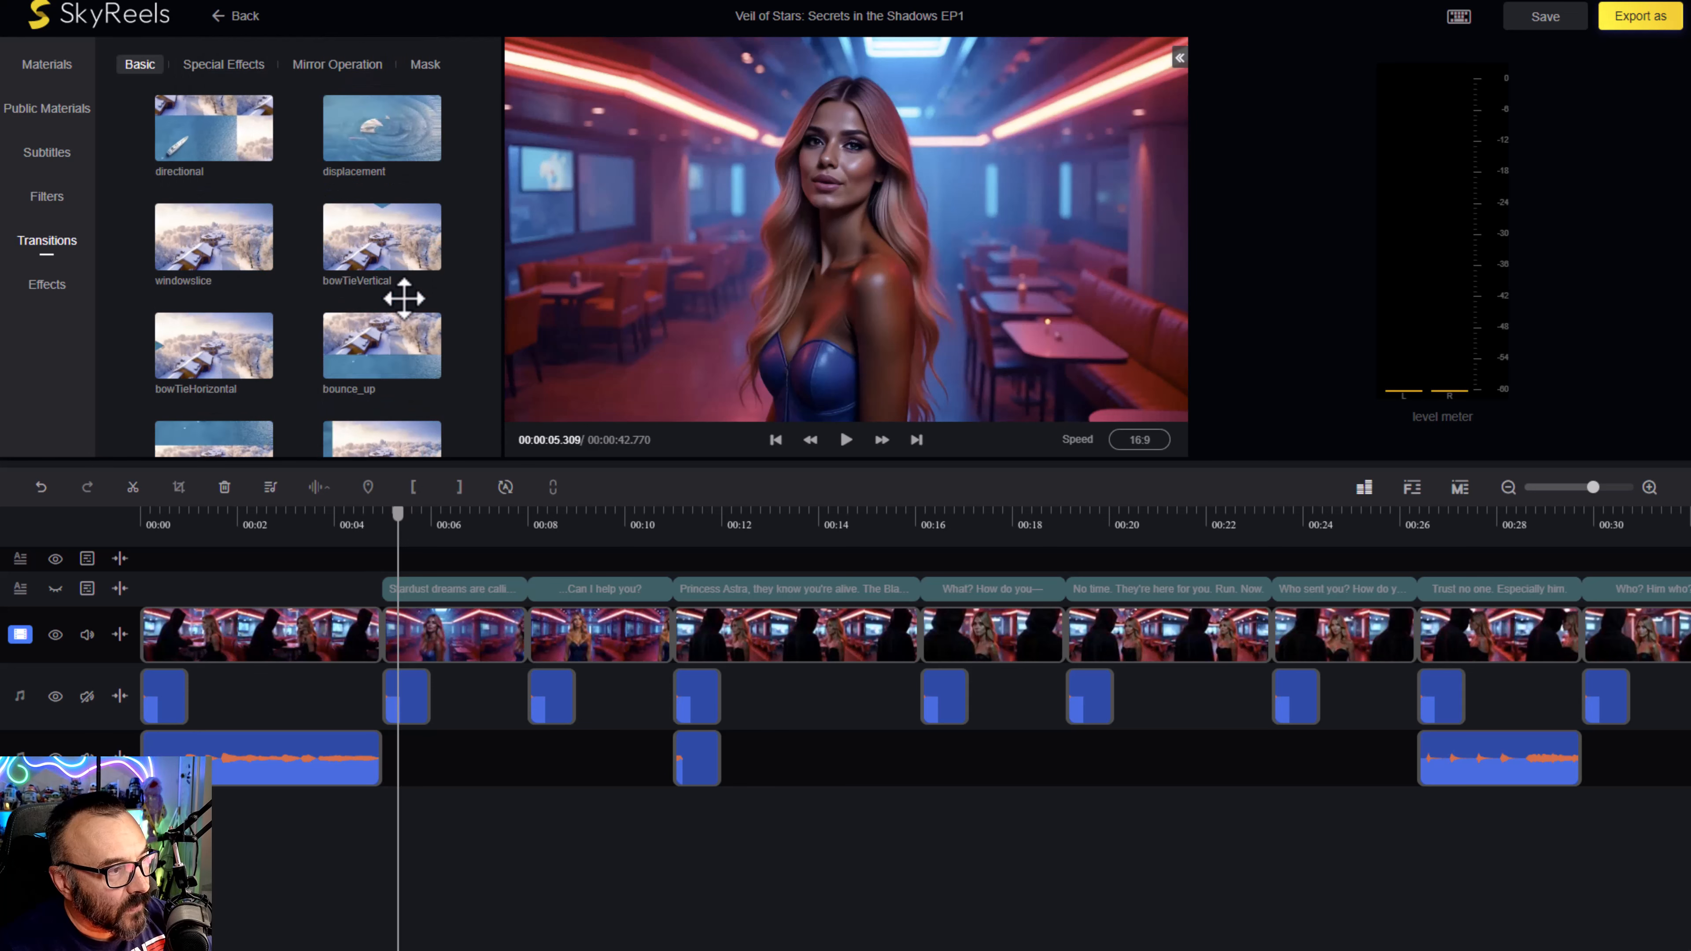
click(223, 64)
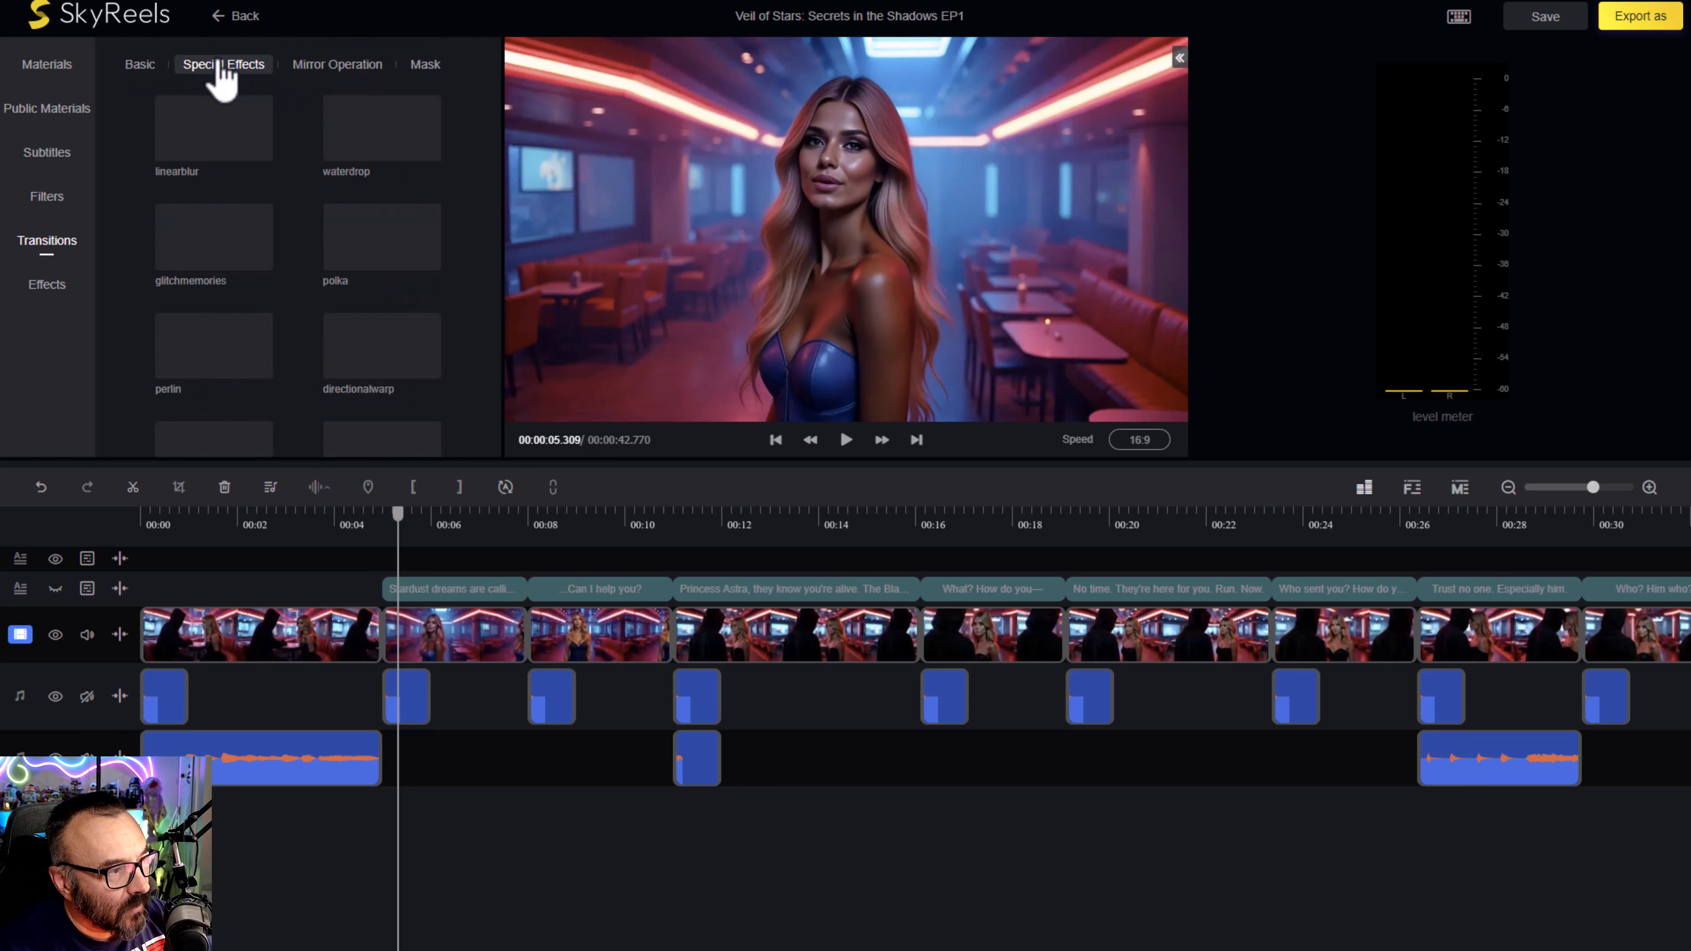
click(138, 66)
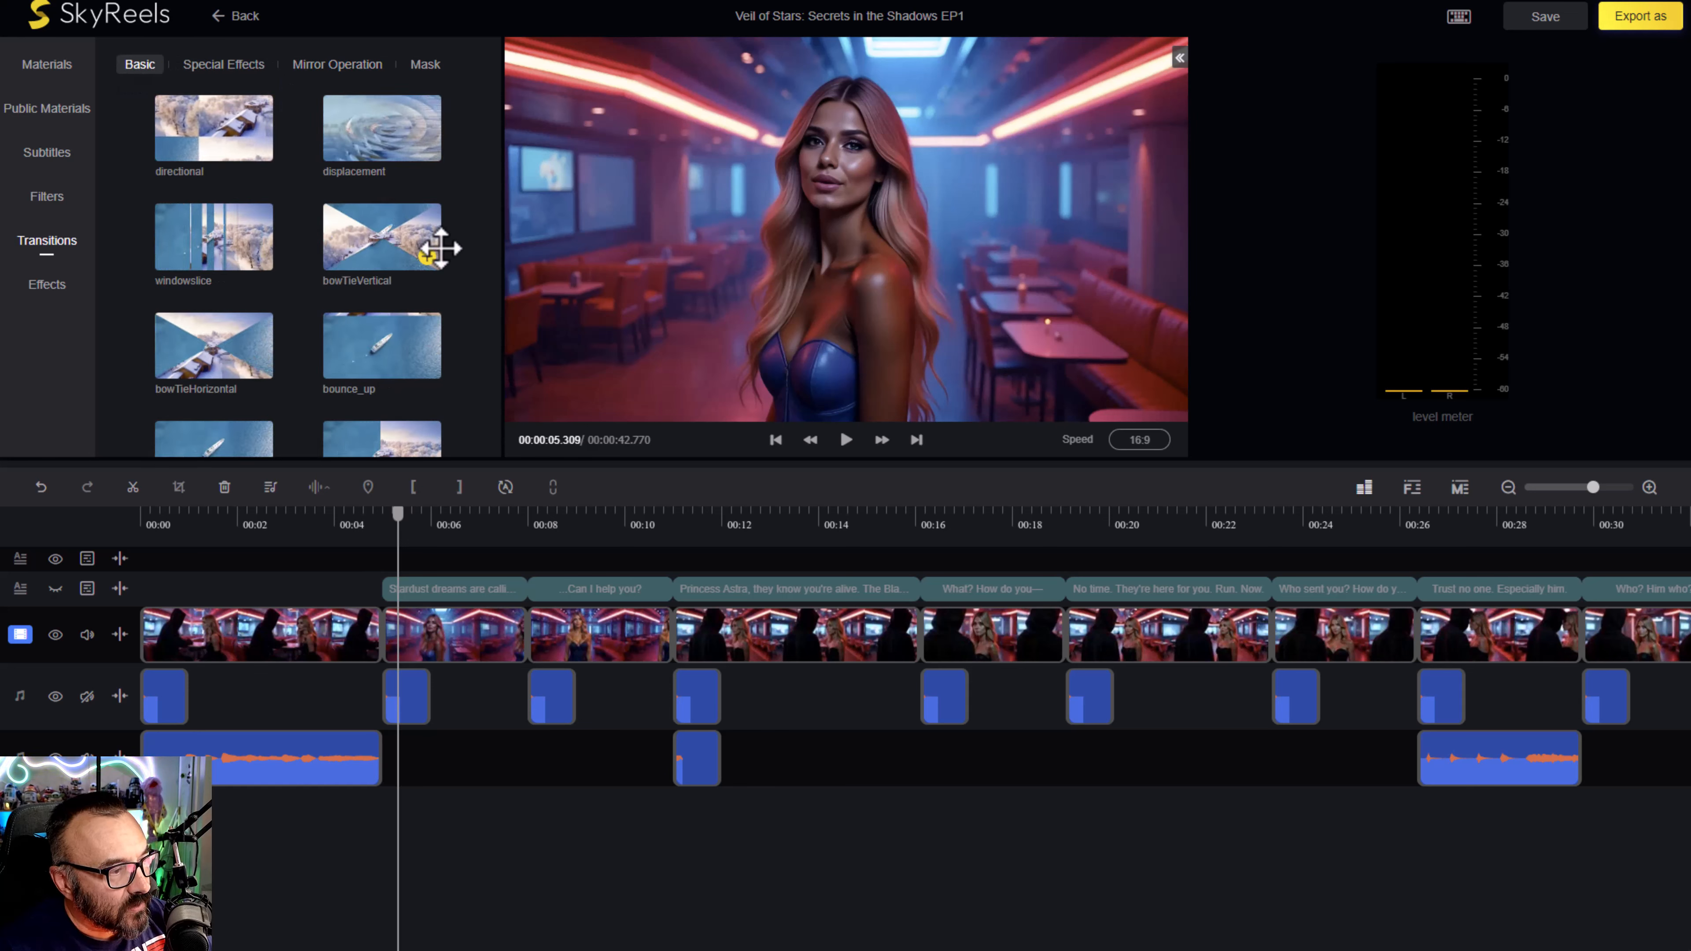
- Add the wiperight transition between the first and second clips and play across the cut
scroll(430, 257, down, 4)
mouse_move(362, 193)
mouse_down()
mouse_move(378, 563)
mouse_move(340, 616)
mouse_move(381, 634)
mouse_up()
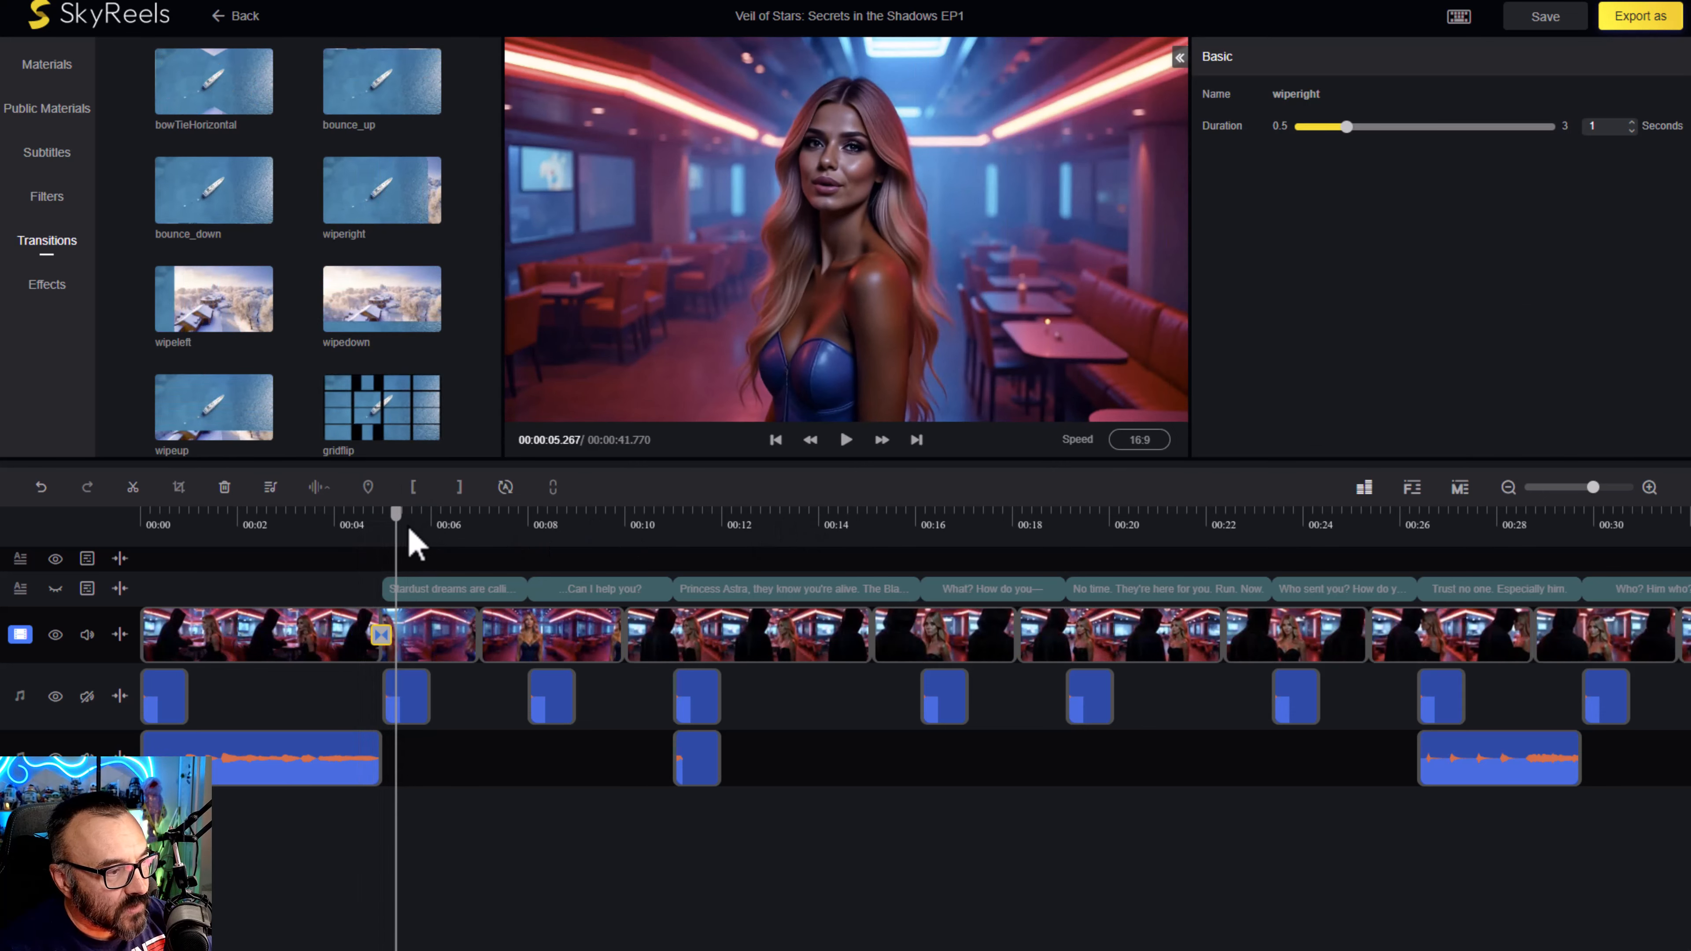
drag(396, 526, 323, 527)
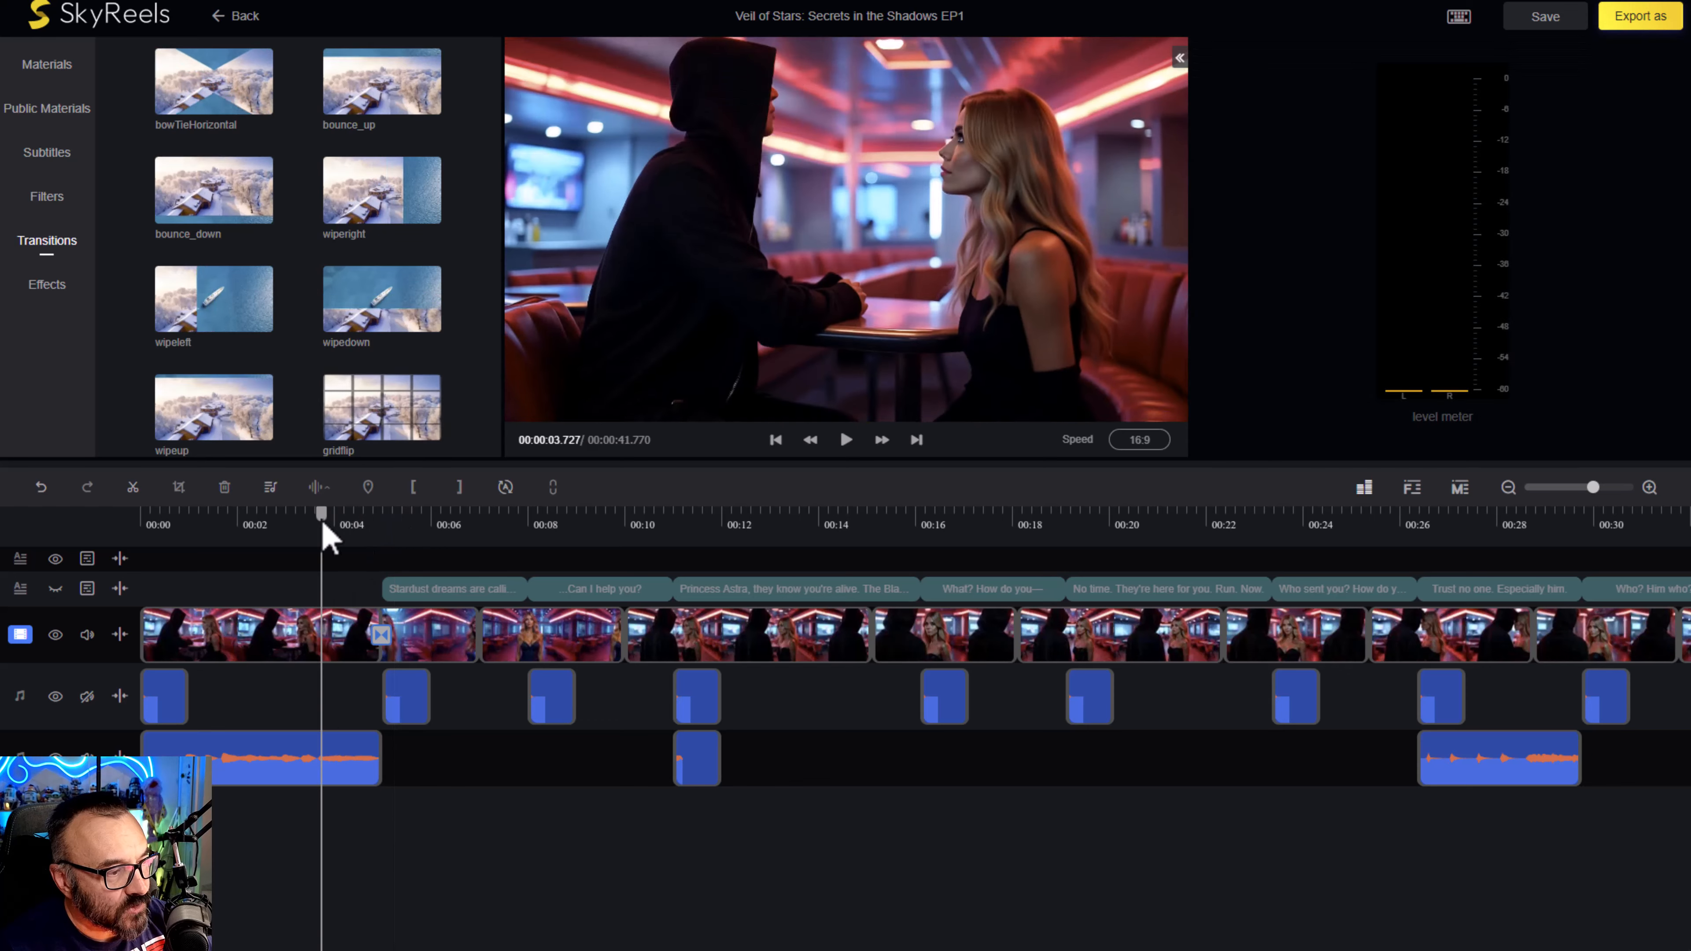
key(space)
key(space)
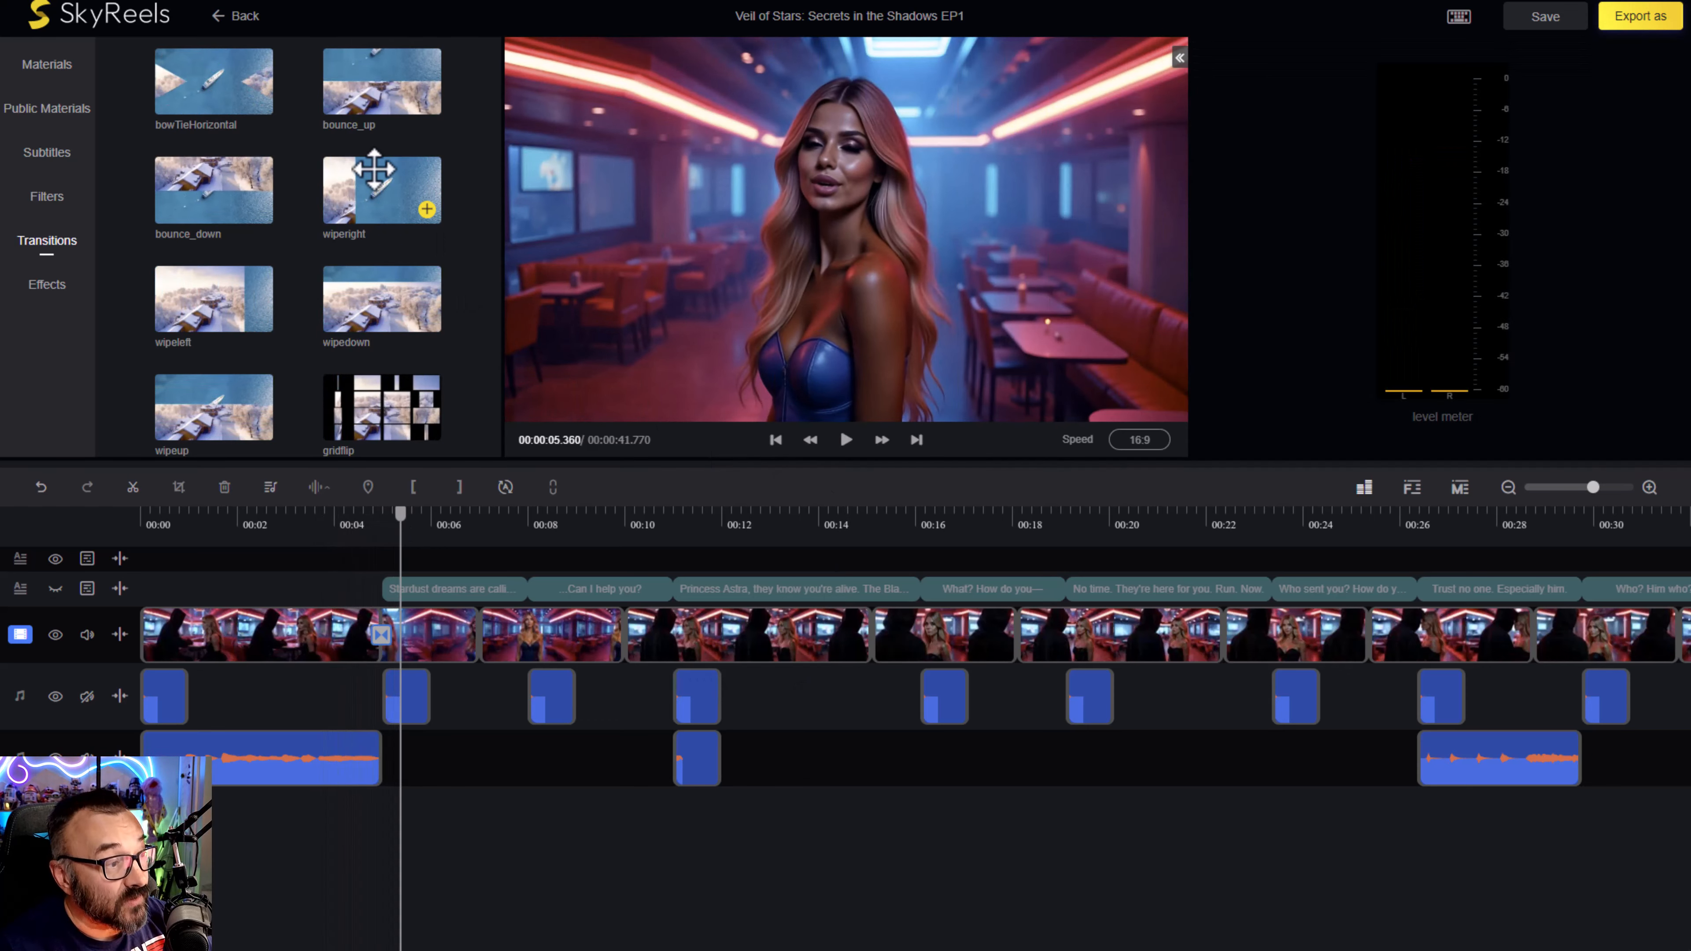
- Examine the special-effects transitions, from linearblur through to wind
scroll(389, 259, down, 5)
scroll(219, 120, up, 6)
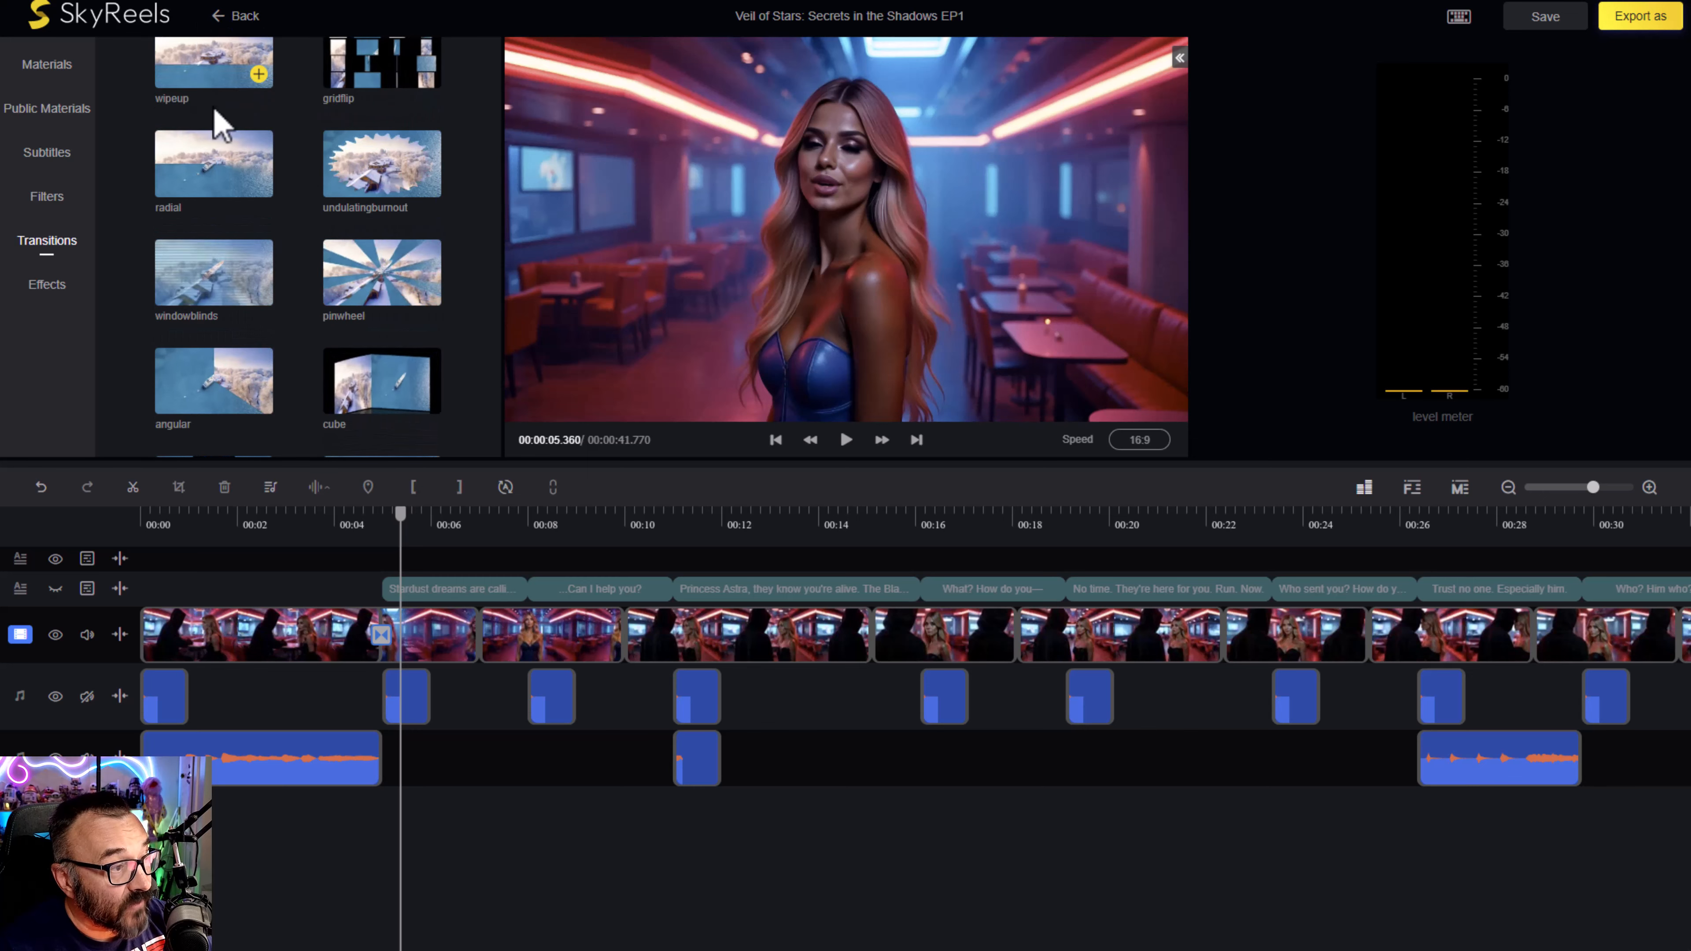
click(262, 65)
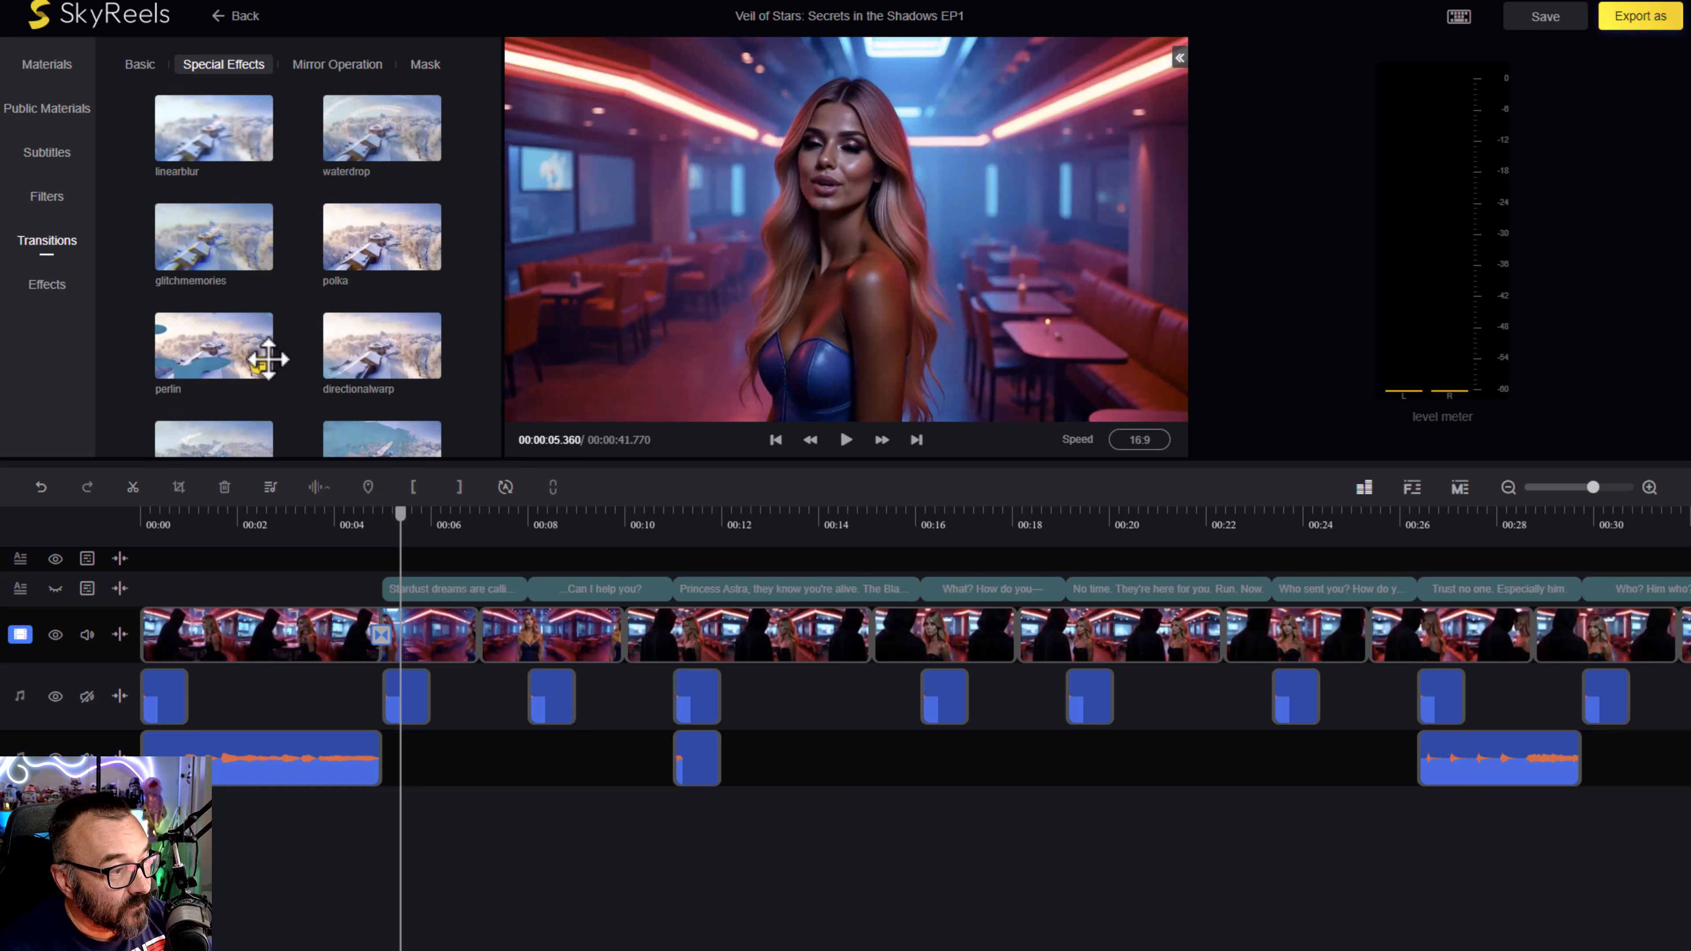
scroll(356, 302, down, 2)
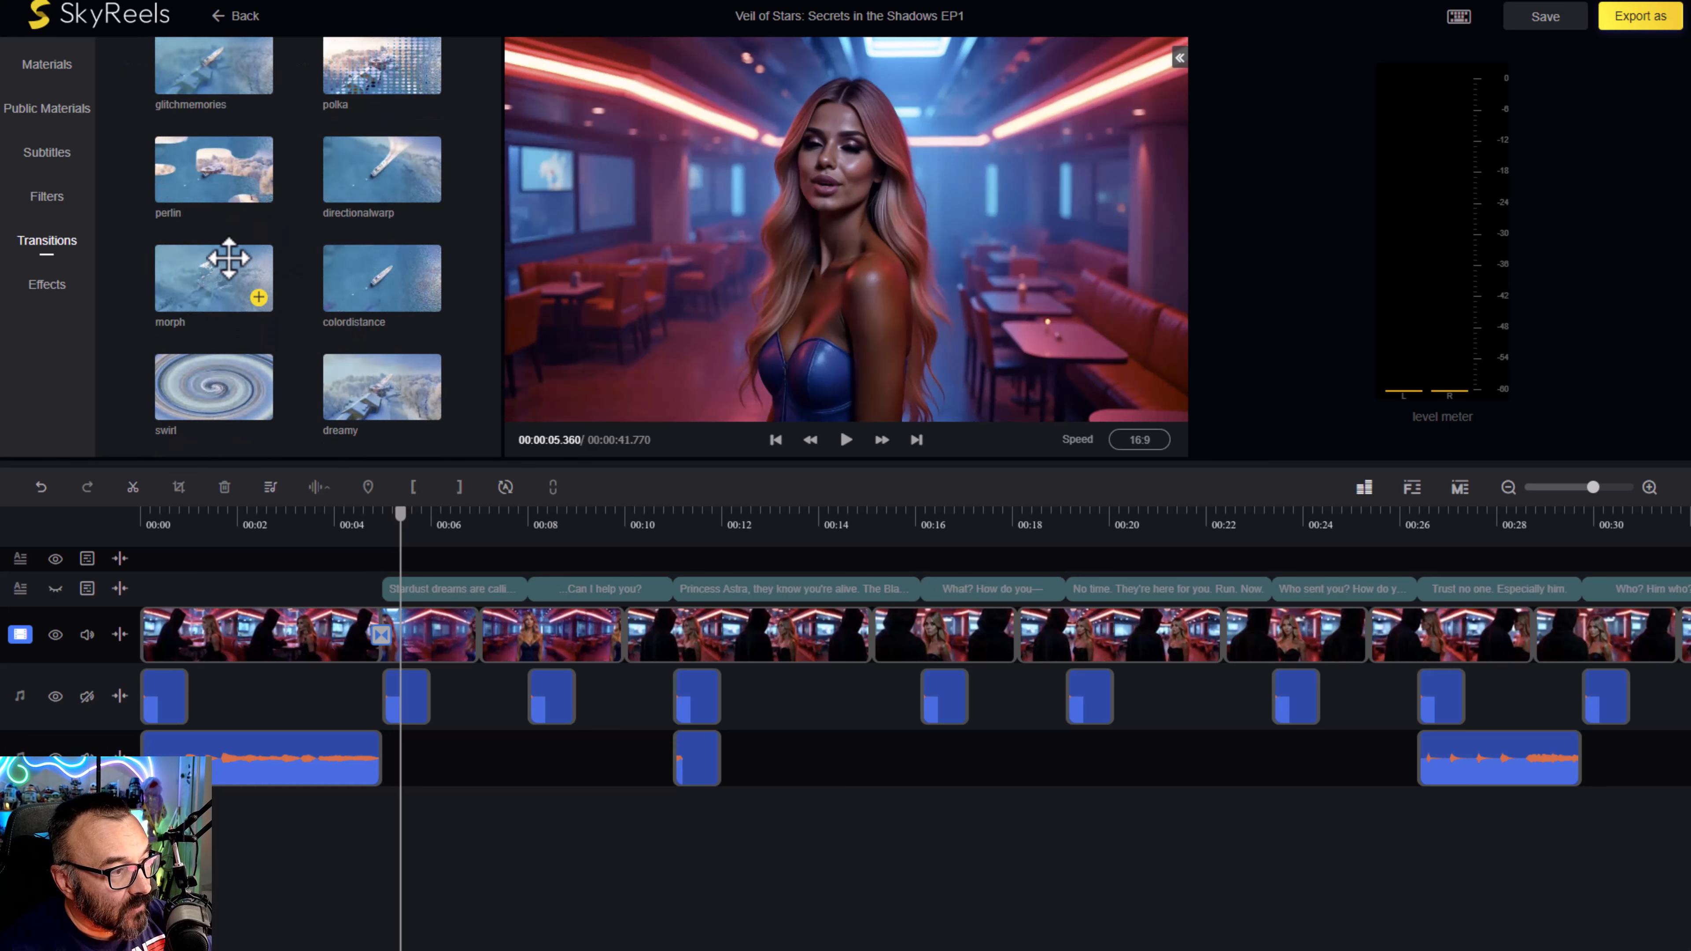
scroll(228, 257, down, 5)
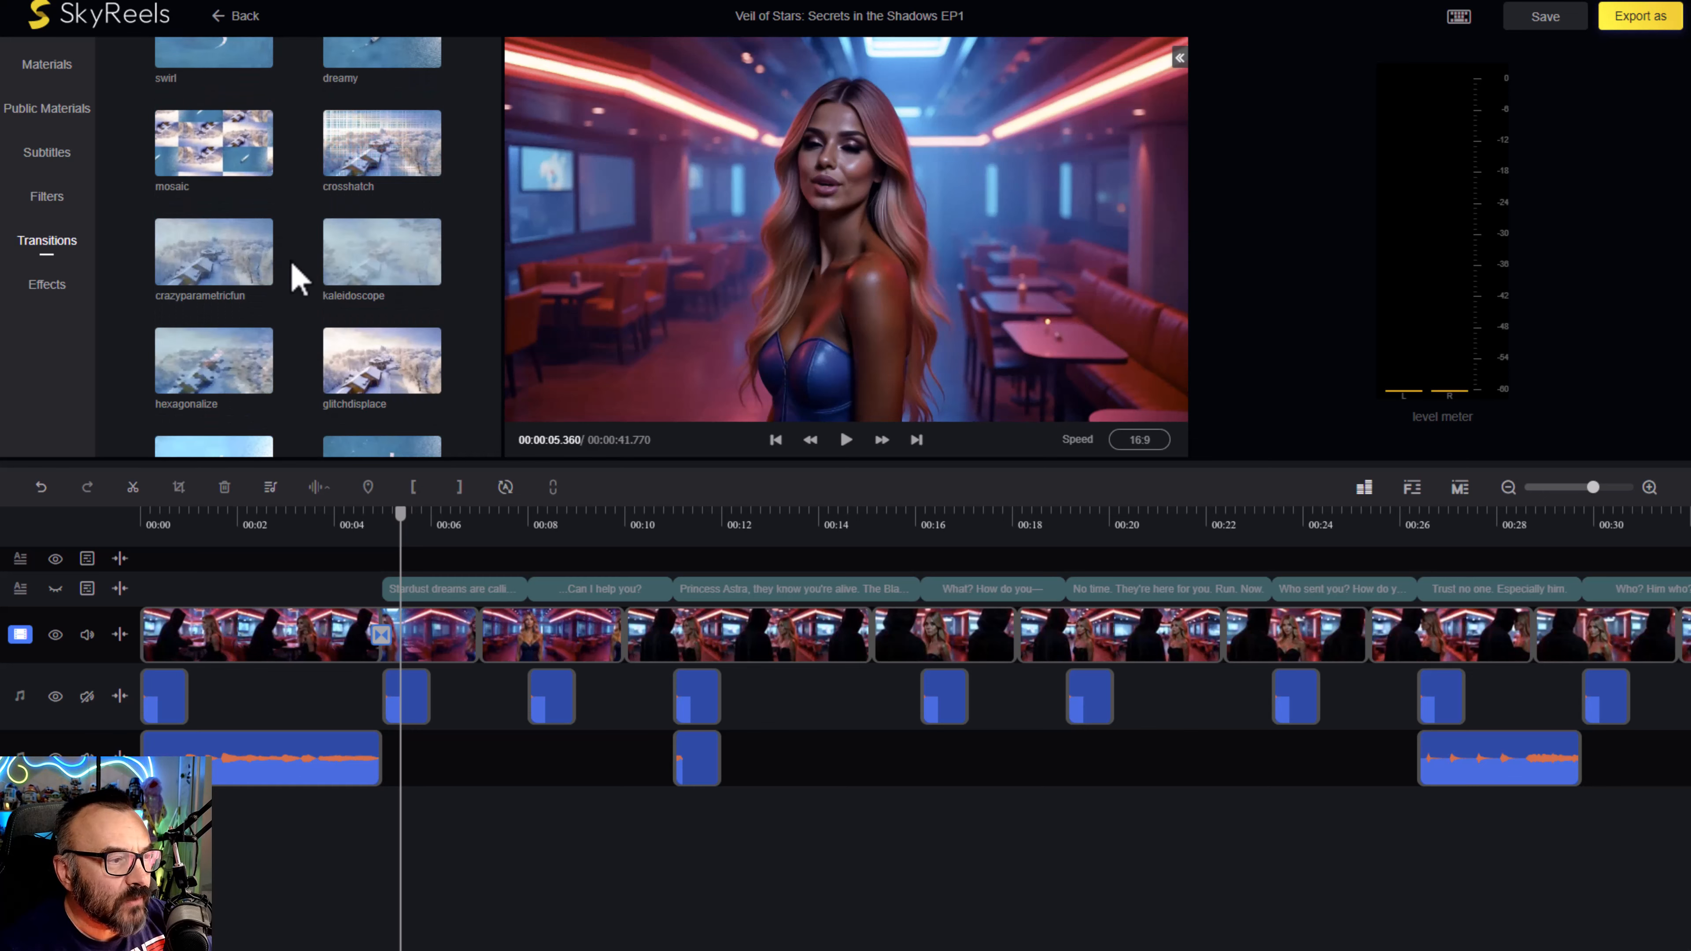
scroll(295, 276, down, 1)
scroll(287, 272, down, 1)
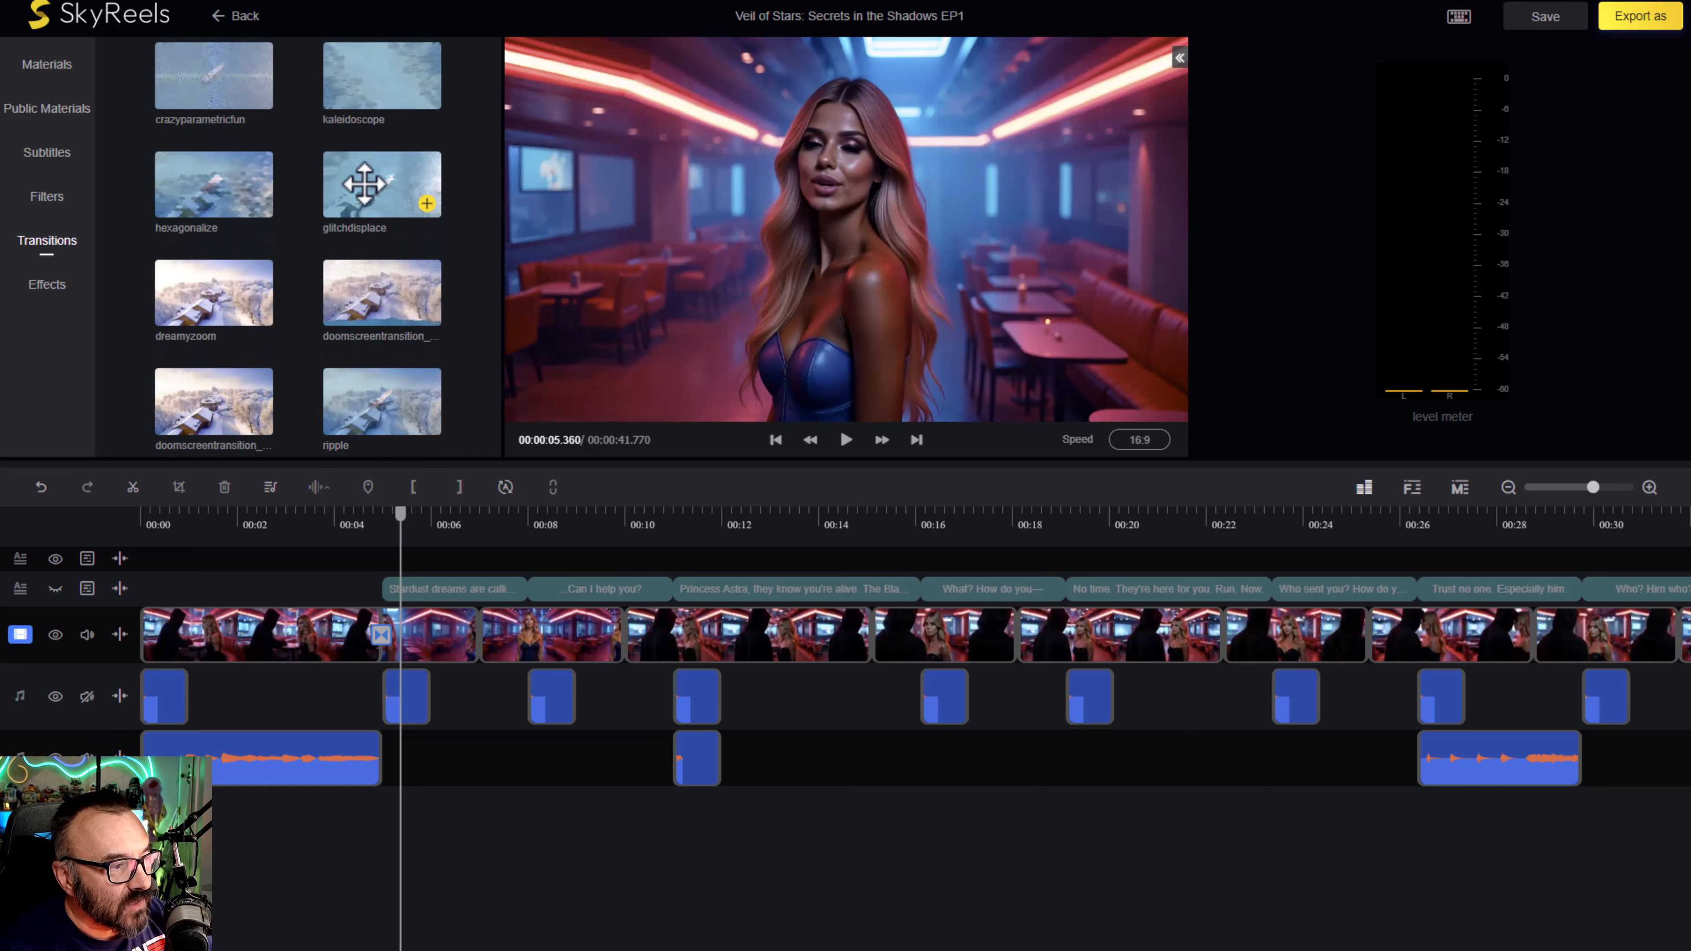
scroll(383, 170, down, 5)
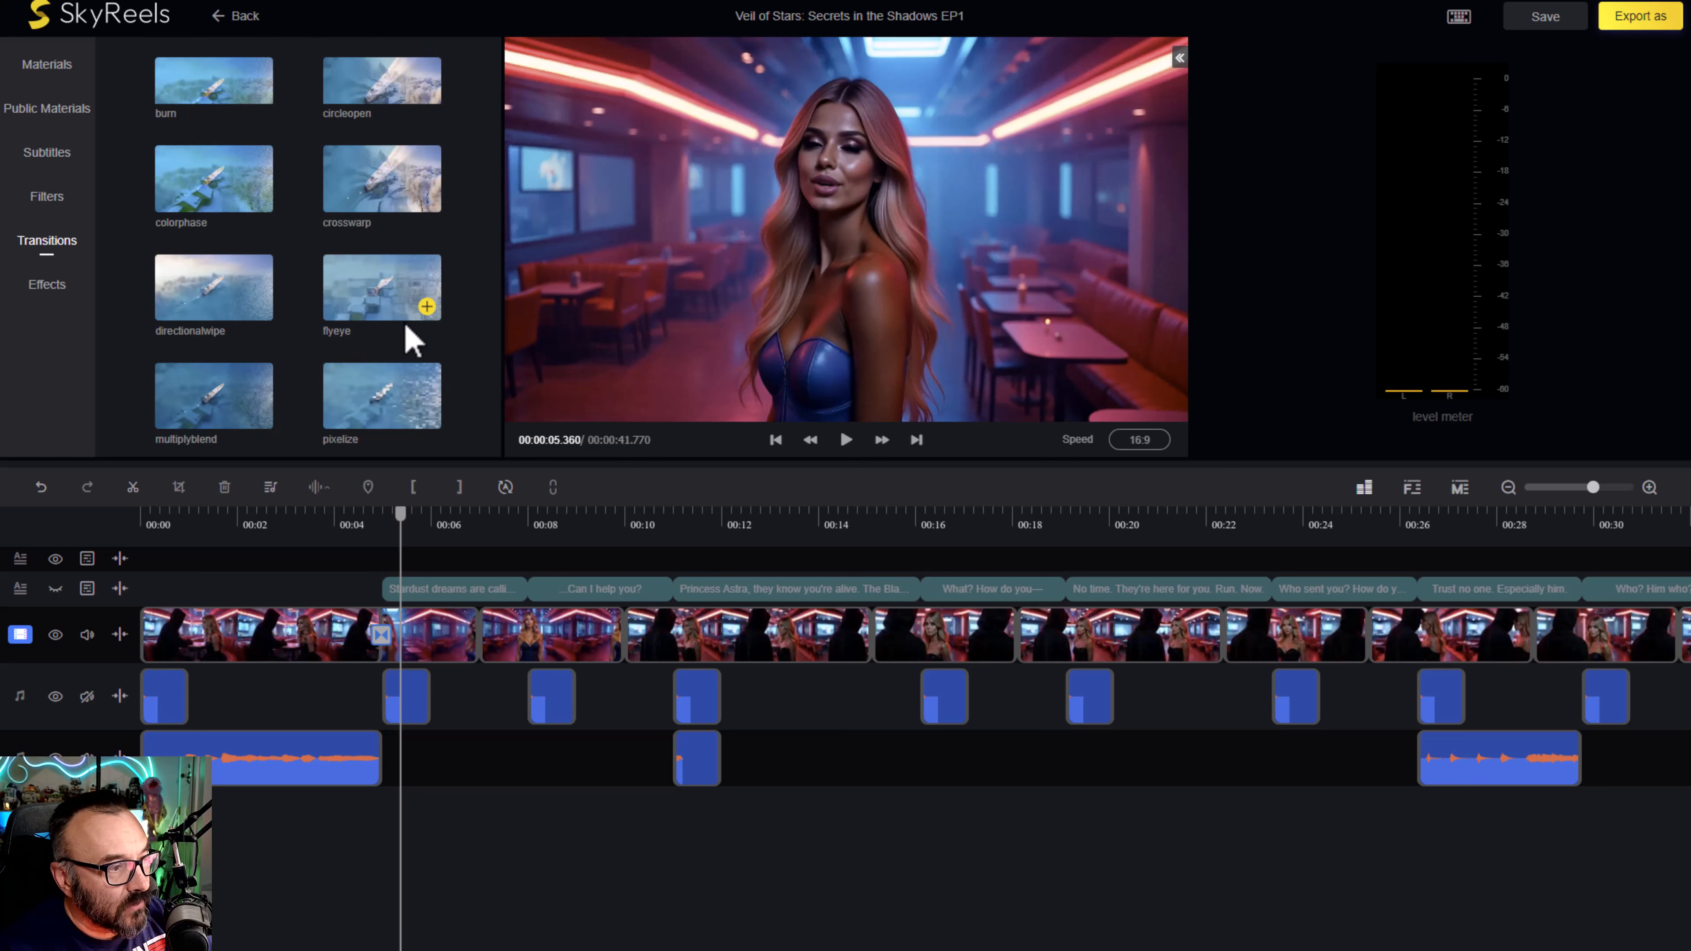
scroll(405, 330, down, 2)
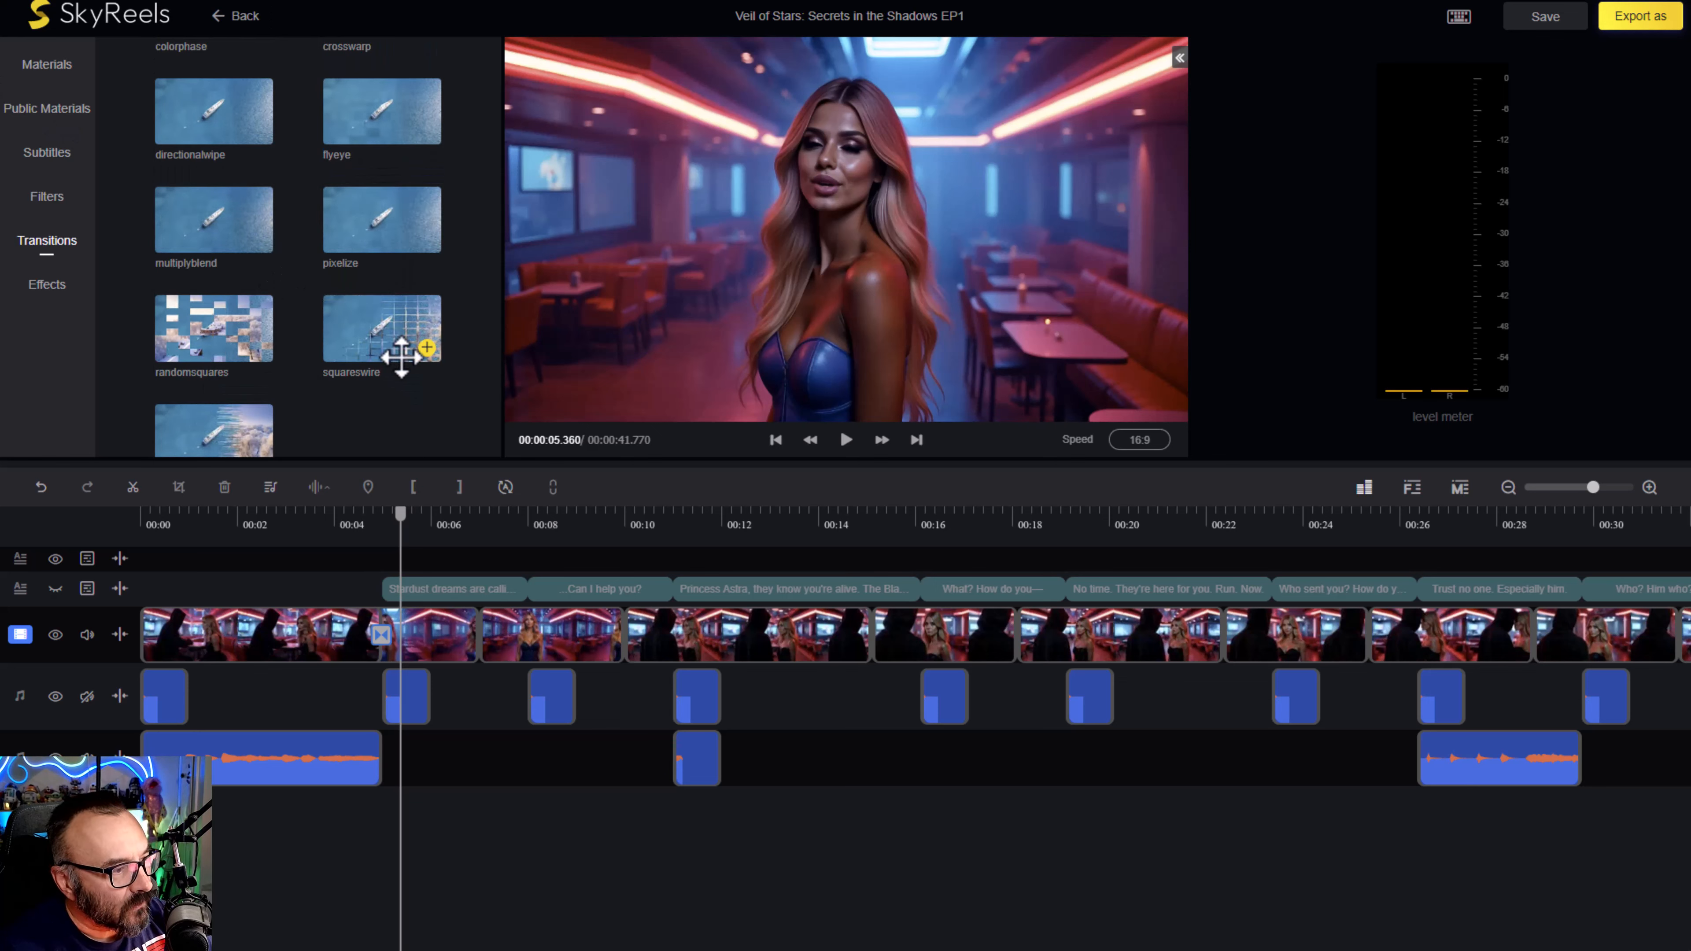
scroll(396, 373, down, 1)
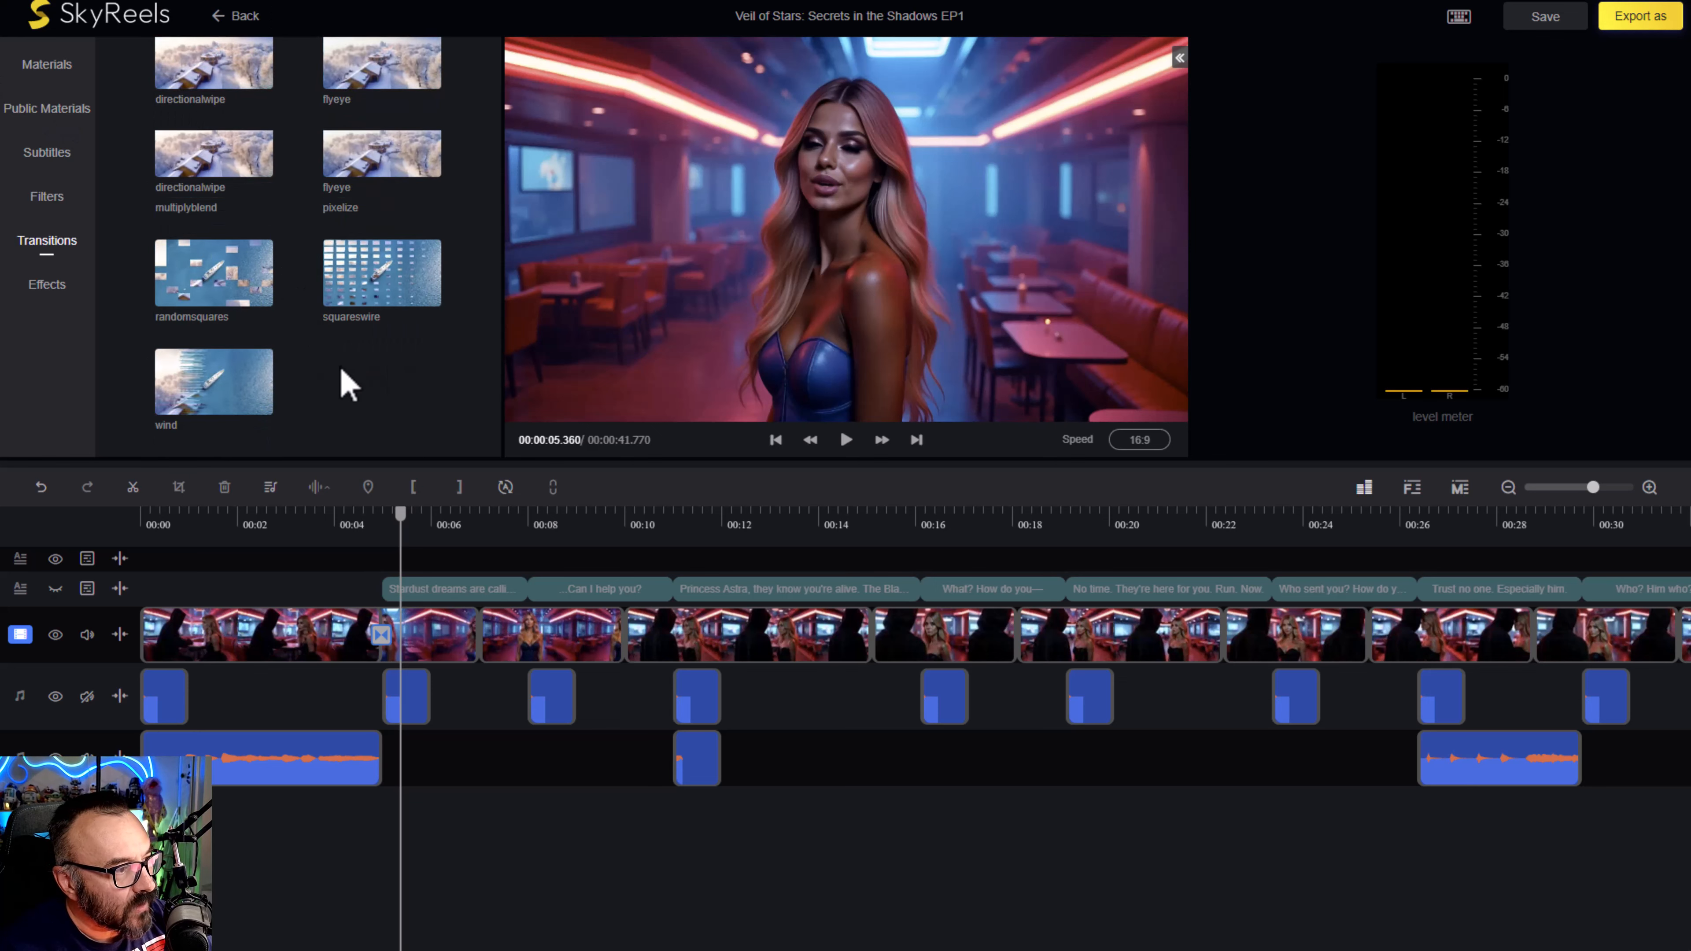
scroll(346, 385, down, 4)
scroll(340, 359, up, 10)
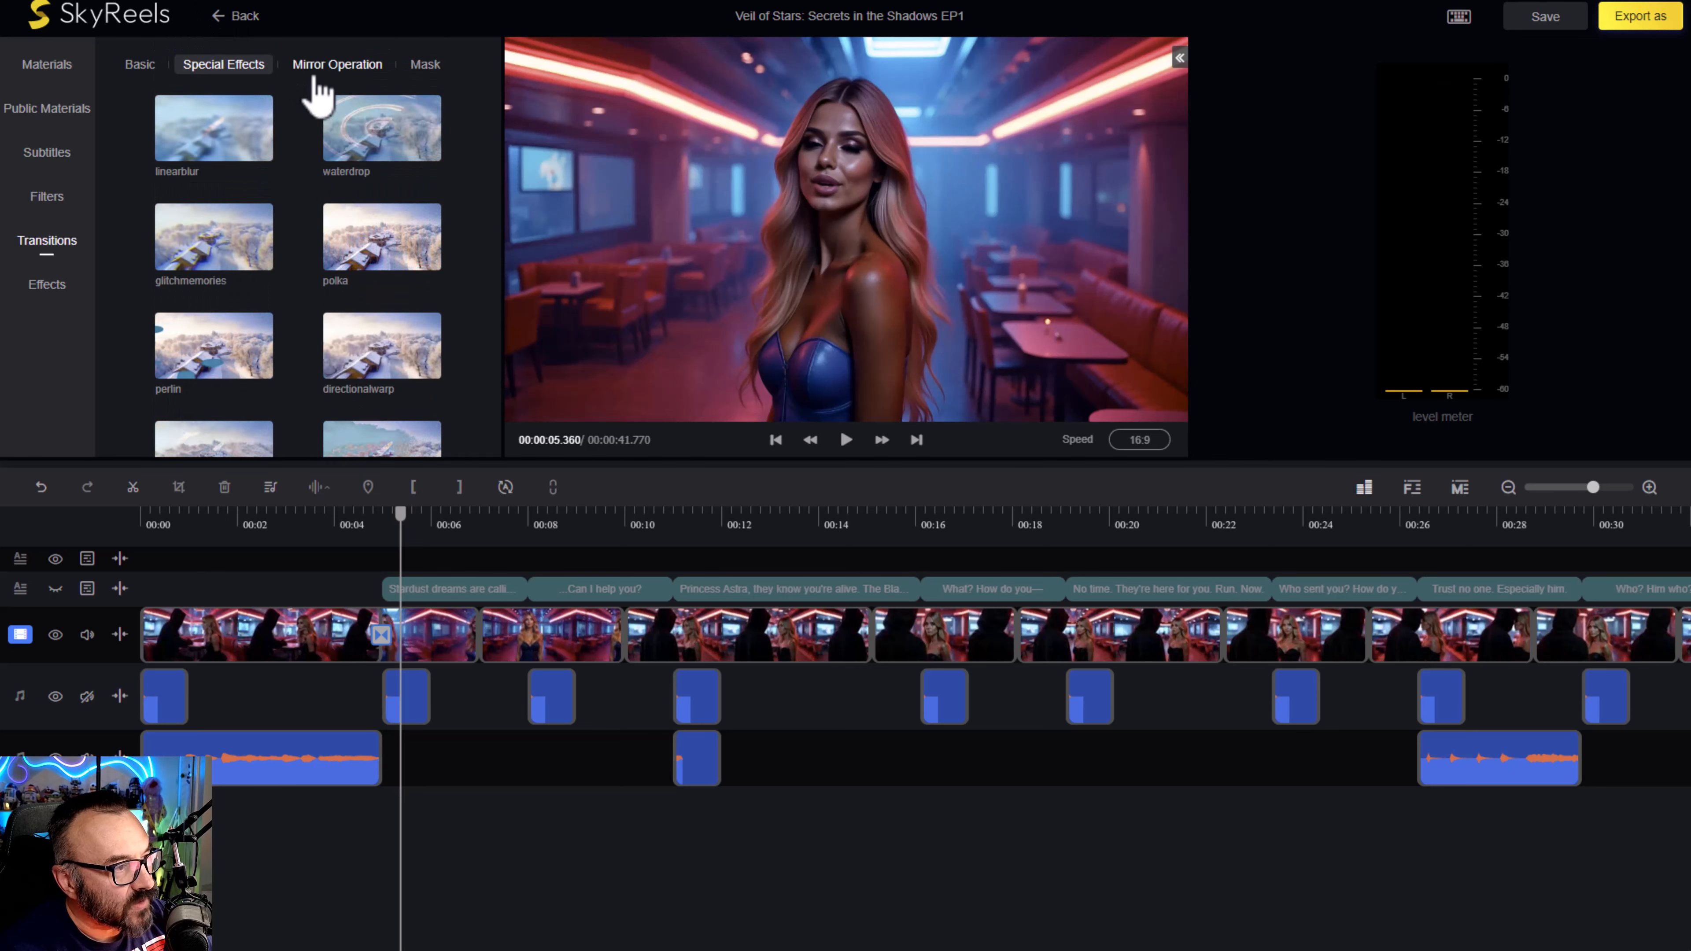
- Replace the transition between the first two clips with the mirror-operation simplezoom and play across the cut to check it
click(319, 67)
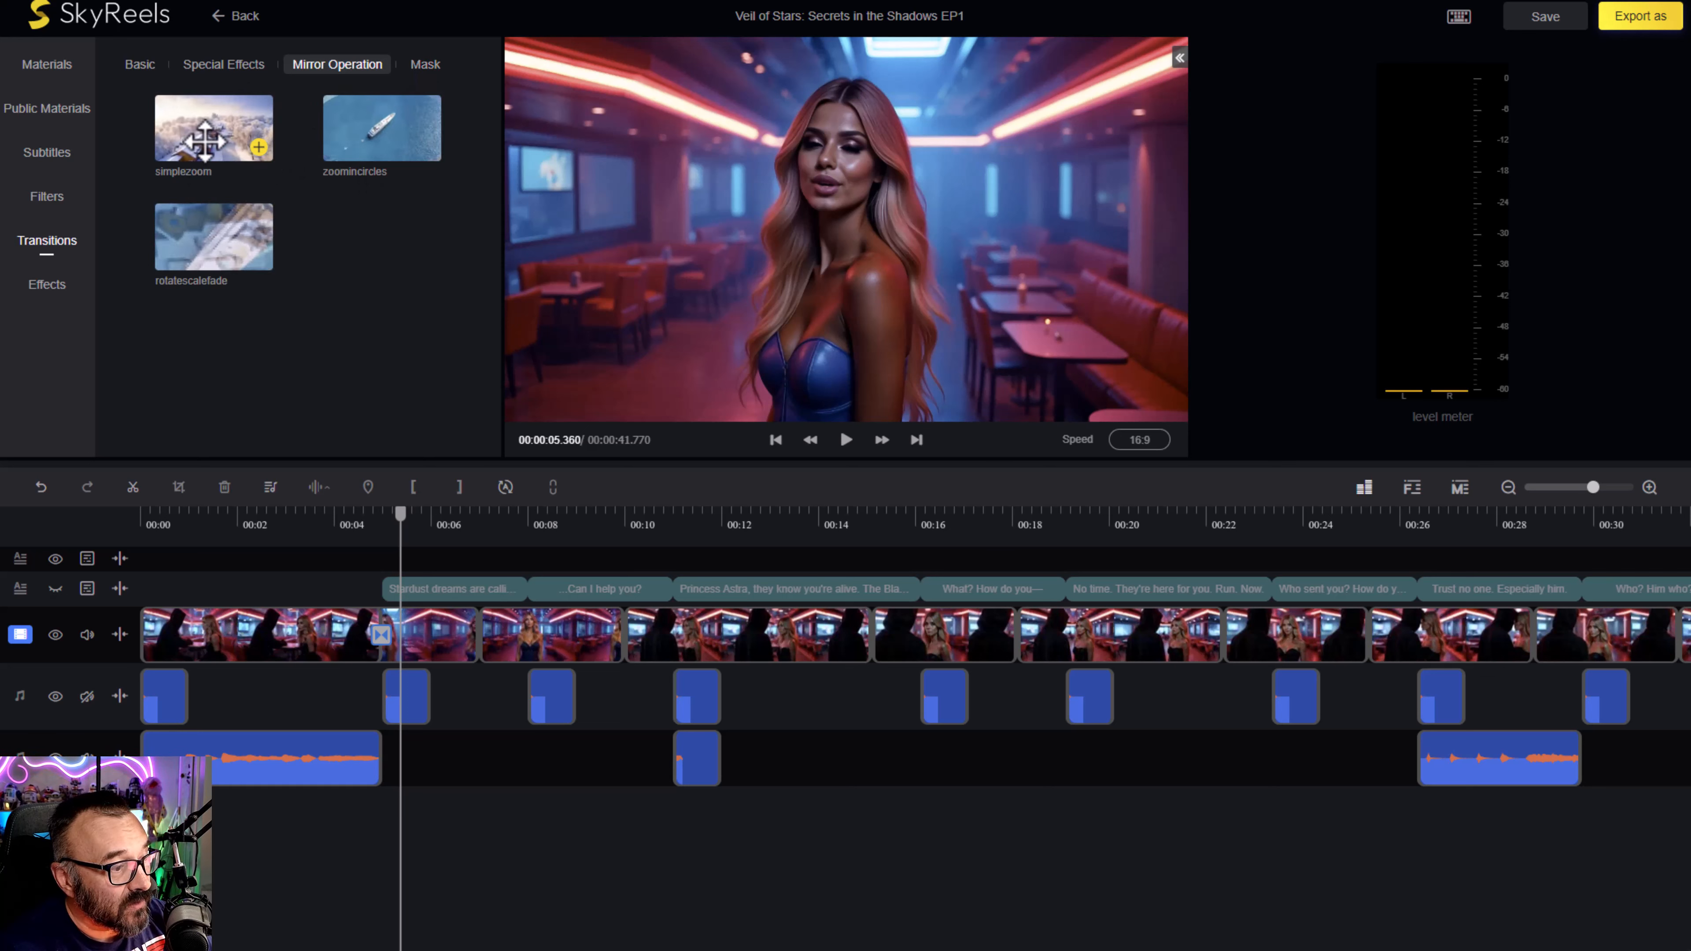
drag(205, 142, 377, 644)
click(381, 637)
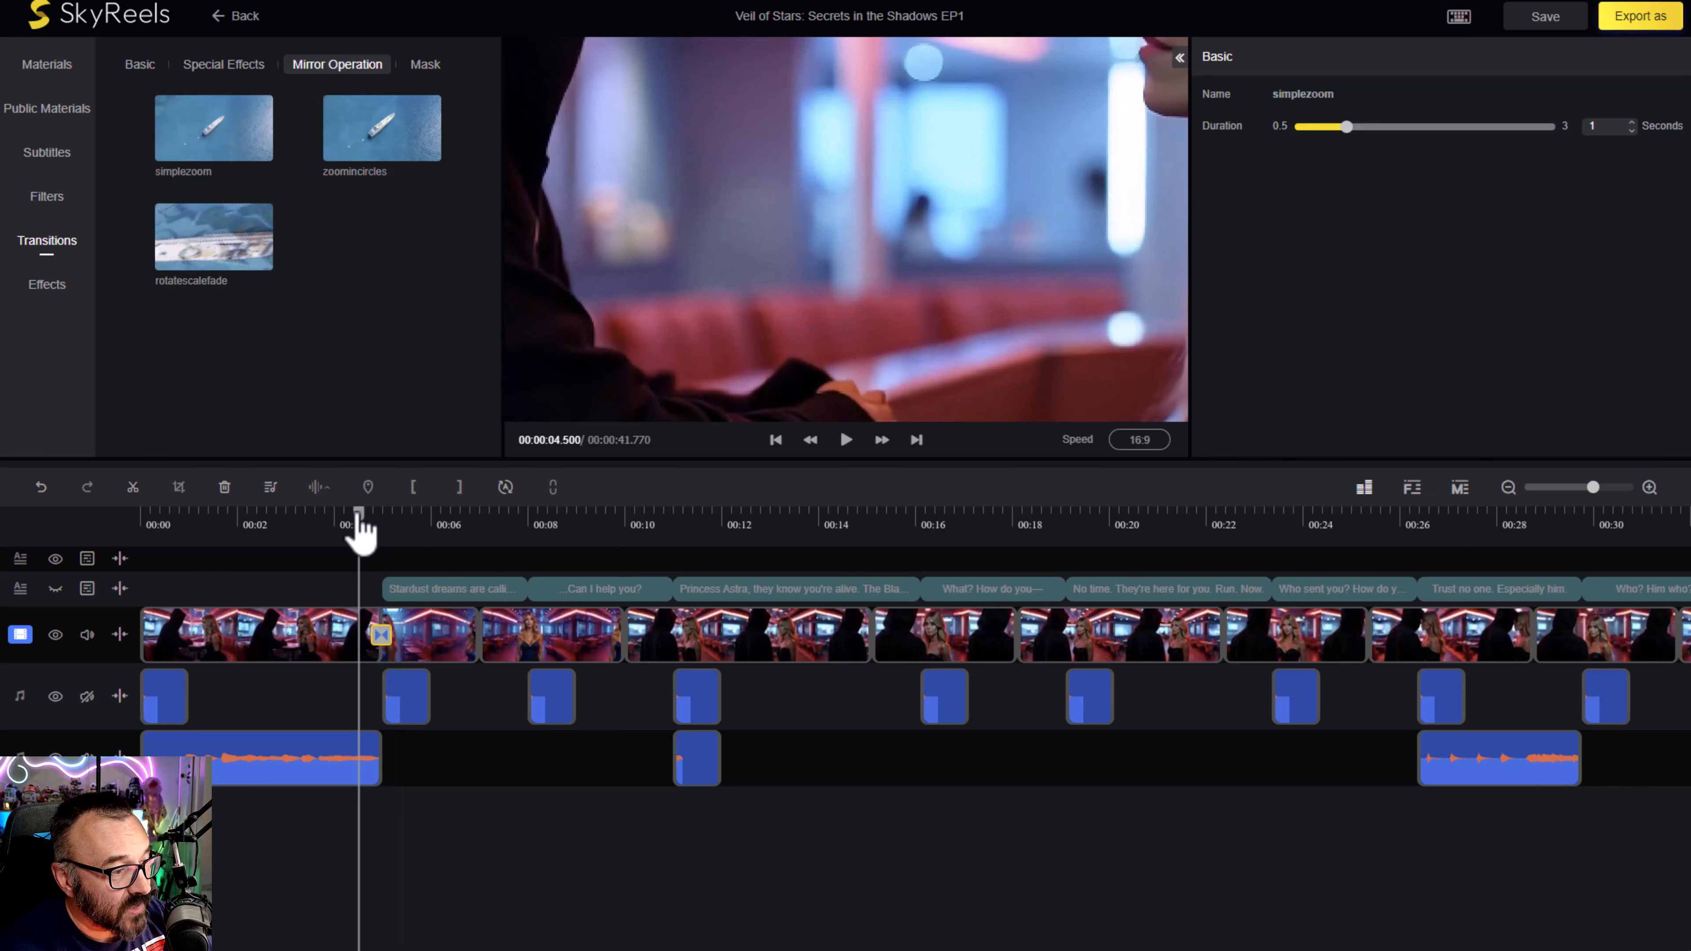
click(334, 526)
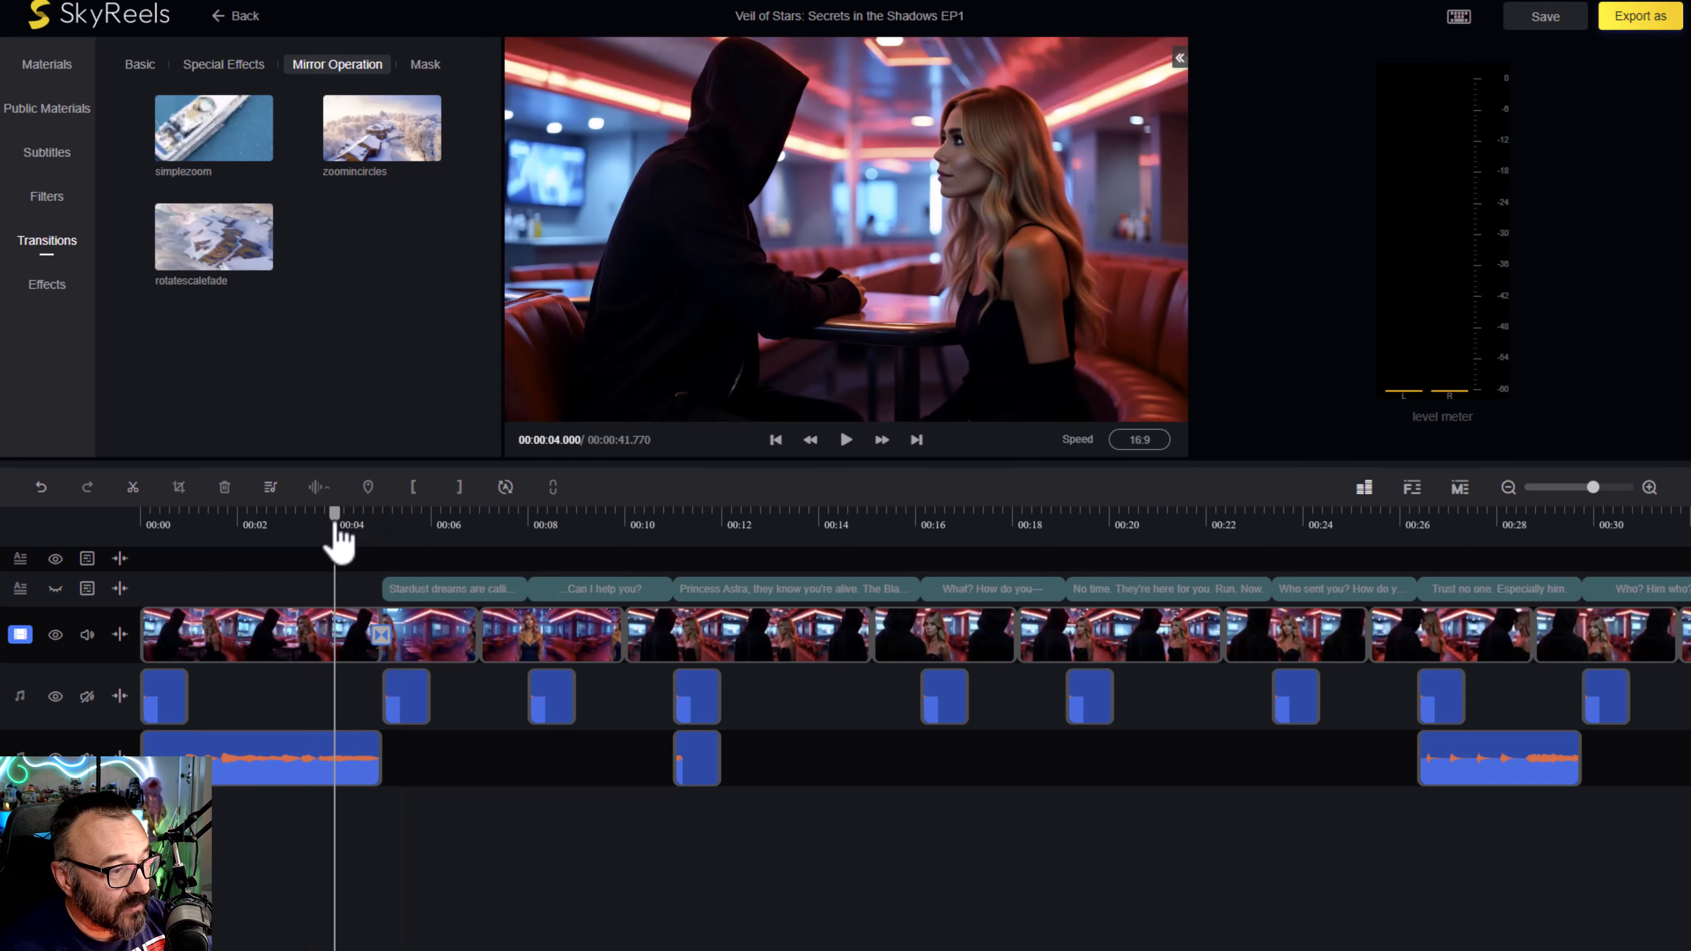
key(space)
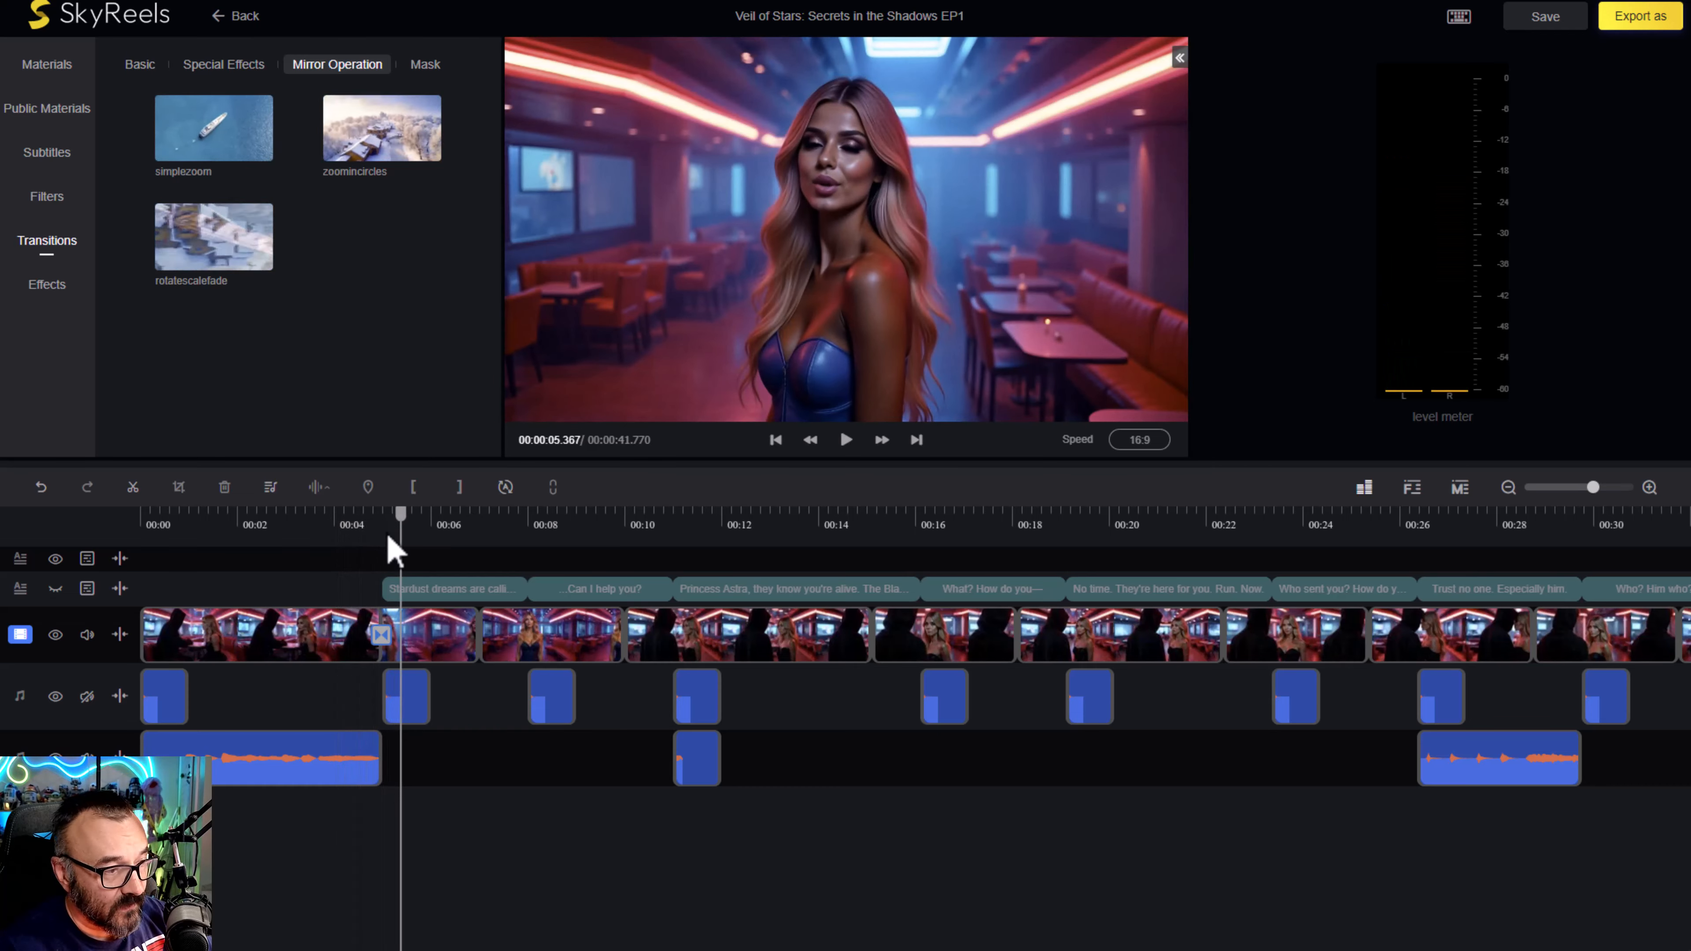
click(311, 522)
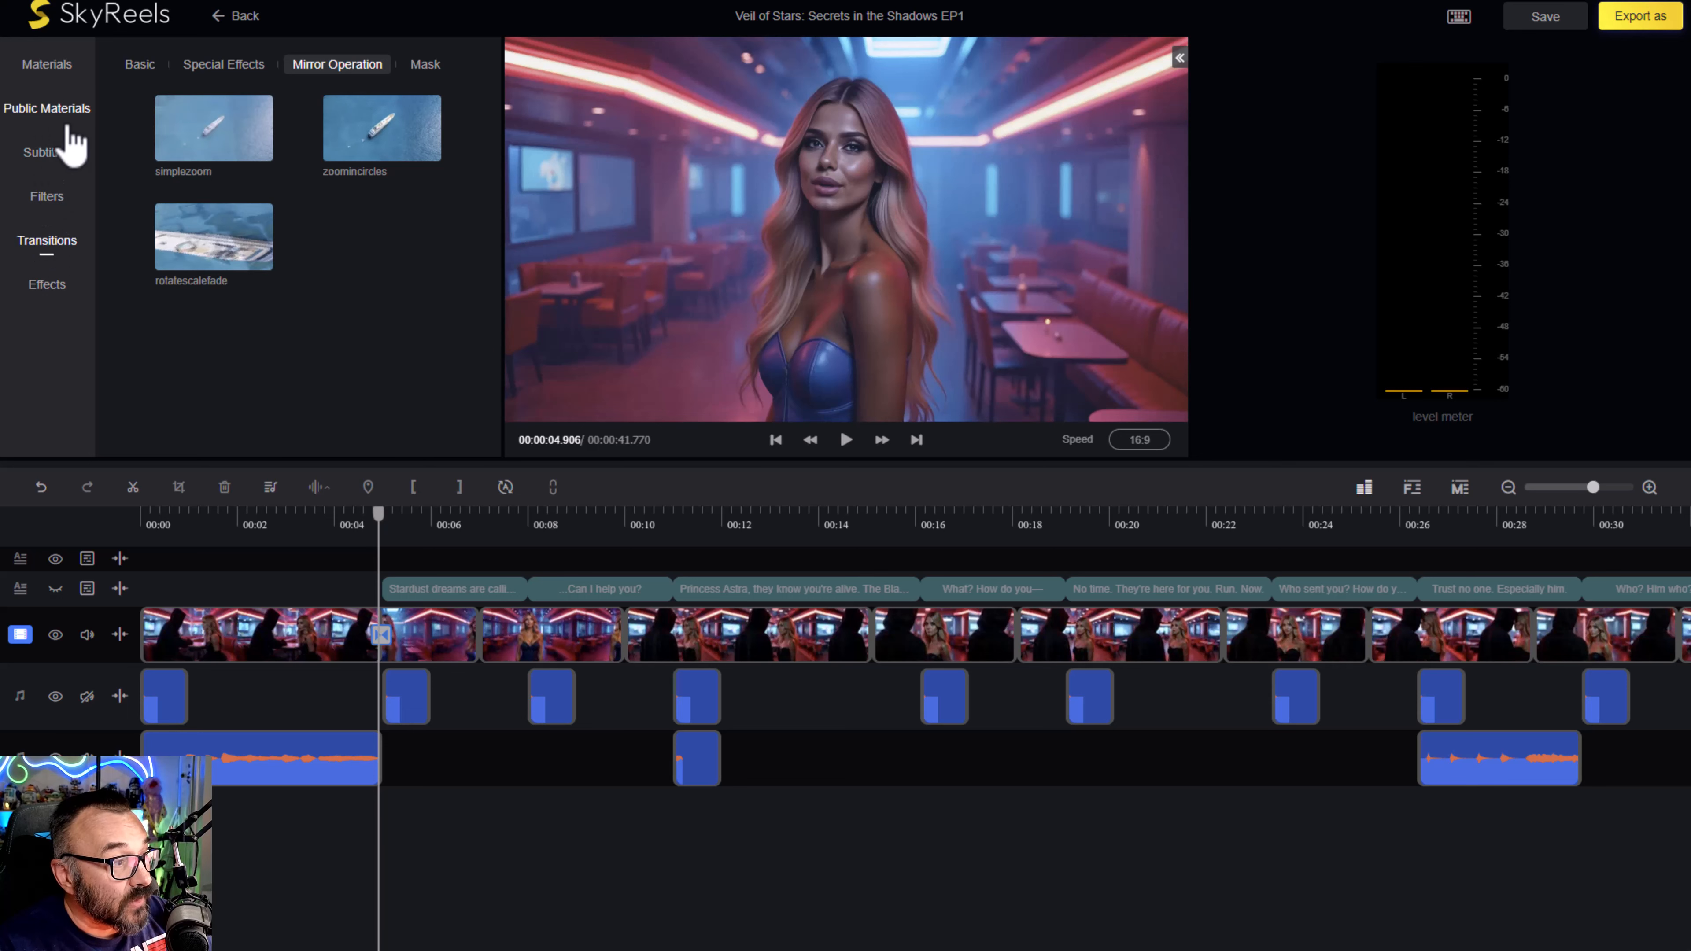
- Browse the public background music, filter it to Dramatic, and audition a few seconds of "A Light on the Hill"
click(60, 114)
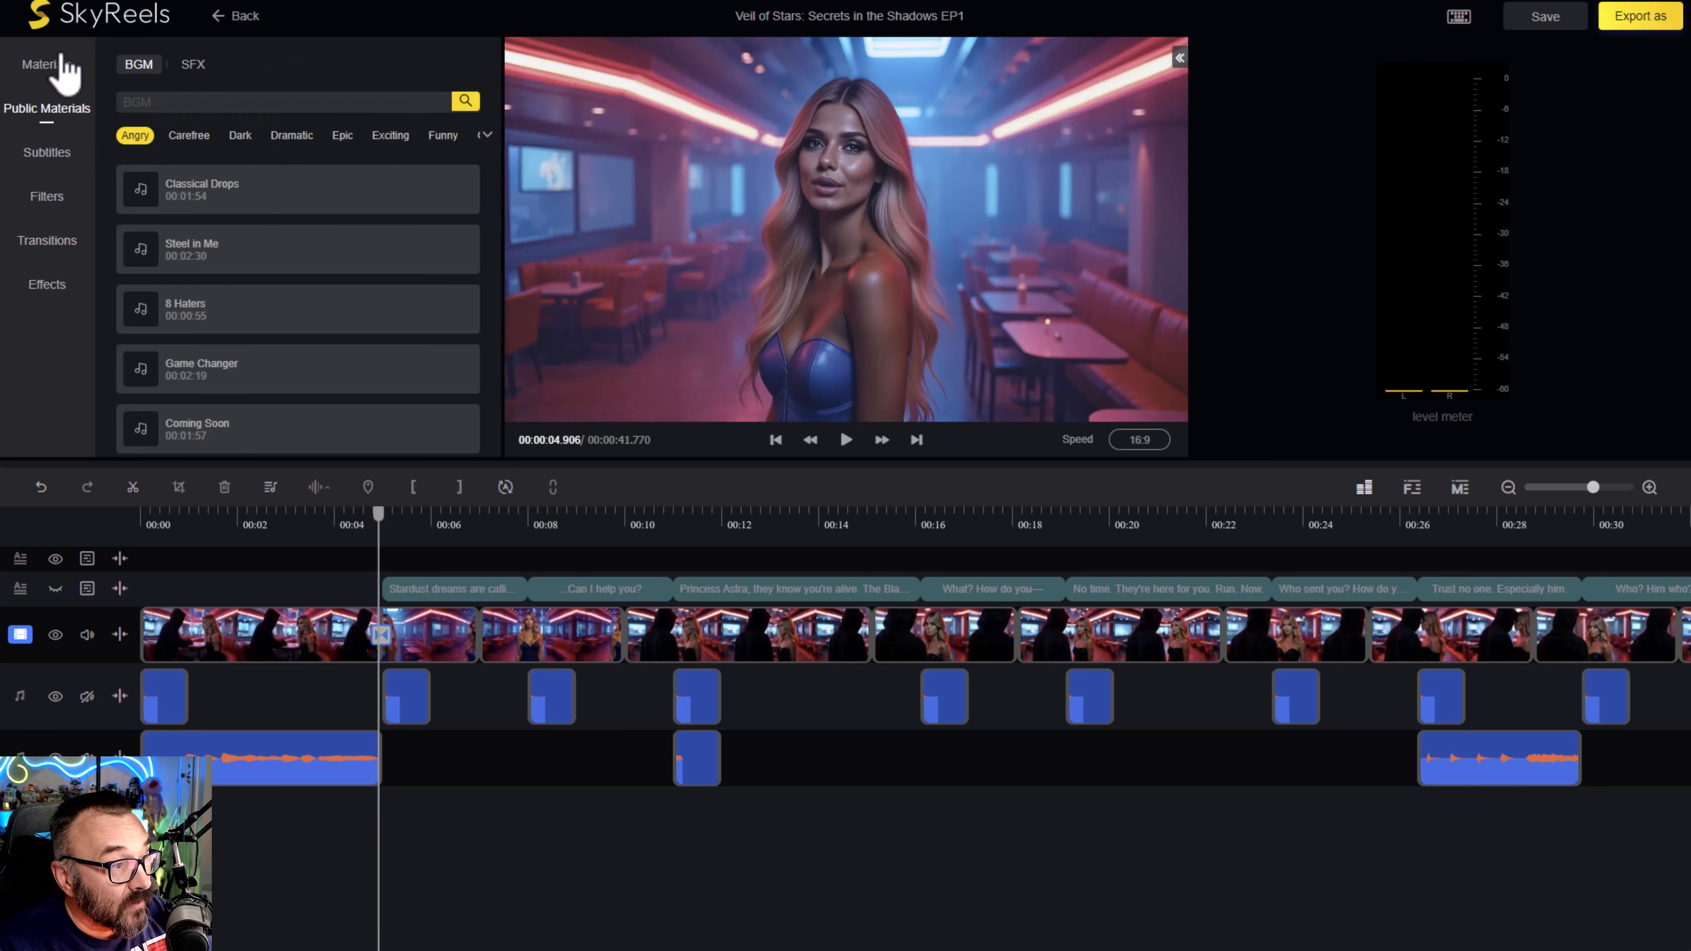
scroll(184, 196, down, 1)
scroll(193, 220, down, 1)
scroll(166, 186, up, 2)
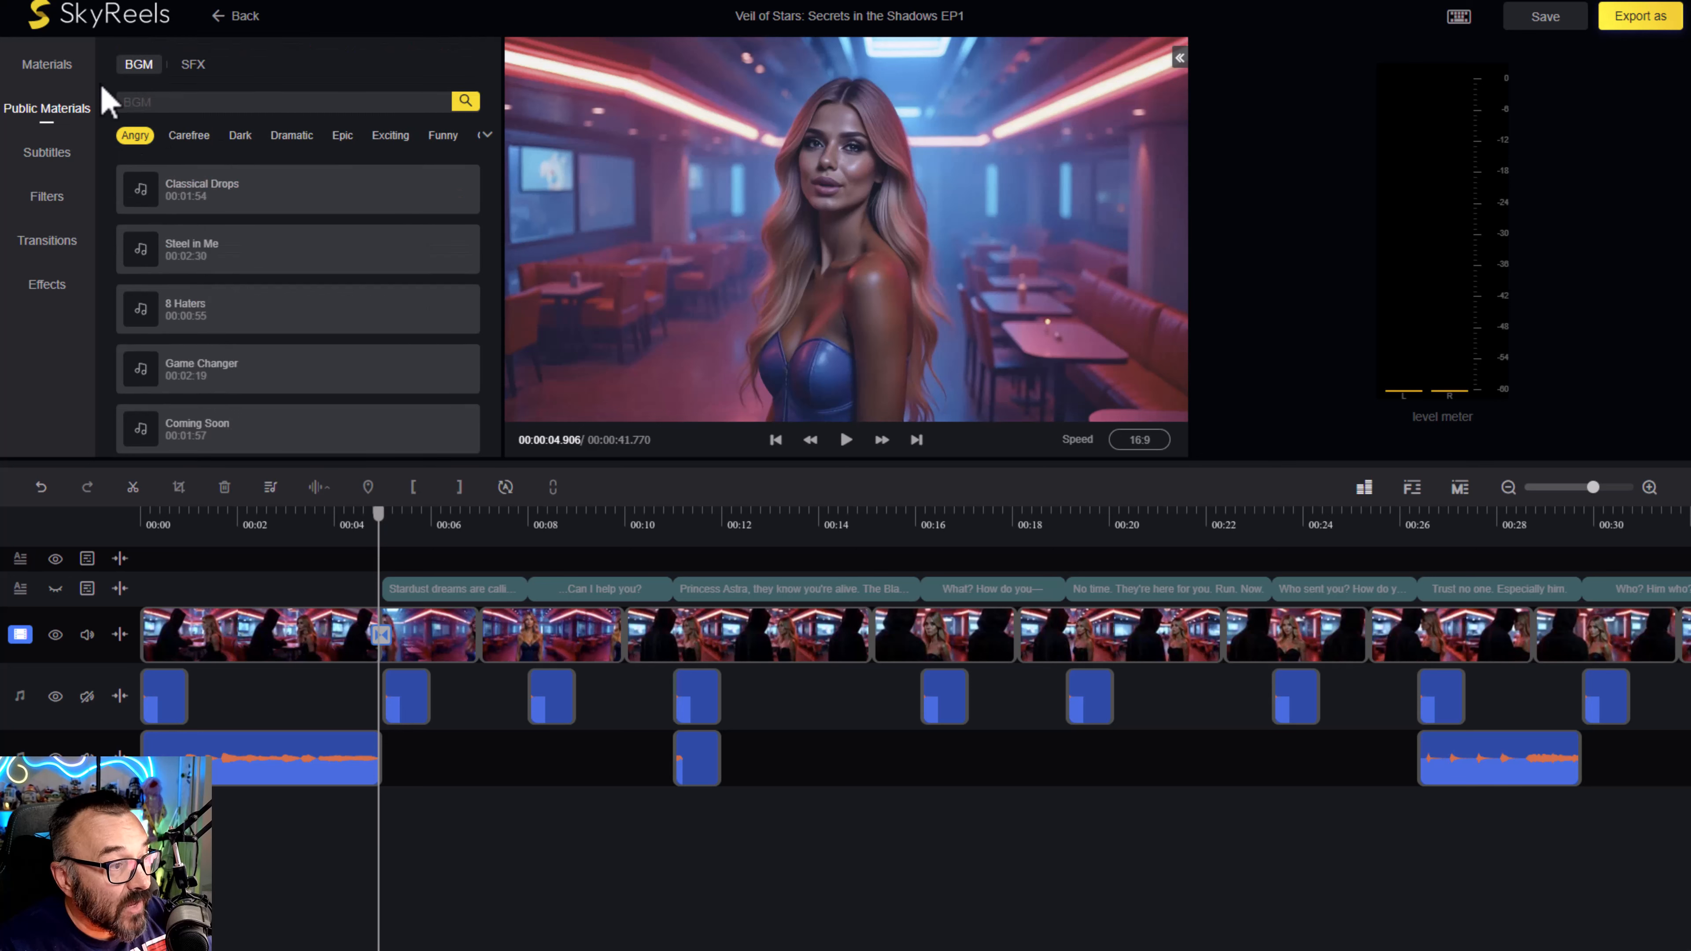
click(306, 136)
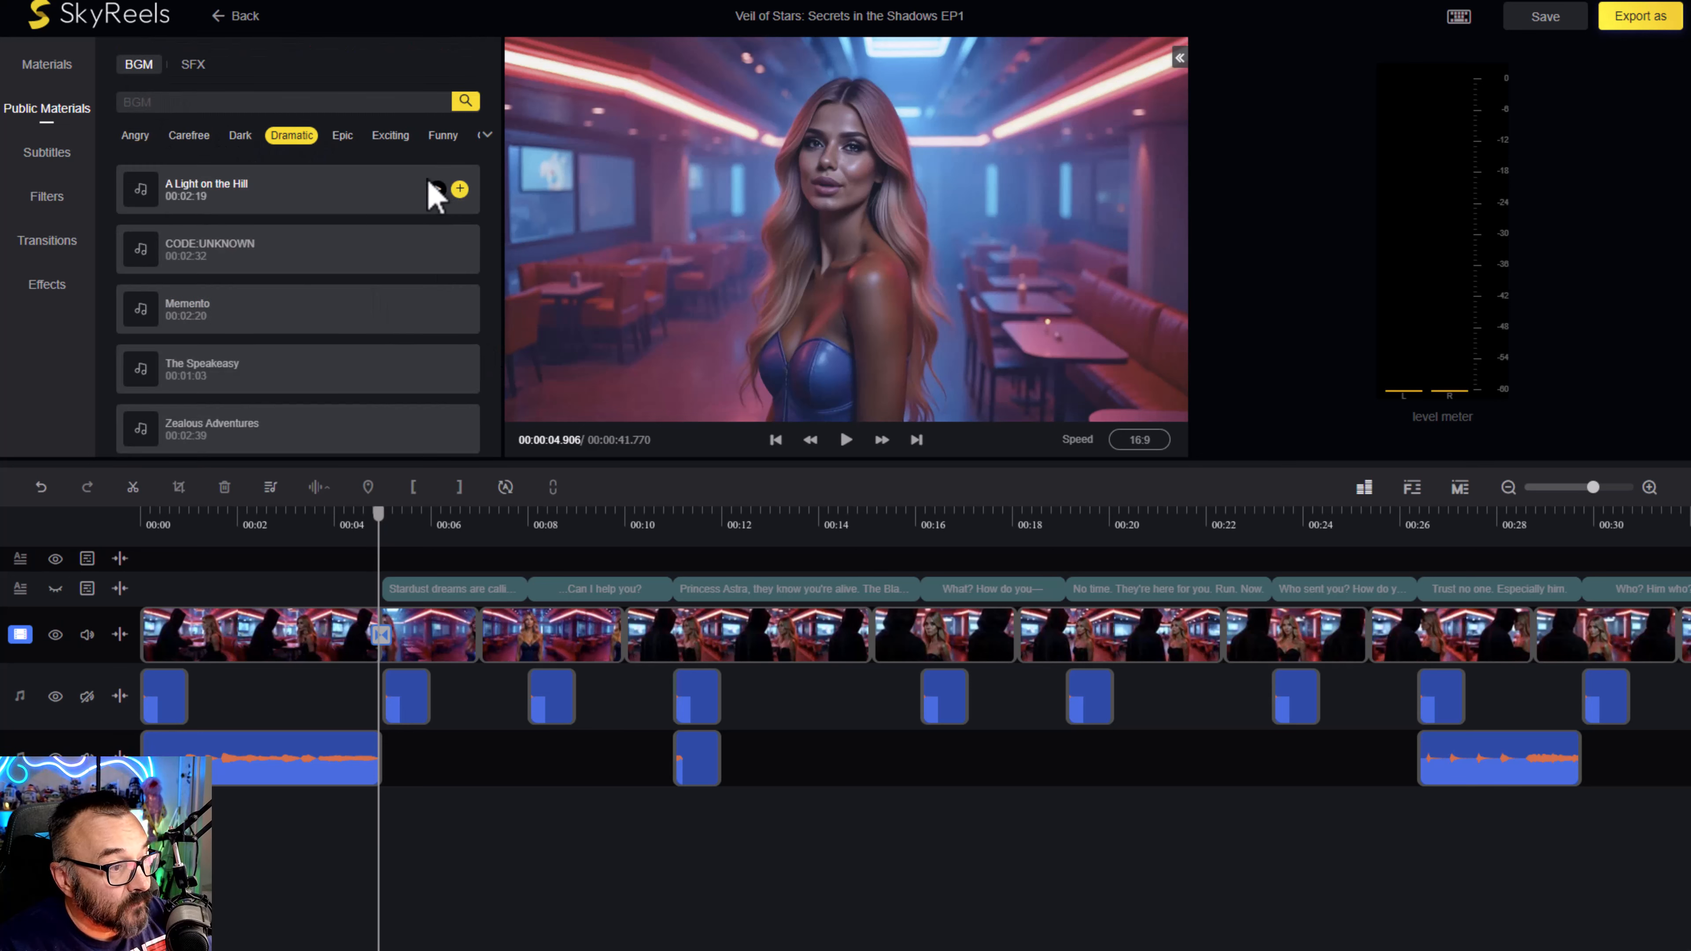
click(437, 190)
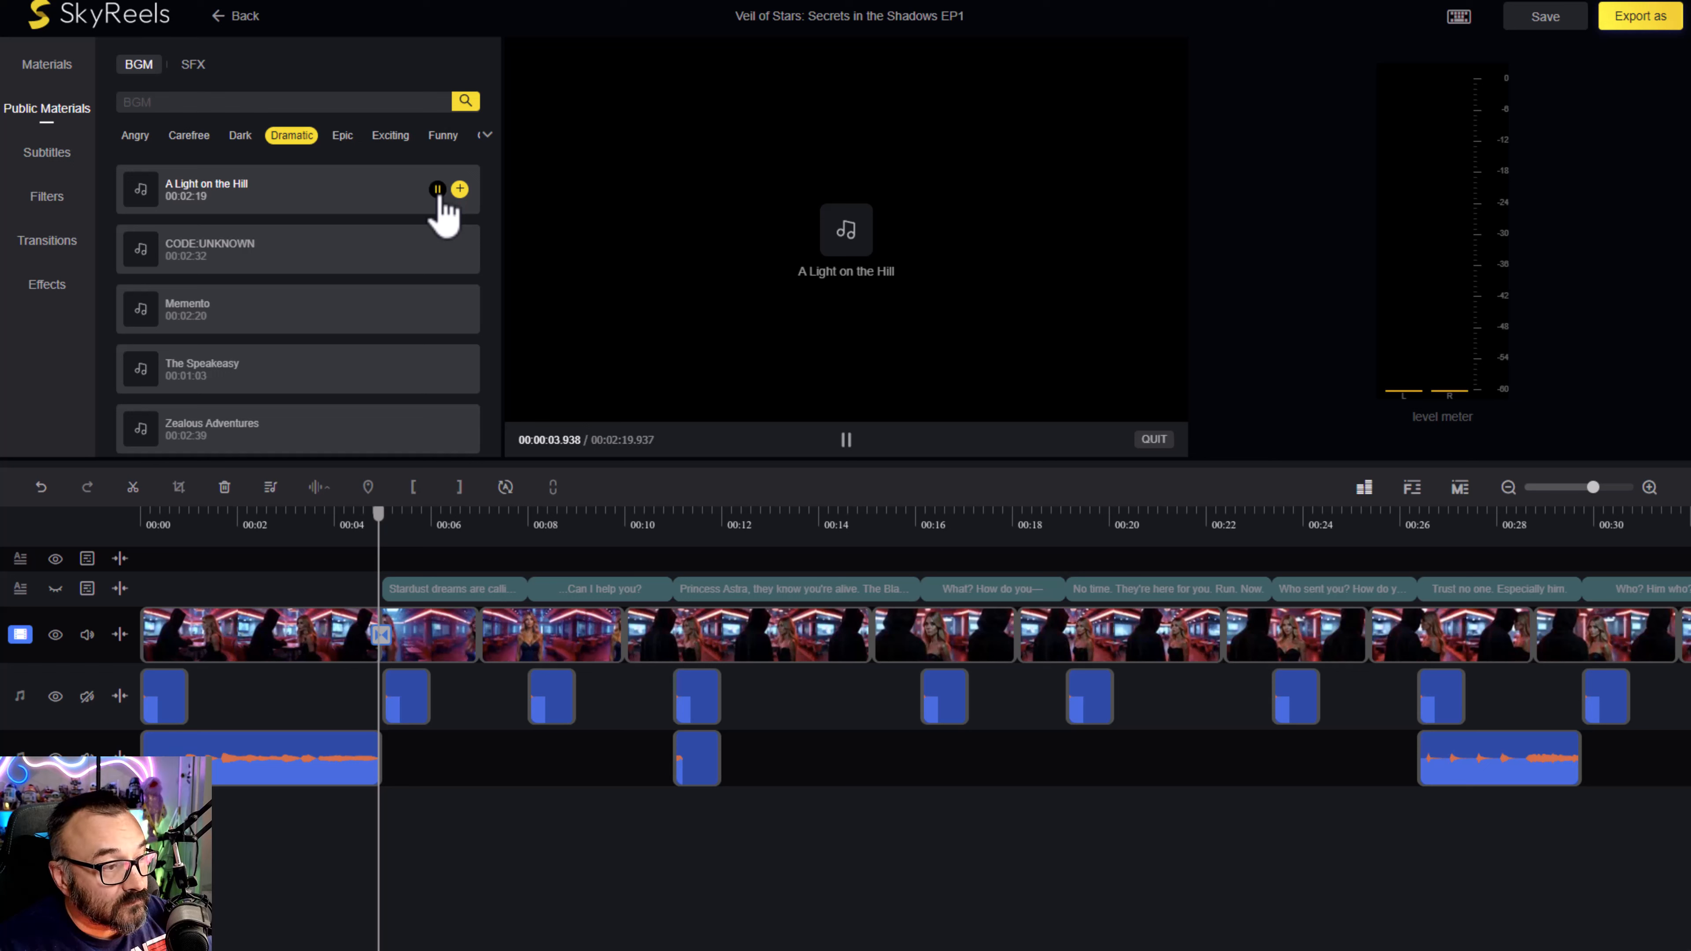
click(438, 192)
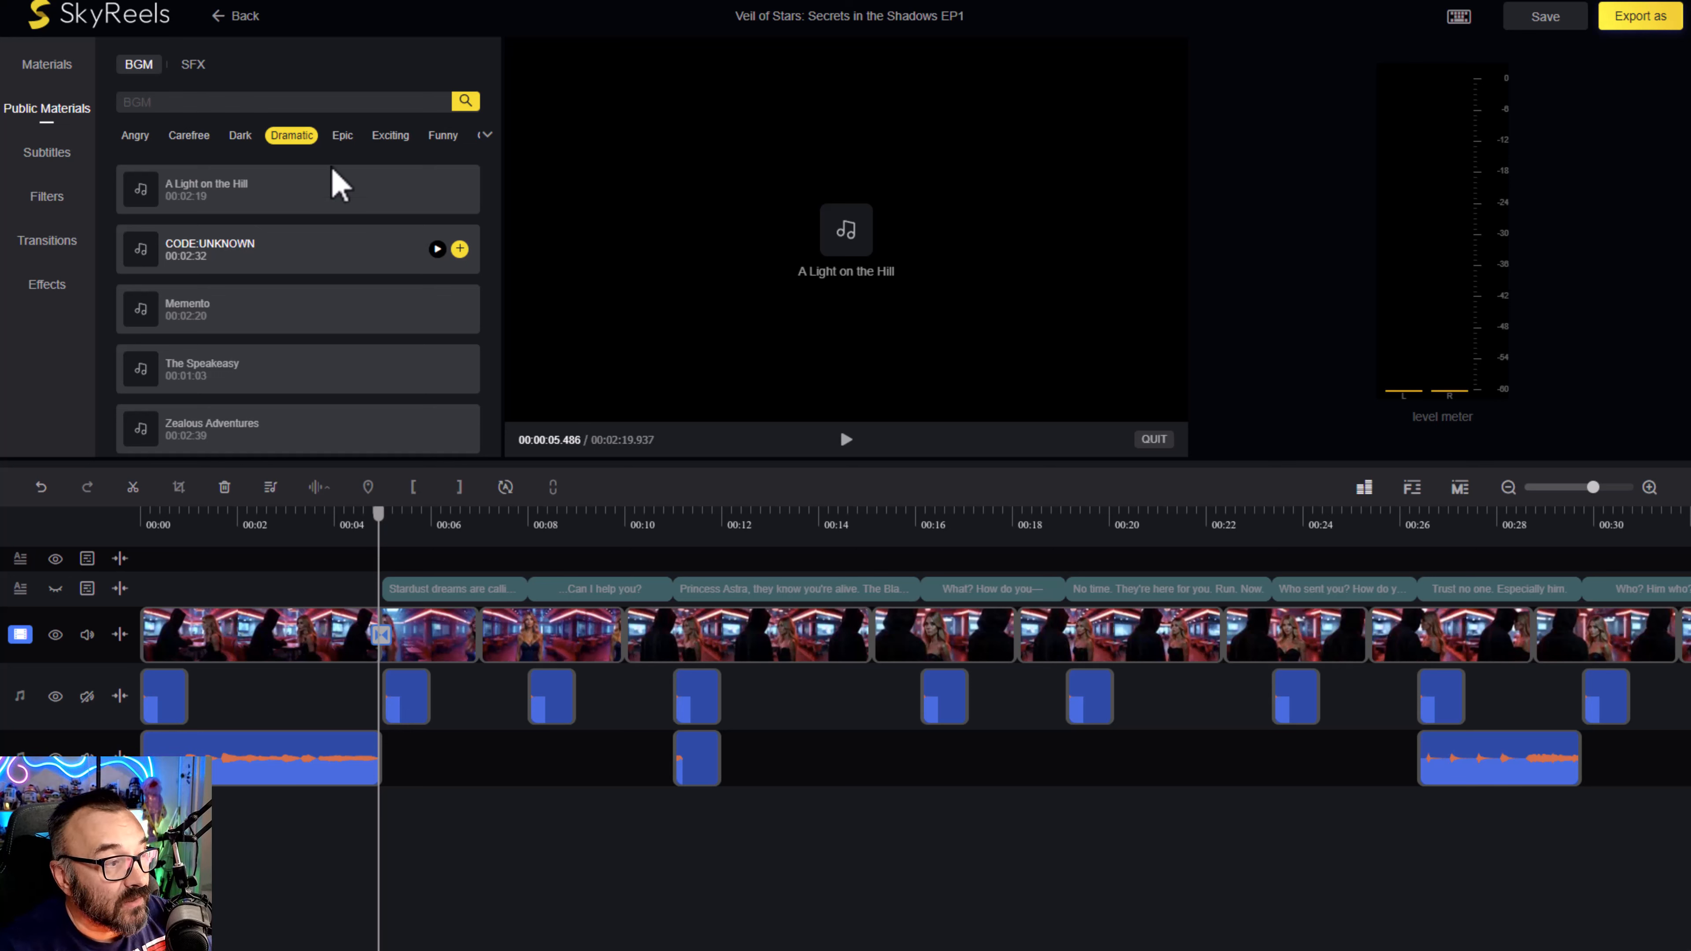
- Show the public sound effects and audition the "Nature bird" sound
click(193, 70)
mouse_move(390, 245)
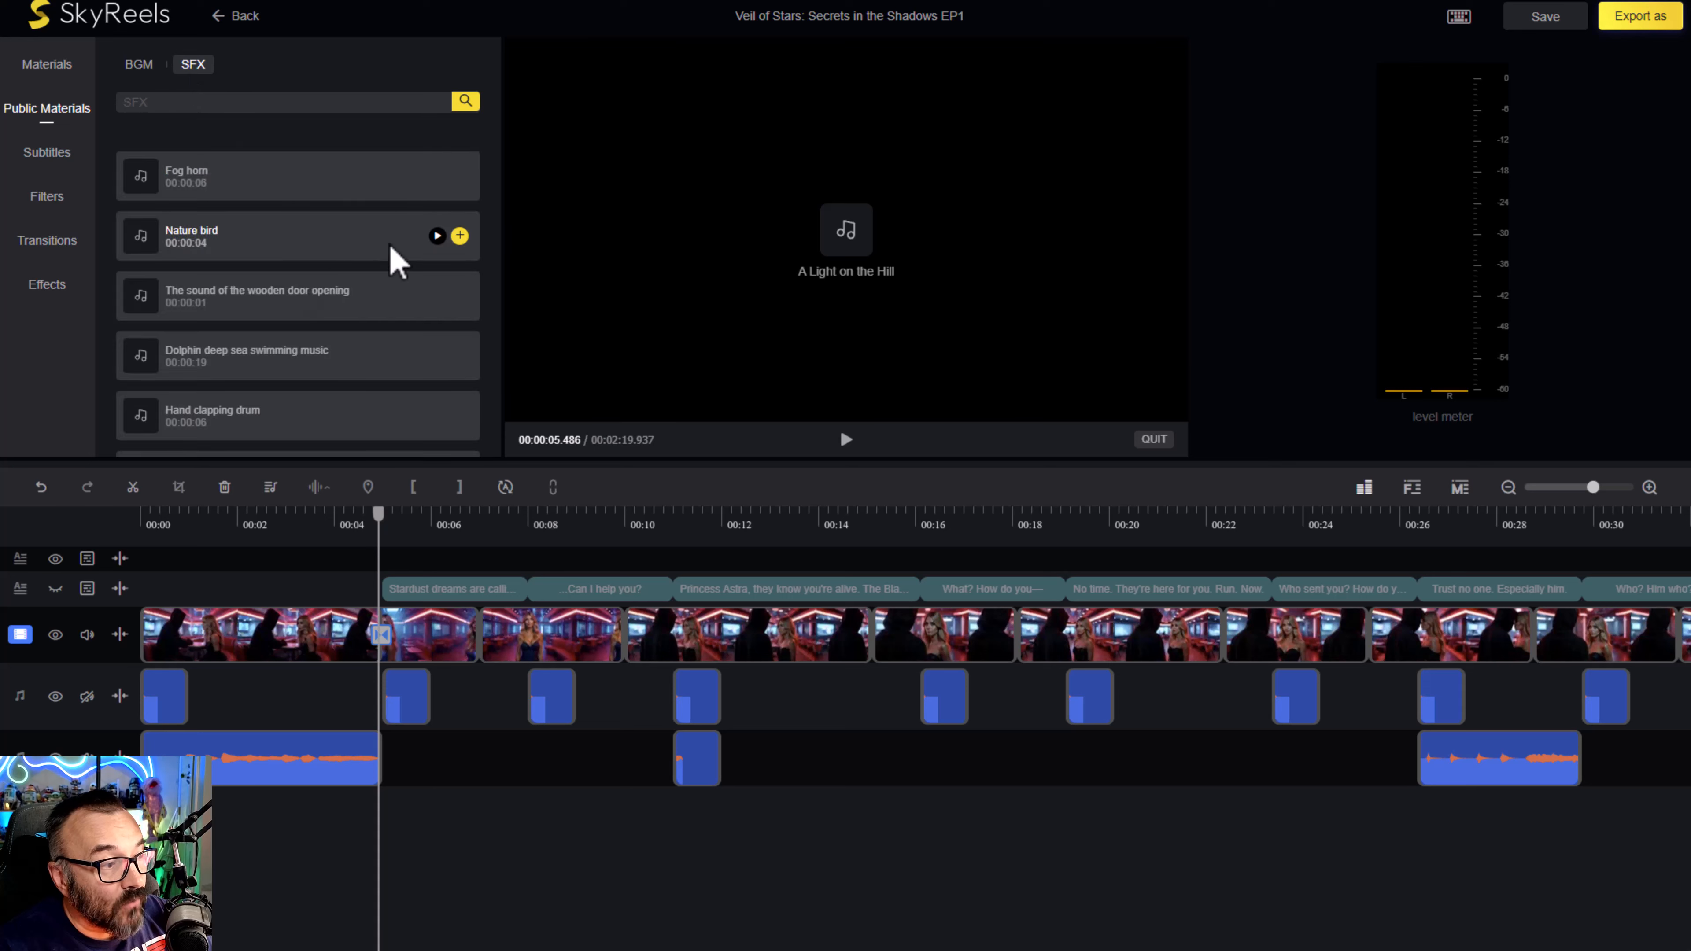
click(436, 237)
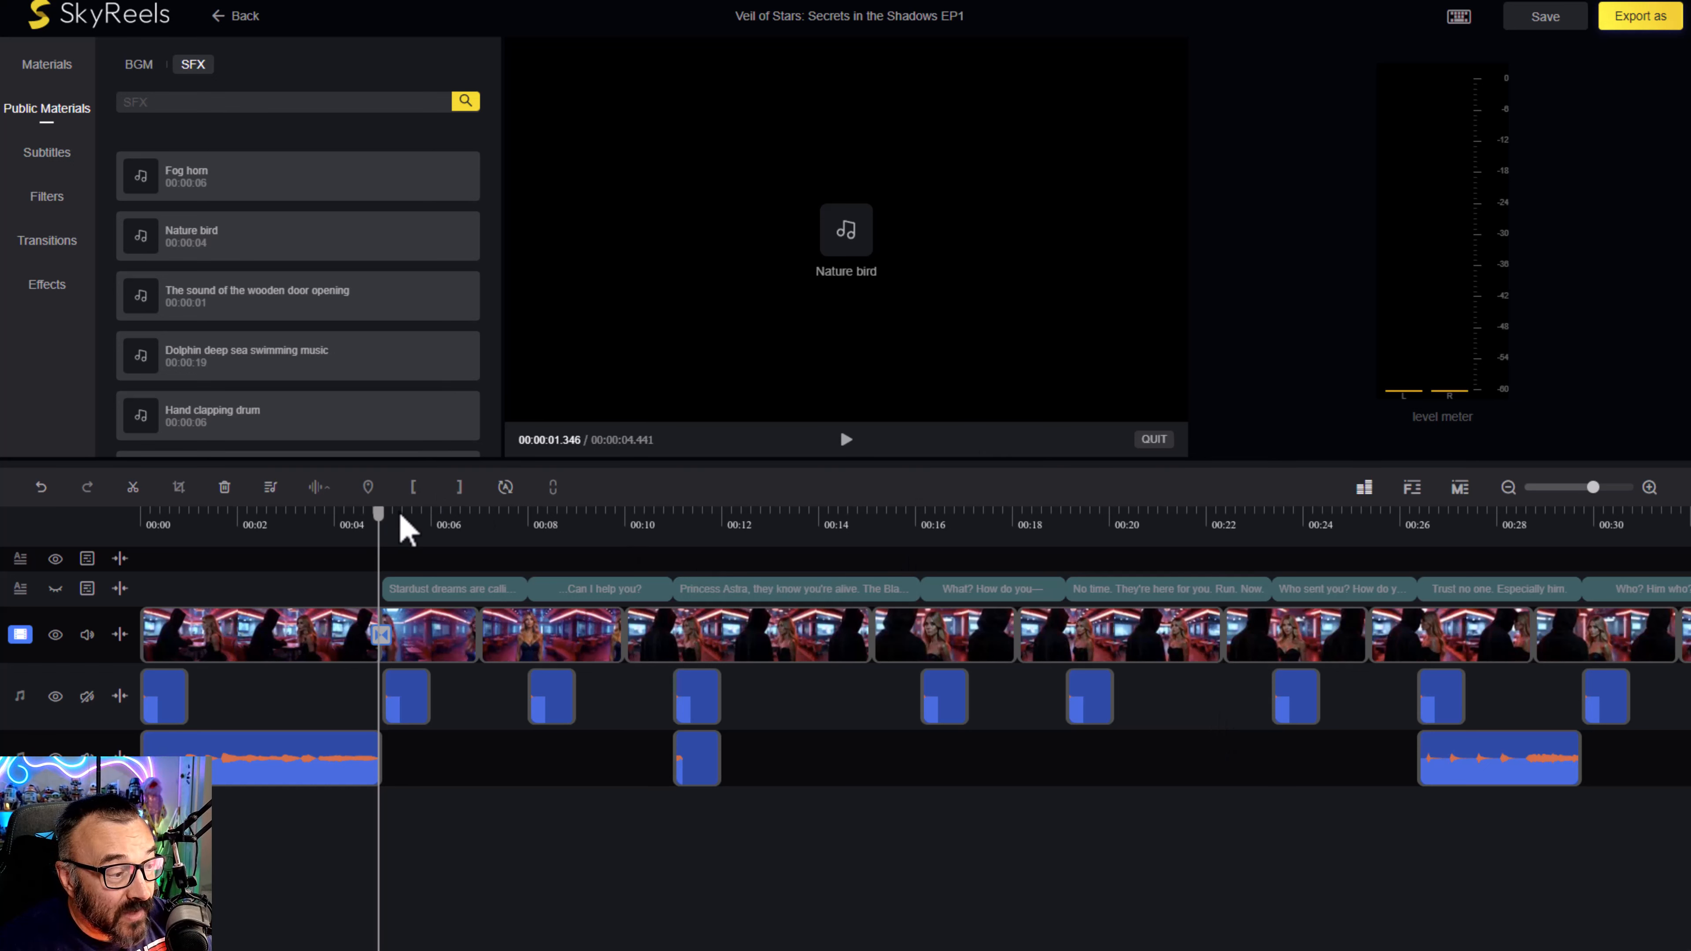
- Check the Scene 1 frame at about 14 seconds, leave the video editor, and show Scene 2's shots in the storyboard
drag(386, 533, 816, 543)
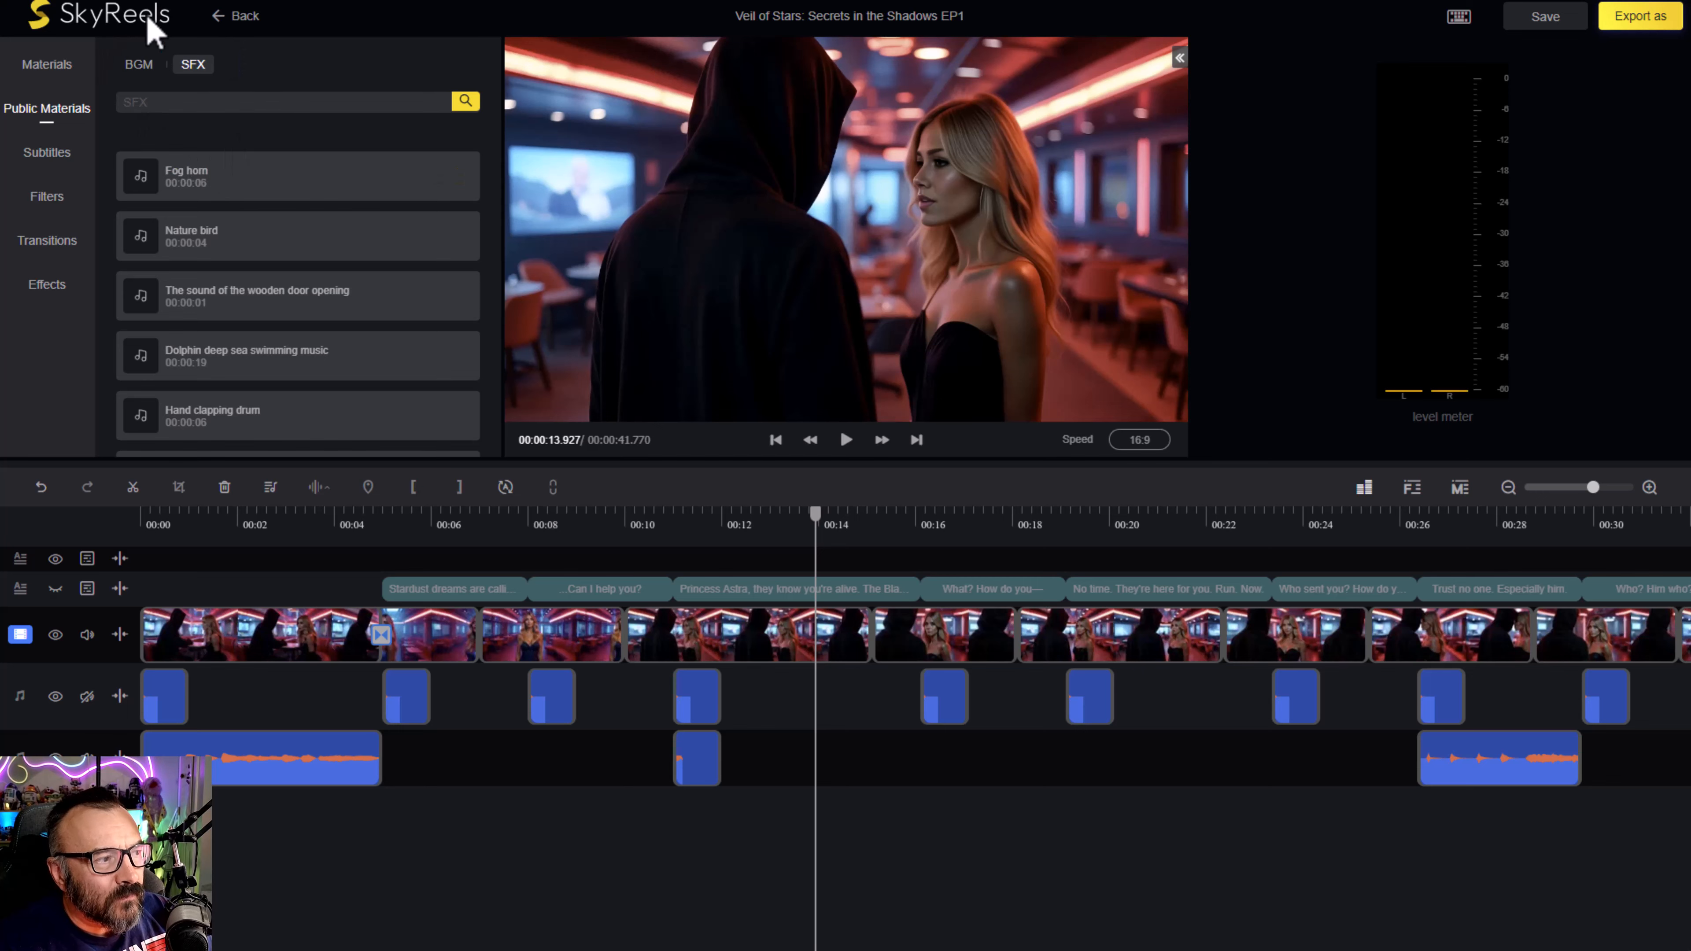
click(242, 17)
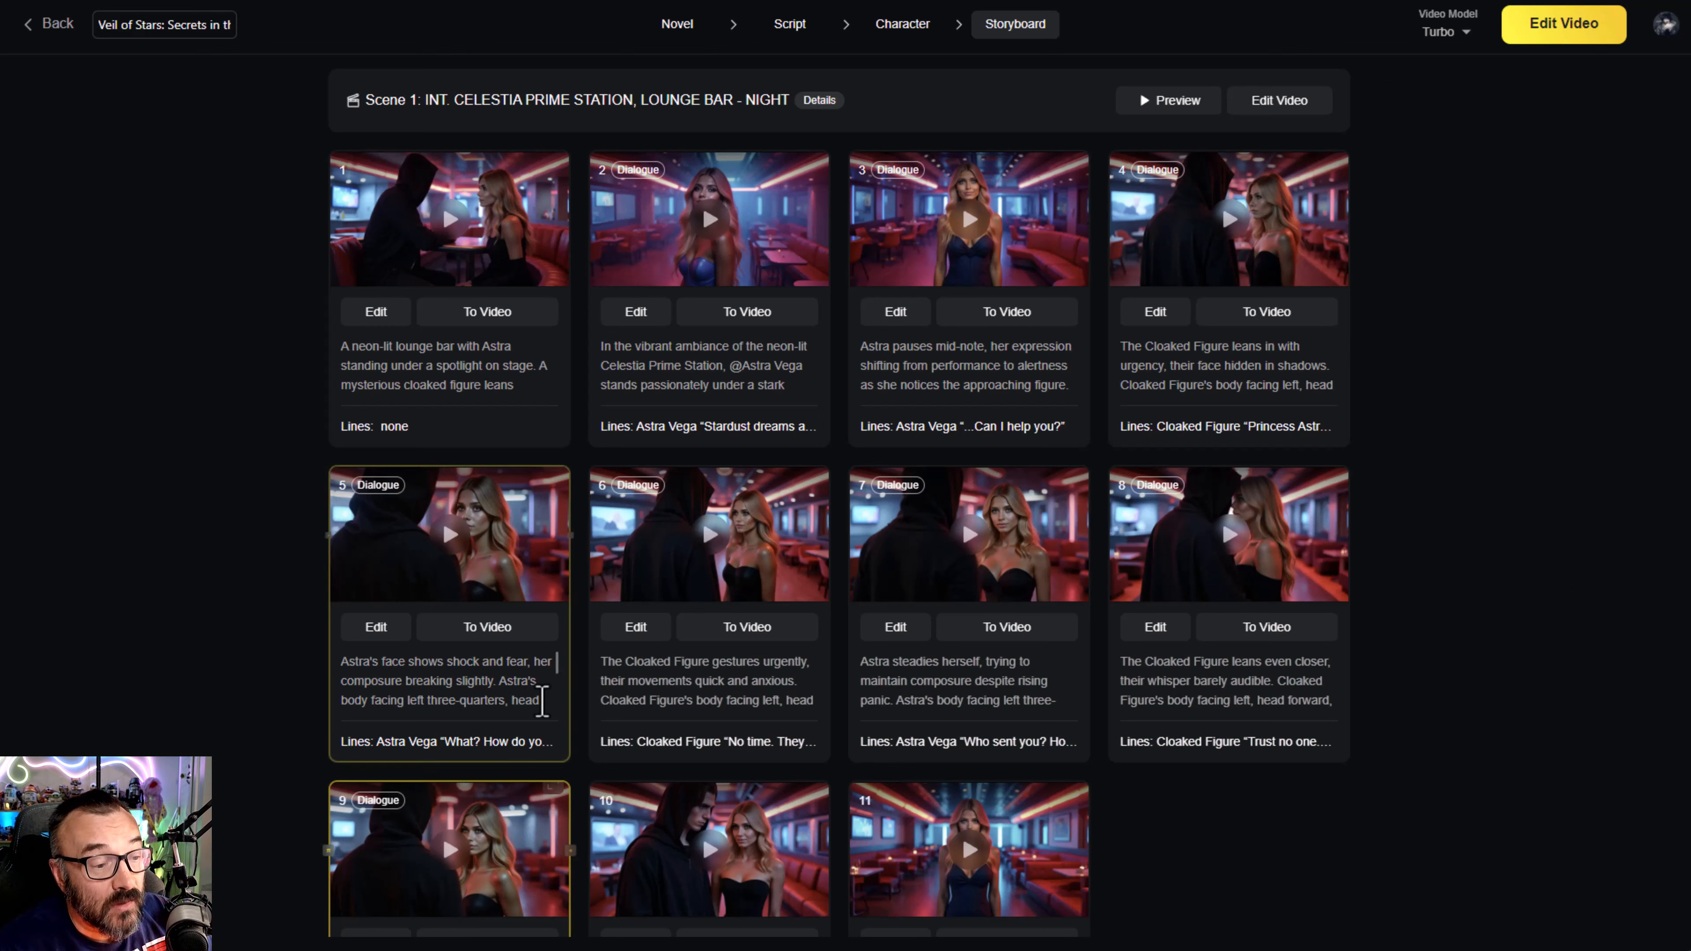
scroll(1531, 604, down, 10)
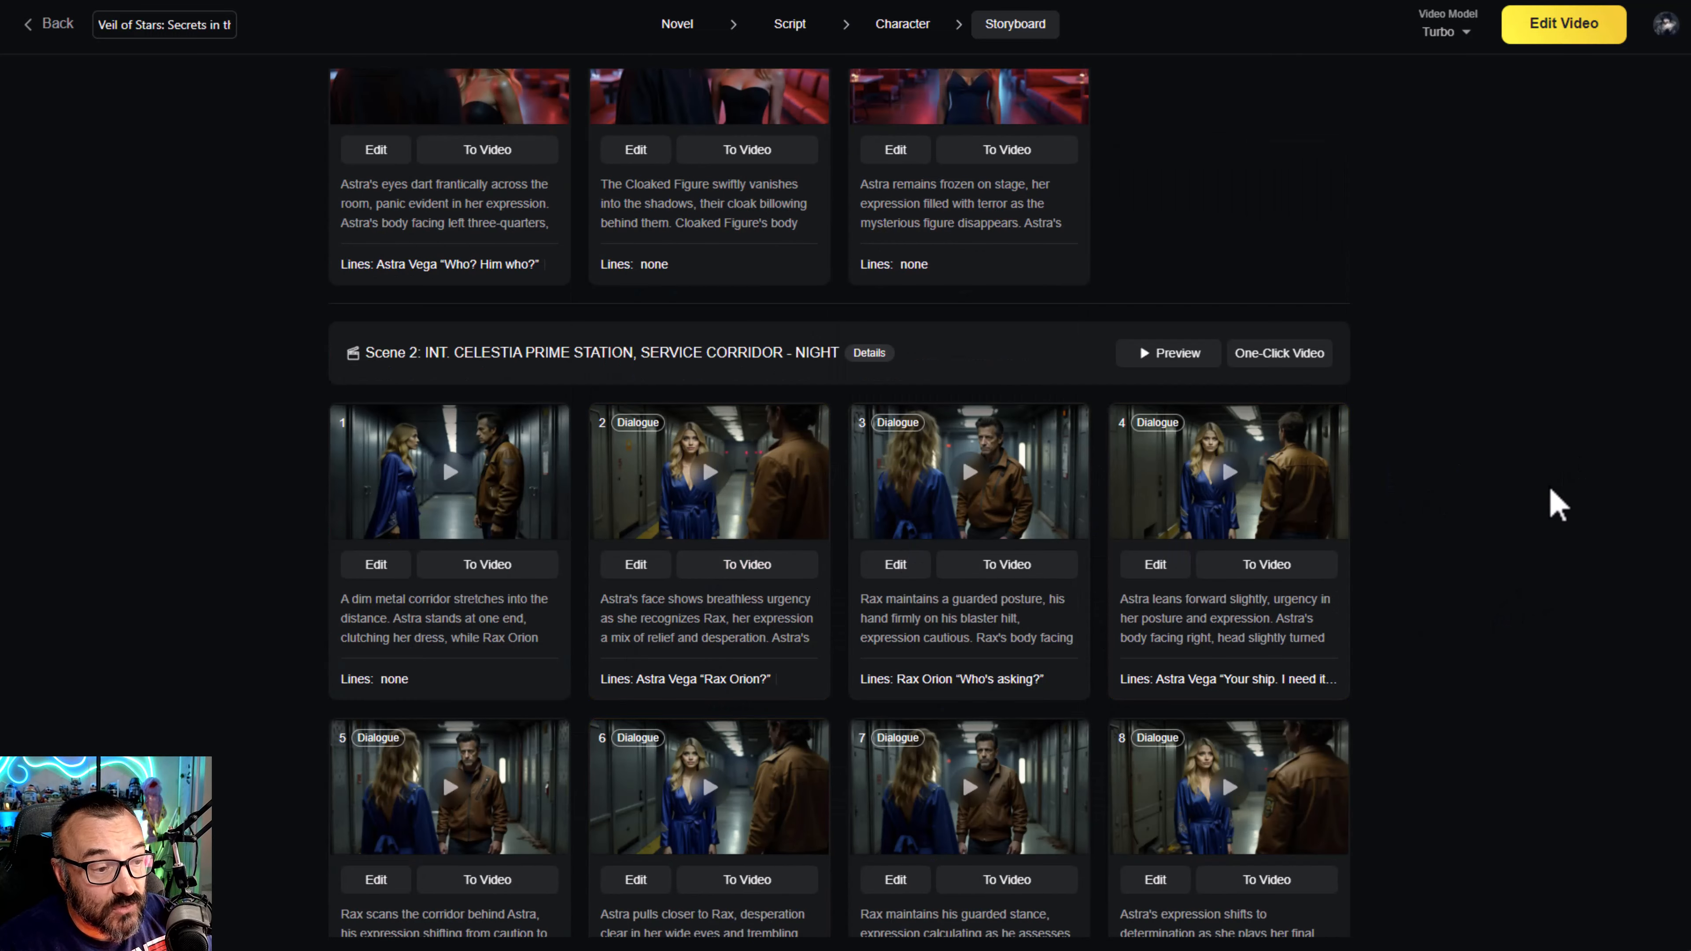
- Look over Scene 1's shots in the storyboard and leave the drama project for the home page
scroll(1554, 503, up, 7)
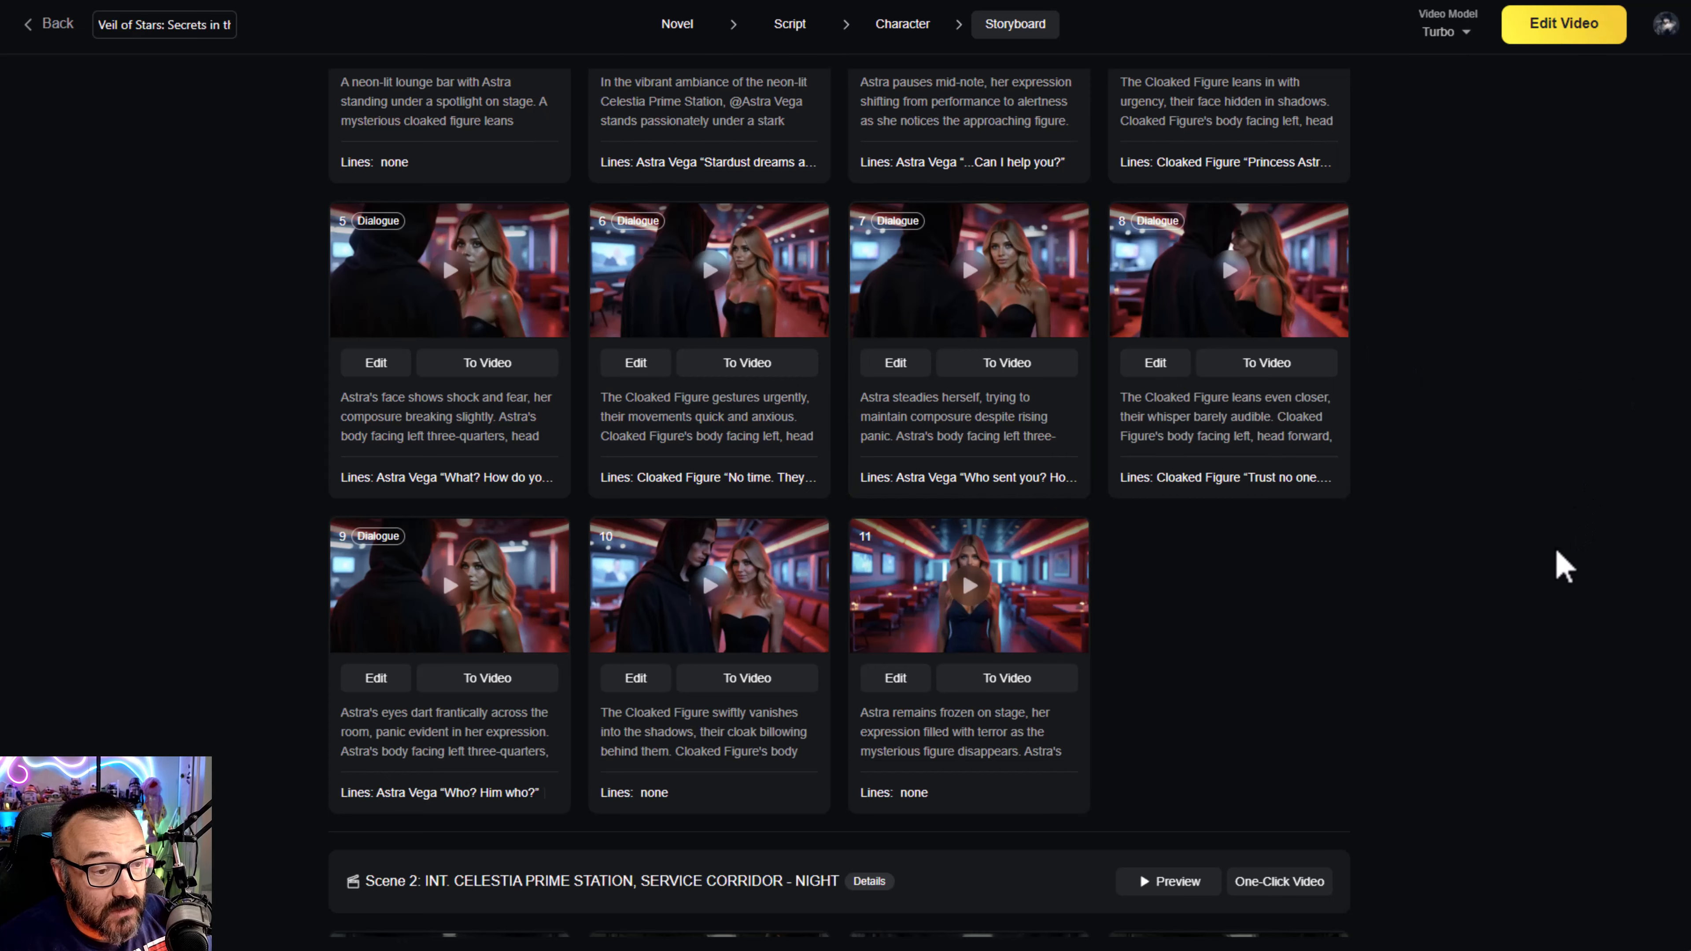
scroll(890, 414, up, 2)
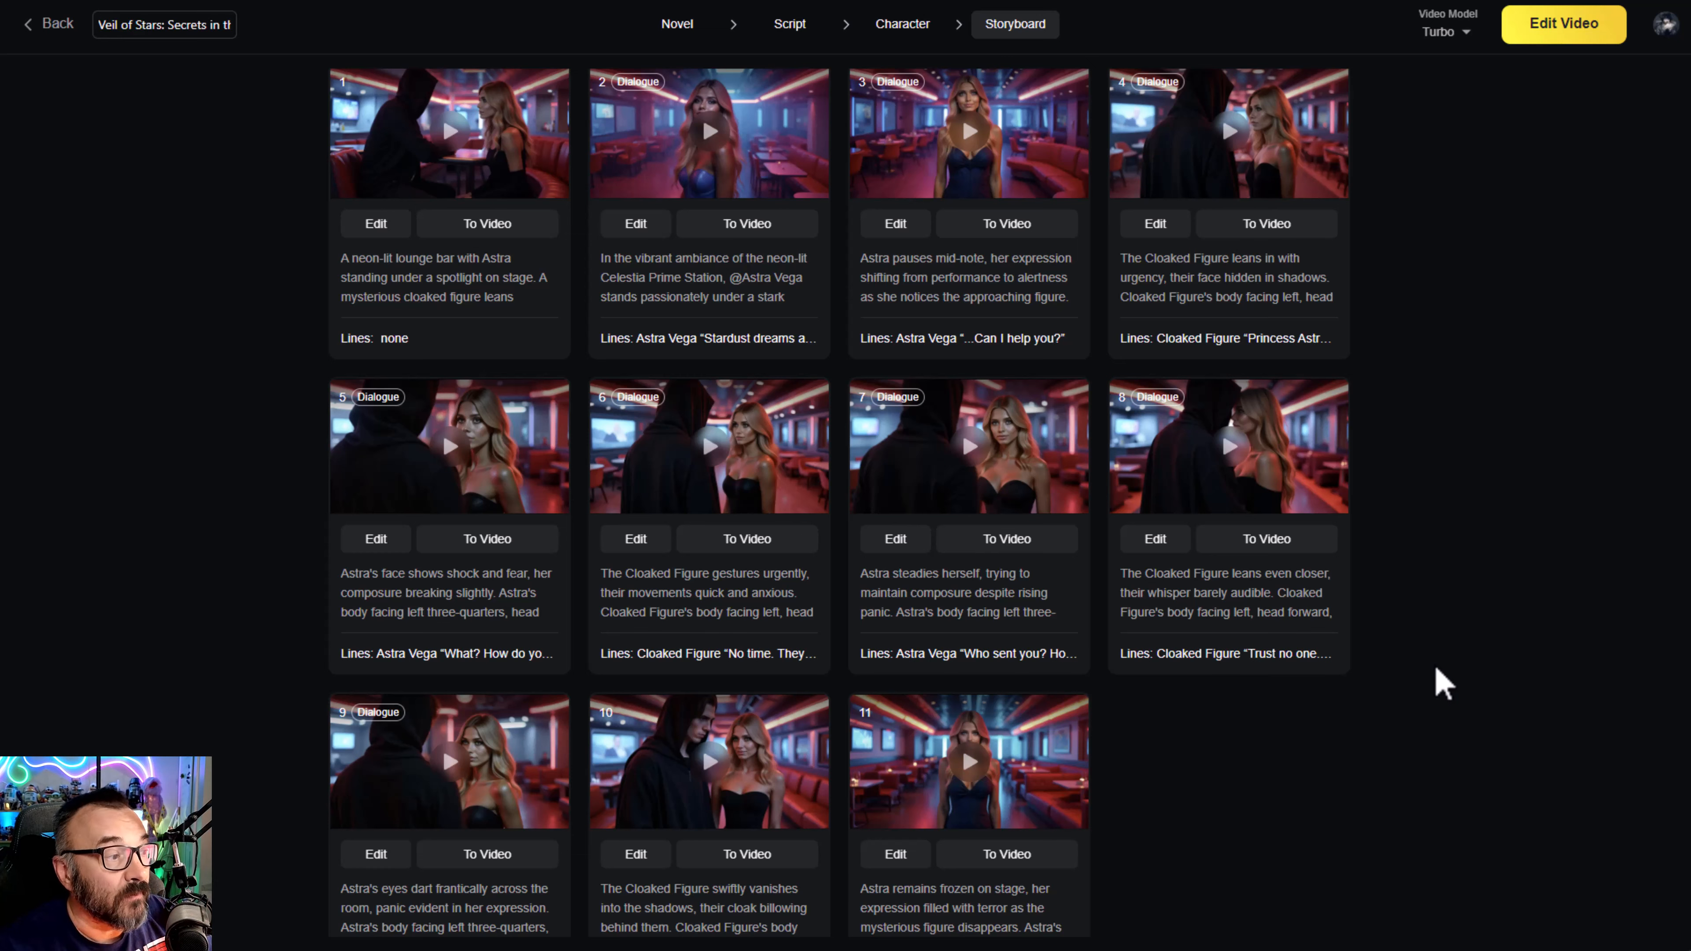
click(53, 25)
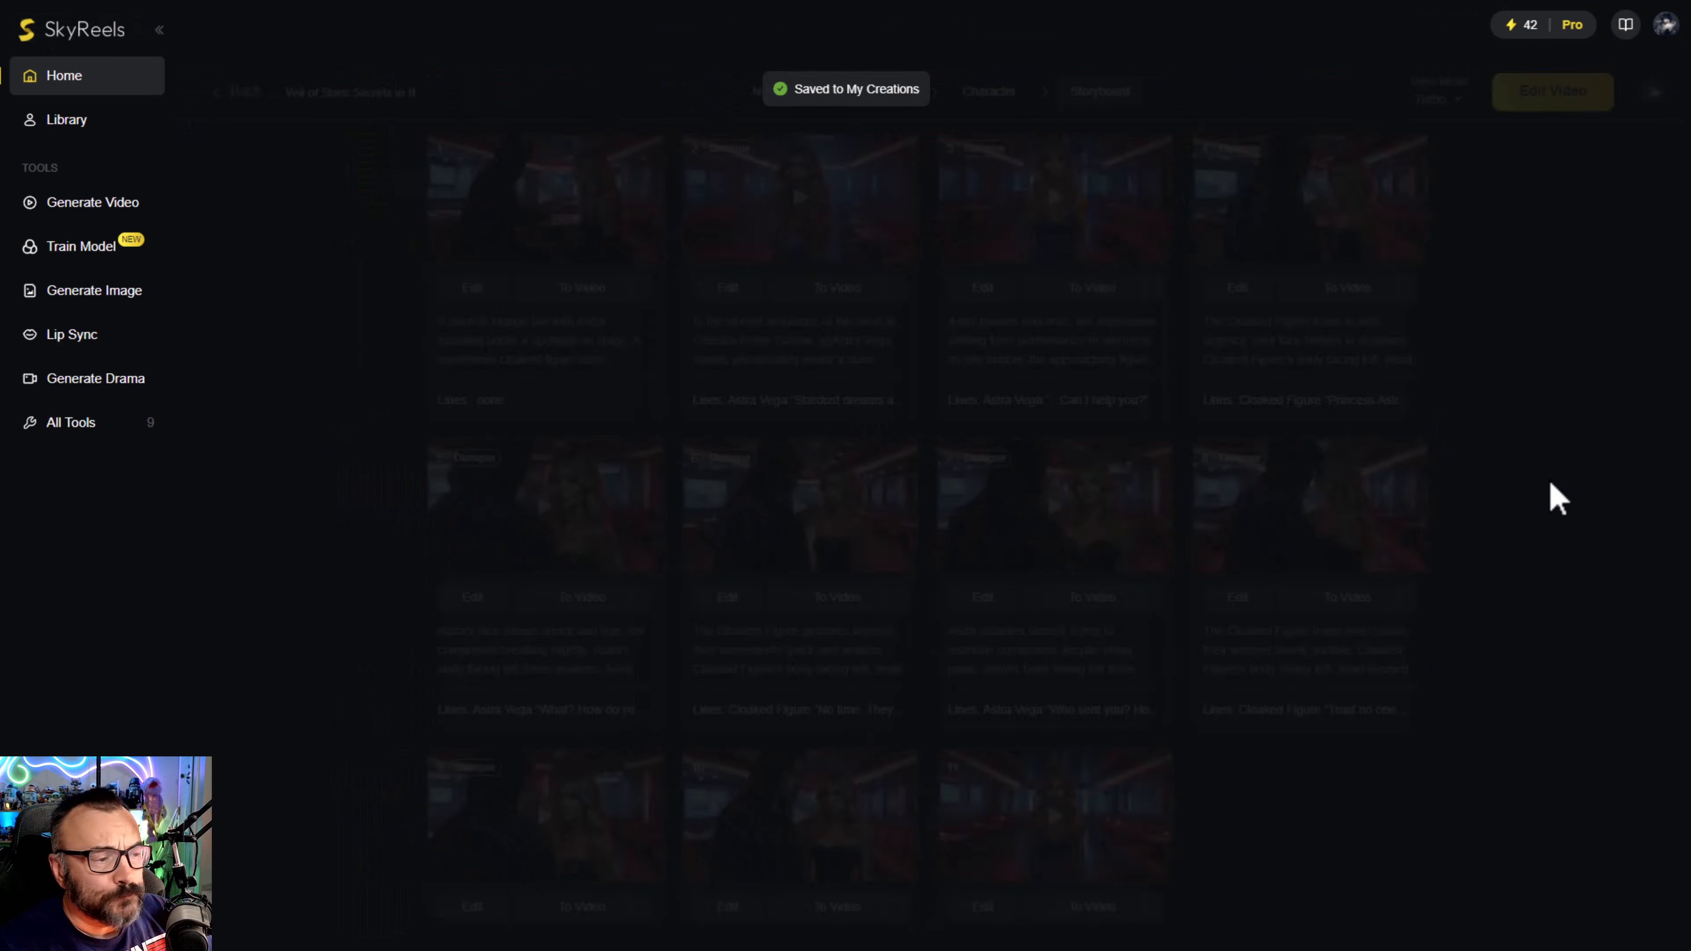
- View the existing lip-sync creation of the man with the burgers at full size, close it, and return to the home page
click(121, 333)
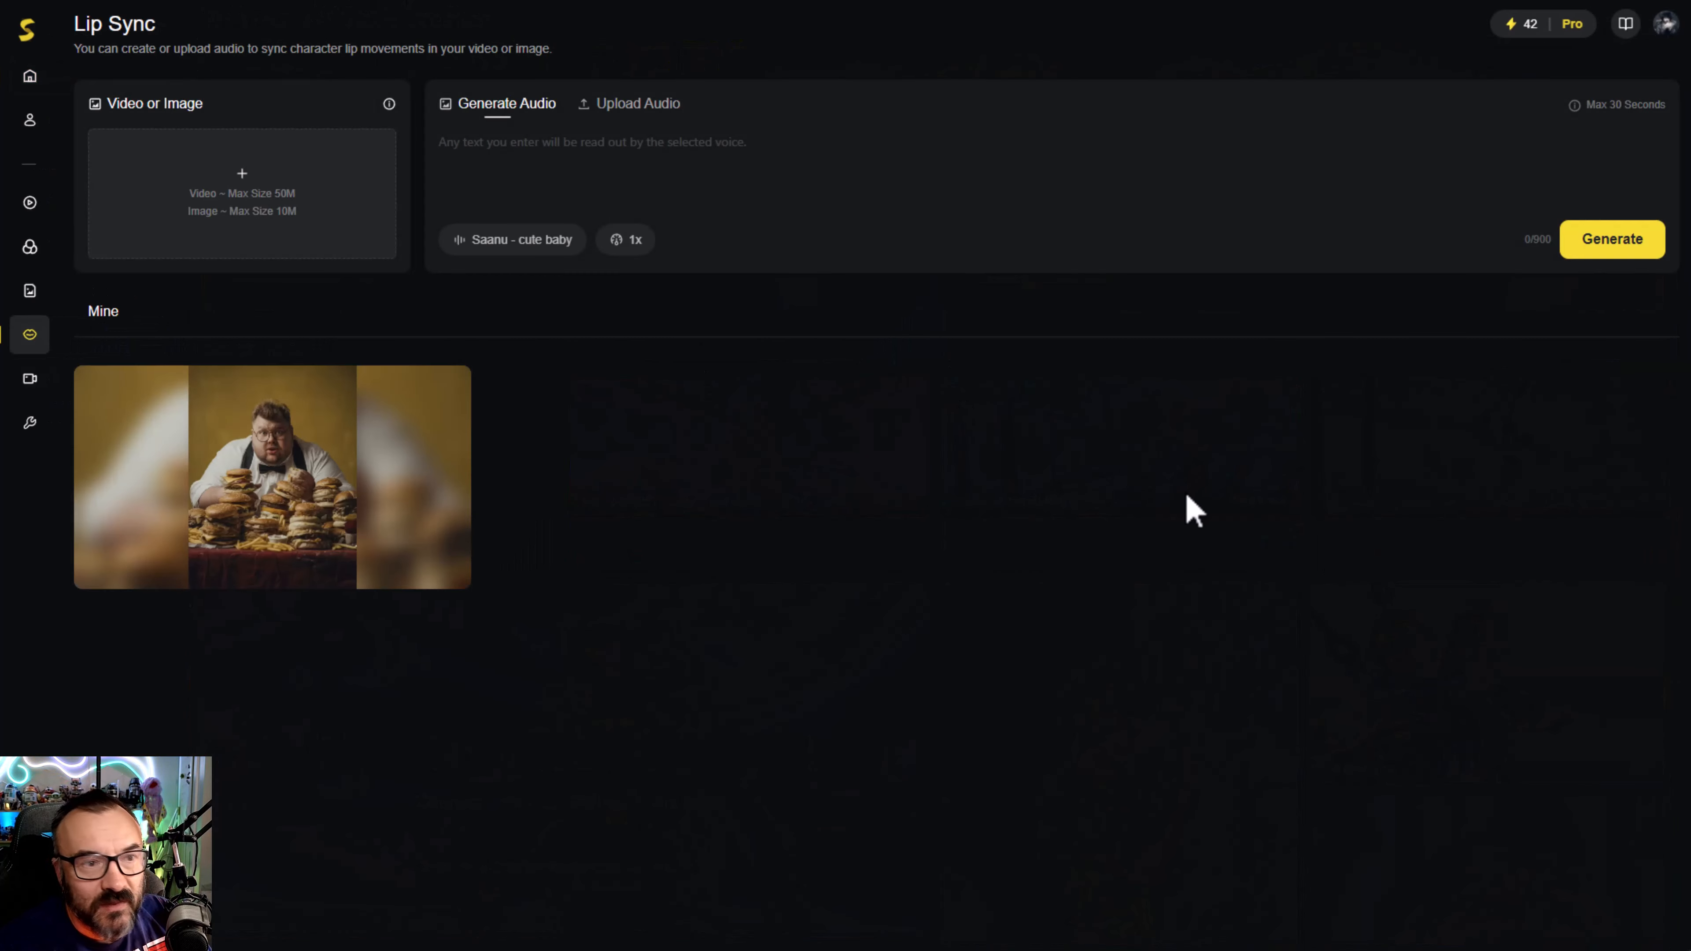
click(226, 460)
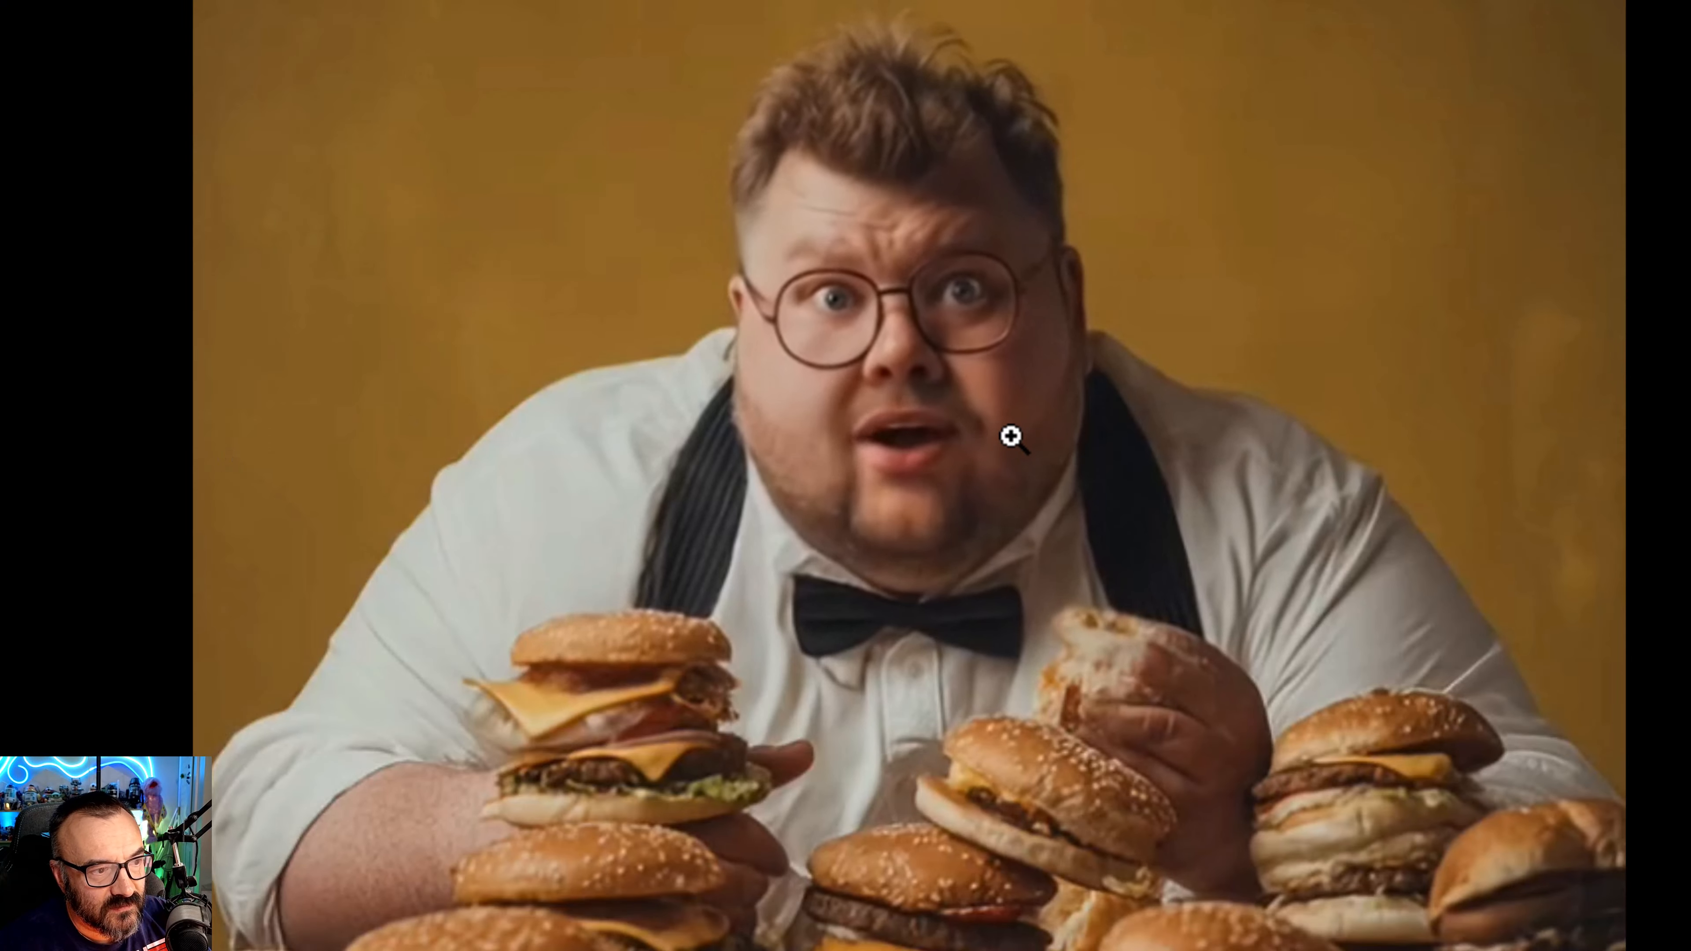
key(Escape)
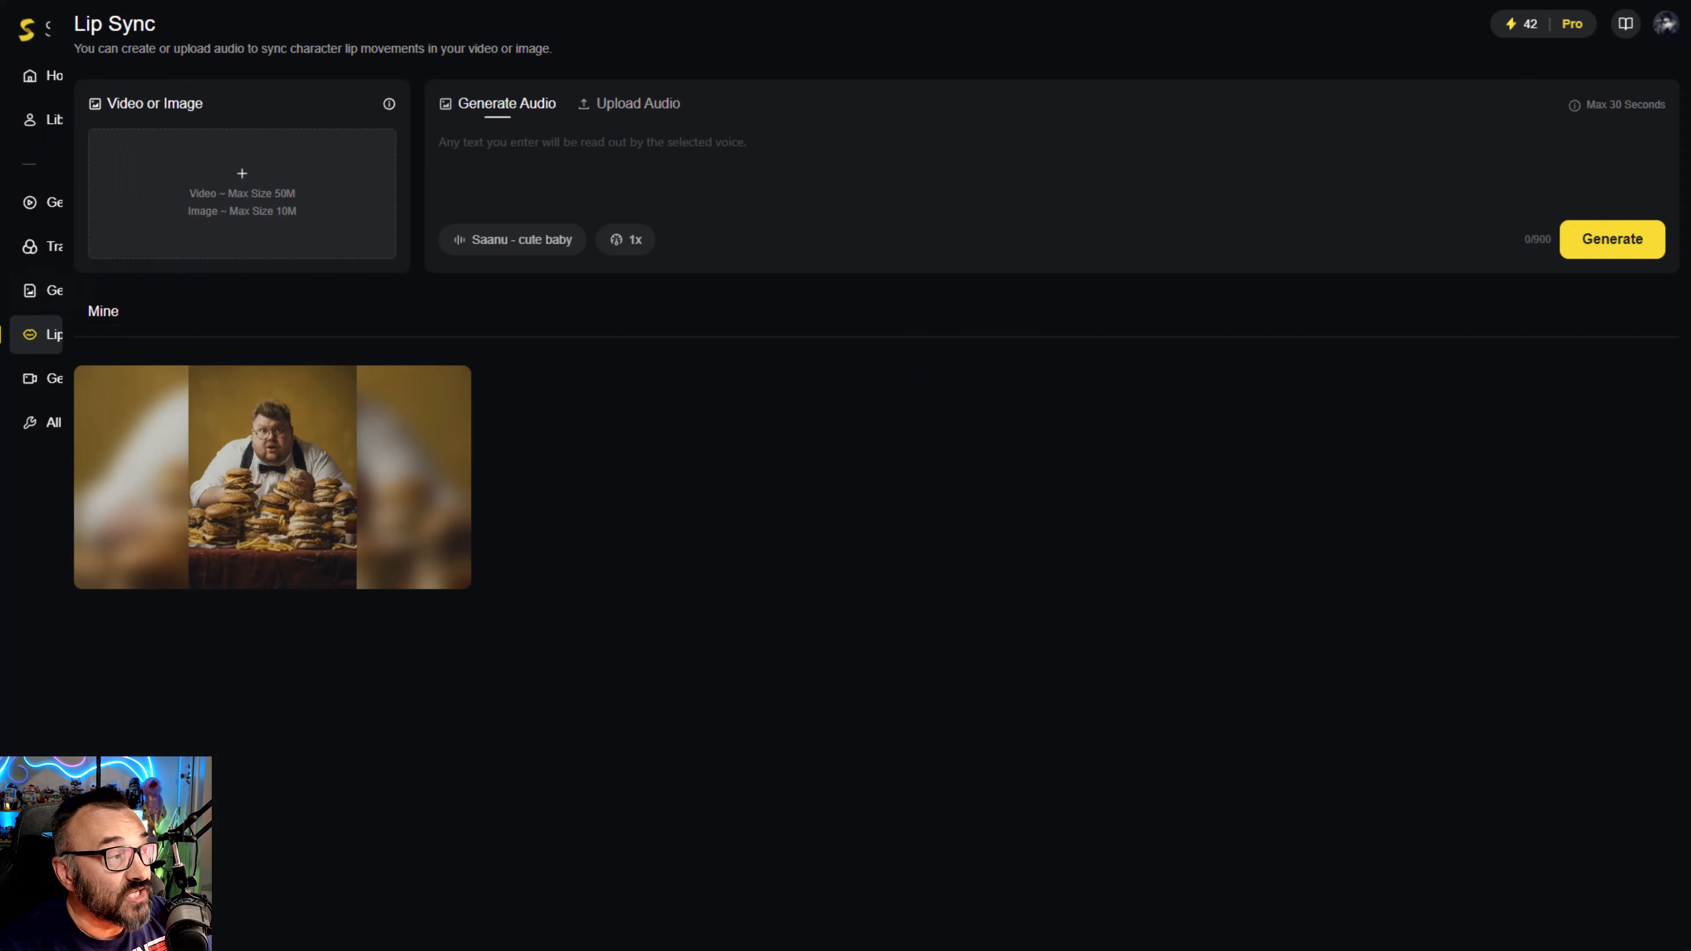
mouse_move(45, 201)
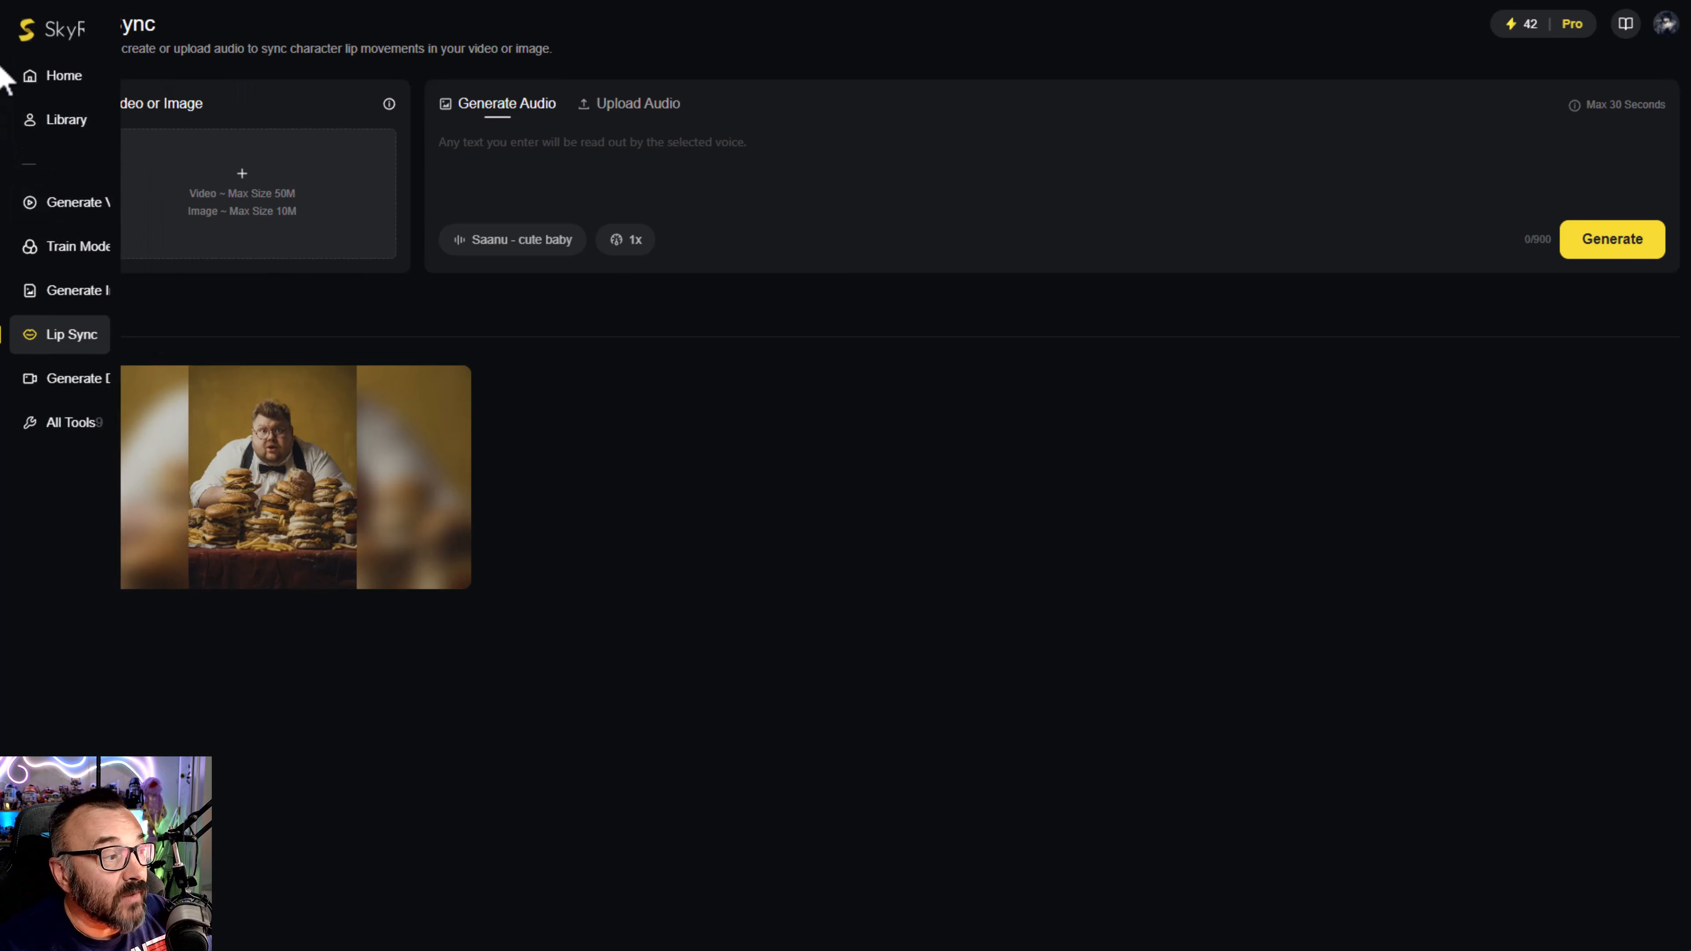
click(35, 76)
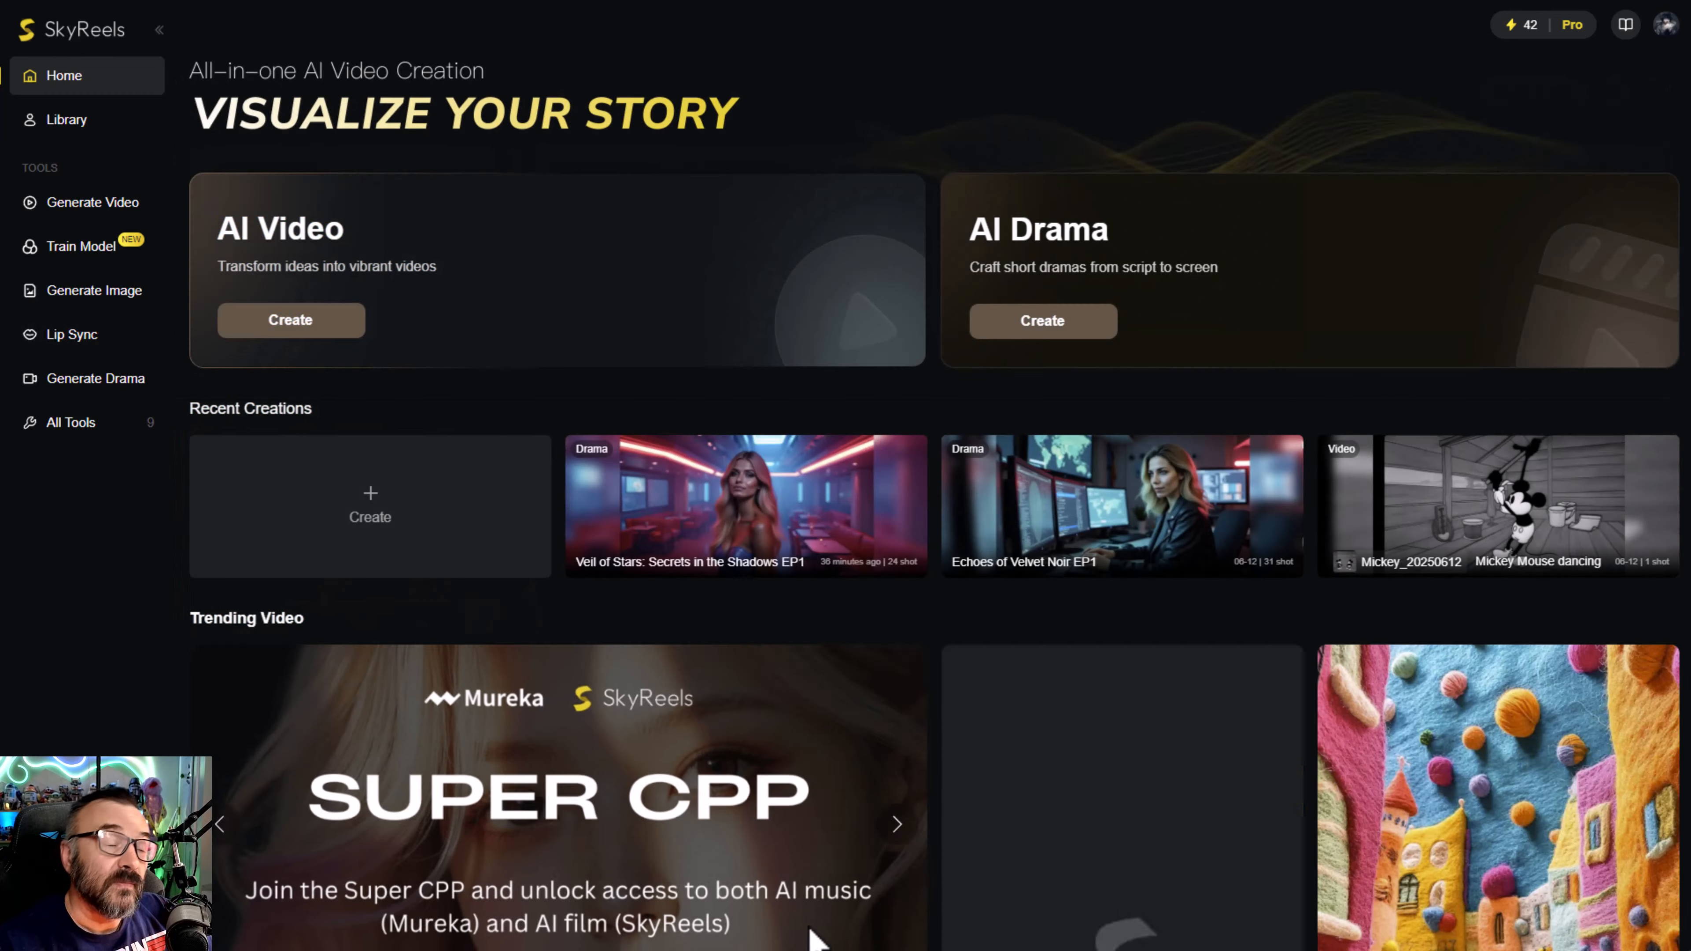